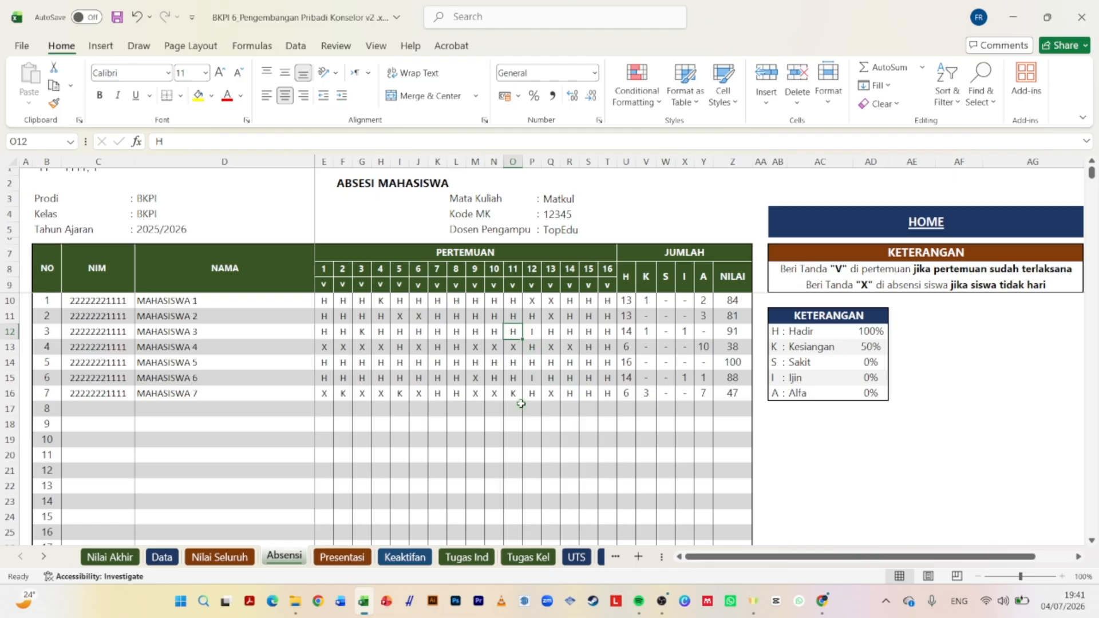
Step: Mark MAHASISWA 2 as present (H) for meeting 13 in the attendance table
{"action": "left_click", "coordinate": [493, 316]}
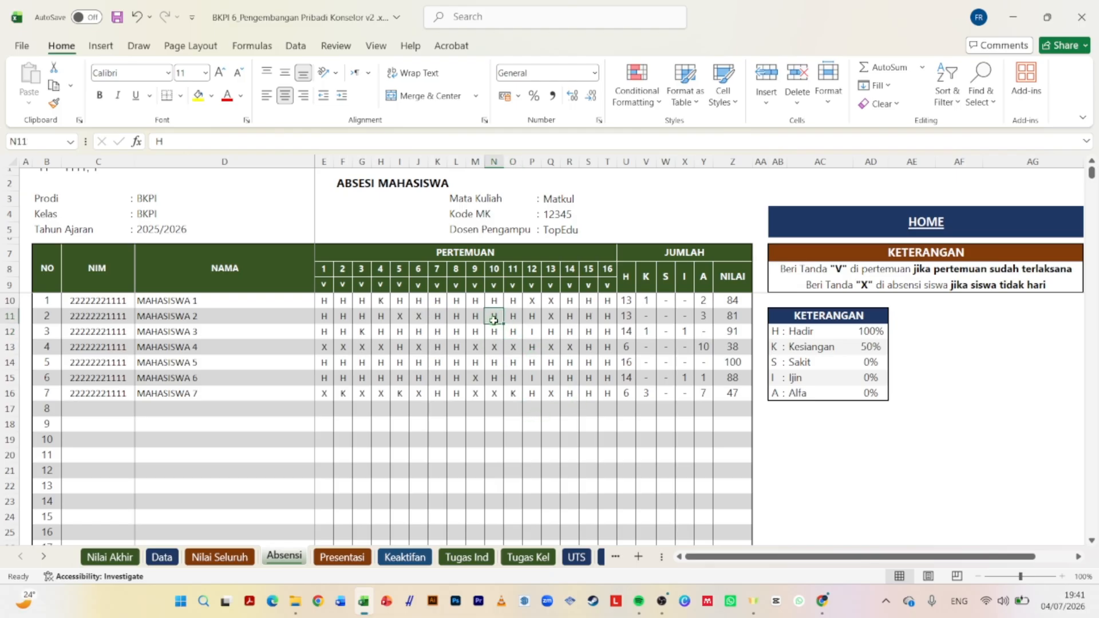
{"action": "left_click", "coordinate": [551, 317]}
{"action": "type", "text": "h"}
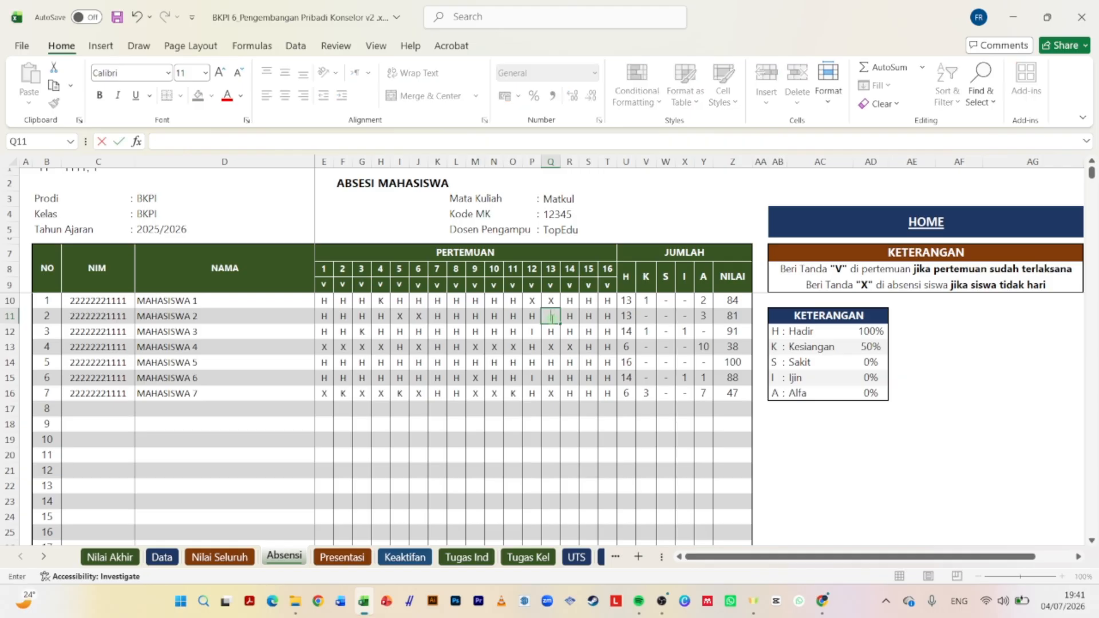
{"action": "key", "text": "Caps_Lock"}
{"action": "key", "text": "Return"}
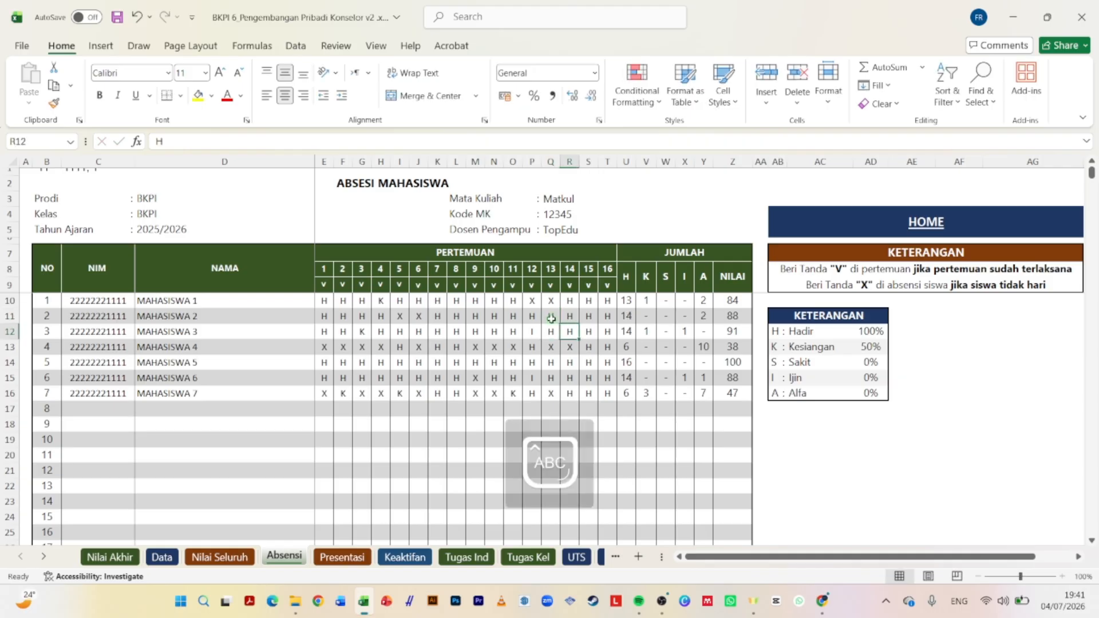
Step: Mark MAHASISWA 1 as present (H) for meetings 13 and 12
{"action": "key", "text": "Up"}
{"action": "key", "text": "Up"}
{"action": "type", "text": "H"}
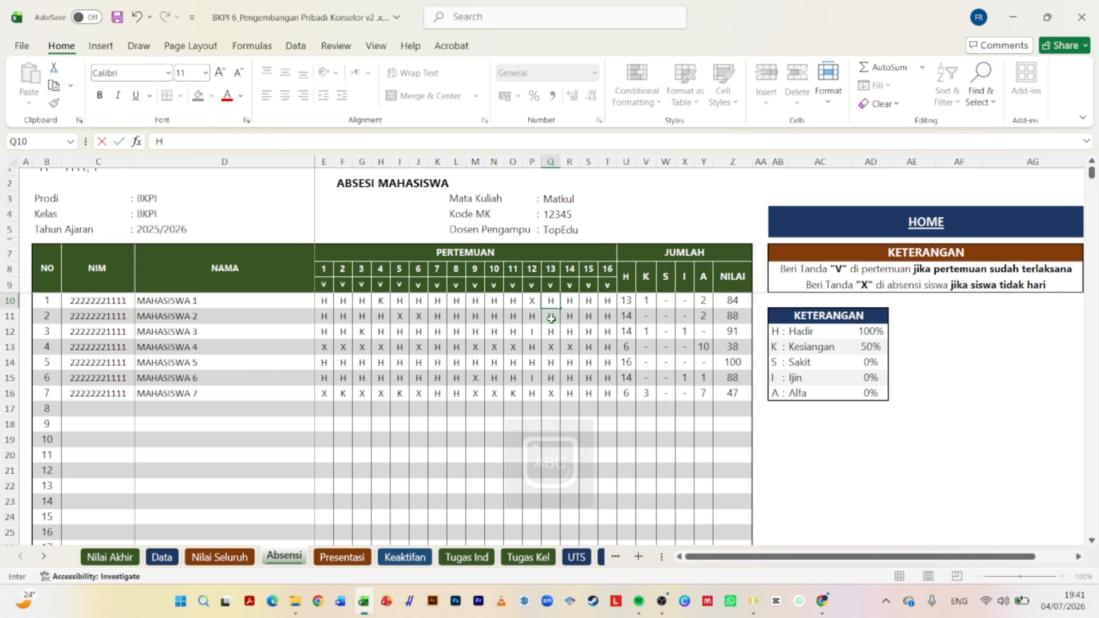
{"action": "key", "text": "Left"}
{"action": "type", "text": "H"}
{"action": "key", "text": "Left"}
{"action": "key", "text": "Left"}
{"action": "key", "text": "Left"}
{"action": "key", "text": "Left"}
{"action": "key", "text": "Left"}
{"action": "key", "text": "Left"}
{"action": "key", "text": "Left"}
{"action": "key", "text": "Left"}
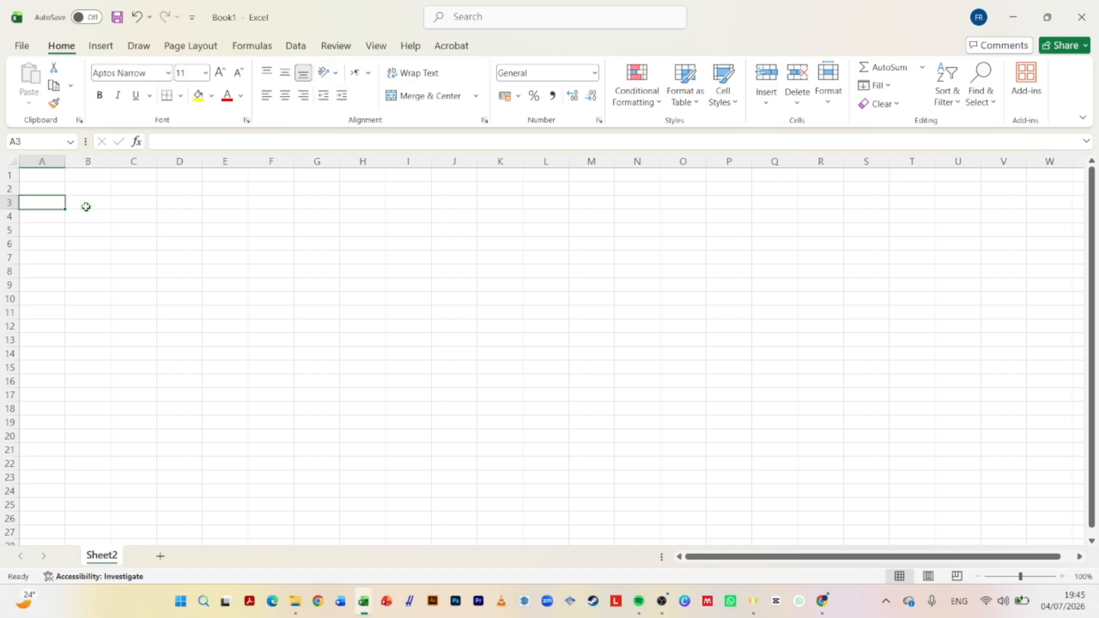
Step: Enter the labels Prodi, Kelas and Tahun Ajaran in cells A3 to A5 of the blank workbook
{"action": "type", "text": "Prodi"}
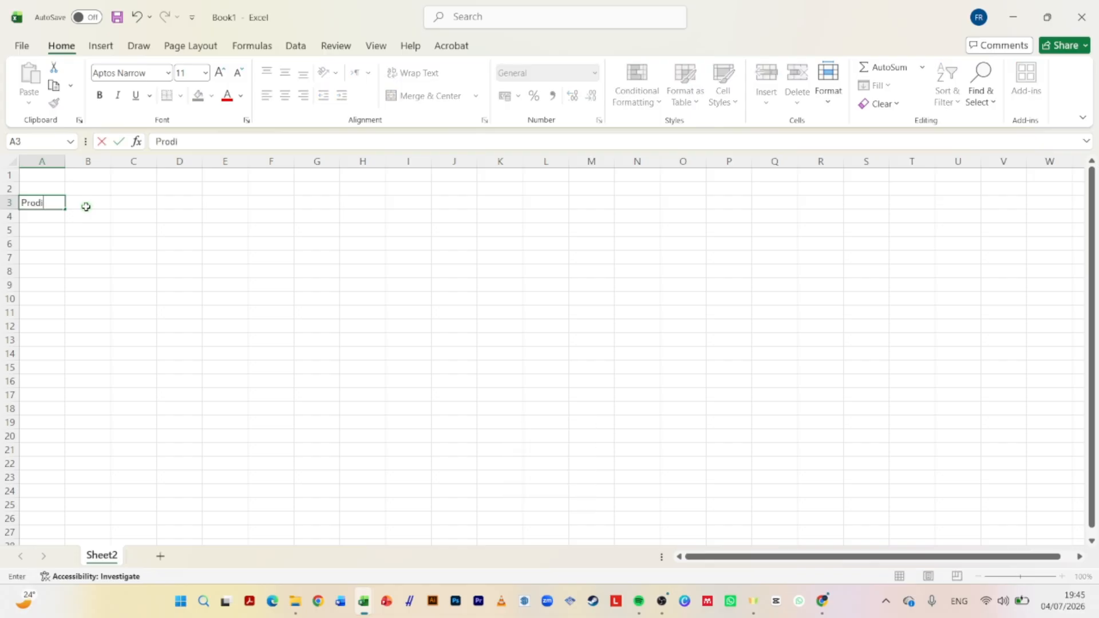
{"action": "key", "text": "Return"}
{"action": "type", "text": "Kl"}
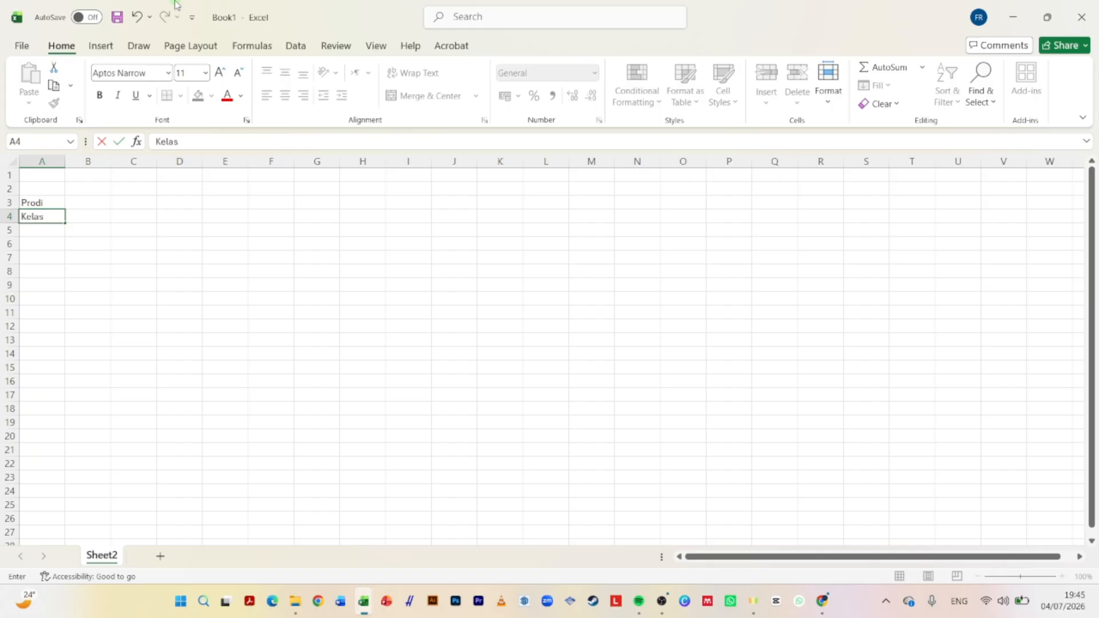
{"action": "type", "text": "las"}
{"action": "key", "text": "Return"}
{"action": "type", "text": "Ta"}
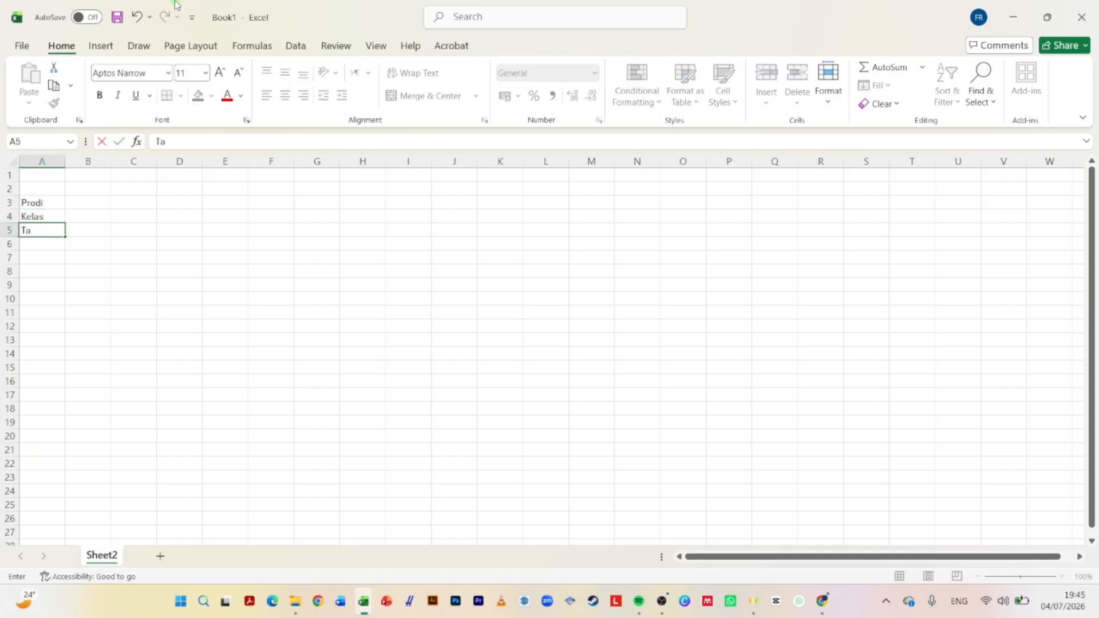
{"action": "type", "text": "hun Ajaran"}
Step: Enter the labels Mata Kuliah, Kode MK and Dosen Pengampu in cells J3 to J5
{"action": "key", "text": "Right"}
{"action": "key", "text": "Right"}
{"action": "key", "text": "Right"}
{"action": "key", "text": "Right"}
{"action": "key", "text": "Right"}
{"action": "key", "text": "Right"}
{"action": "key", "text": "Right"}
{"action": "key", "text": "Right"}
{"action": "key", "text": "Right"}
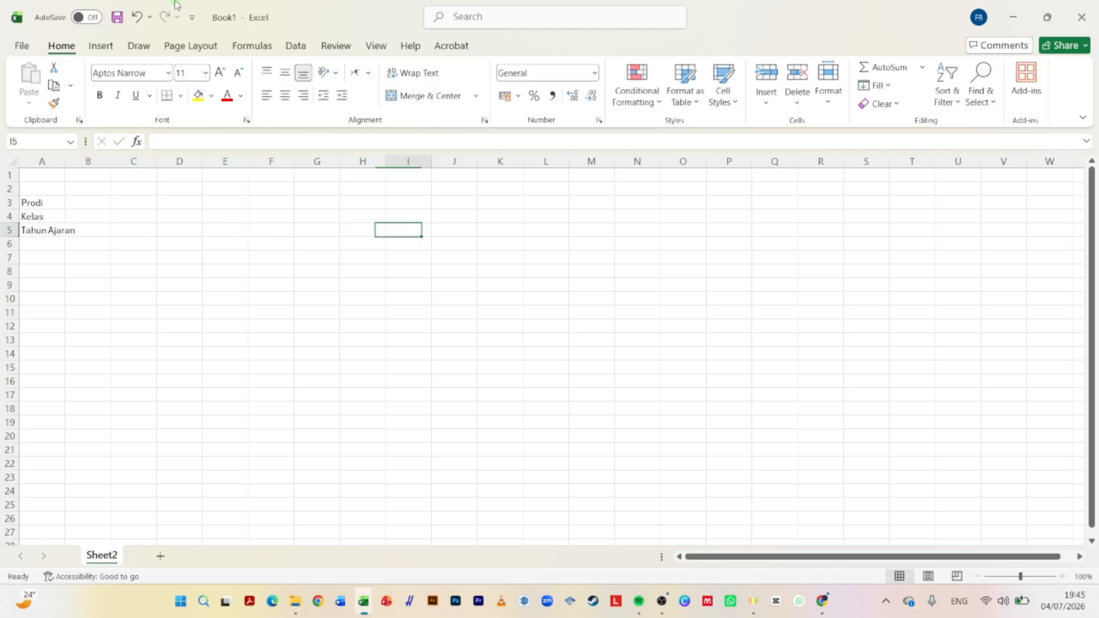
{"action": "key", "text": "Up"}
{"action": "key", "text": "Up"}
{"action": "type", "text": "M"}
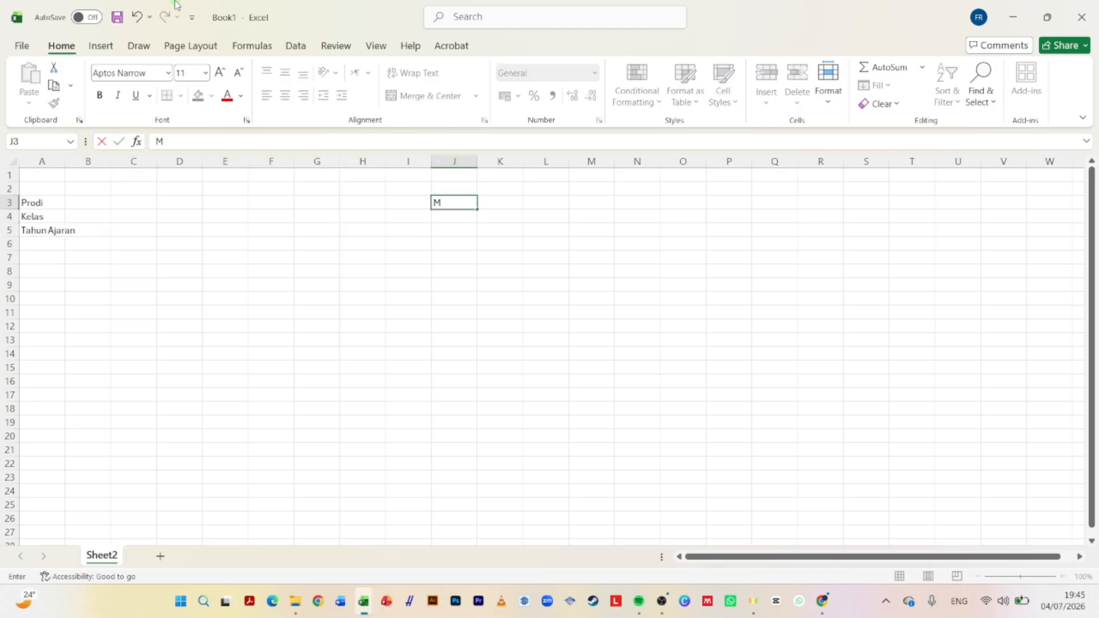
{"action": "type", "text": "ata kaul"}
{"action": "key", "text": "BackSpace"}
{"action": "key", "text": "BackSpace"}
{"action": "key", "text": "BackSpace"}
{"action": "key", "text": "BackSpace"}
{"action": "type", "text": "Kauli"}
{"action": "type", "text": "liah"}
{"action": "key", "text": "Return"}
{"action": "type", "text": "Kode"}
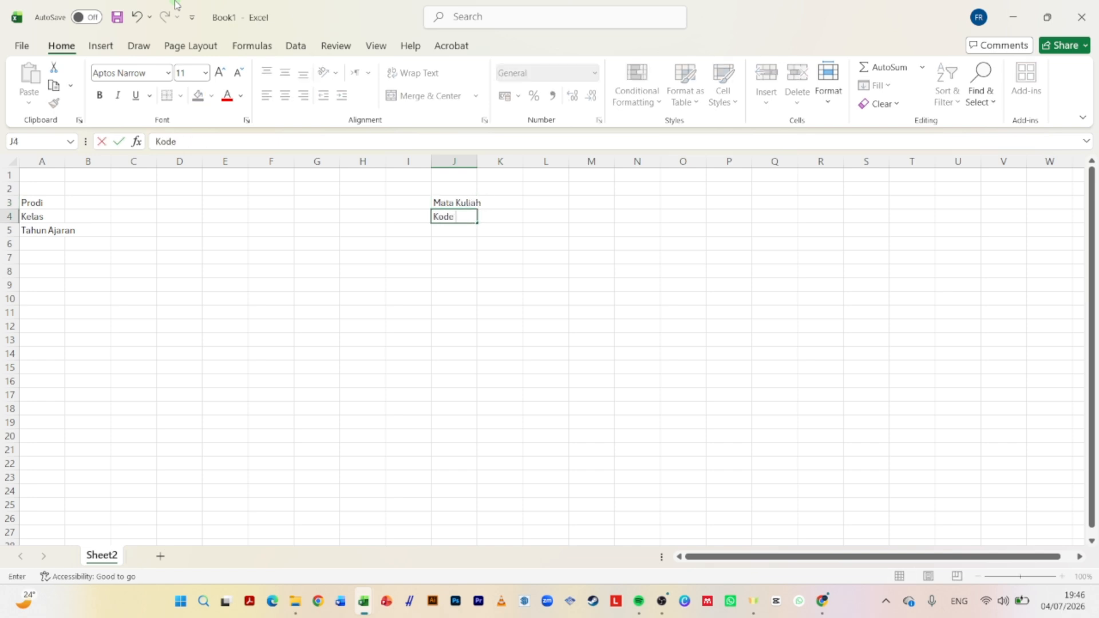
{"action": "type", "text": " MK"}
{"action": "key", "text": "Return"}
{"action": "type", "text": "Dosen Pengampu"}
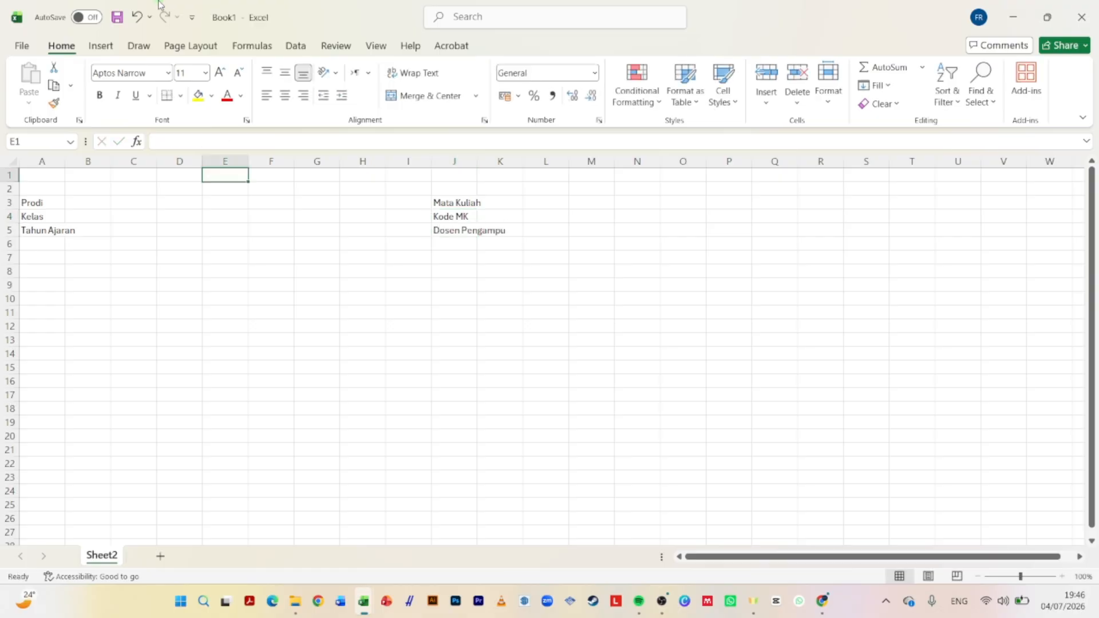
Step: Enter the sheet title ABSENSI MAHASISWA in cell E1
{"action": "type", "text": "Abse"}
{"action": "key", "text": "BackSpace"}
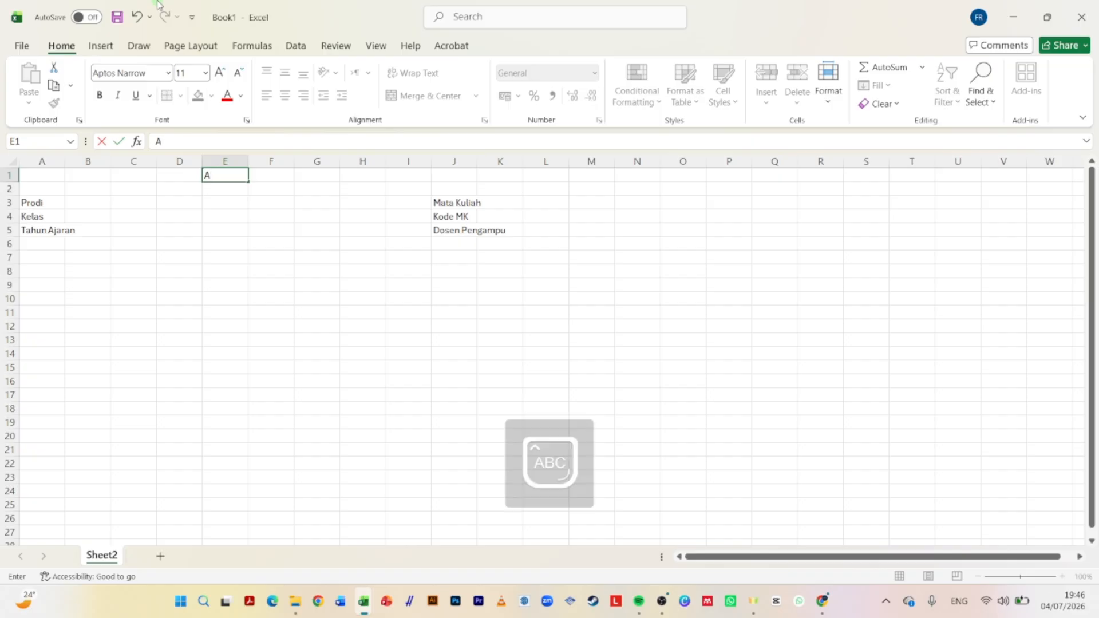
{"action": "type", "text": "BSENSI"}
{"action": "key", "text": "BackSpace"}
{"action": "type", "text": "SI M"}
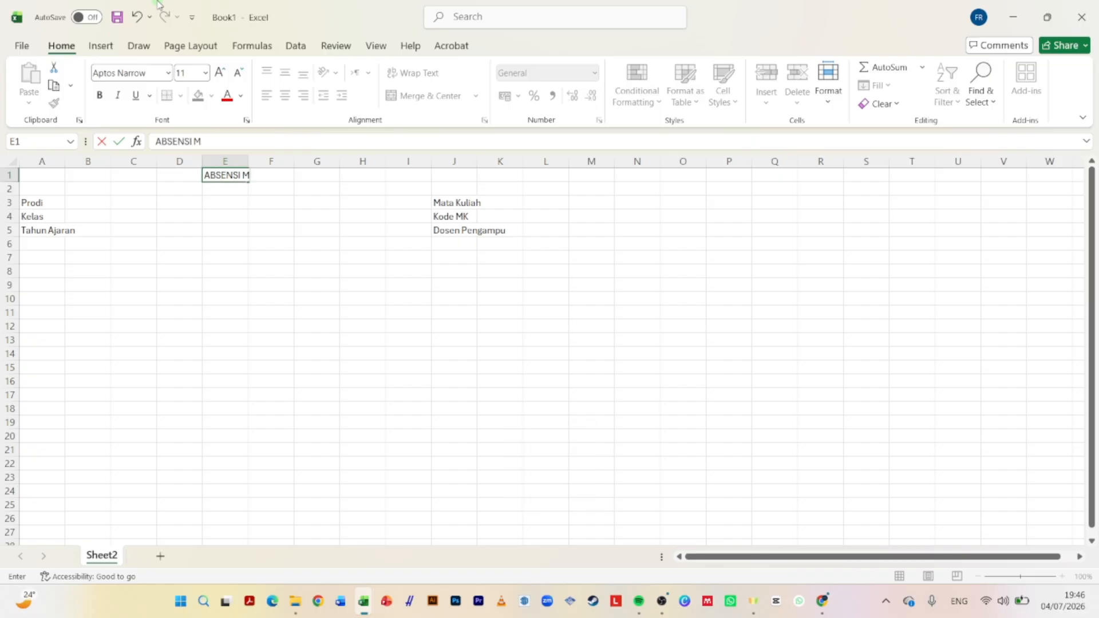
{"action": "type", "text": "AHASISWA"}
{"action": "key", "text": "Return"}
Step: Enter the column headings NO, NIM and NAMA in cells A7 to C7
{"action": "key", "text": "Return"}
{"action": "key", "text": "Return"}
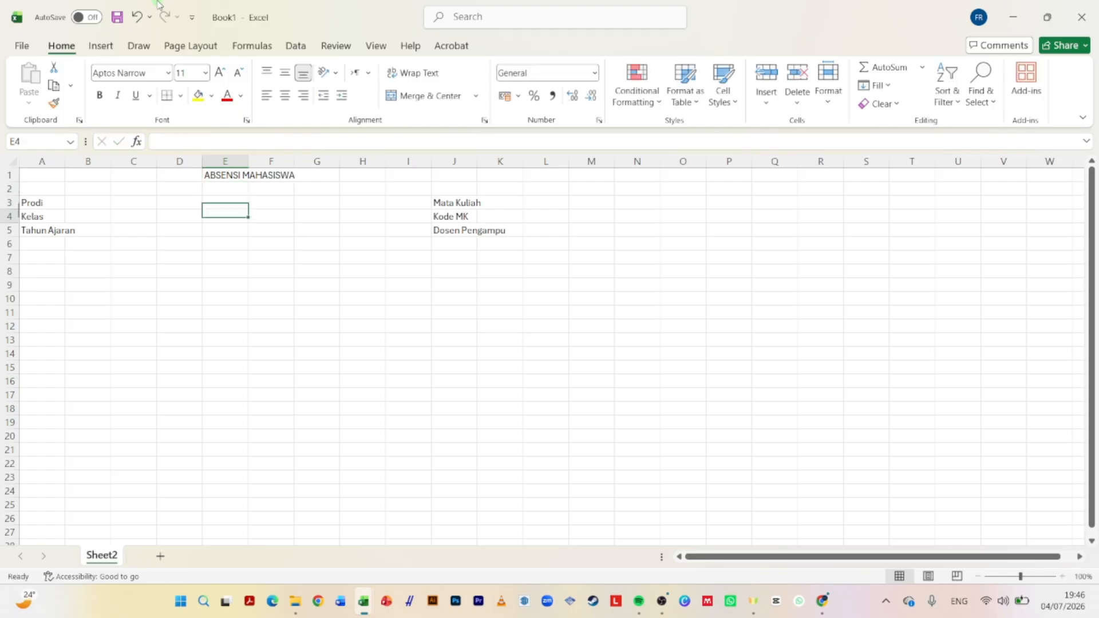
{"action": "key", "text": "Down"}
{"action": "key", "text": "Down"}
{"action": "key", "text": "Down"}
{"action": "key", "text": "Left"}
{"action": "key", "text": "Left"}
{"action": "key", "text": "Left"}
{"action": "key", "text": "Left"}
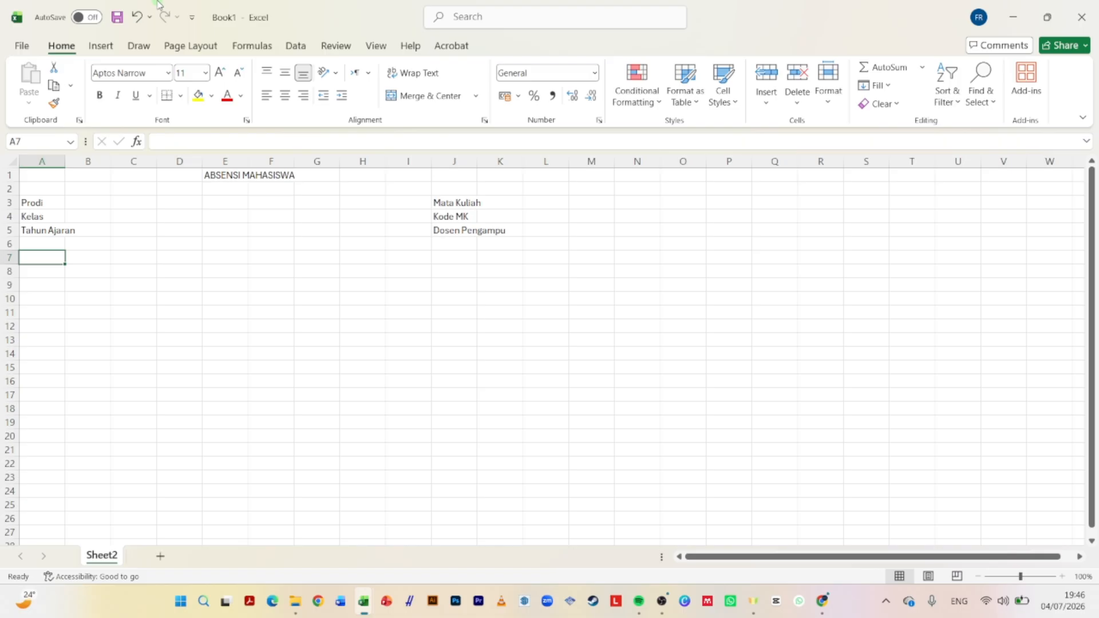
{"action": "type", "text": "NO"}
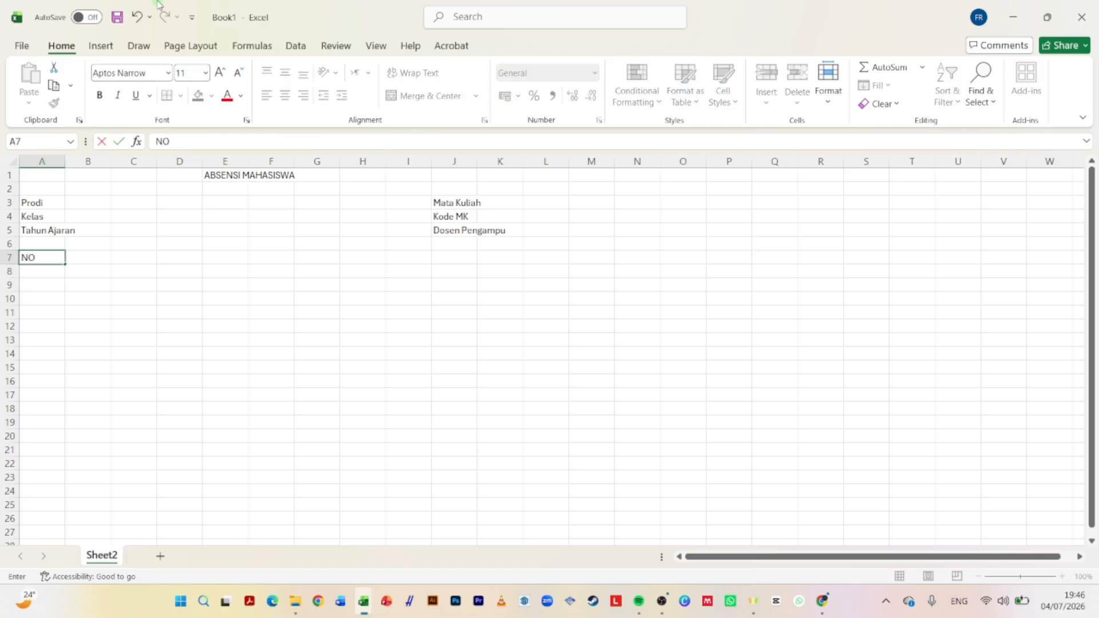
{"action": "key", "text": "Tab"}
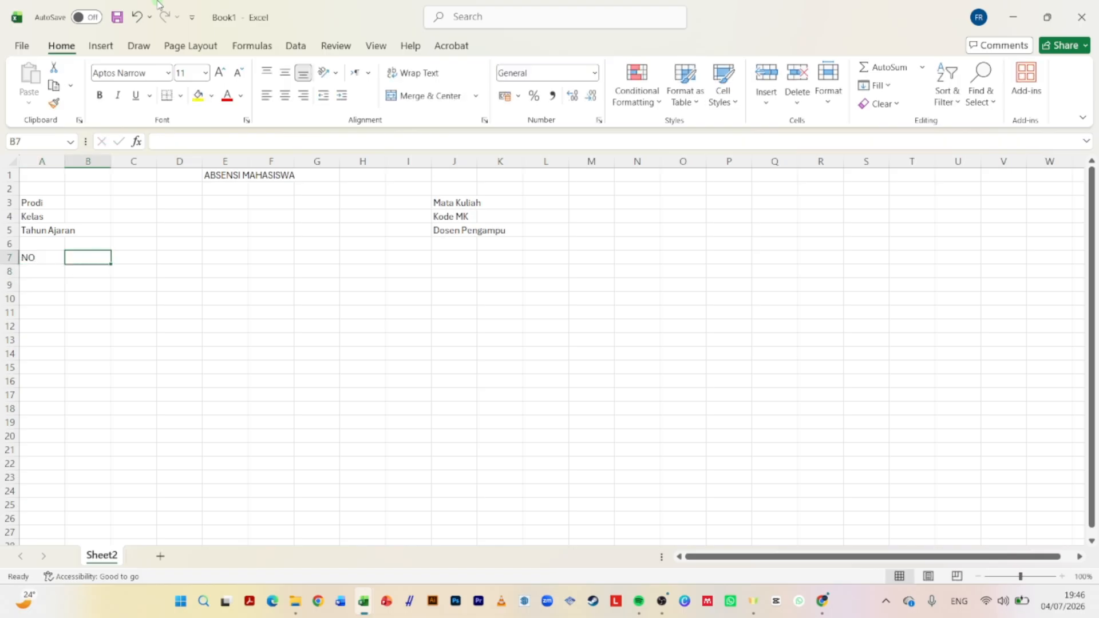
{"action": "type", "text": "NIM"}
{"action": "key", "text": "Tab"}
{"action": "type", "text": "NAMA"}
Step: Enter the heading PERTEMUAN in cell D7, beside NAMA
{"action": "key", "text": "Tab"}
{"action": "key", "text": "Tab"}
{"action": "key", "text": "Tab"}
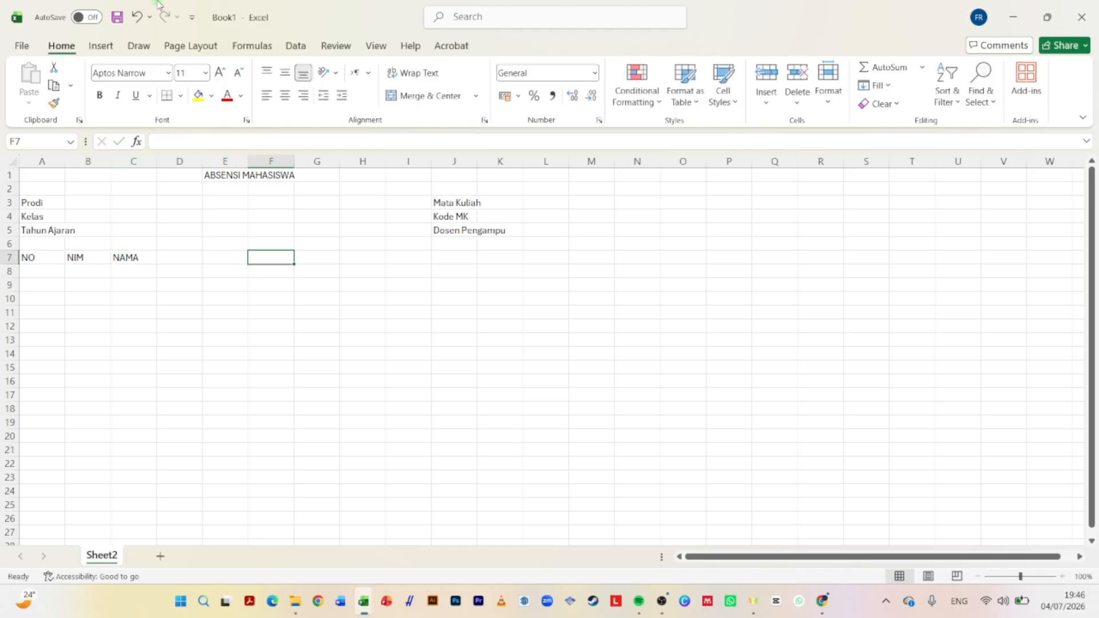
{"action": "key", "text": "Left"}
{"action": "key", "text": "Left"}
{"action": "type", "text": "PERTEMUAN"}
{"action": "key", "text": "Return"}
Step: Fill the meeting numbers 1 to 16 across D8:S8 as a series below PERTEMUAN
{"action": "type", "text": "1"}
{"action": "key", "text": "Tab"}
{"action": "type", "text": "2"}
{"action": "key", "text": "Left"}
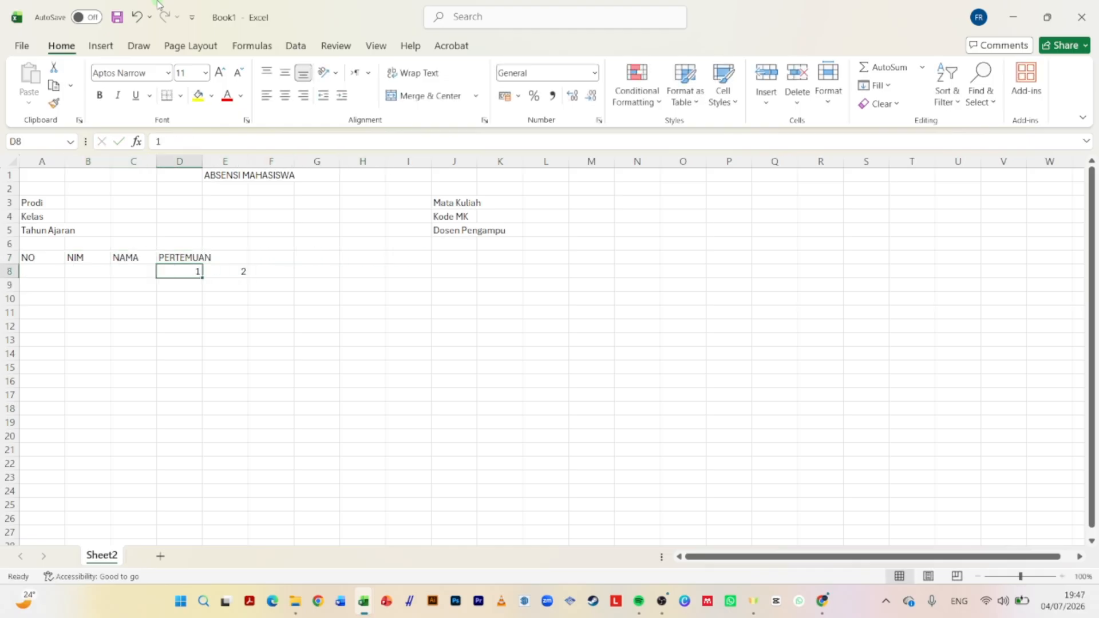
{"action": "key", "text": "shift+Right"}
{"action": "key", "text": "shift+Left"}
{"action": "key", "text": "shift+Right"}
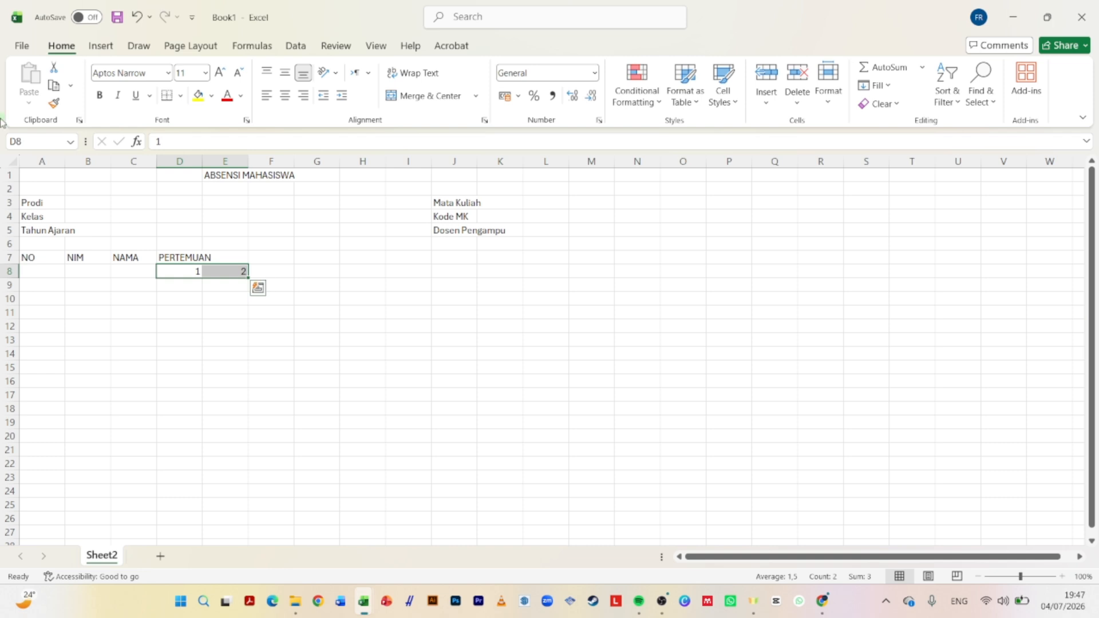
{"action": "left_click_drag", "start_coordinate": [250, 279], "coordinate": [891, 279]}
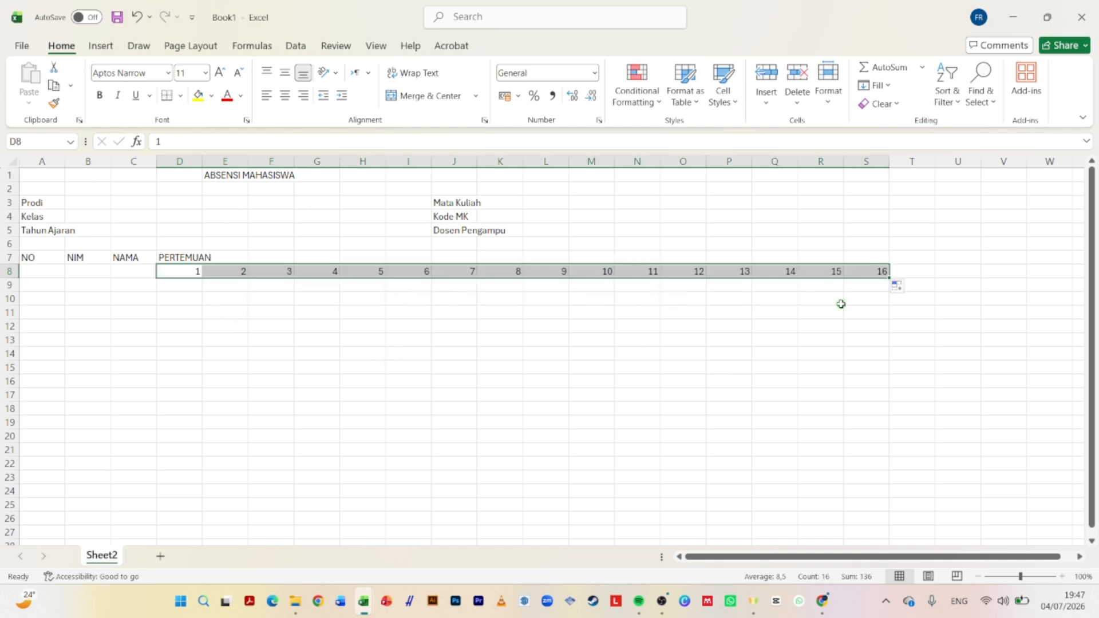
Step: Enter the heading JUMLAH in T7 and the subheadings HE and H in T8 and U8
{"action": "left_click", "coordinate": [928, 243]}
{"action": "type", "text": "JUMLAH"}
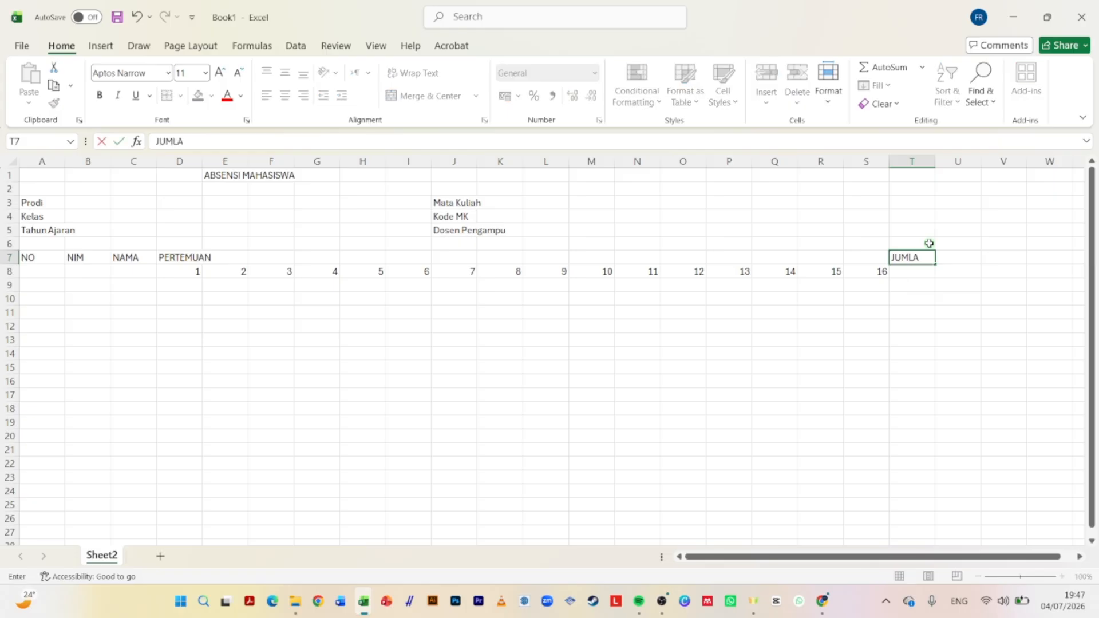
{"action": "key", "text": "Return"}
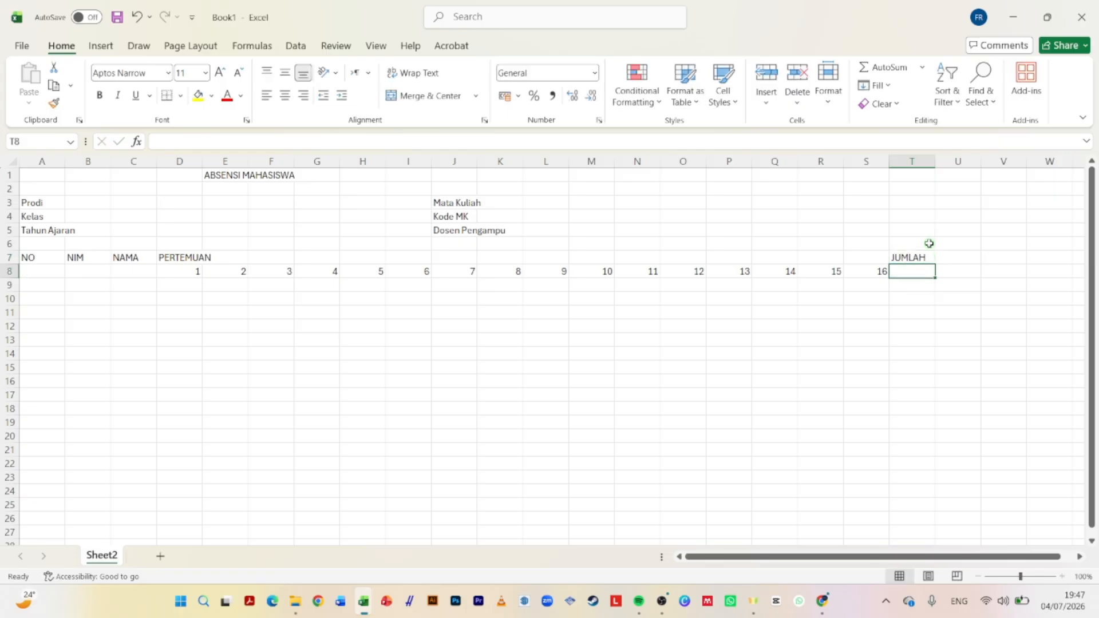
{"action": "type", "text": "E"}
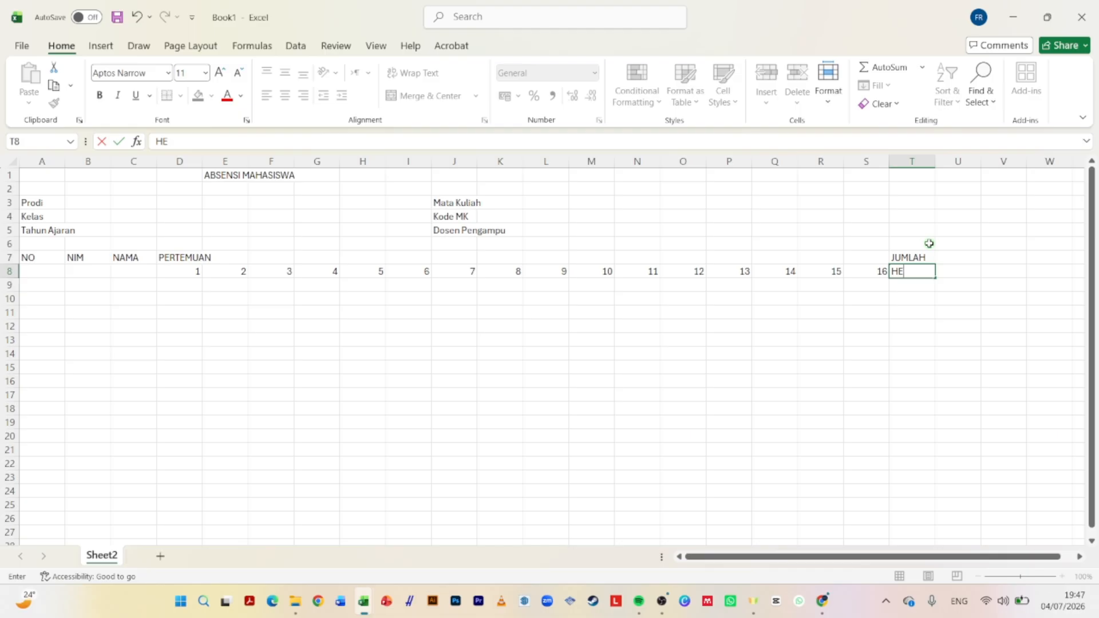
{"action": "key", "text": "Tab"}
{"action": "type", "text": "H"}
{"action": "key", "text": "Return"}
{"action": "key", "text": "Up"}
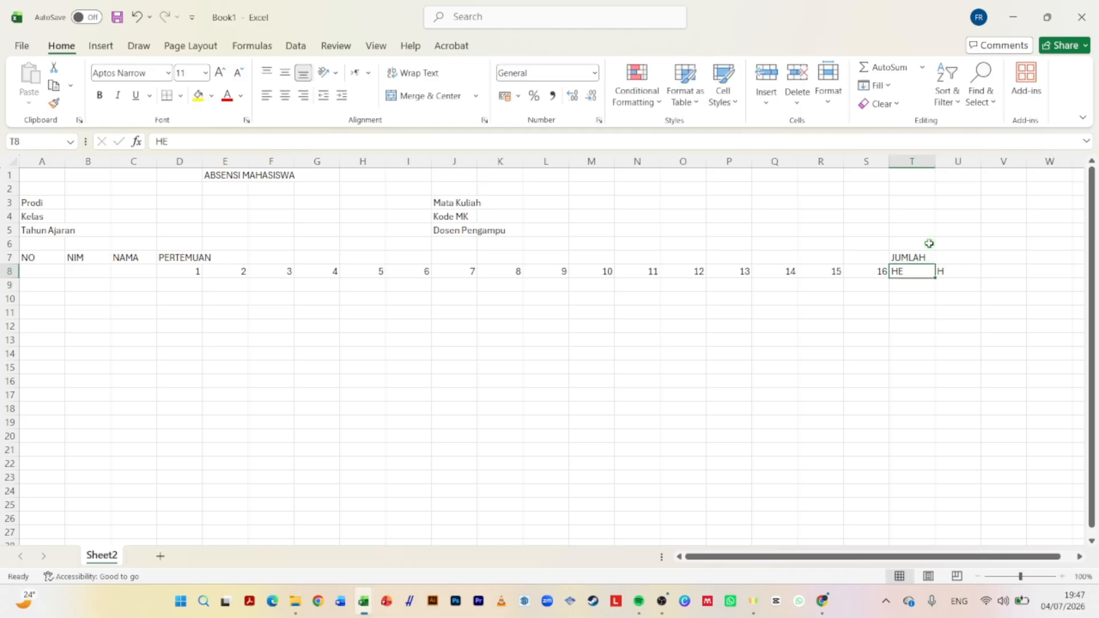
Step: Enter the subheadings S, I and A in cells V8 to X8
{"action": "key", "text": "Right"}
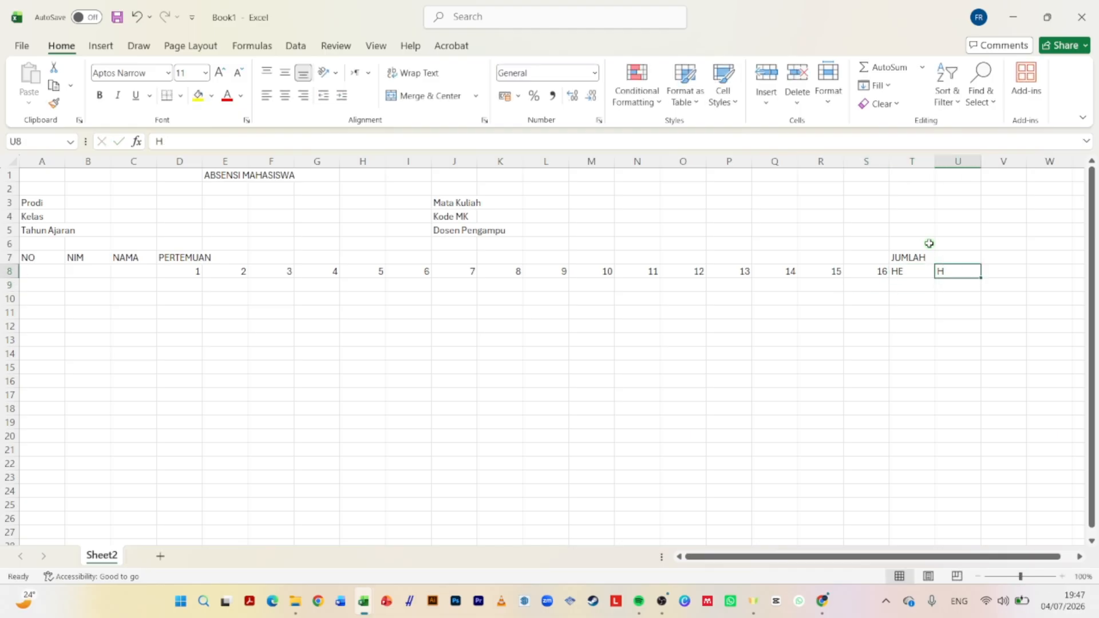
{"action": "key", "text": "Tab"}
{"action": "type", "text": "S"}
{"action": "key", "text": "Tab"}
{"action": "type", "text": "I"}
{"action": "key", "text": "Tab"}
{"action": "type", "text": "A"}
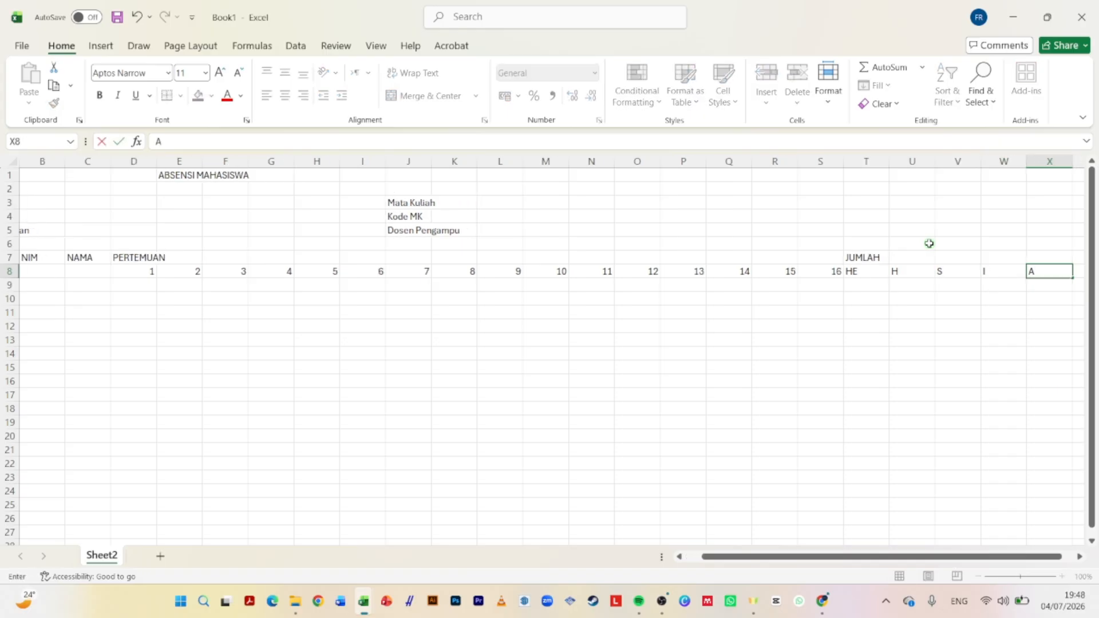
Step: Enter the heading NILAI in cell Y8, after the A column
{"action": "key", "text": "Right"}
{"action": "key", "text": "Left"}
{"action": "key", "text": "Up"}
{"action": "key", "text": "Down"}
{"action": "key", "text": "Right"}
{"action": "key", "text": "Right"}
{"action": "key", "text": "Left"}
{"action": "key", "text": "Left"}
{"action": "key", "text": "Down"}
{"action": "key", "text": "Up"}
{"action": "key", "text": "Right"}
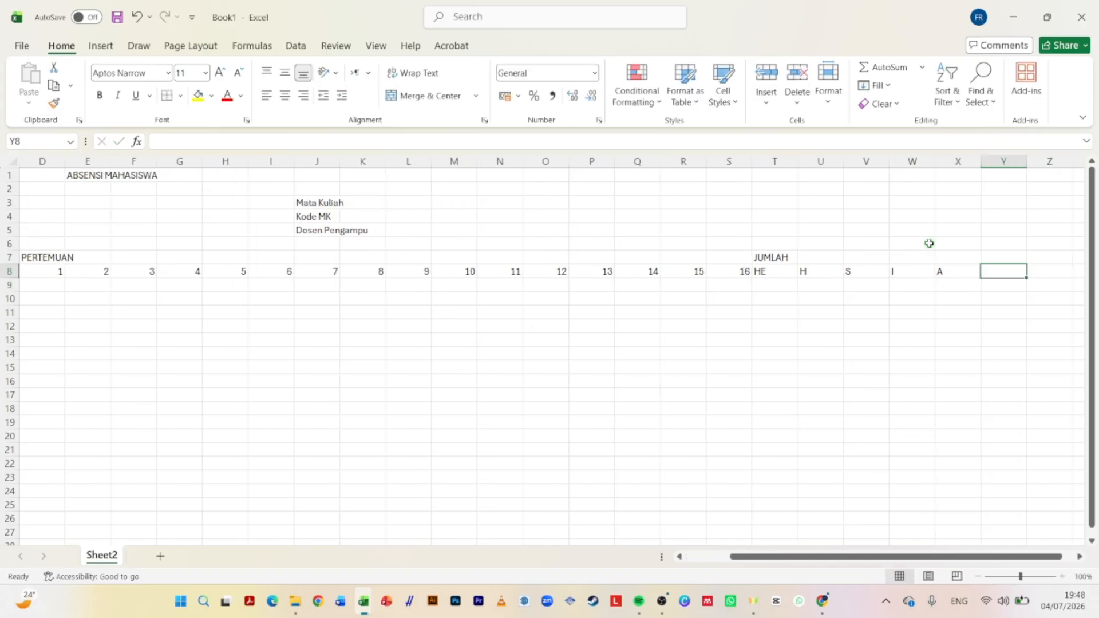
{"action": "type", "text": "NILAI"}
{"action": "key", "text": "Return"}
Step: Merge and centre the NO, NIM and NAMA headings, each over rows 7 and 8
{"action": "key", "text": "Left"}
{"action": "key", "text": "Left"}
{"action": "key", "text": "Left"}
{"action": "key", "text": "Left"}
{"action": "key", "text": "Left"}
{"action": "key", "text": "Left"}
{"action": "key", "text": "Left"}
{"action": "key", "text": "Left"}
{"action": "key", "text": "Left"}
{"action": "key", "text": "Left"}
{"action": "key", "text": "Left"}
{"action": "key", "text": "Left"}
{"action": "key", "text": "Left"}
{"action": "key", "text": "Left"}
{"action": "key", "text": "Left"}
{"action": "key", "text": "Left"}
{"action": "key", "text": "Left"}
{"action": "key", "text": "Left"}
{"action": "key", "text": "Left"}
{"action": "key", "text": "Left"}
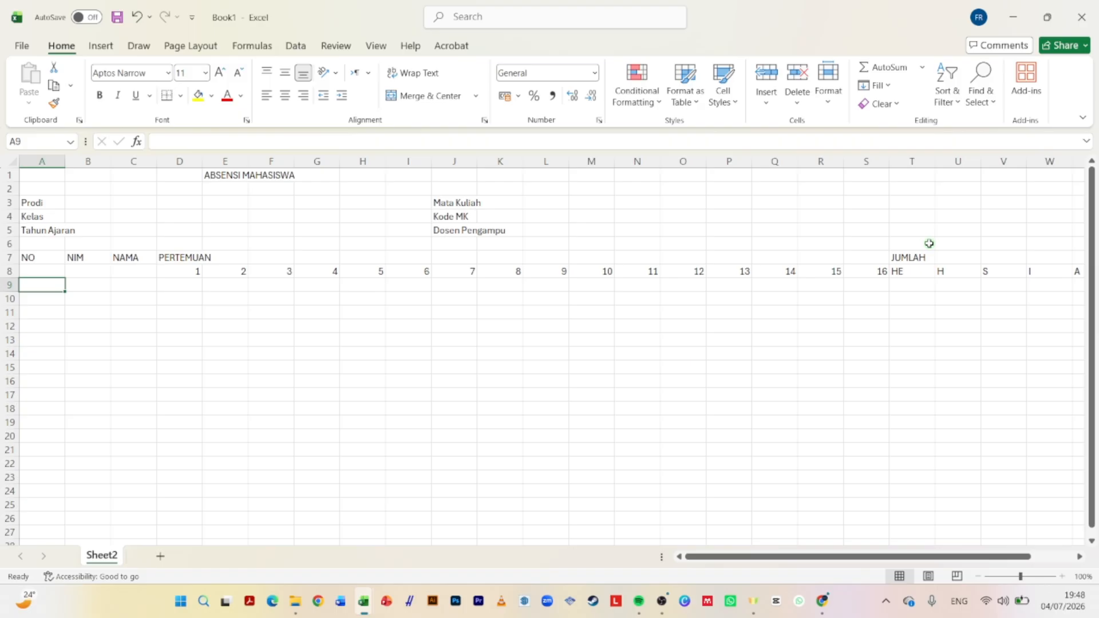
{"action": "left_click_drag", "start_coordinate": [40, 257], "coordinate": [52, 270]}
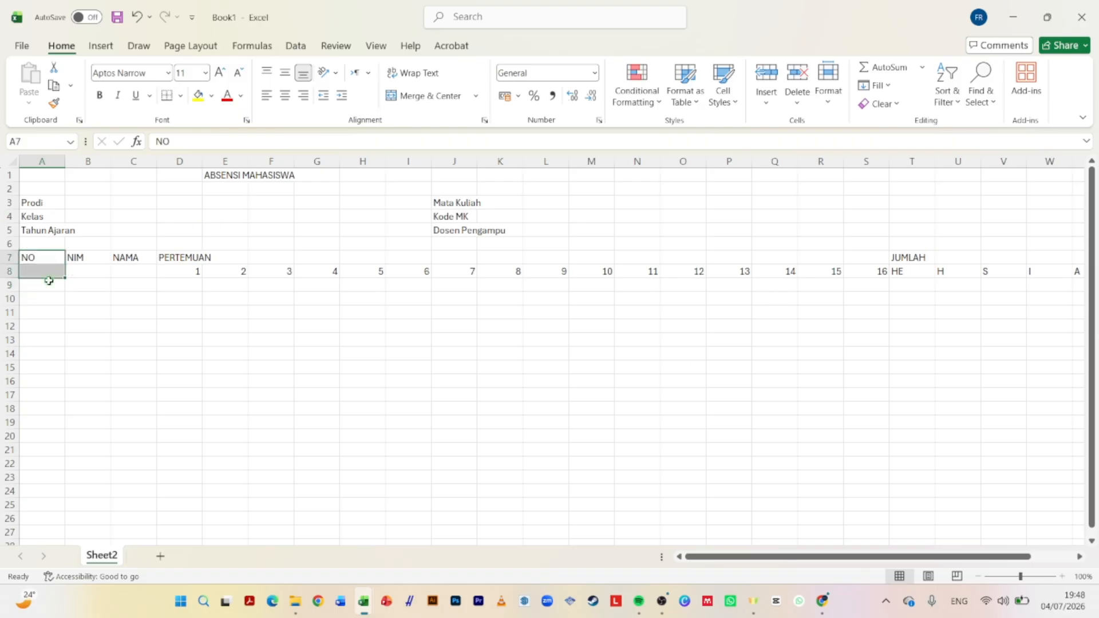
{"action": "left_click", "coordinate": [424, 95]}
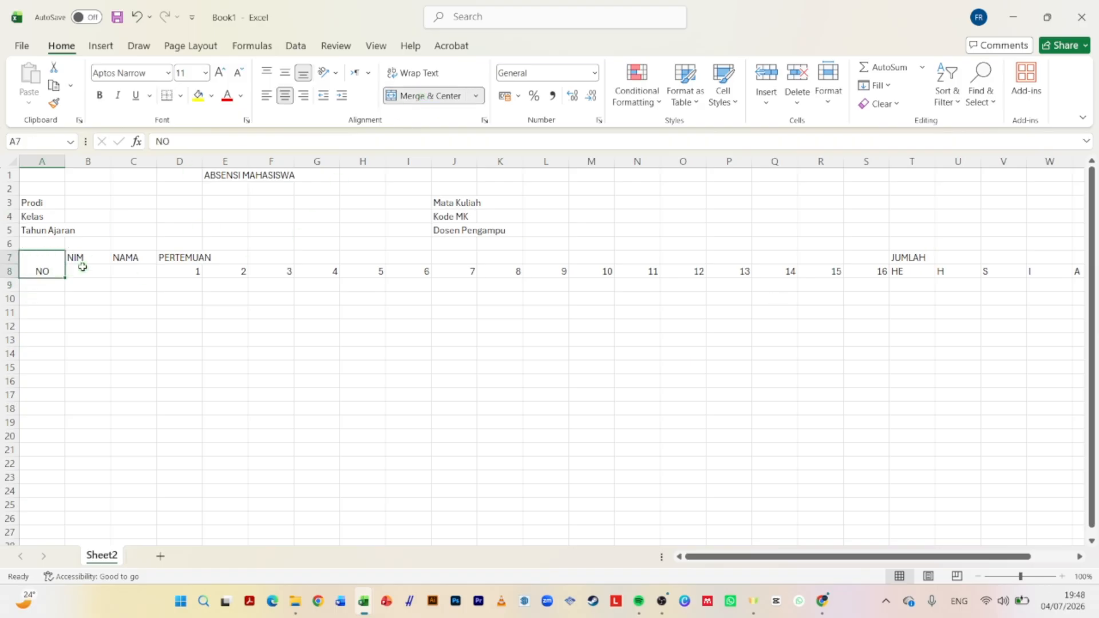
{"action": "left_click_drag", "start_coordinate": [86, 259], "coordinate": [885, 258]}
{"action": "left_click", "coordinate": [424, 96]}
{"action": "left_click", "coordinate": [424, 96]}
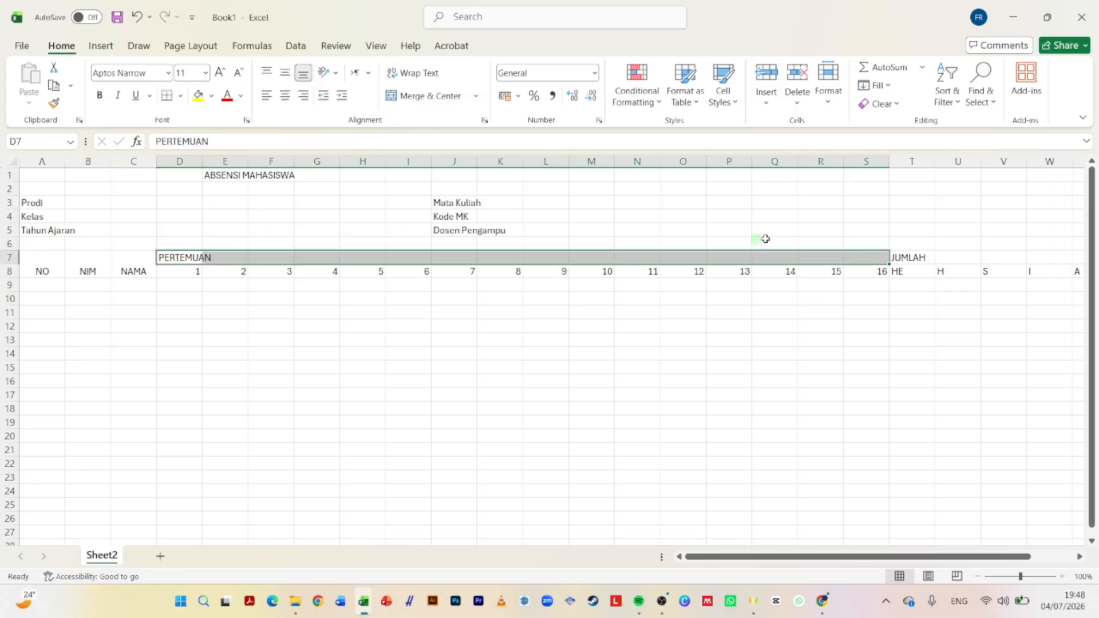
Step: Merge and centre PERTEMUAN across D7:S7, JUMLAH across T7:X7 and NILAI over Y7:Y8
{"action": "left_click", "coordinate": [424, 96]}
{"action": "left_click_drag", "start_coordinate": [888, 558], "coordinate": [925, 558]}
{"action": "left_click_drag", "start_coordinate": [804, 258], "coordinate": [1029, 272]}
{"action": "left_click", "coordinate": [424, 95]}
{"action": "left_click", "coordinate": [423, 95]}
Step: Centre the contents of the header cells A7:Y8 both horizontally and vertically
{"action": "left_click", "coordinate": [815, 432]}
{"action": "scroll", "coordinate": [395, 361], "scroll_direction": "down", "scroll_amount": 2}
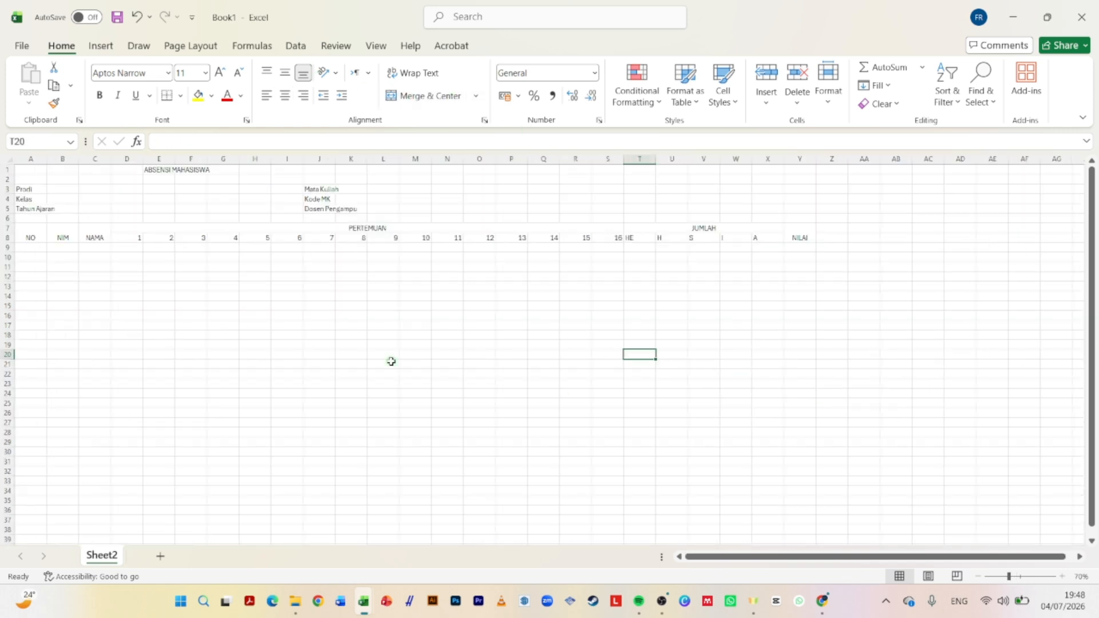
{"action": "scroll", "coordinate": [135, 281], "scroll_direction": "up", "scroll_amount": 1}
{"action": "left_click_drag", "start_coordinate": [34, 246], "coordinate": [971, 252]}
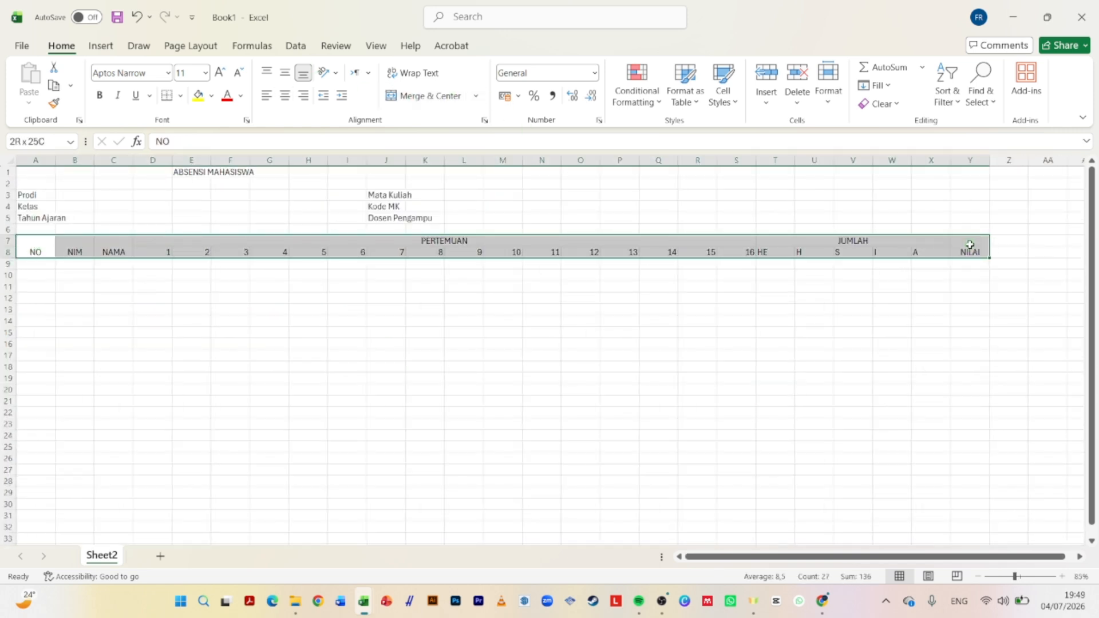
{"action": "left_click", "coordinate": [286, 96]}
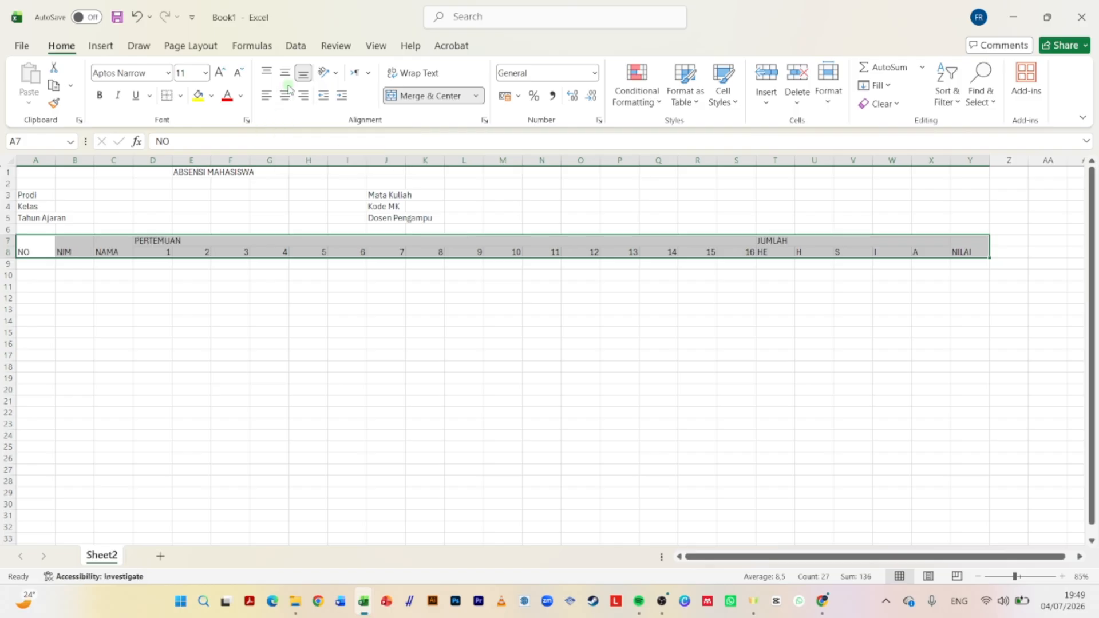
{"action": "left_click", "coordinate": [284, 73]}
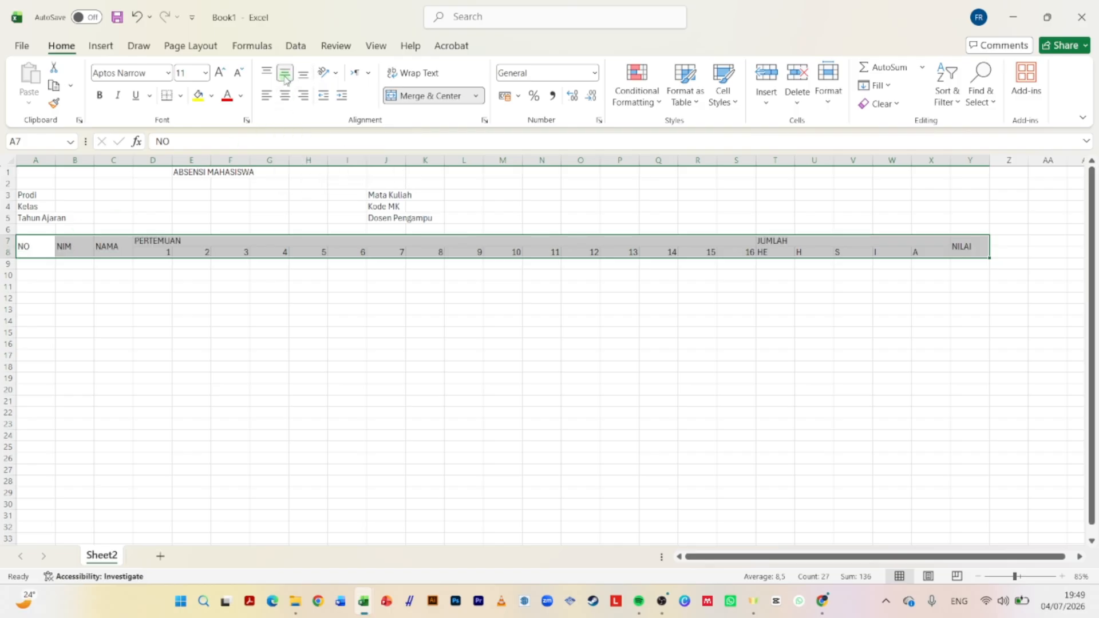
{"action": "left_click", "coordinate": [286, 95]}
{"action": "left_click", "coordinate": [595, 312]}
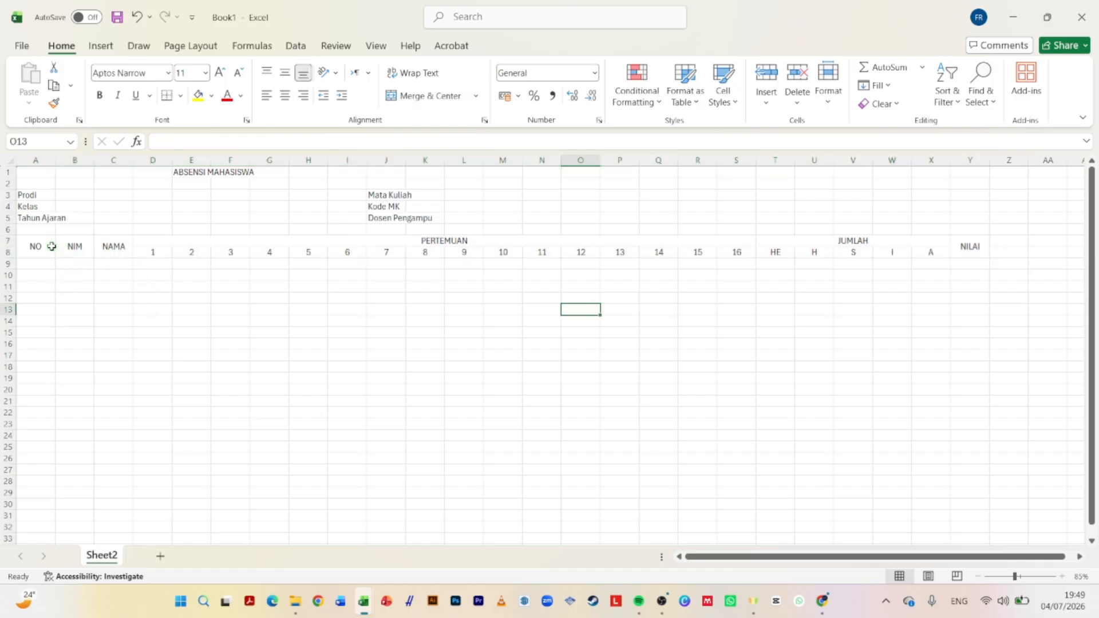
Step: Narrow the NO column and widen the NIM and NAMA columns, making NAMA the widest
{"action": "left_click", "coordinate": [82, 256]}
{"action": "left_click", "coordinate": [37, 252]}
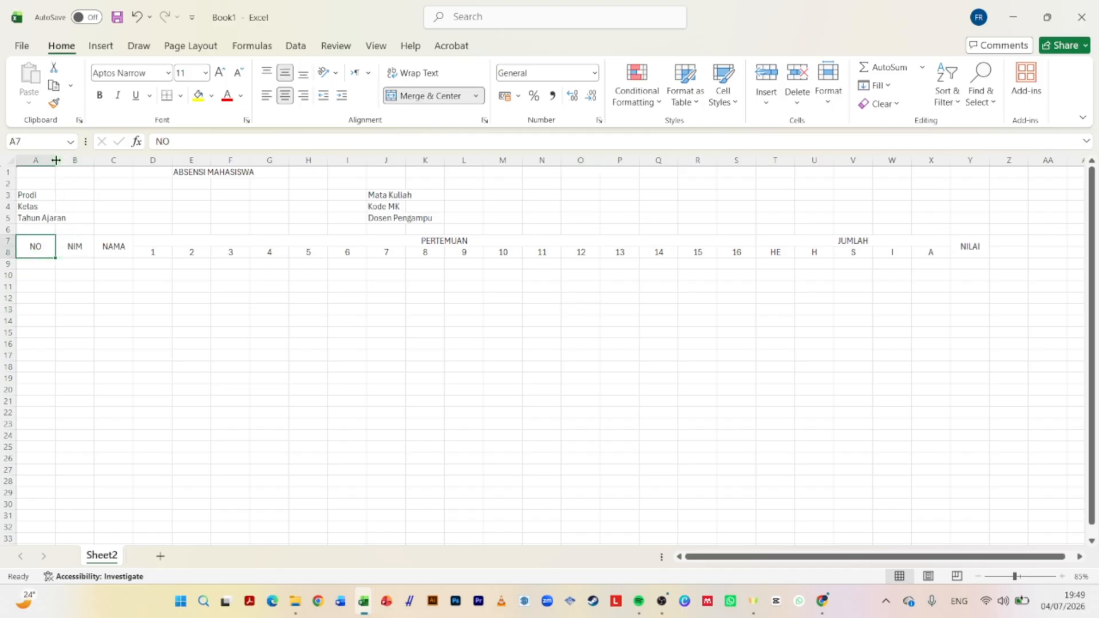
{"action": "left_click_drag", "start_coordinate": [56, 161], "coordinate": [110, 156]}
{"action": "left_click", "coordinate": [73, 254]}
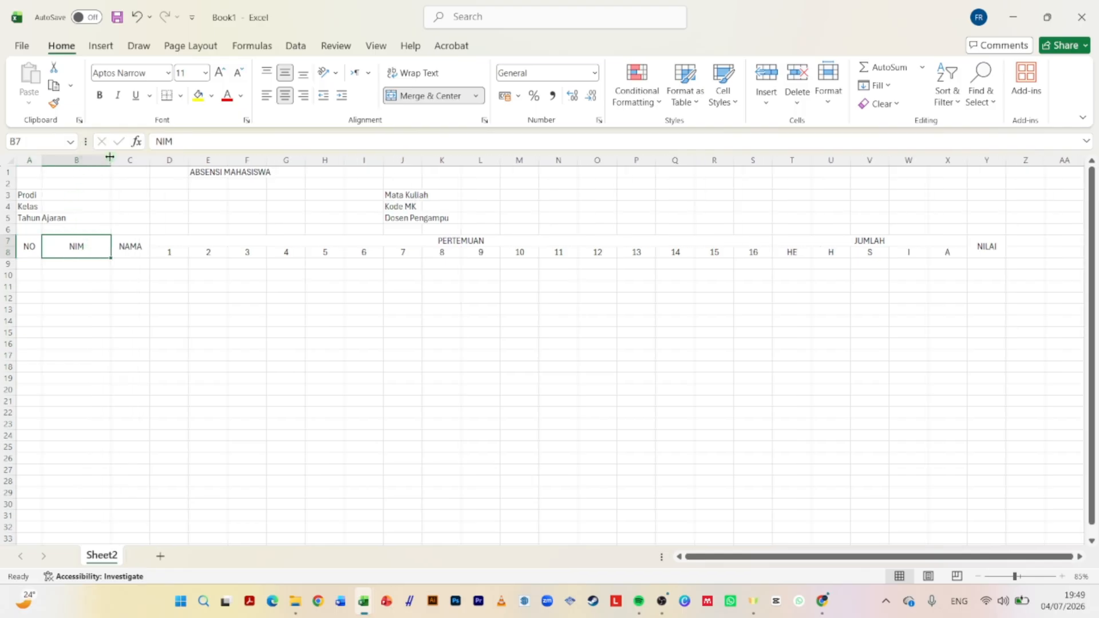
{"action": "left_click", "coordinate": [137, 242]}
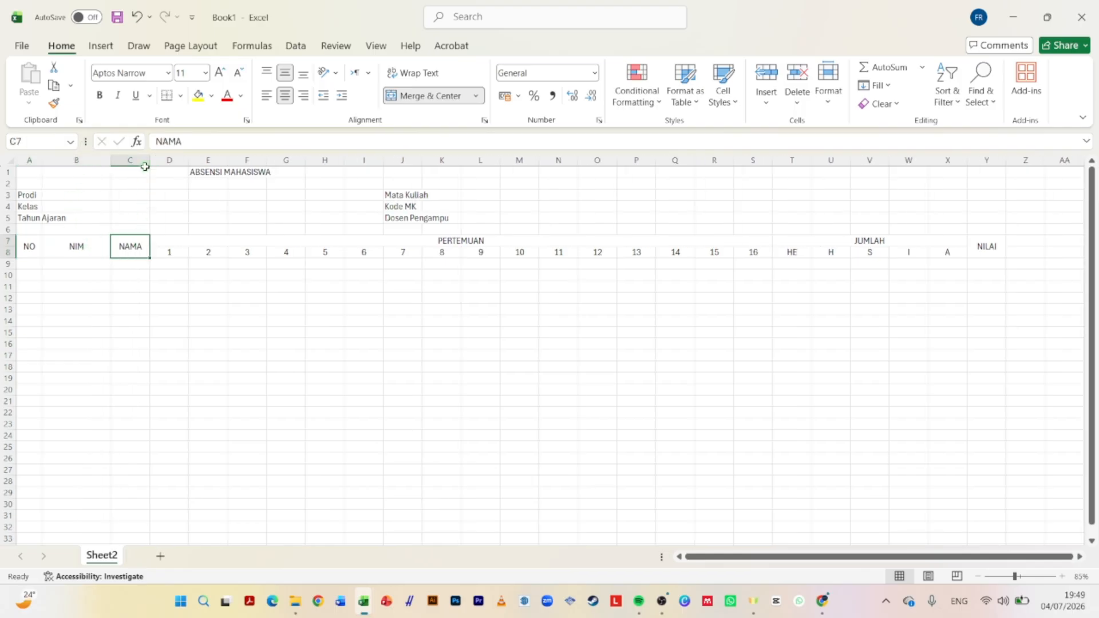
{"action": "left_click_drag", "start_coordinate": [151, 158], "coordinate": [207, 167]}
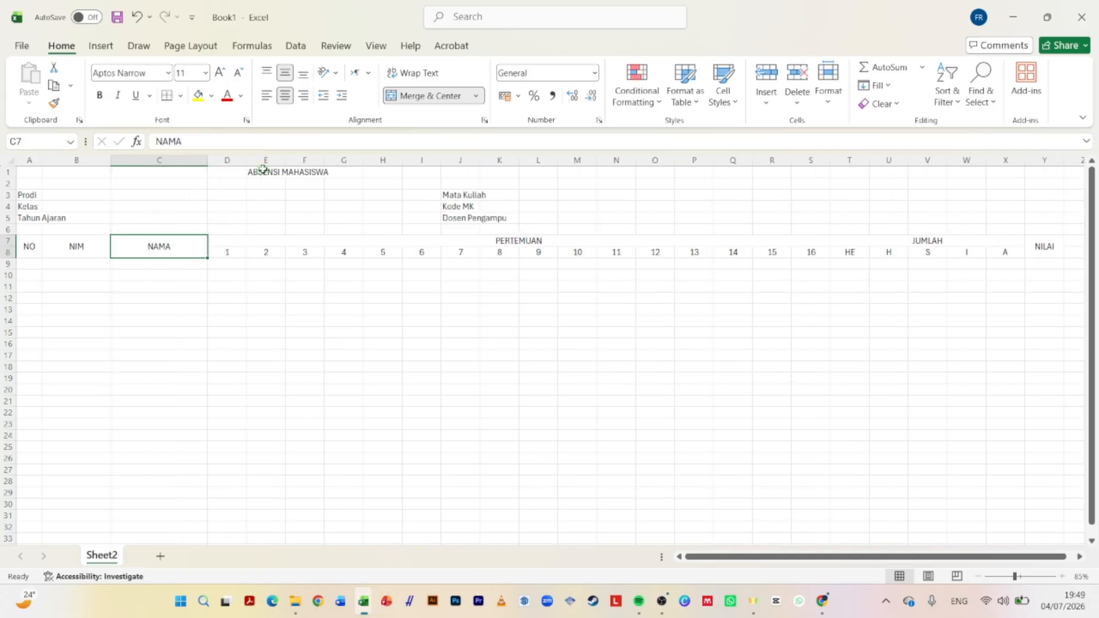
Step: Narrow the 16 meeting columns D to S equally so they just fit their numbers
{"action": "left_click", "coordinate": [234, 253]}
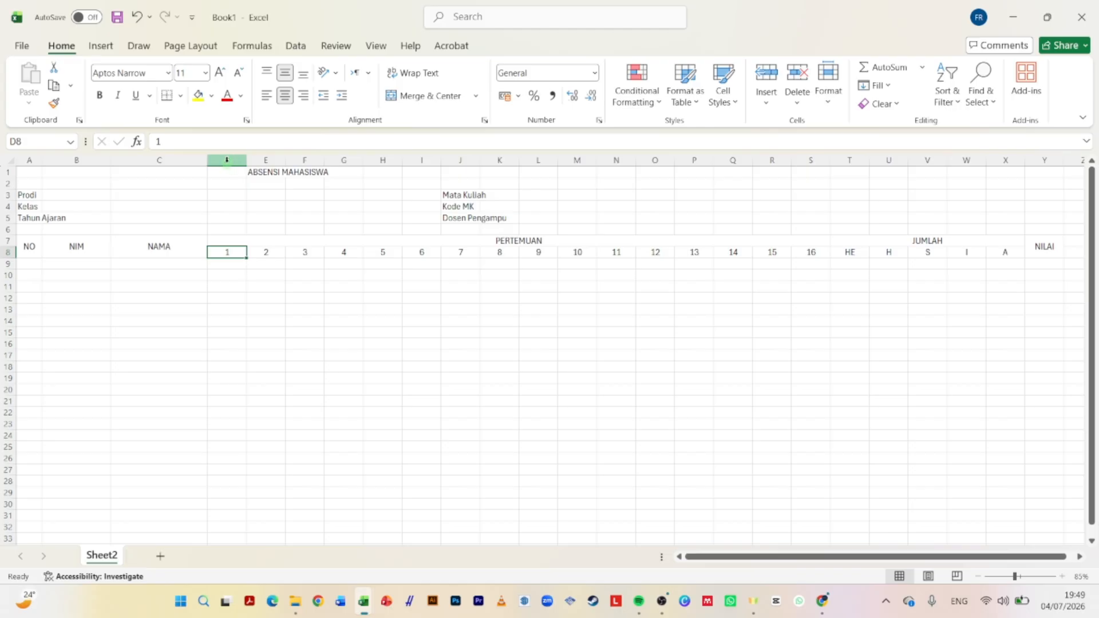
{"action": "left_click_drag", "start_coordinate": [226, 160], "coordinate": [809, 165]}
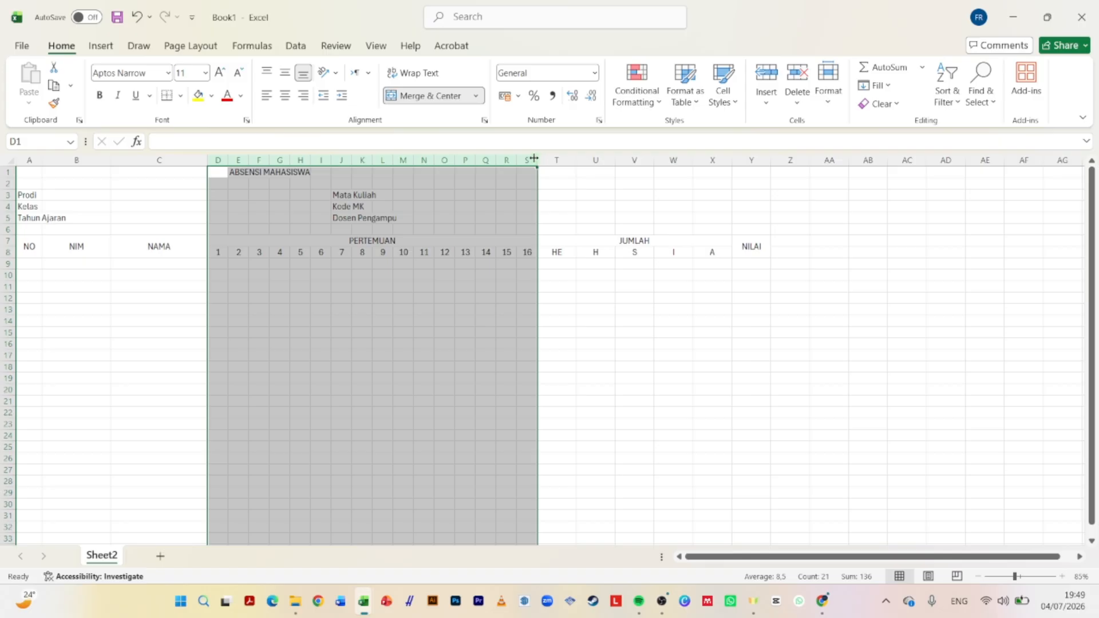
{"action": "left_click", "coordinate": [578, 314]}
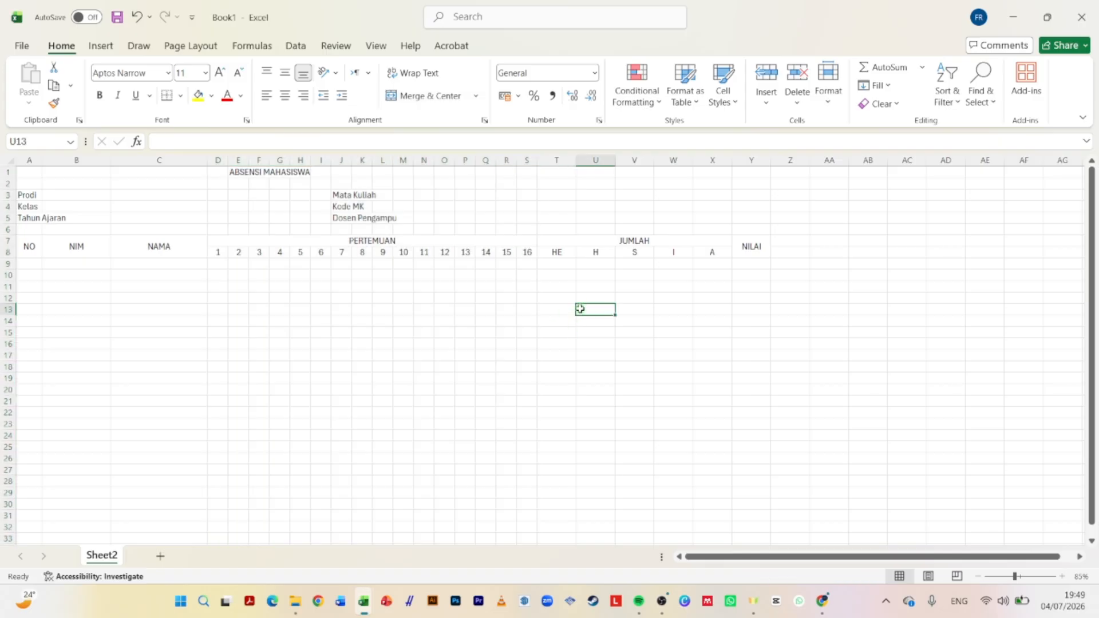
Step: Narrow the attendance total columns T to X equally to about the width of the meeting columns
{"action": "left_click", "coordinate": [557, 252]}
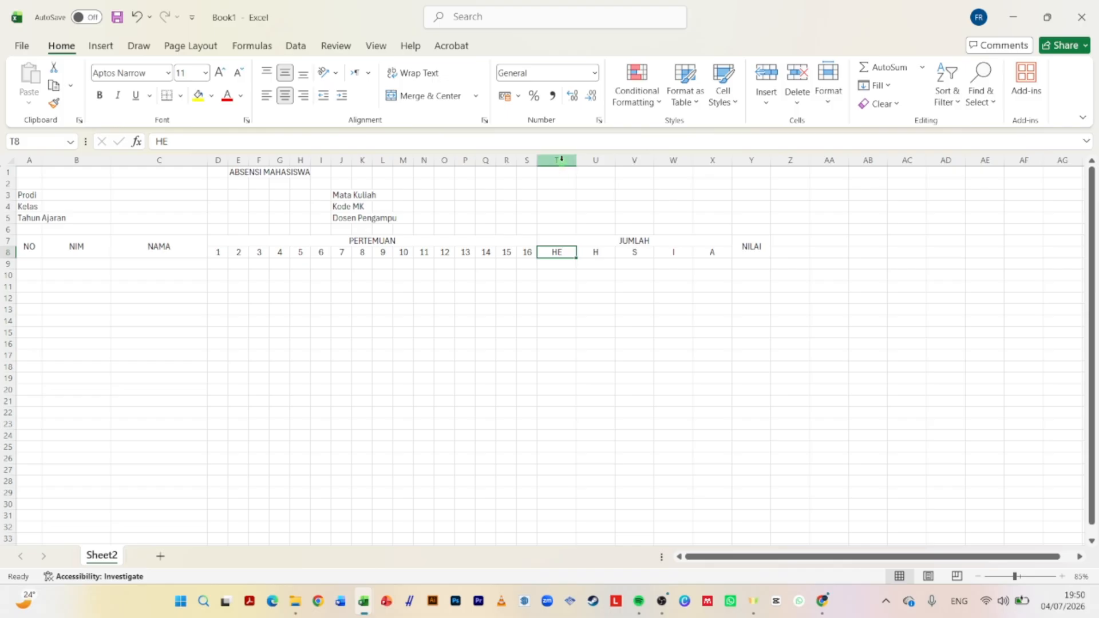
{"action": "left_click_drag", "start_coordinate": [561, 160], "coordinate": [715, 151]}
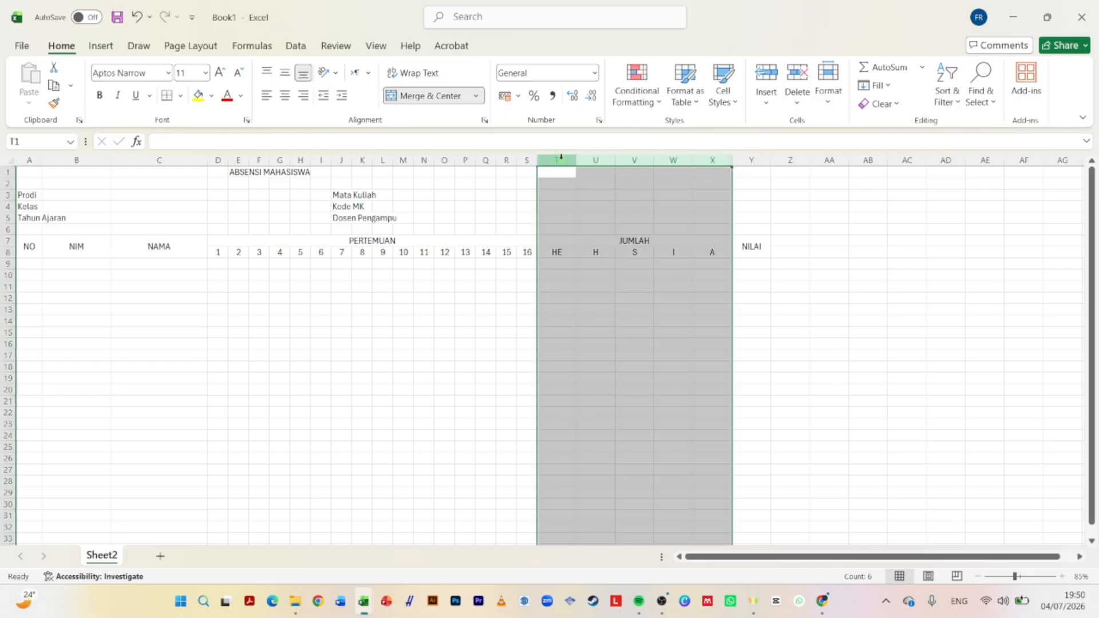
{"action": "left_click_drag", "start_coordinate": [732, 166], "coordinate": [644, 162]}
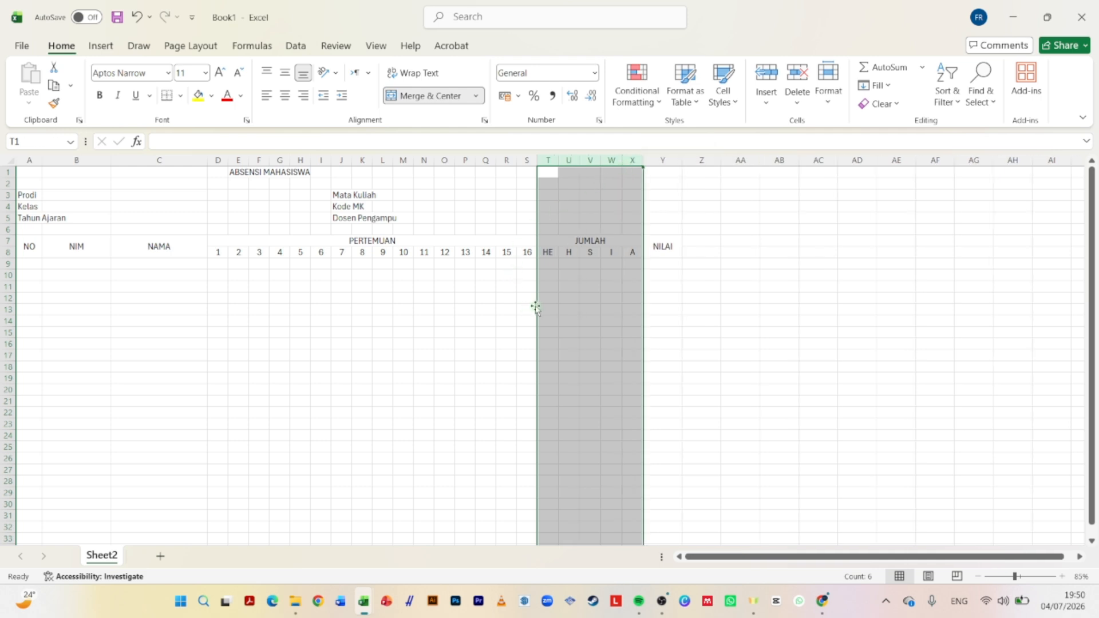
{"action": "left_click_drag", "start_coordinate": [220, 263], "coordinate": [238, 264]}
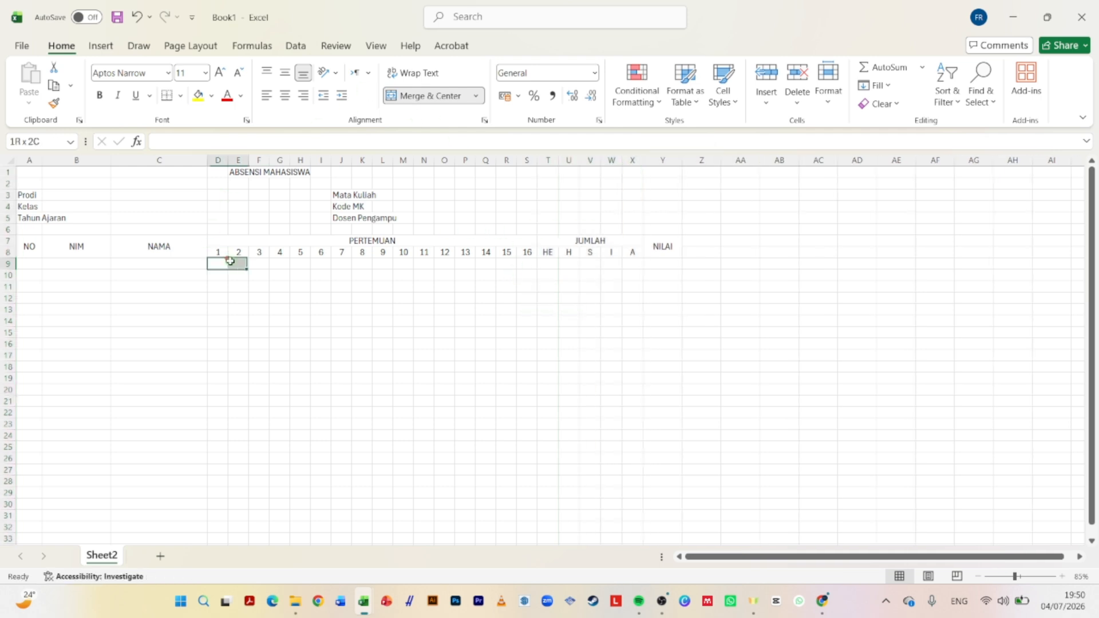
Step: Give the header A7:Y8 a dark blue fill with white text and increase the height of rows 7 and 8
{"action": "left_click_drag", "start_coordinate": [24, 243], "coordinate": [667, 248]}
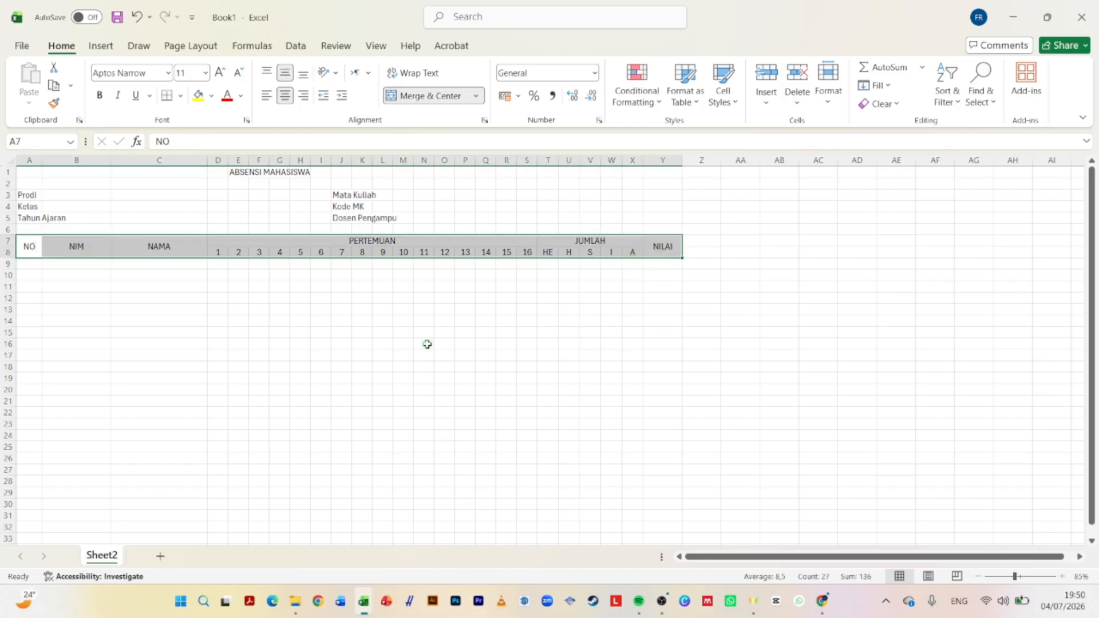
{"action": "left_click", "coordinate": [211, 96]}
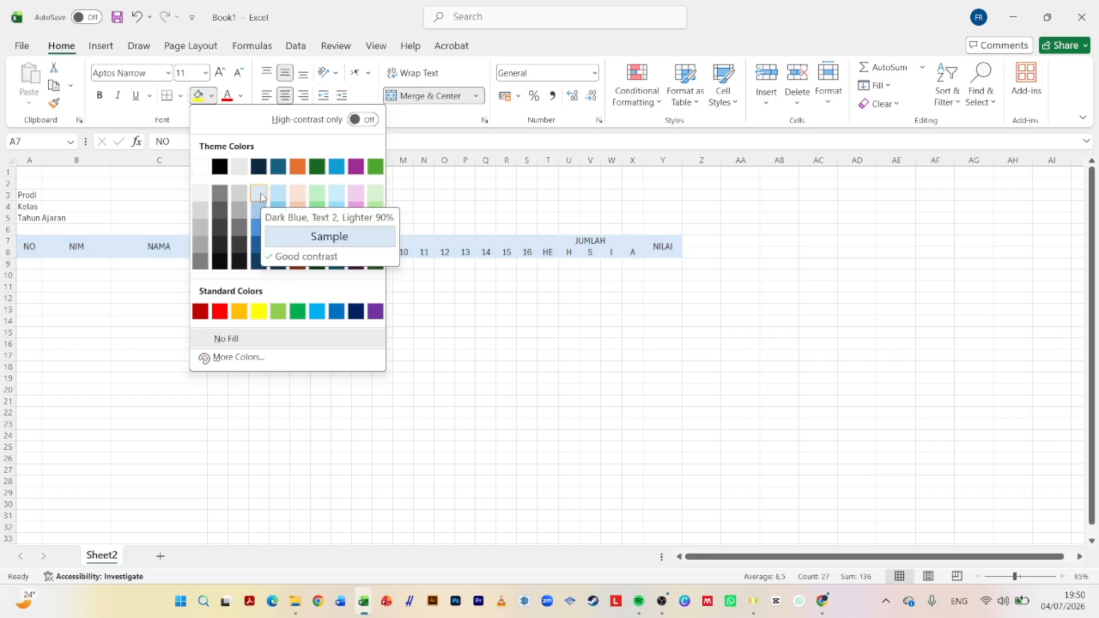
{"action": "left_click", "coordinate": [258, 261]}
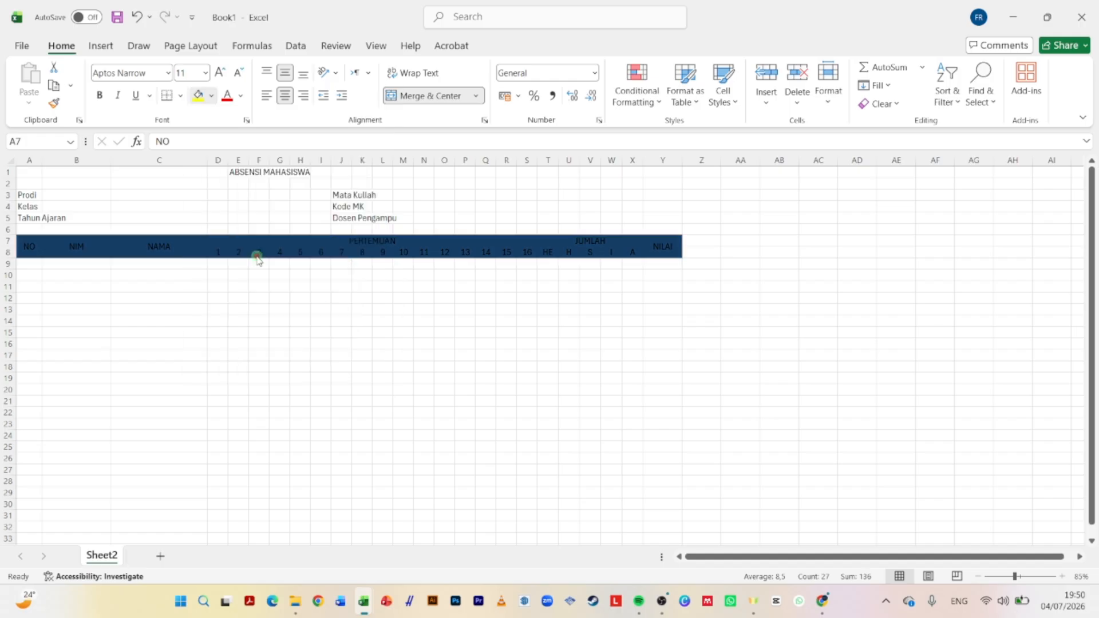
{"action": "left_click", "coordinate": [241, 96]}
{"action": "left_click", "coordinate": [230, 187]}
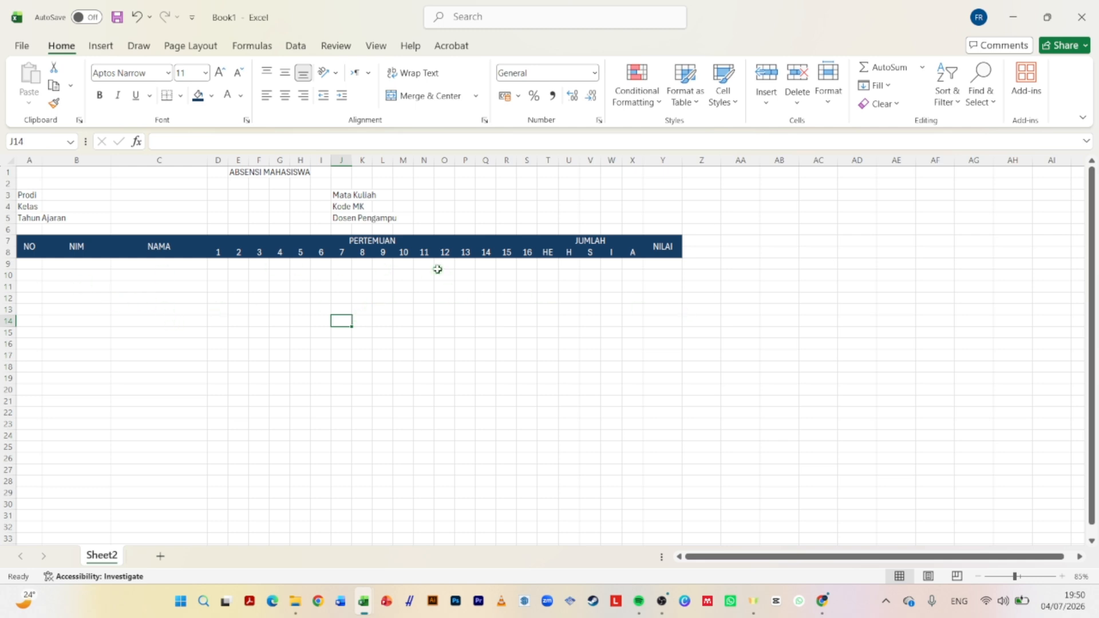
{"action": "left_click_drag", "start_coordinate": [11, 257], "coordinate": [11, 267]}
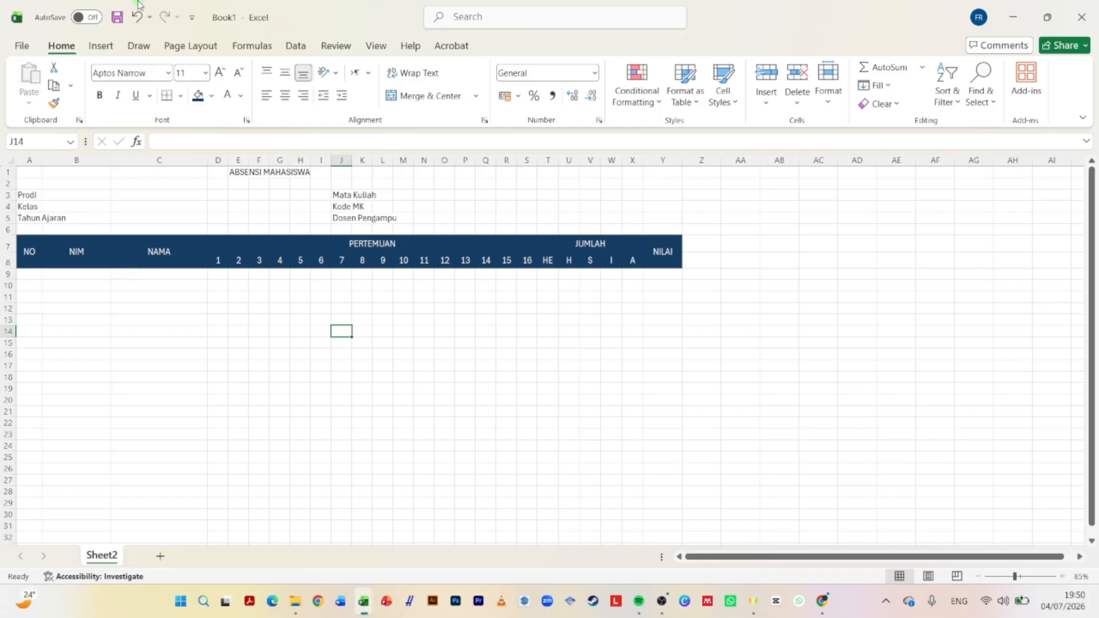
Step: Merge and centre the Prodi, Kelas and Tahun Ajaran labels, each across columns A and B
{"action": "left_click", "coordinate": [102, 216]}
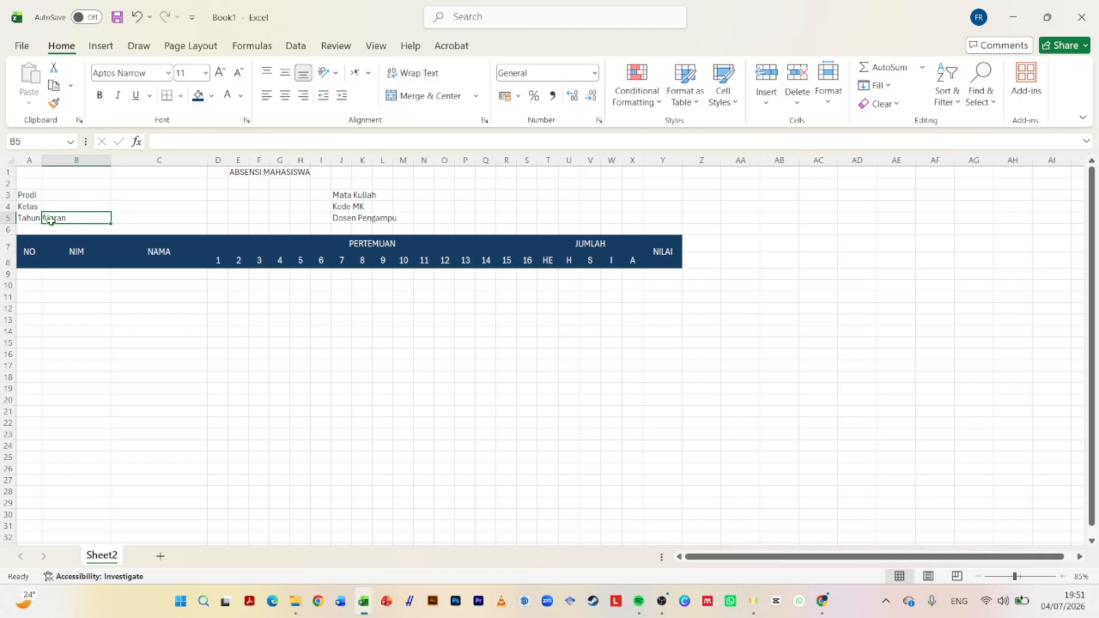
{"action": "left_click_drag", "start_coordinate": [30, 196], "coordinate": [66, 194]}
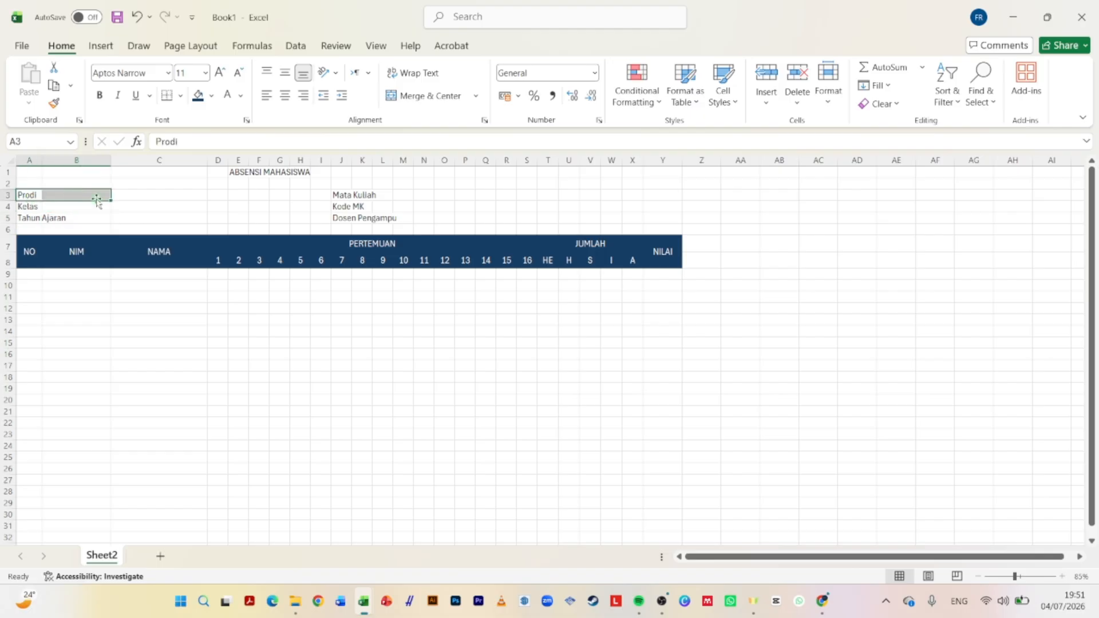
{"action": "left_click", "coordinate": [438, 99]}
{"action": "left_click_drag", "start_coordinate": [46, 206], "coordinate": [80, 218]}
{"action": "left_click", "coordinate": [409, 96]}
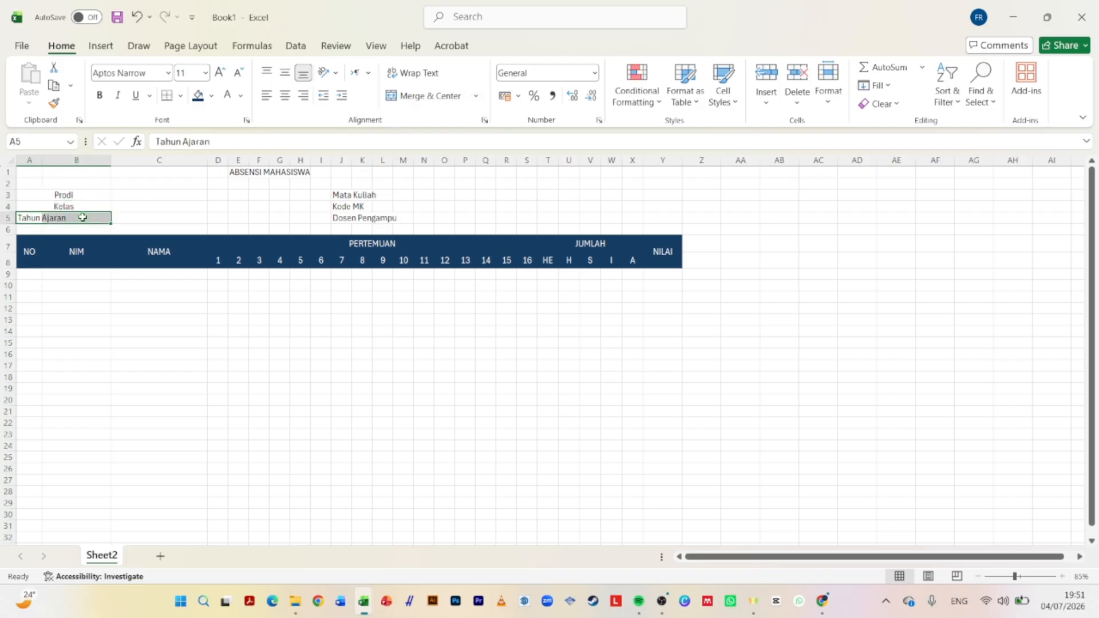
{"action": "left_click", "coordinate": [411, 98]}
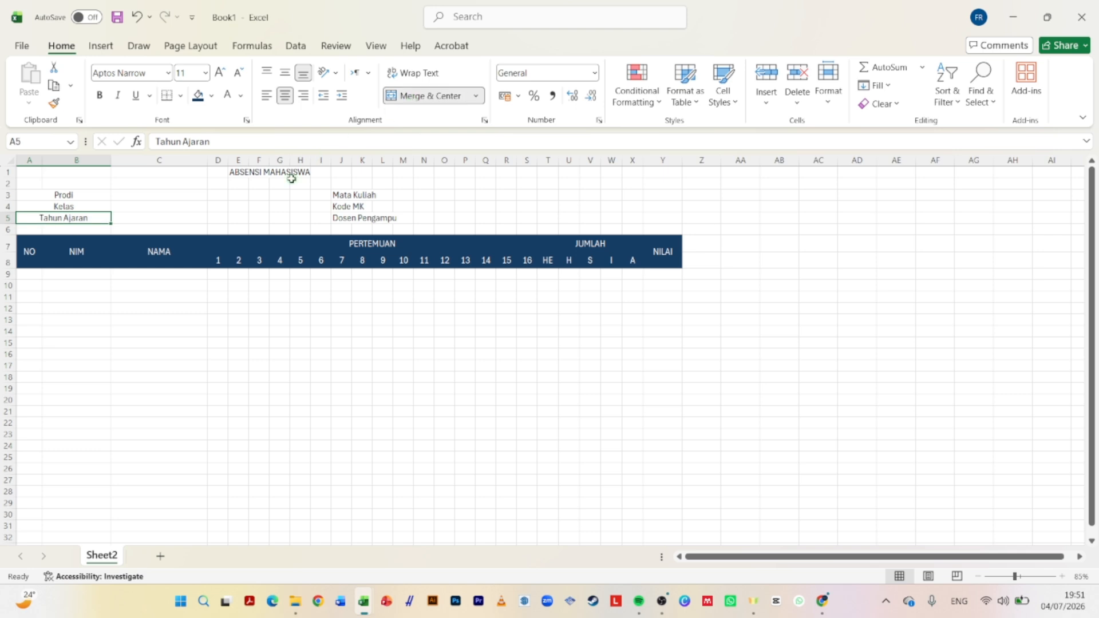
{"action": "left_click_drag", "start_coordinate": [341, 194], "coordinate": [374, 195]}
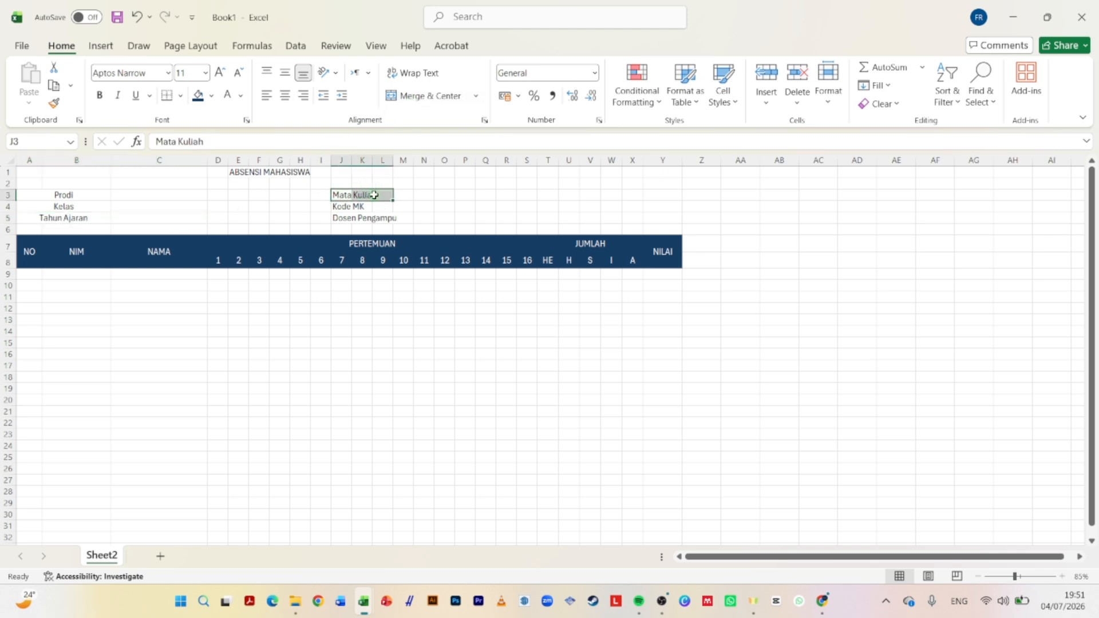
{"action": "left_click", "coordinate": [347, 217], "text": "shift"}
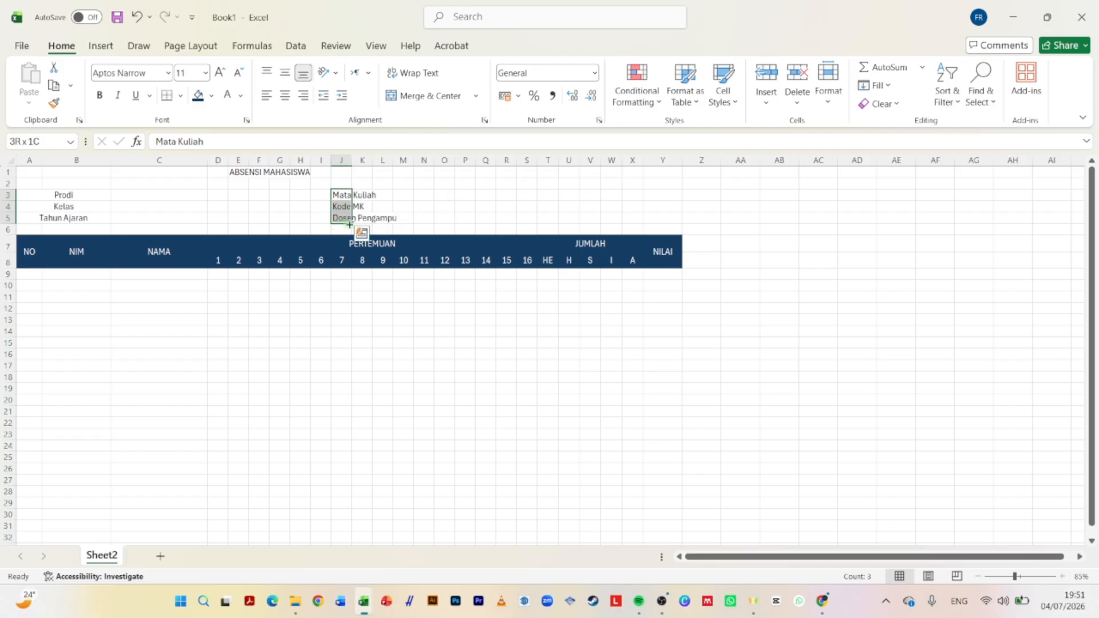
{"action": "key", "text": "ctrl+q"}
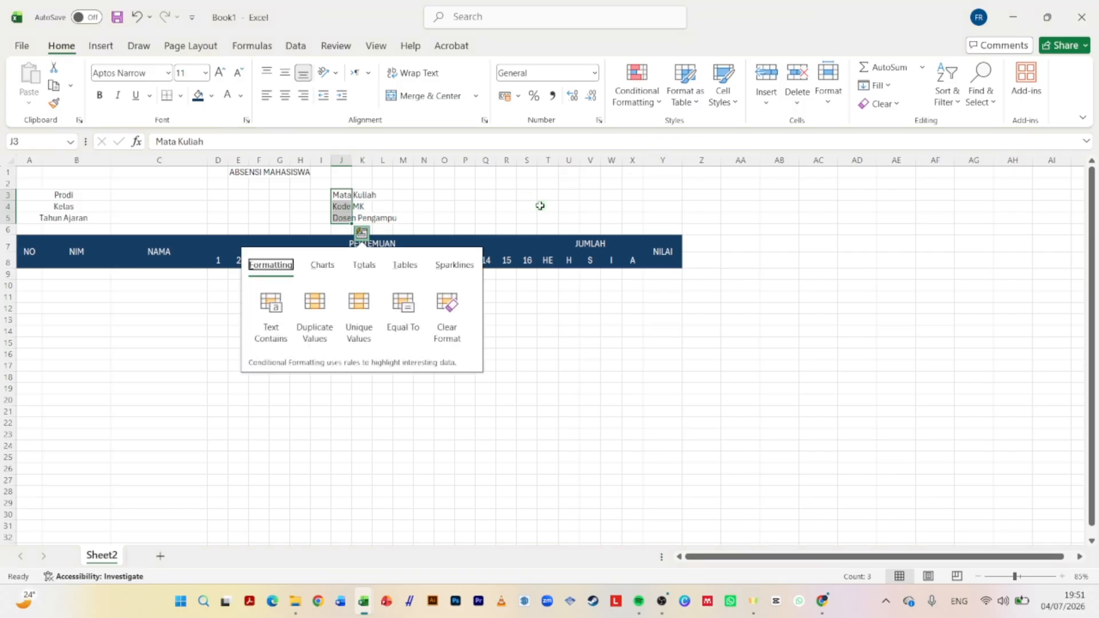
{"action": "left_click", "coordinate": [551, 197]}
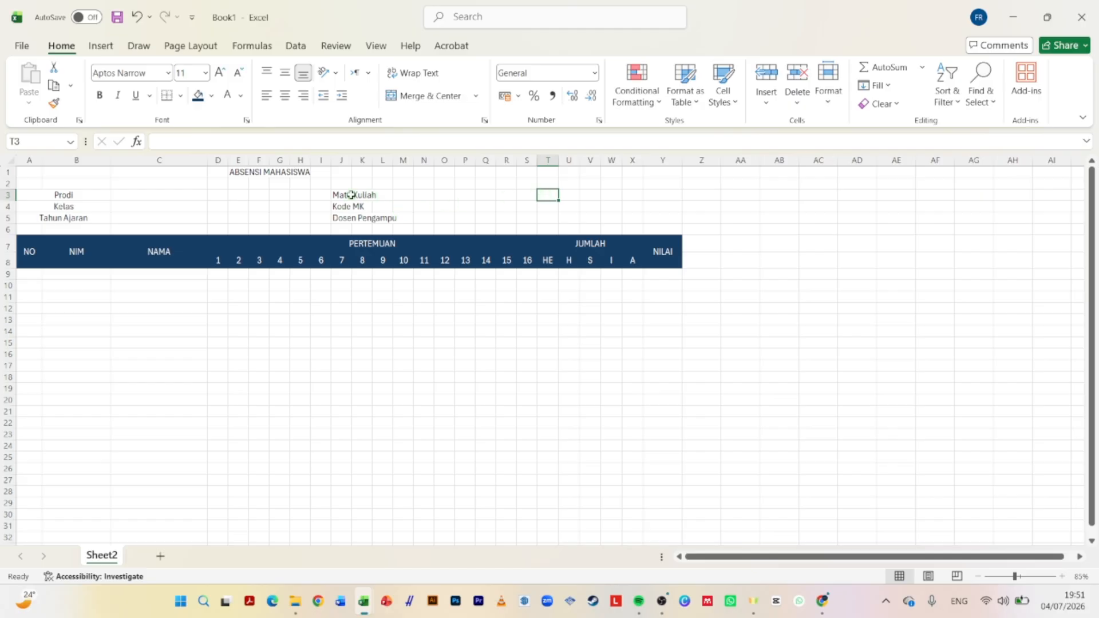
Step: Try moving the labels Mata Kuliah, Kode MK and Dosen Pengampu from J3:J5 to T3:T5, and undo the move
{"action": "left_click_drag", "start_coordinate": [344, 194], "coordinate": [341, 219]}
{"action": "key", "text": "ctrl+c"}
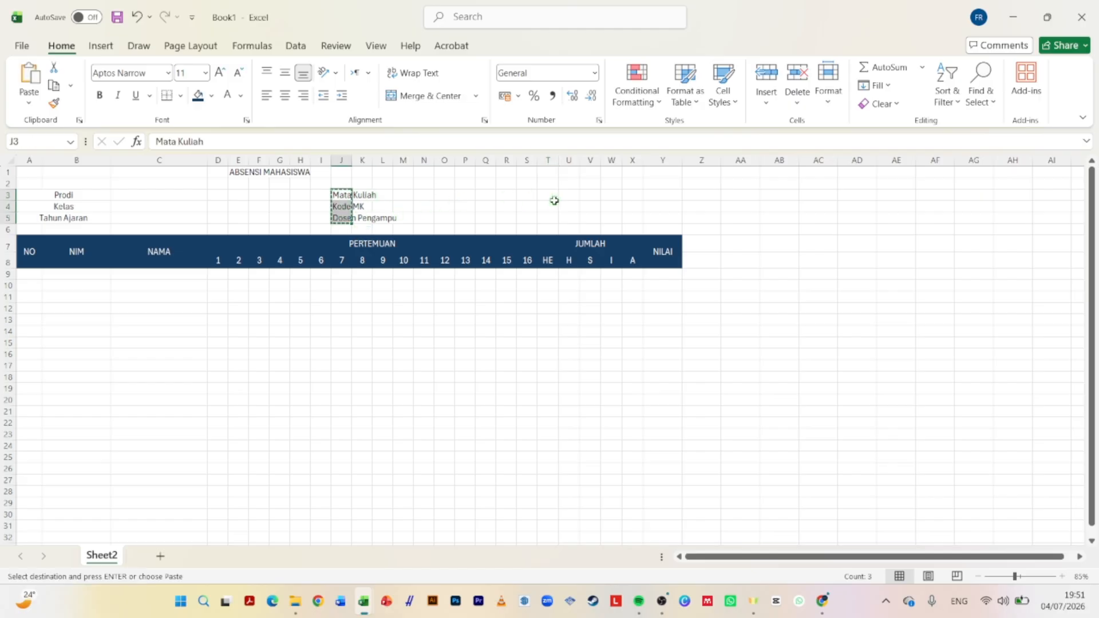
{"action": "left_click", "coordinate": [544, 195]}
{"action": "key", "text": "ctrl+v"}
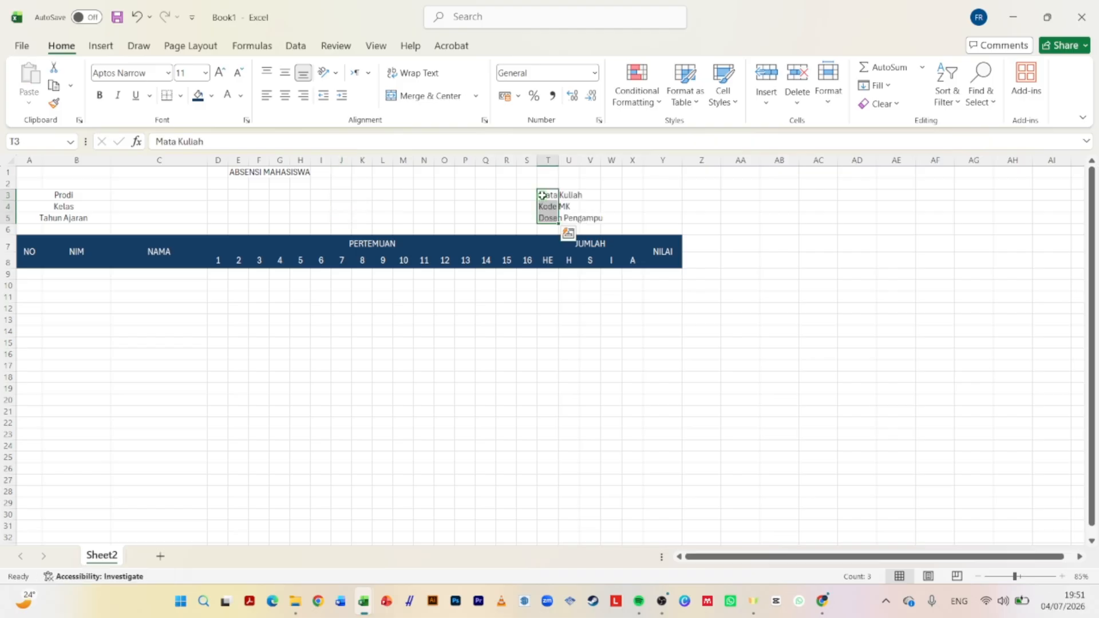
{"action": "left_click", "coordinate": [594, 205]}
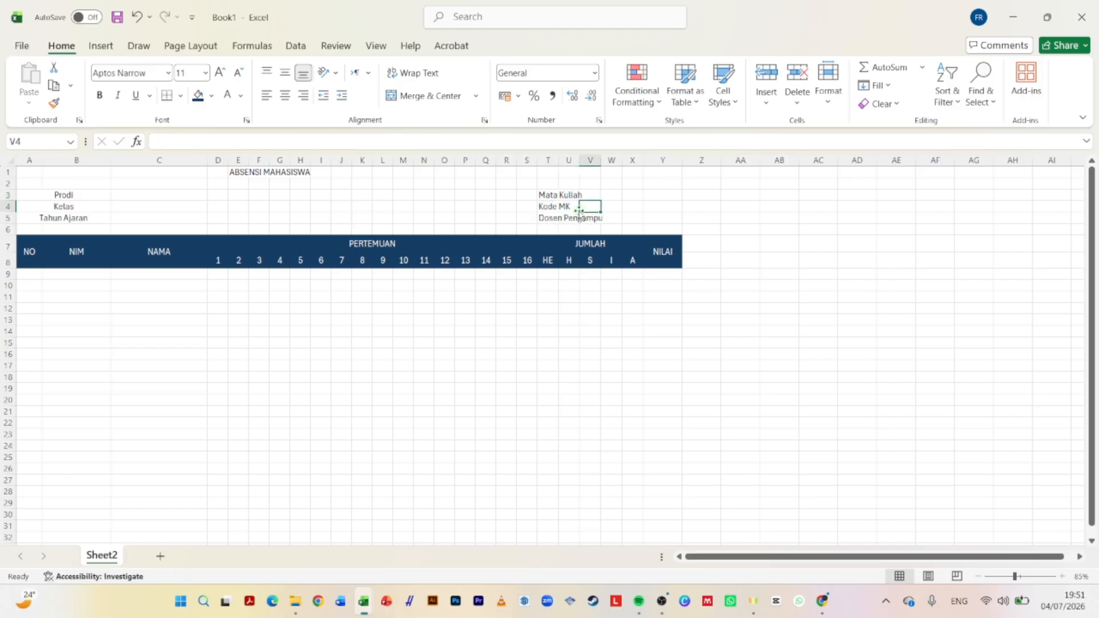
{"action": "key", "text": "ctrl+z"}
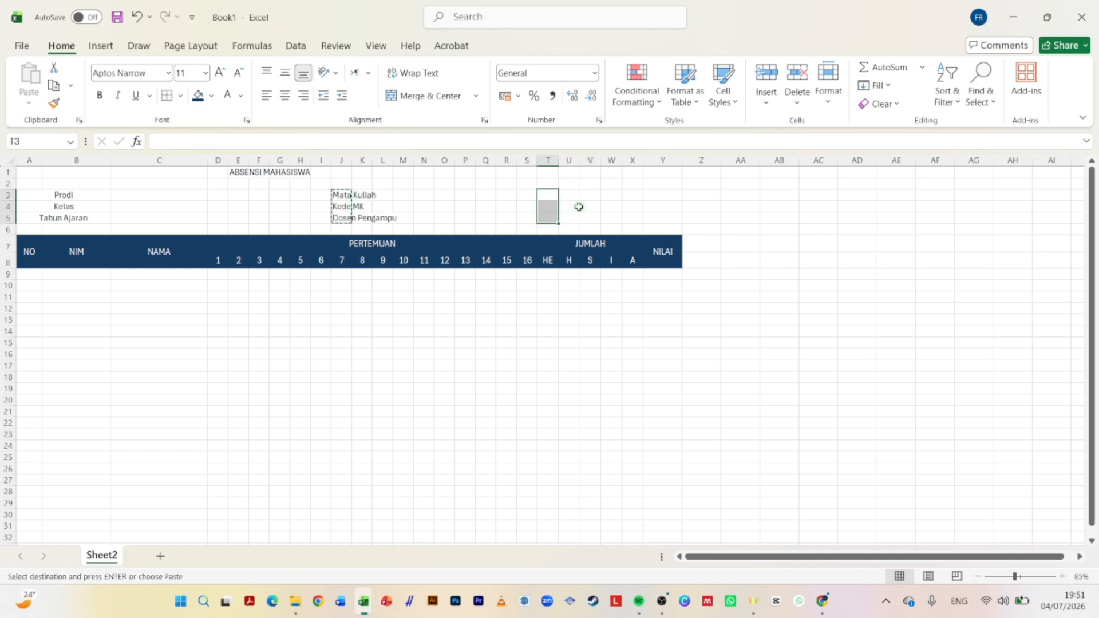
{"action": "left_click", "coordinate": [490, 193]}
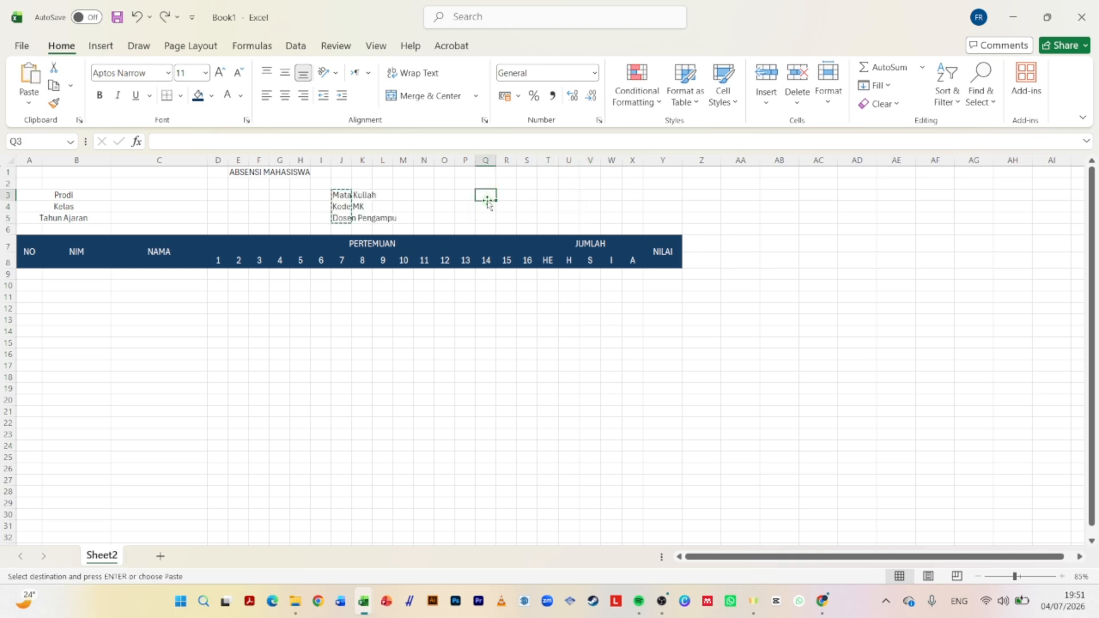
{"action": "type", "text": "V"}
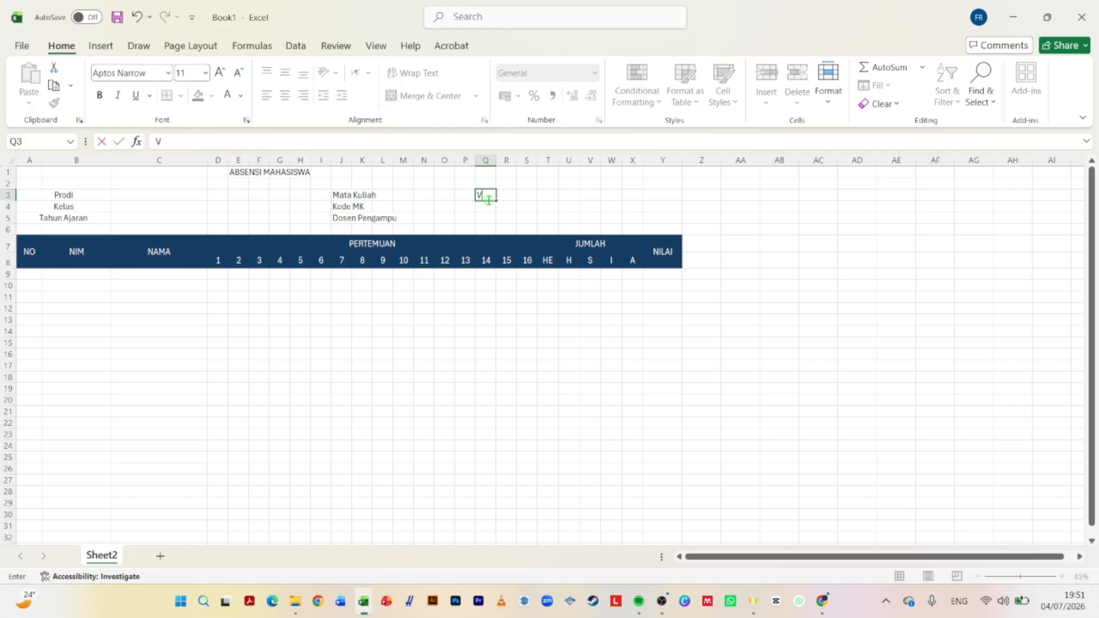
{"action": "left_click", "coordinate": [403, 206]}
Step: Move the labels Mata Kuliah, Kode MK and Dosen Pengampu from J3:J5 to Q3:Q5
{"action": "left_click_drag", "start_coordinate": [337, 193], "coordinate": [342, 216]}
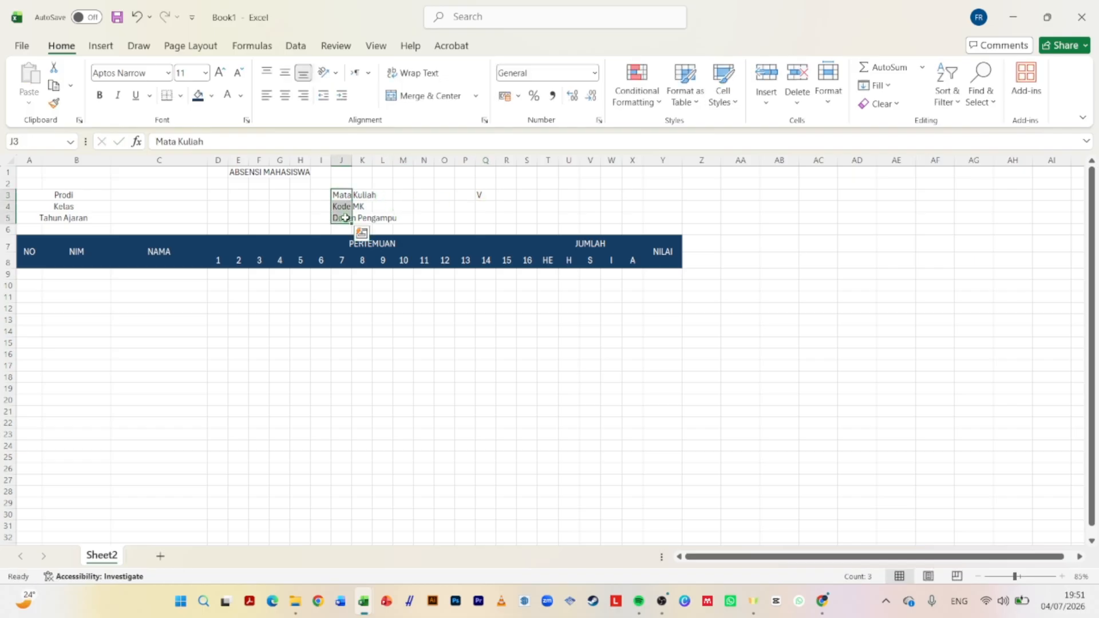
{"action": "key", "text": "ctrl+c"}
{"action": "left_click_drag", "start_coordinate": [485, 195], "coordinate": [484, 216]}
{"action": "key", "text": "Return"}
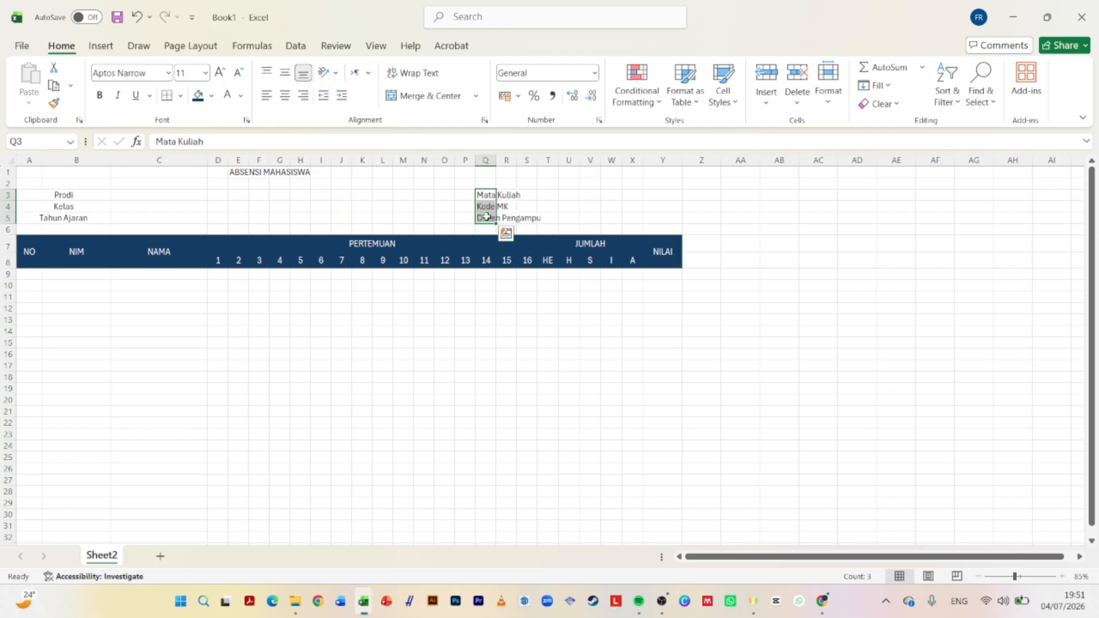
{"action": "left_click", "coordinate": [547, 207]}
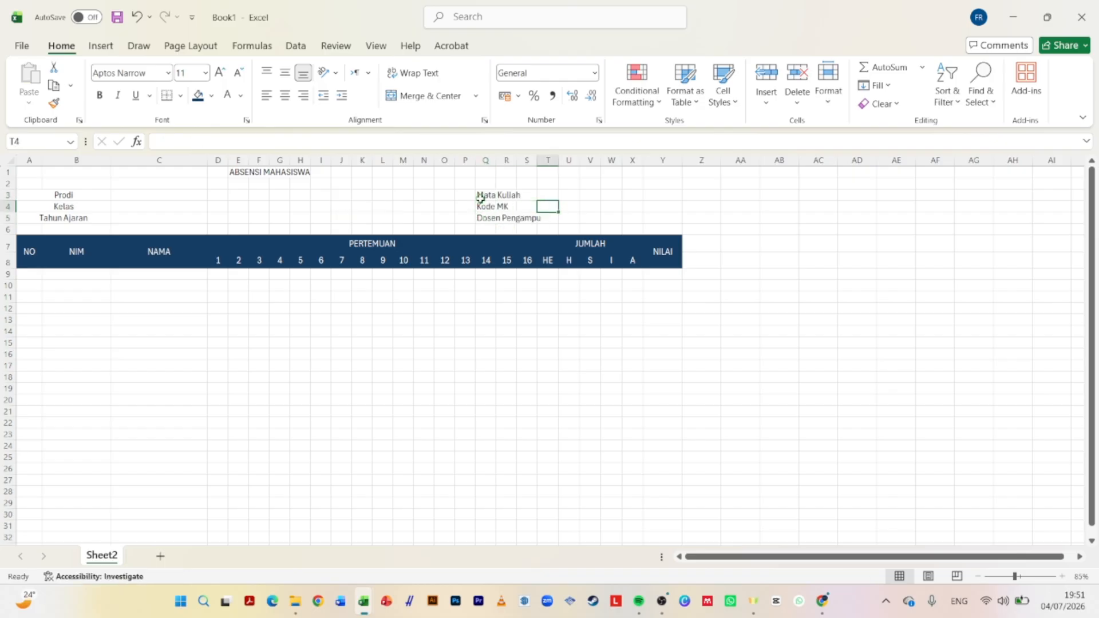
Step: Merge and centre the Mata Kuliah, Kode MK and Dosen Pengampu labels, each across columns Q to T
{"action": "left_click_drag", "start_coordinate": [481, 198], "coordinate": [555, 196]}
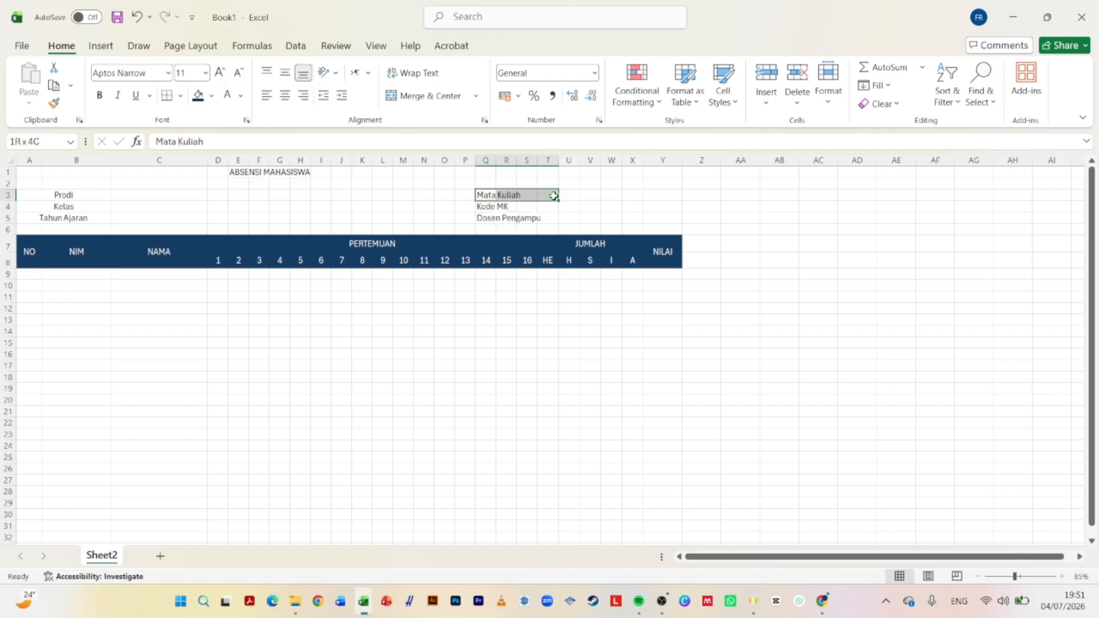
{"action": "left_click", "coordinate": [428, 99]}
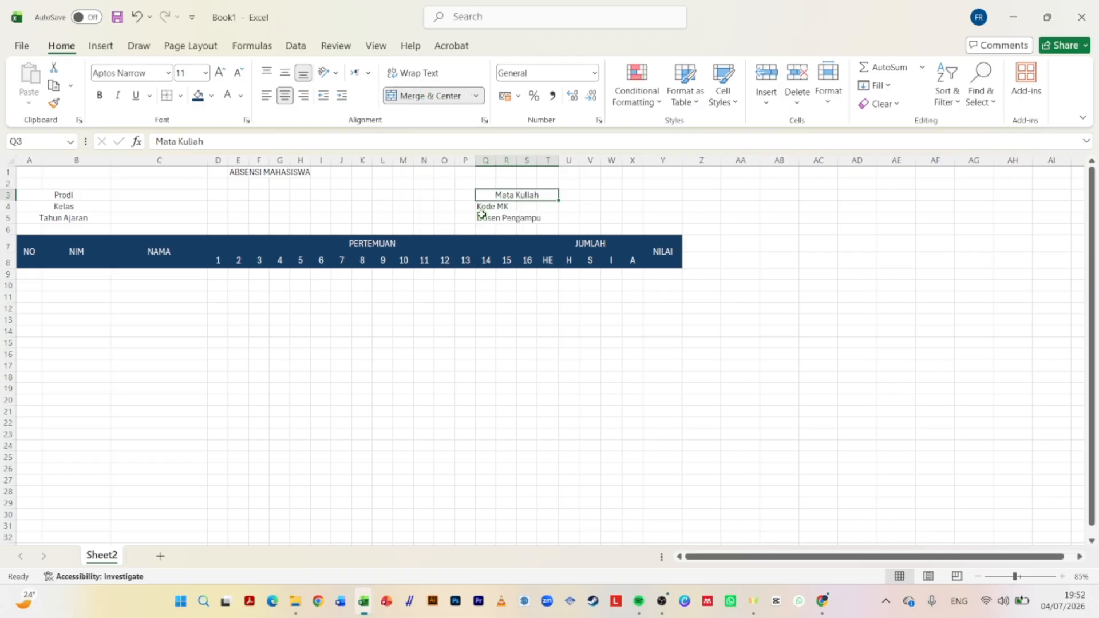
{"action": "left_click", "coordinate": [500, 205]}
{"action": "left_click_drag", "start_coordinate": [499, 205], "coordinate": [553, 206]}
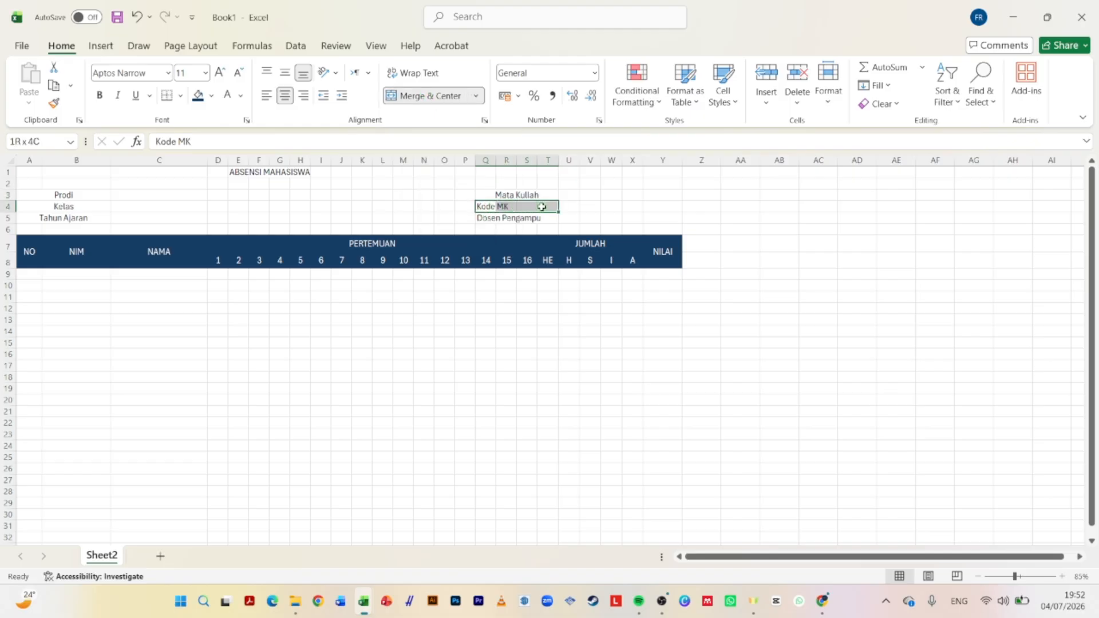
{"action": "left_click", "coordinate": [431, 103]}
{"action": "left_click_drag", "start_coordinate": [485, 219], "coordinate": [550, 220]}
{"action": "left_click", "coordinate": [429, 96]}
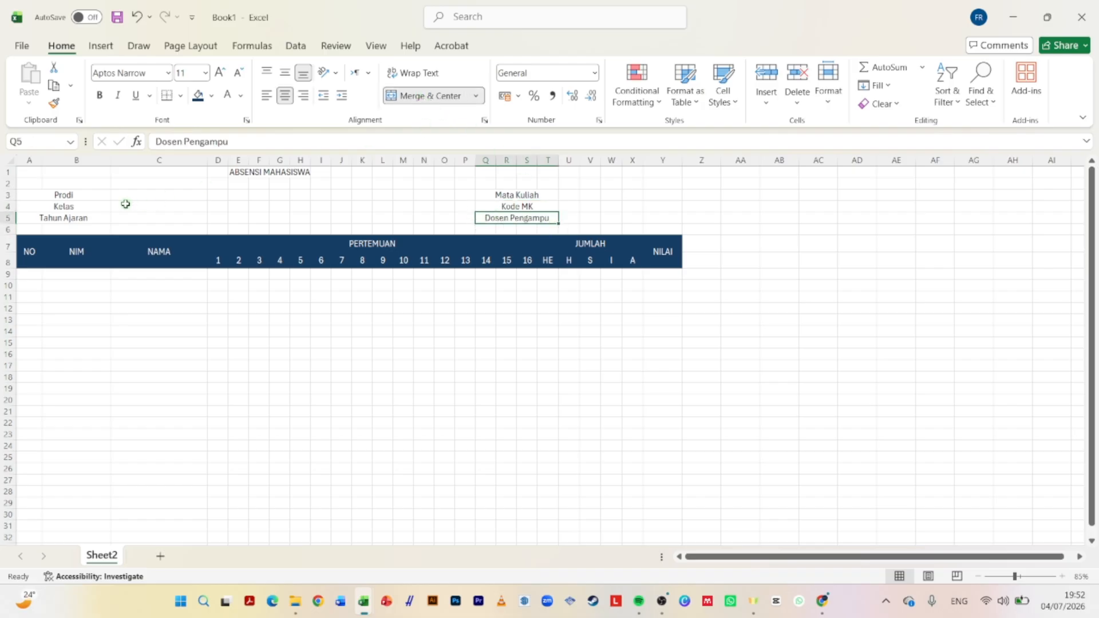
Step: Left-align the course detail labels in A3:T5 and centre them vertically
{"action": "left_click_drag", "start_coordinate": [57, 191], "coordinate": [513, 217]}
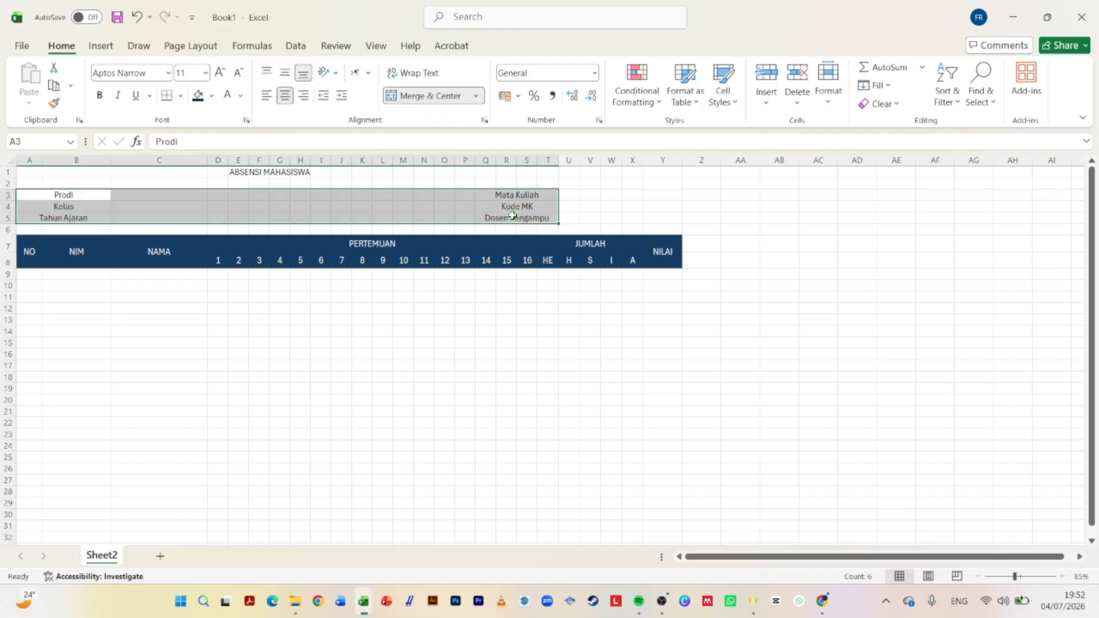
{"action": "left_click", "coordinate": [266, 95]}
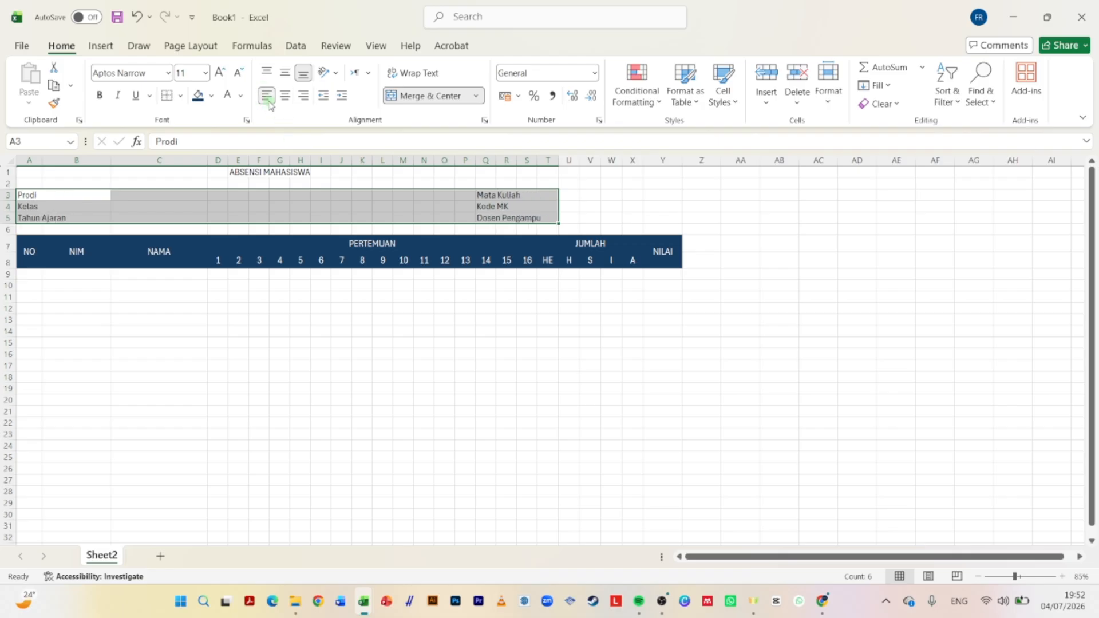
{"action": "left_click", "coordinate": [285, 75]}
{"action": "left_click", "coordinate": [258, 206]}
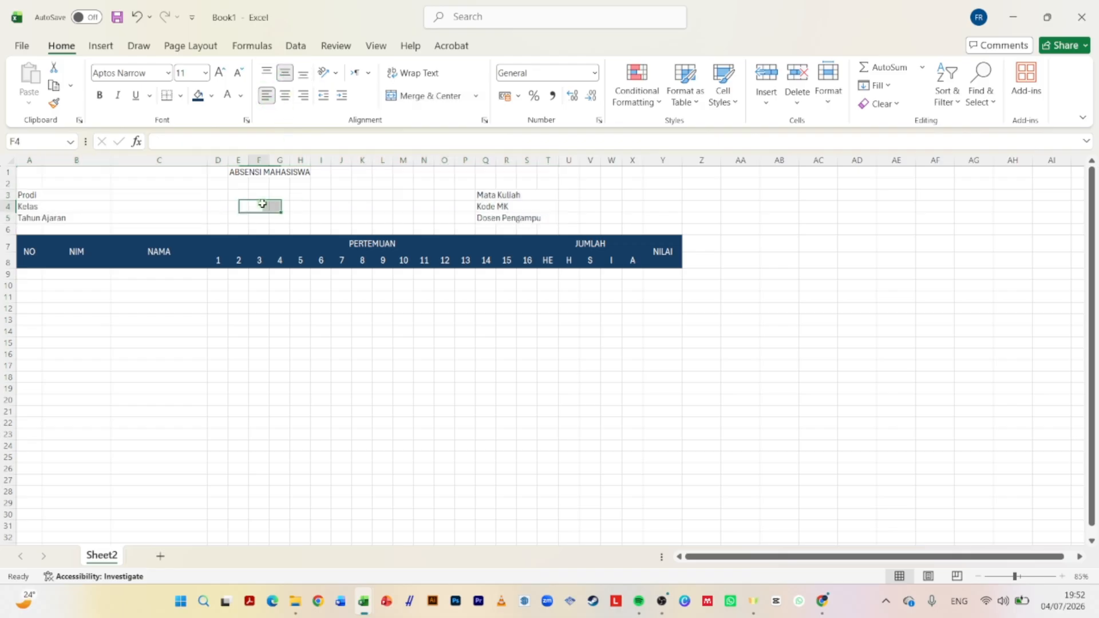
{"action": "left_click", "coordinate": [532, 207]}
{"action": "left_click", "coordinate": [571, 195]}
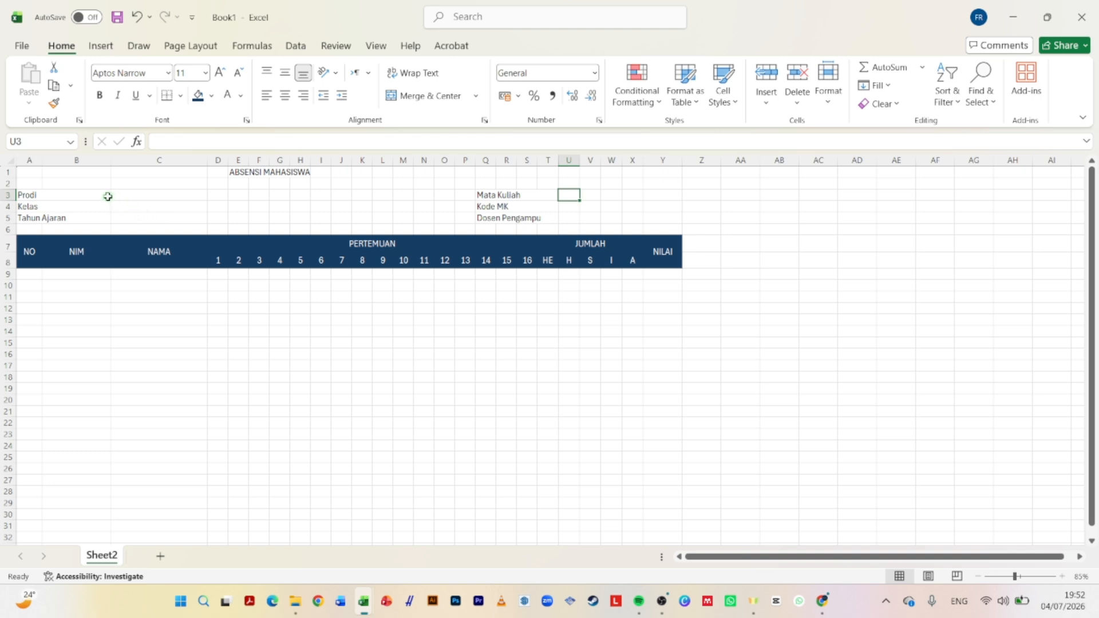
{"action": "left_click", "coordinate": [144, 195]}
{"action": "left_click", "coordinate": [140, 209]}
{"action": "left_click", "coordinate": [143, 226]}
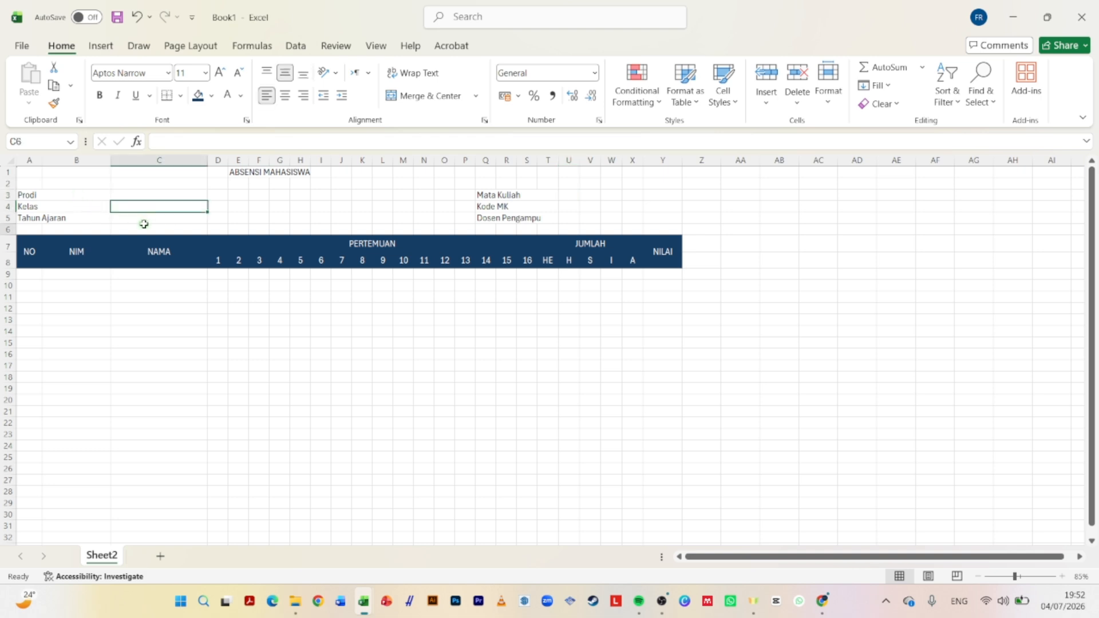
{"action": "left_click", "coordinate": [145, 194]}
{"action": "left_click", "coordinate": [149, 218]}
{"action": "left_click", "coordinate": [152, 194]}
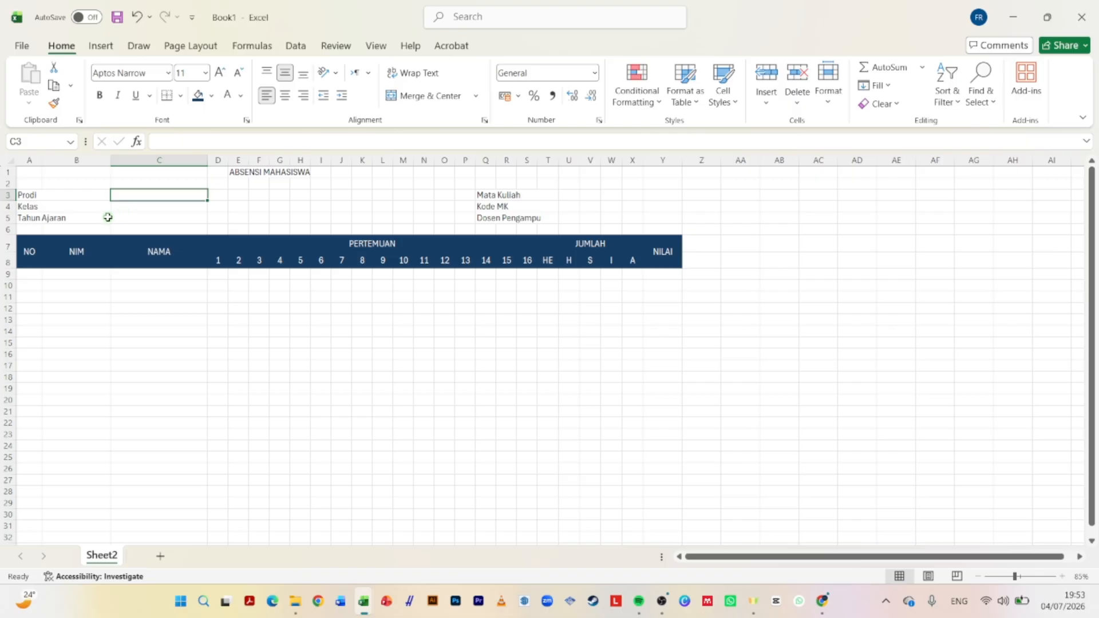
{"action": "left_click", "coordinate": [66, 190]}
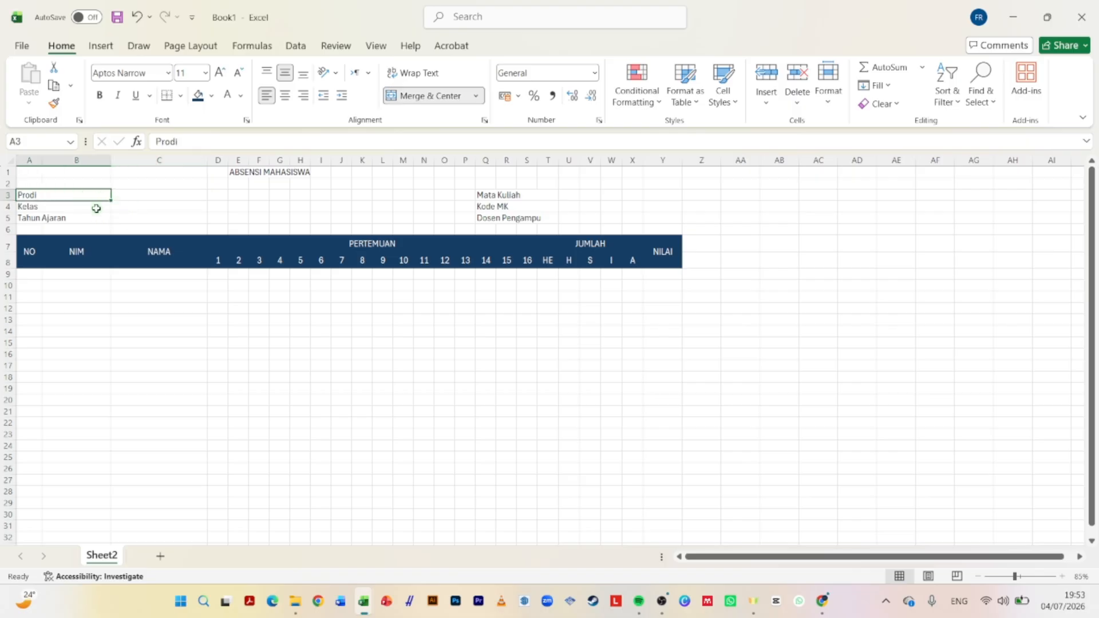
{"action": "left_click", "coordinate": [139, 195]}
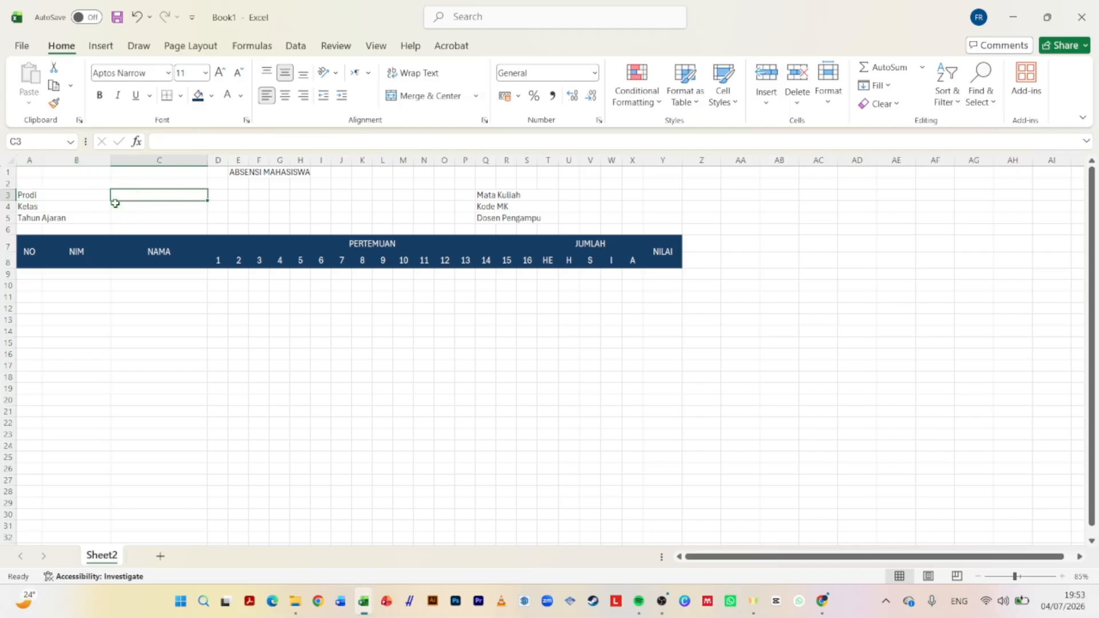
{"action": "type", "text": ":"}
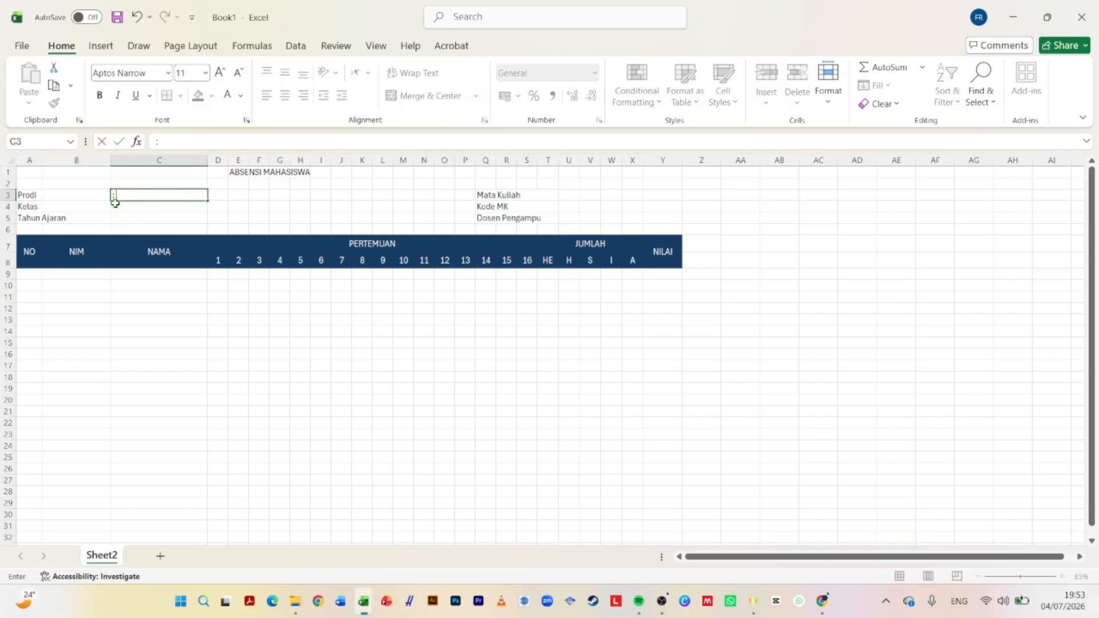
{"action": "key", "text": "BackSpace"}
{"action": "key", "text": "BackSpace"}
{"action": "left_click", "coordinate": [126, 221]}
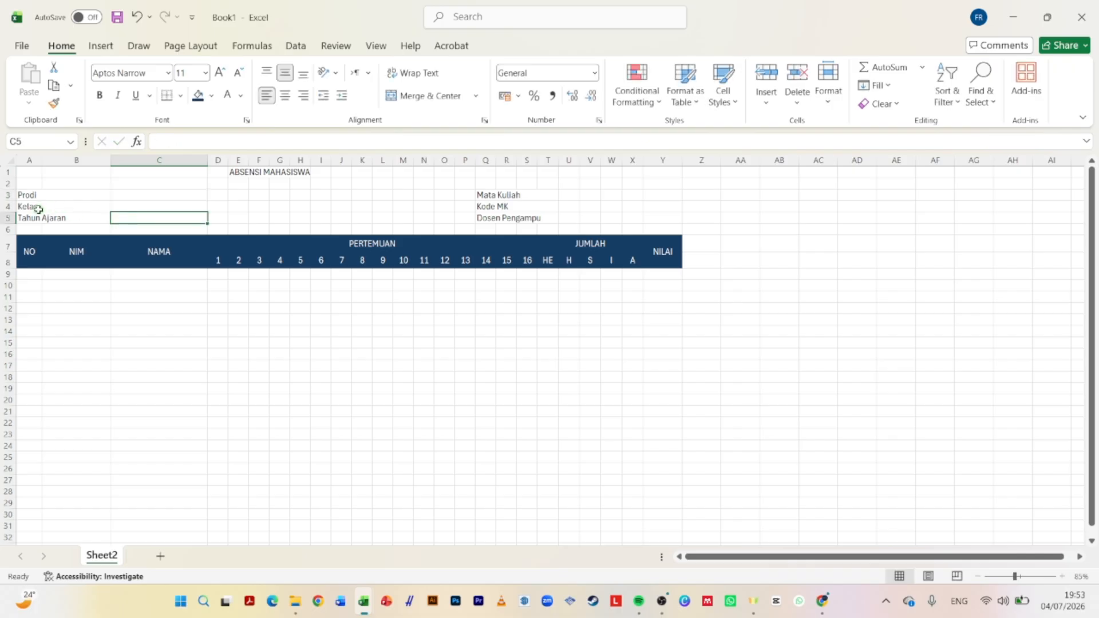
{"action": "left_click_drag", "start_coordinate": [35, 196], "coordinate": [69, 219]}
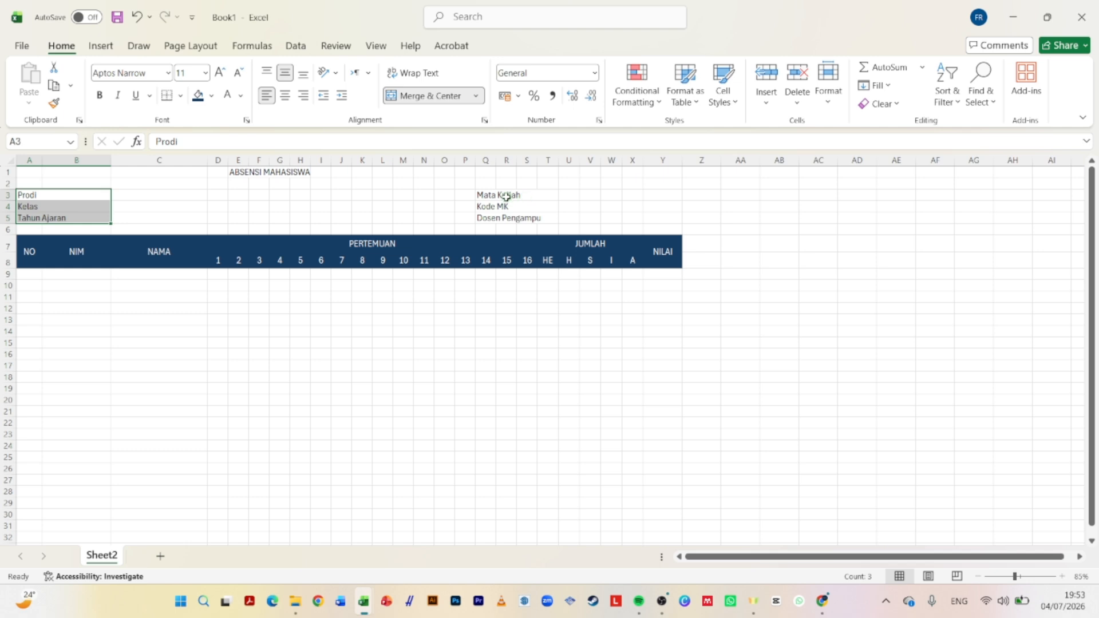
{"action": "left_click_drag", "start_coordinate": [507, 196], "coordinate": [510, 216]}
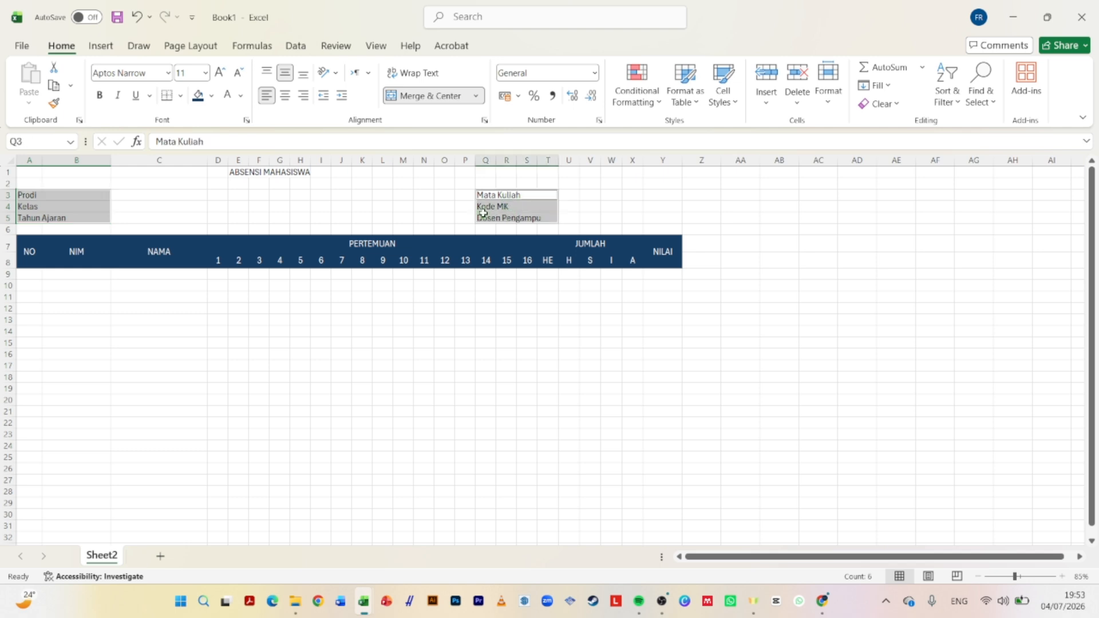
{"action": "left_click", "coordinate": [169, 197]}
Step: Apply the custom number format @ * ":" to the Prodi, Kelas and Tahun Ajaran labels for a colon at the cells' right edge
{"action": "left_click_drag", "start_coordinate": [23, 198], "coordinate": [45, 217]}
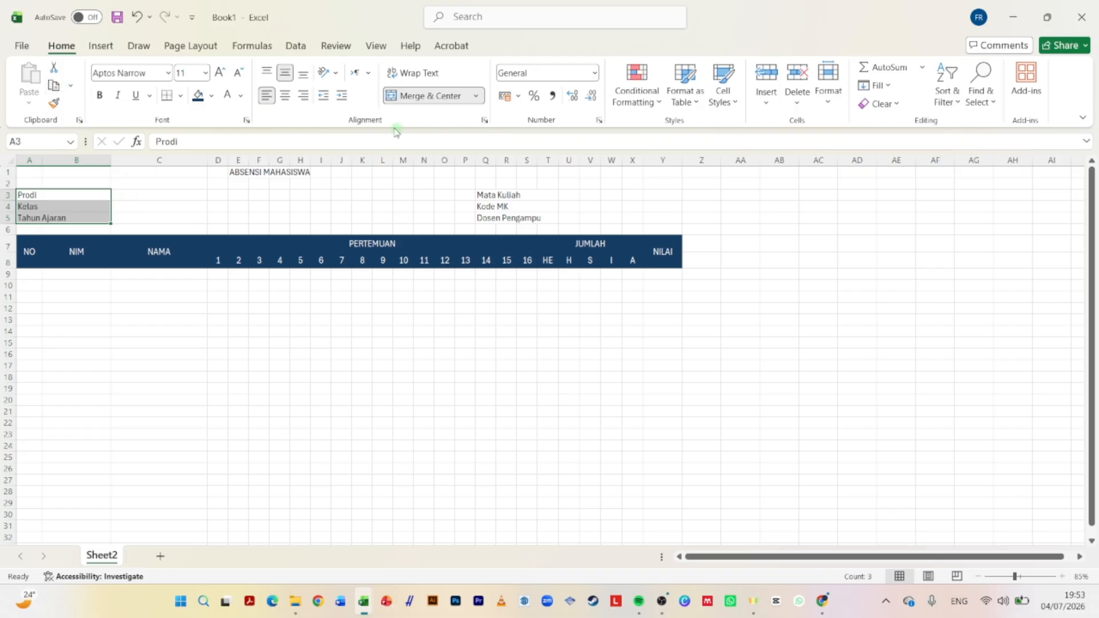
{"action": "left_click", "coordinate": [599, 122]}
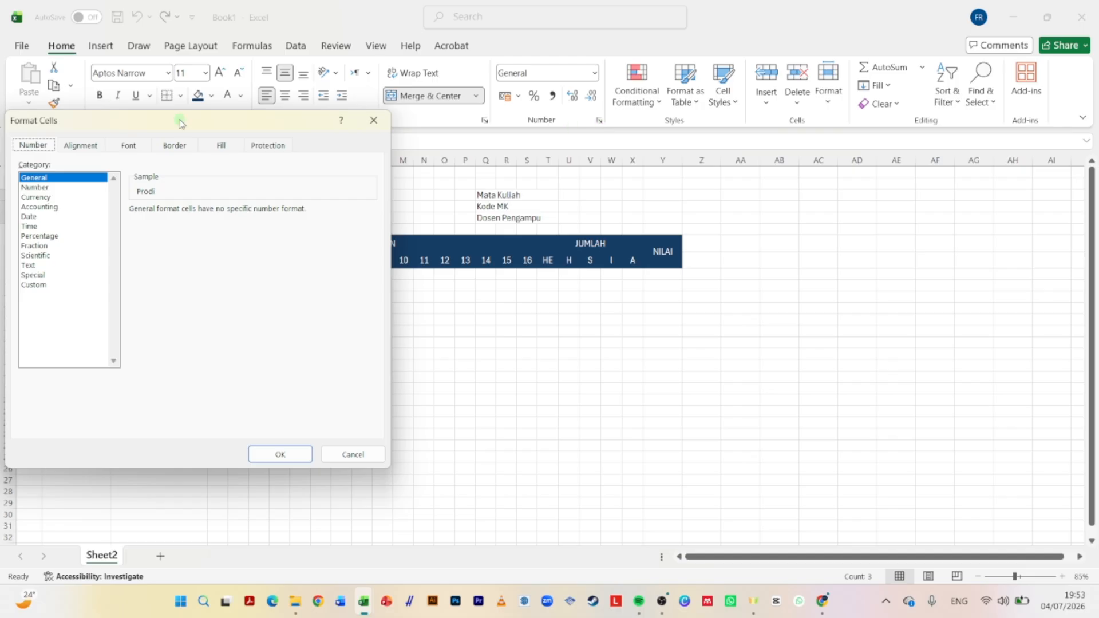
{"action": "left_click_drag", "start_coordinate": [140, 121], "coordinate": [485, 115]}
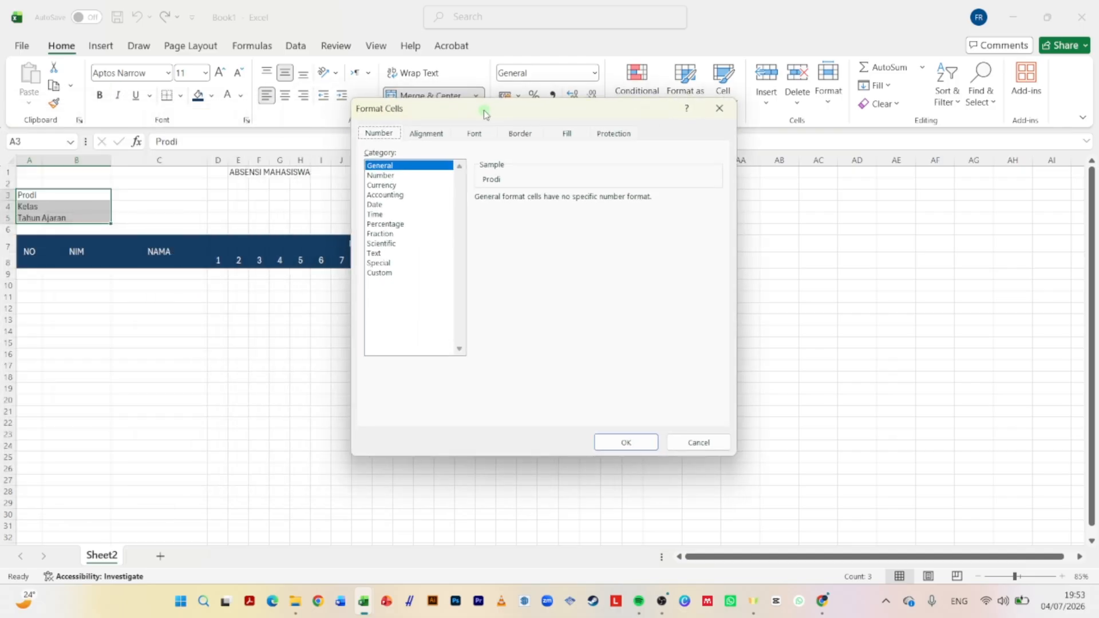
{"action": "left_click", "coordinate": [395, 273]}
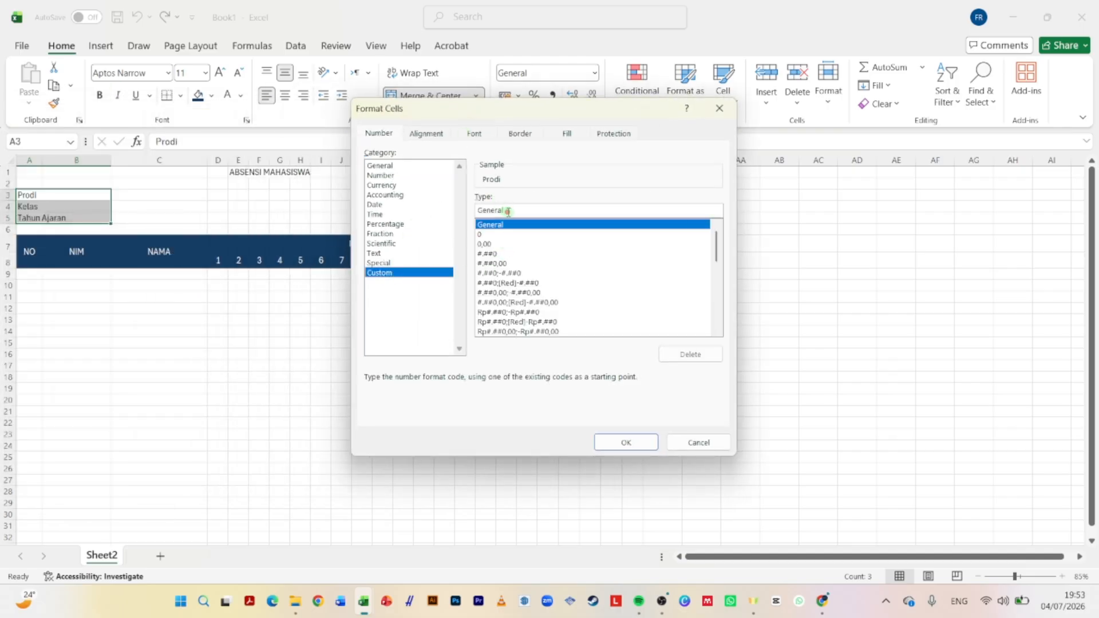
{"action": "left_click_drag", "start_coordinate": [509, 210], "coordinate": [467, 212]}
{"action": "type", "text": "@*\":"}
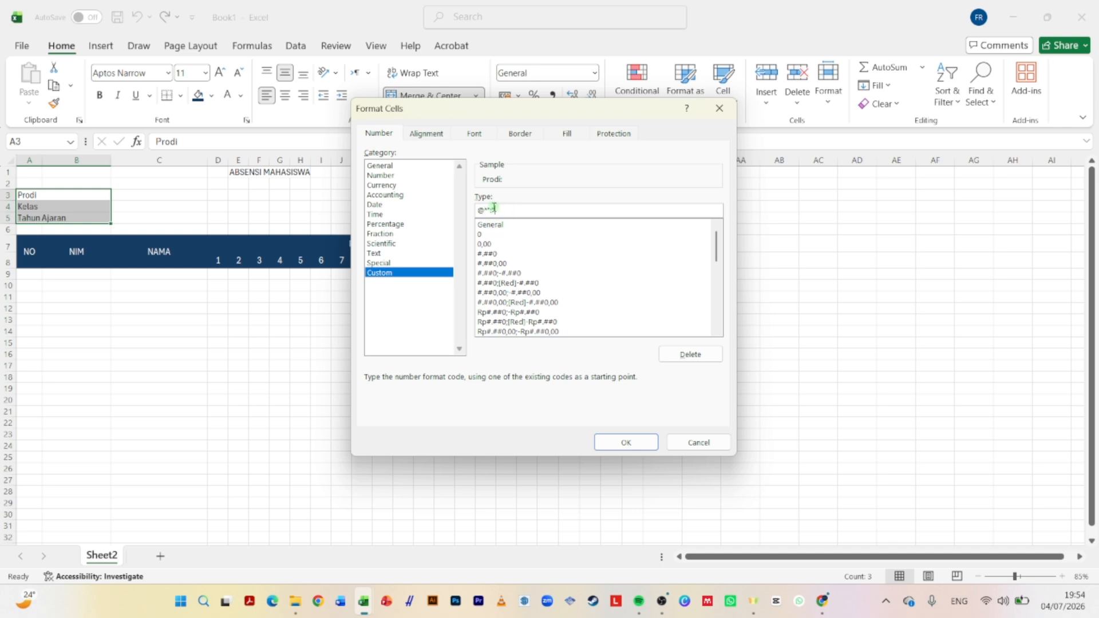
{"action": "left_click", "coordinate": [493, 214]}
{"action": "left_click", "coordinate": [624, 444]}
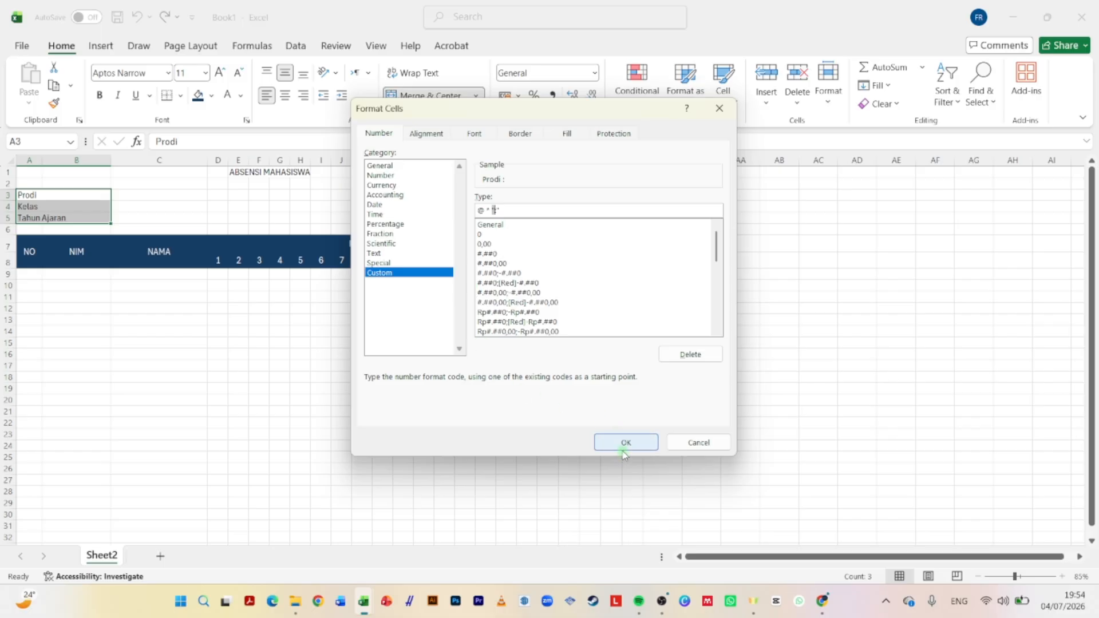
{"action": "left_click", "coordinate": [216, 217]}
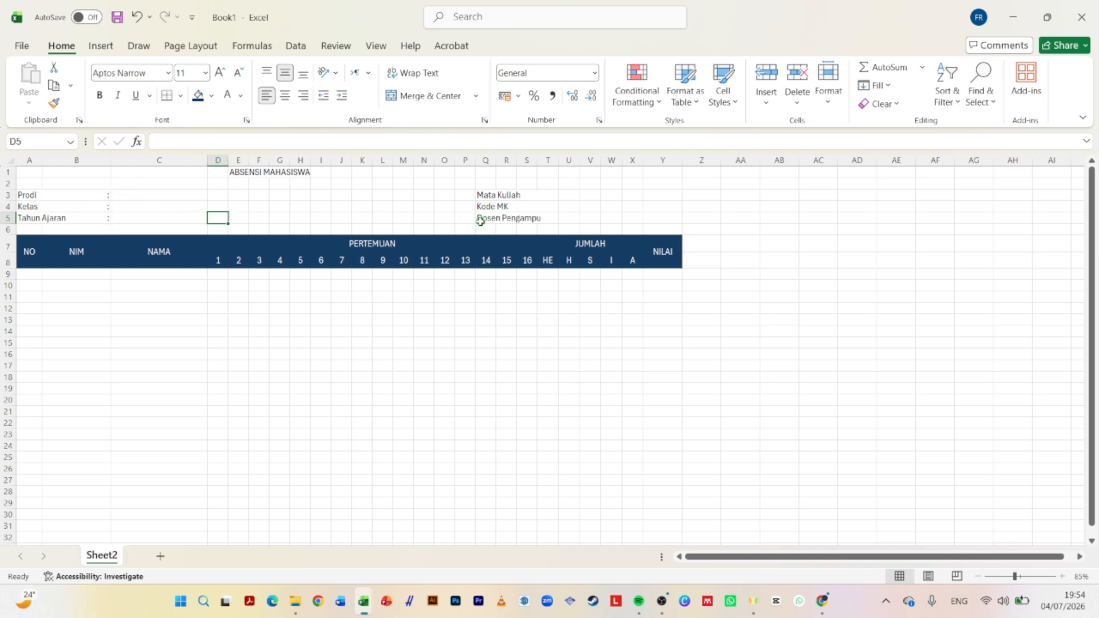
Step: Apply the existing custom number format @ * ":" to the Mata Kuliah, Kode MK and Dosen Pengampu labels
{"action": "left_click", "coordinate": [568, 217]}
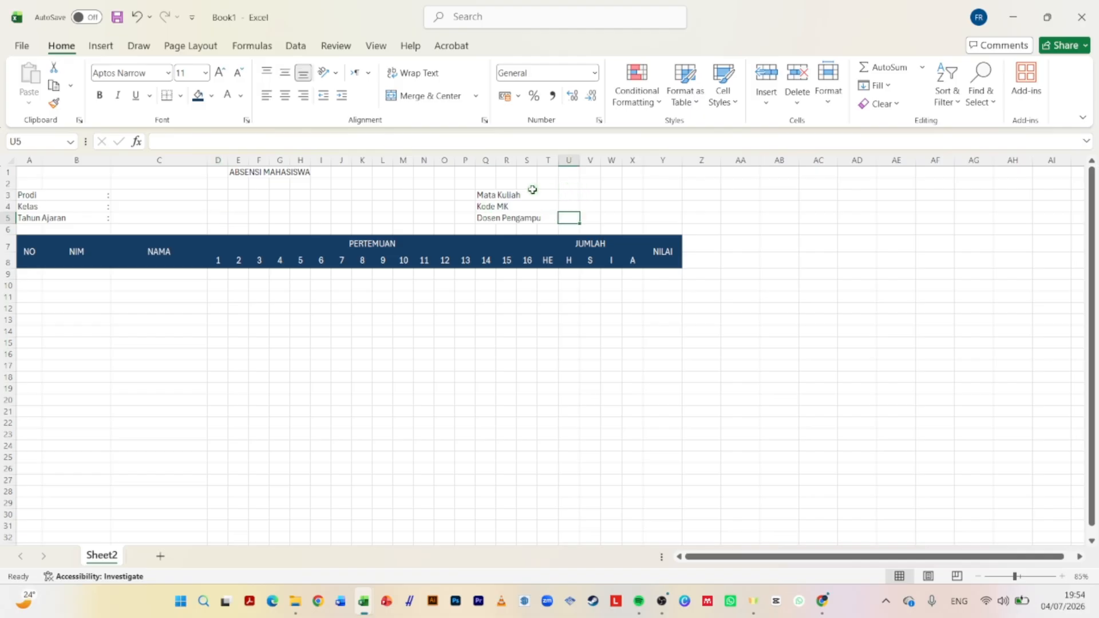
{"action": "left_click_drag", "start_coordinate": [486, 196], "coordinate": [530, 218]}
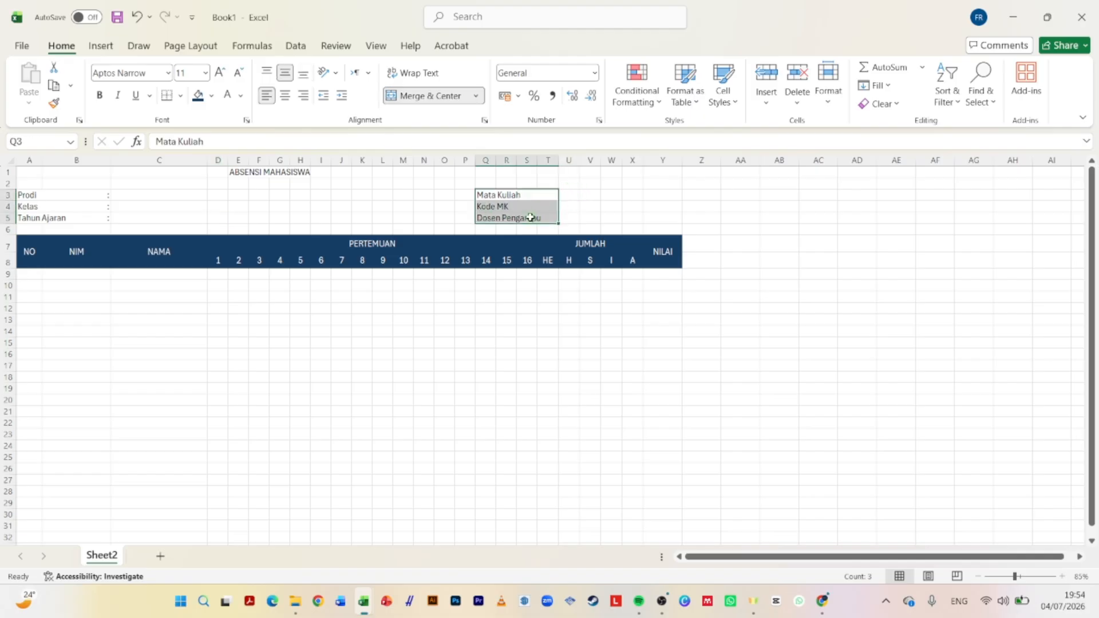
{"action": "left_click", "coordinate": [600, 121]}
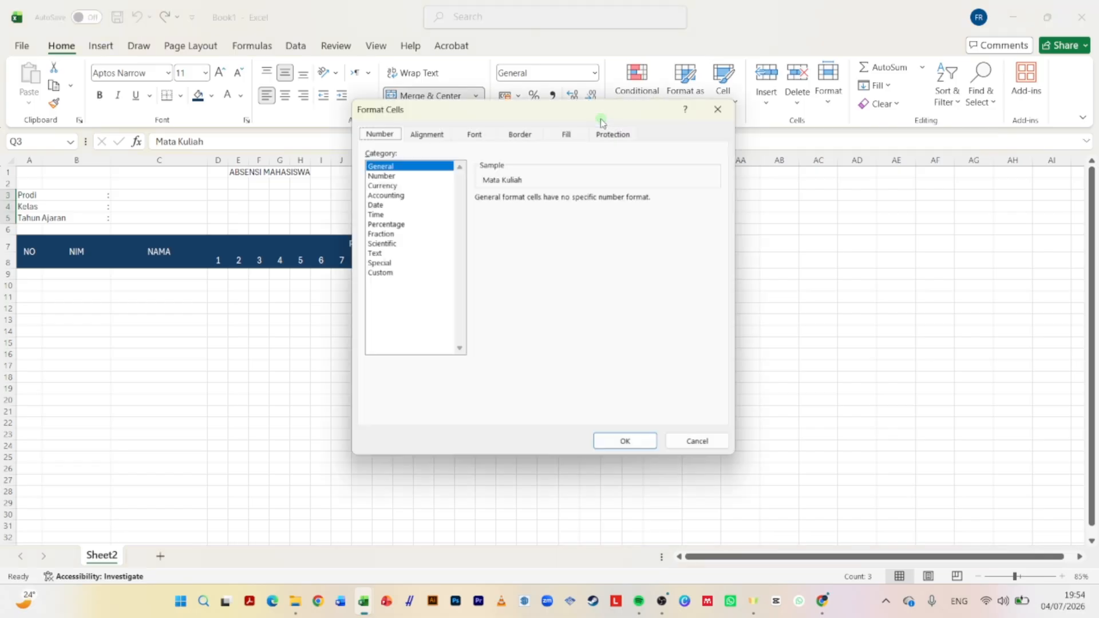
{"action": "left_click", "coordinate": [381, 273]}
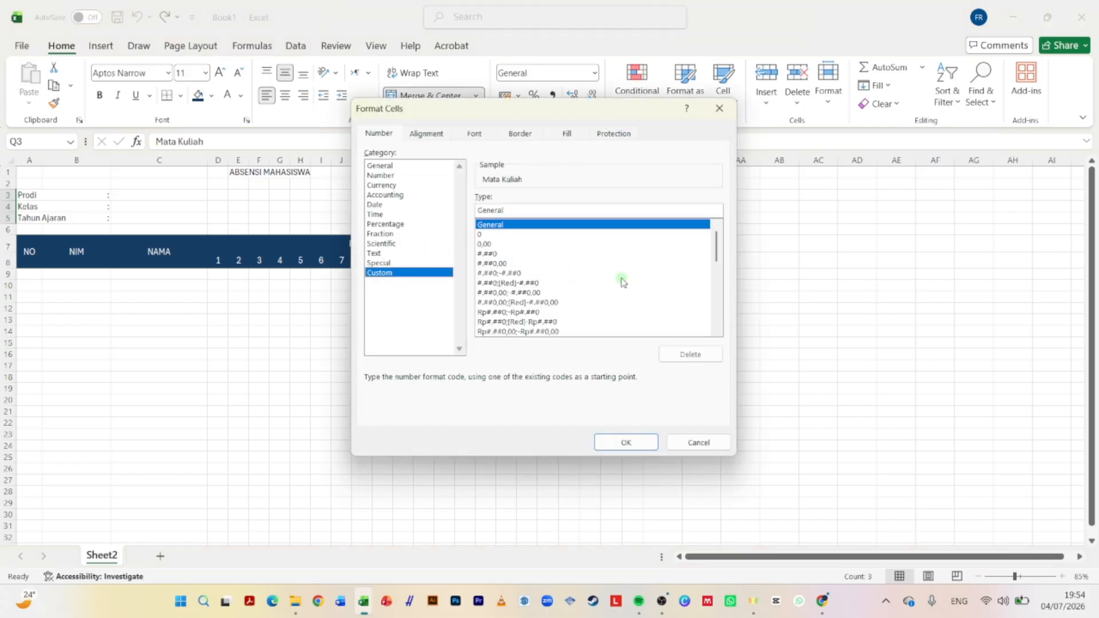
{"action": "left_click_drag", "start_coordinate": [719, 255], "coordinate": [725, 319]}
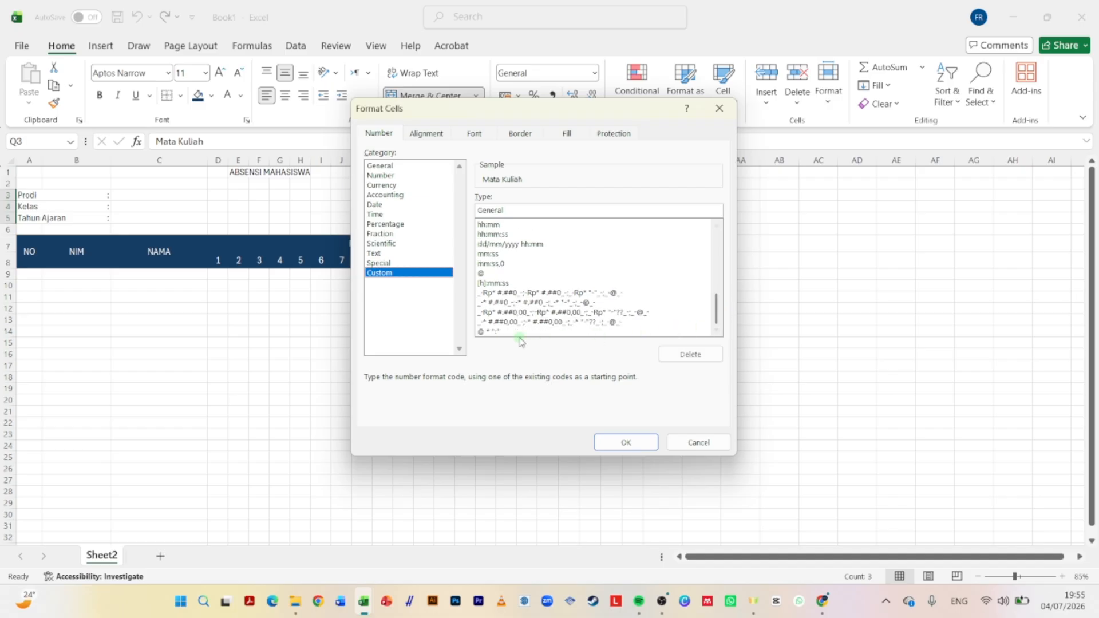
{"action": "left_click", "coordinate": [498, 333]}
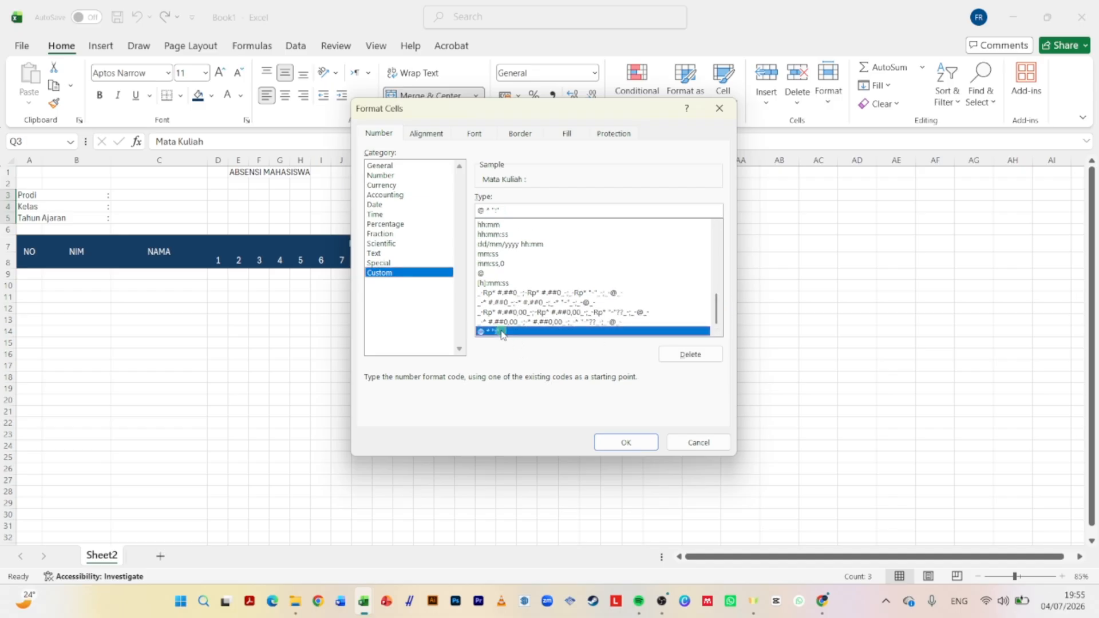
{"action": "left_click", "coordinate": [641, 443]}
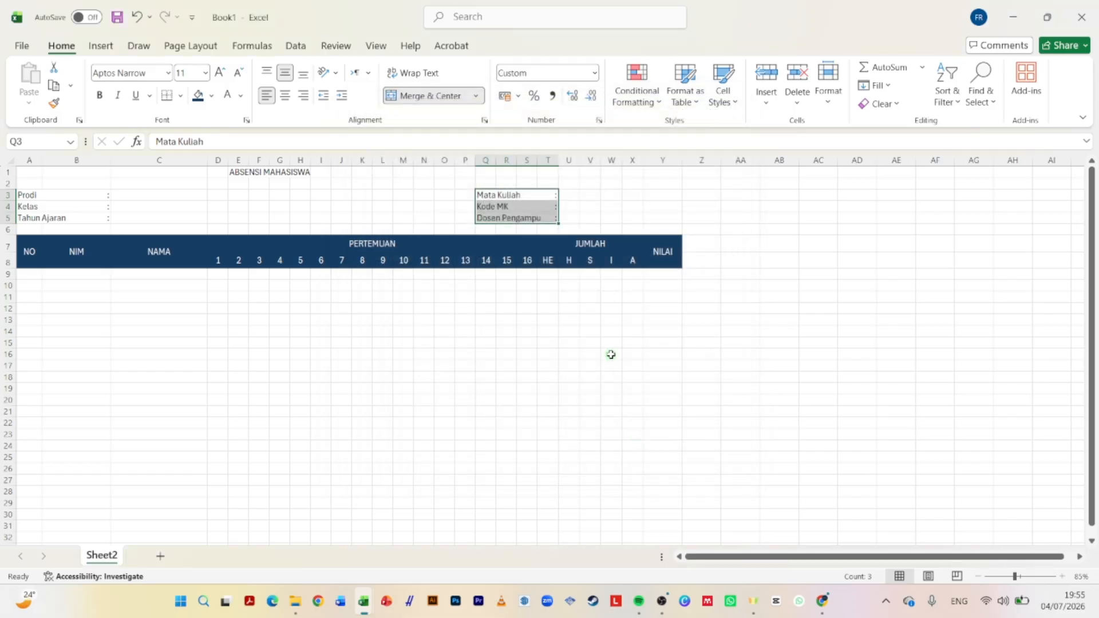
Step: Fill in Prodi as Bimbingan dan Konseling Pendidikan Islam, Kelas as BKPI 2 A and Tahun Ajaran as 2026/2027 in column C
{"action": "left_click", "coordinate": [611, 343]}
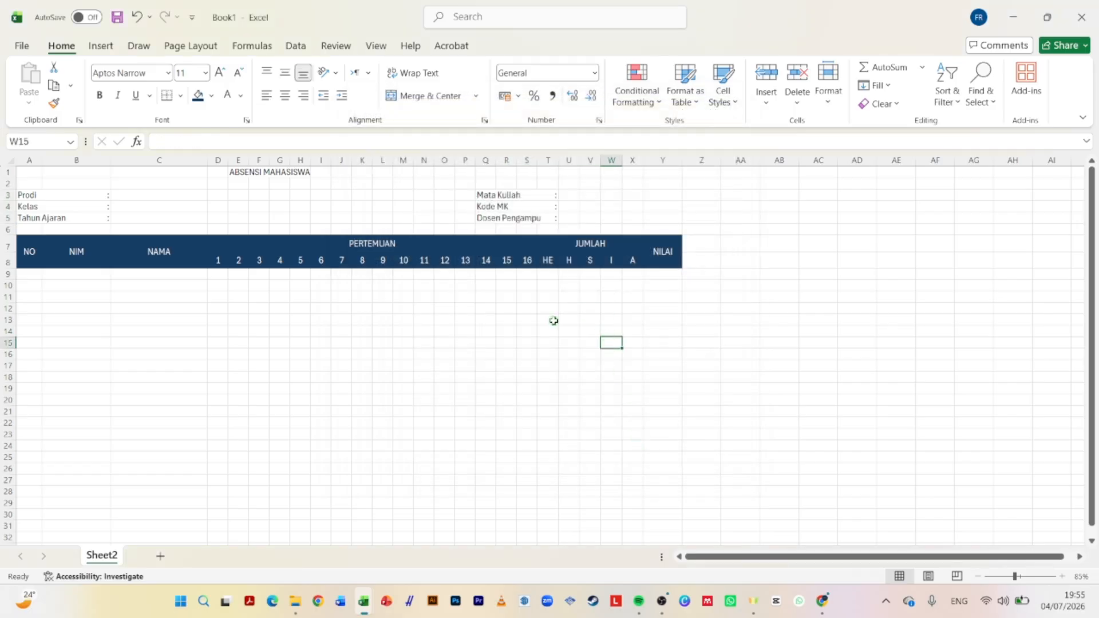
{"action": "left_click", "coordinate": [123, 196]}
{"action": "type", "text": "Bimbing"}
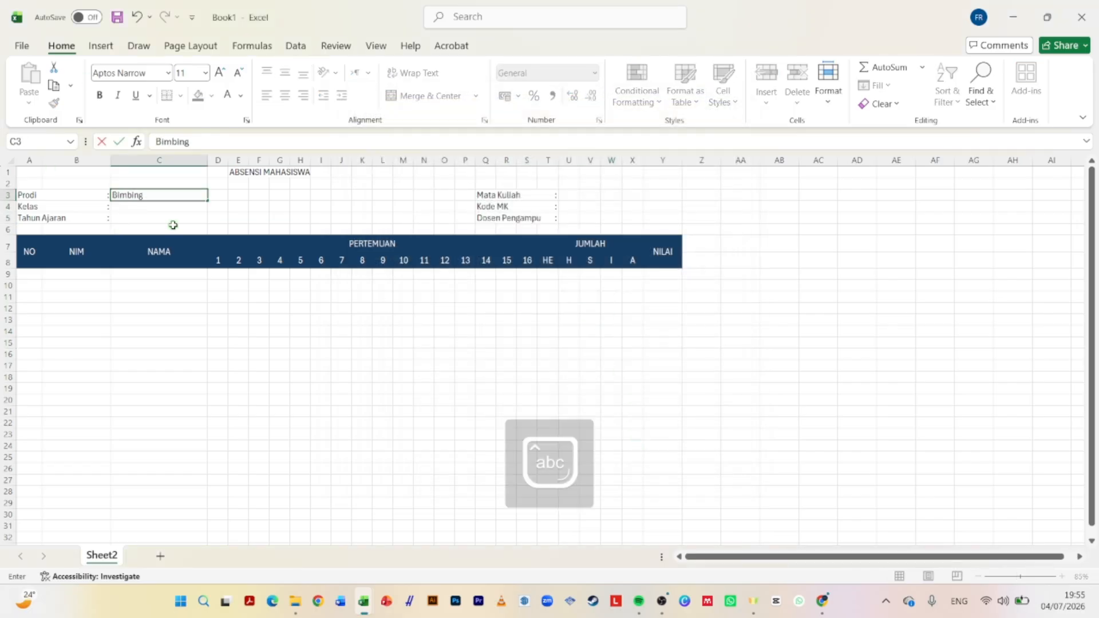
{"action": "type", "text": "an dan Konseling Pendidikan"}
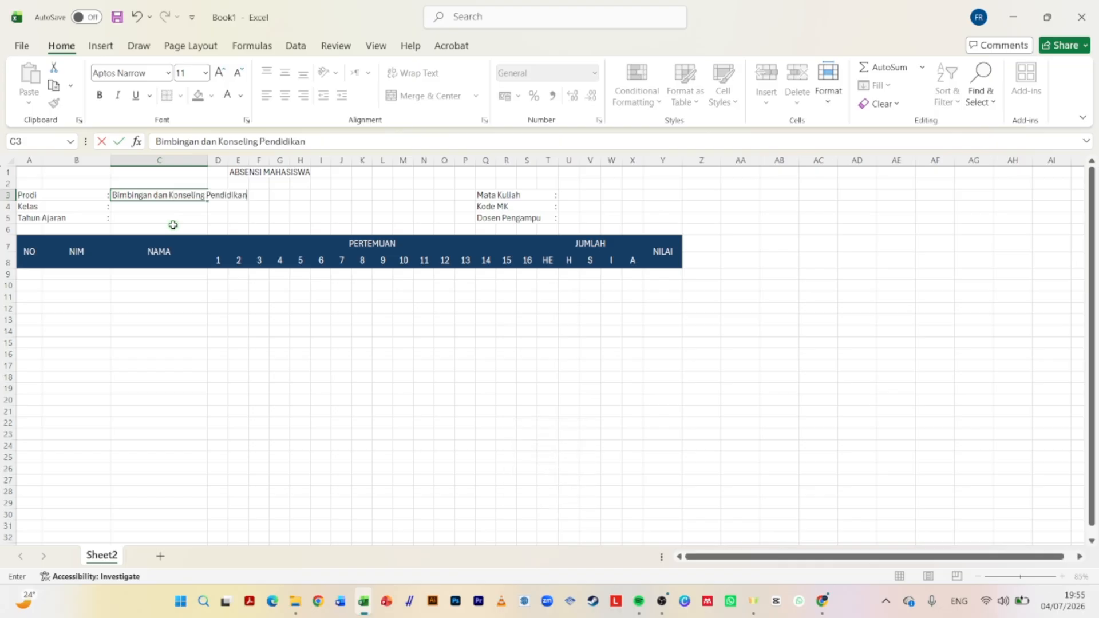
{"action": "type", "text": " Islam"}
{"action": "left_click", "coordinate": [117, 207]}
{"action": "type", "text": "BKPI 2"}
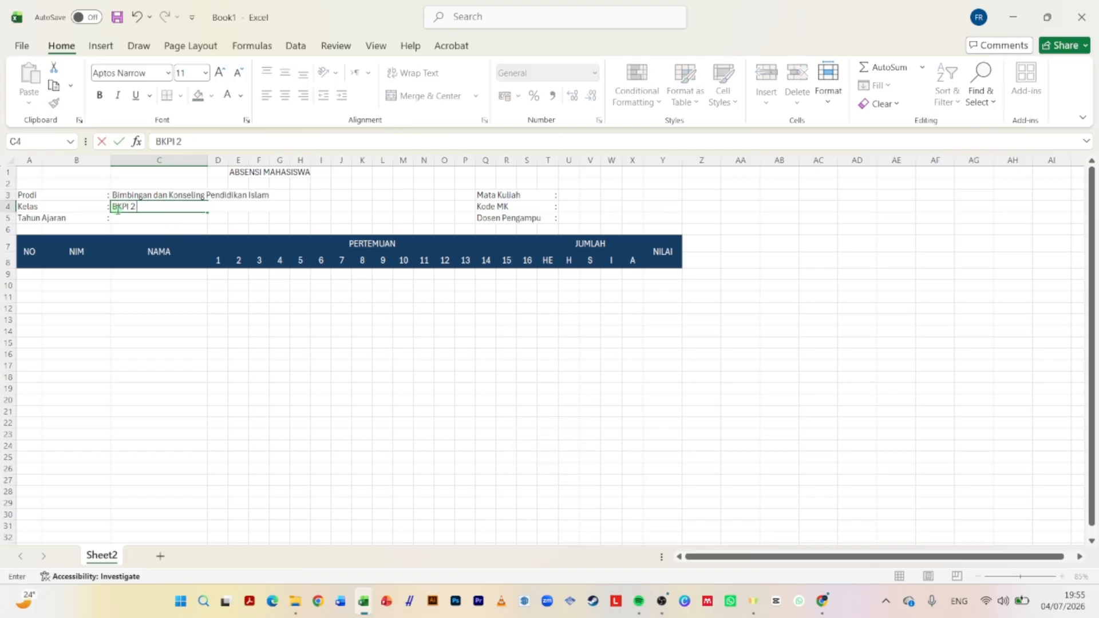
{"action": "type", "text": " A"}
{"action": "key", "text": "Return"}
{"action": "type", "text": "2020/2"}
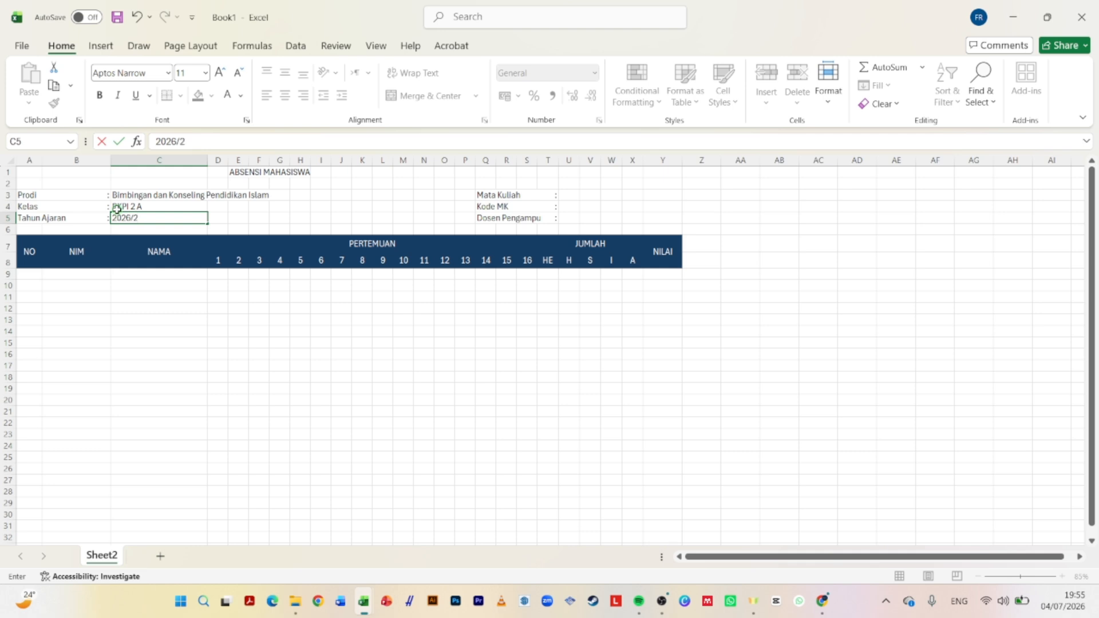
{"action": "type", "text": "027"}
Step: Enter BK Prisos for Mata Kuliah, BK123 for Kode MK and TopEduID for Dosen Pengampu in column U
{"action": "key", "text": "Right"}
{"action": "key", "text": "Right"}
{"action": "key", "text": "Right"}
{"action": "key", "text": "Right"}
{"action": "key", "text": "Right"}
{"action": "key", "text": "Right"}
{"action": "key", "text": "Right"}
{"action": "key", "text": "Right"}
{"action": "key", "text": "Right"}
{"action": "key", "text": "Right"}
{"action": "key", "text": "Right"}
{"action": "key", "text": "Right"}
{"action": "key", "text": "Right"}
{"action": "key", "text": "Right"}
{"action": "key", "text": "Right"}
{"action": "key", "text": "Right"}
{"action": "key", "text": "Right"}
{"action": "key", "text": "Right"}
{"action": "key", "text": "Up"}
{"action": "key", "text": "Up"}
{"action": "type", "text": "B"}
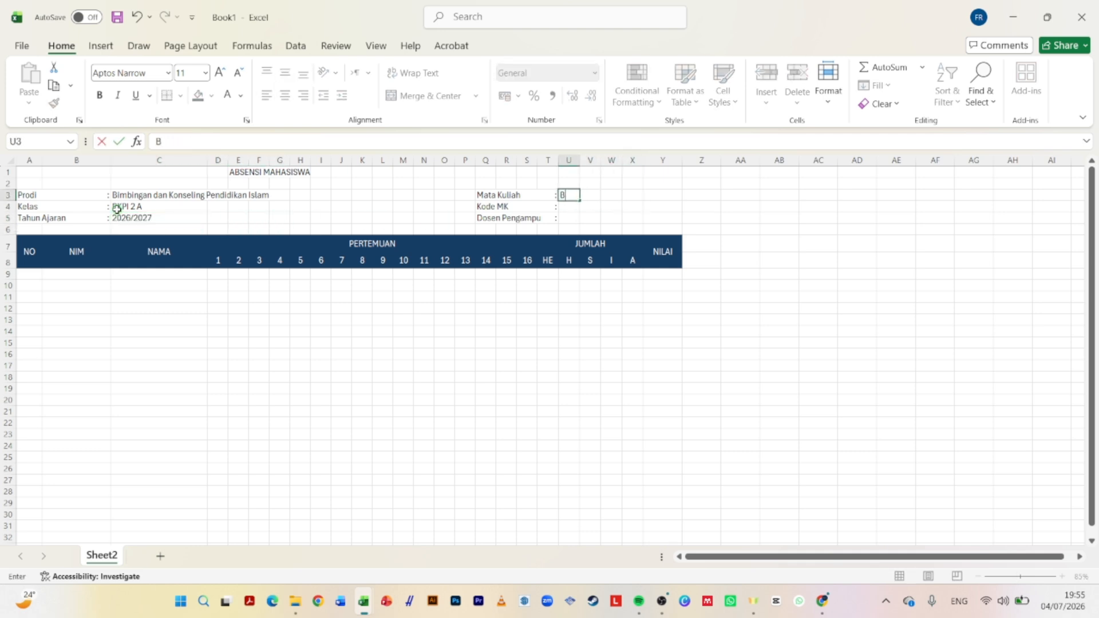
{"action": "type", "text": "K Prisos"}
{"action": "key", "text": "Return"}
{"action": "type", "text": "BK123"}
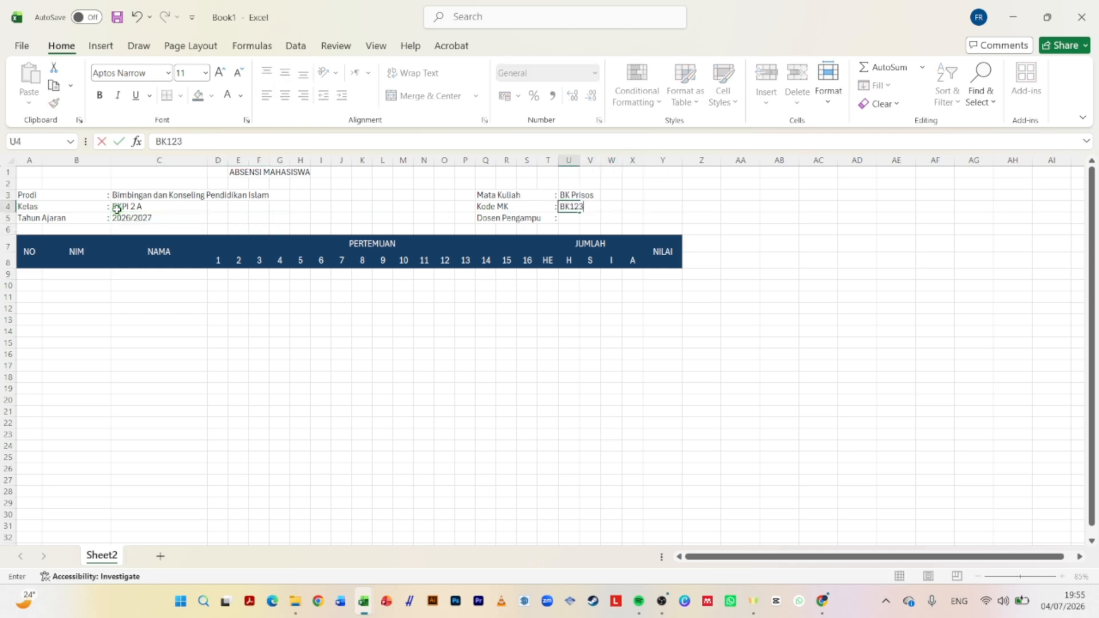
{"action": "key", "text": "Return"}
{"action": "type", "text": "TopEduID"}
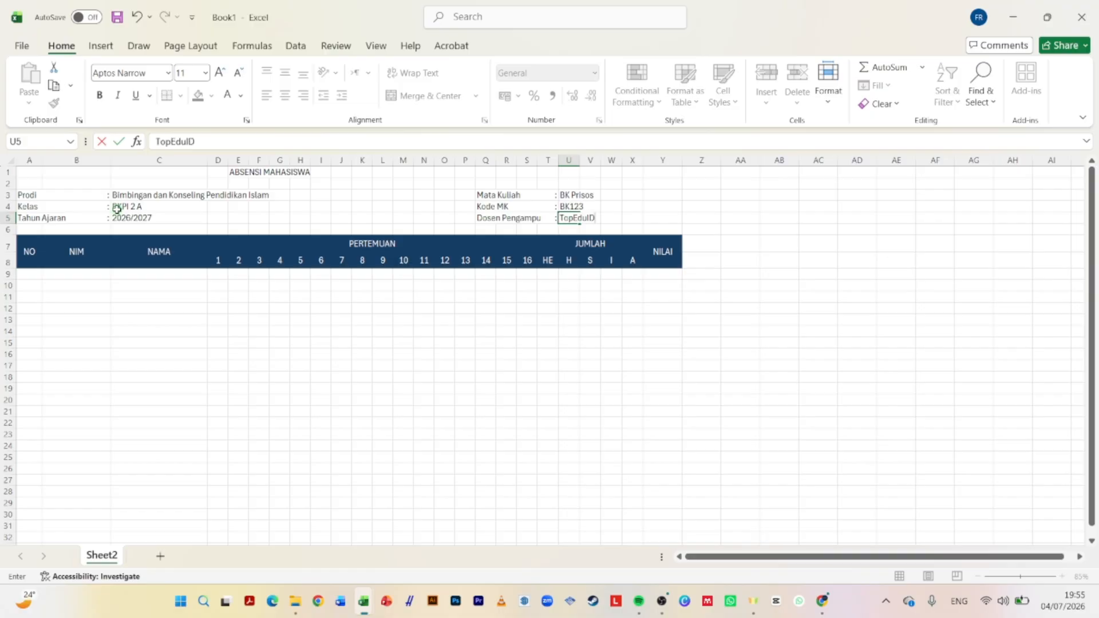
{"action": "left_click", "coordinate": [226, 208]}
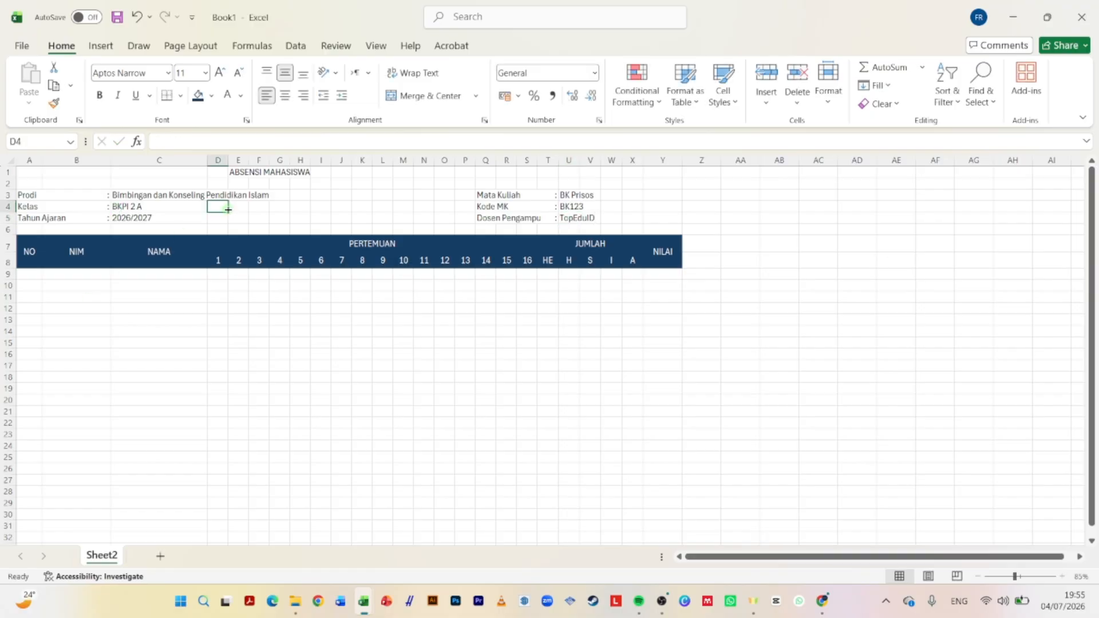
Step: Merge and centre the ABSENSI MAHASISWA title across A1:Y1 and format it bold at size 16
{"action": "left_click_drag", "start_coordinate": [25, 176], "coordinate": [668, 168]}
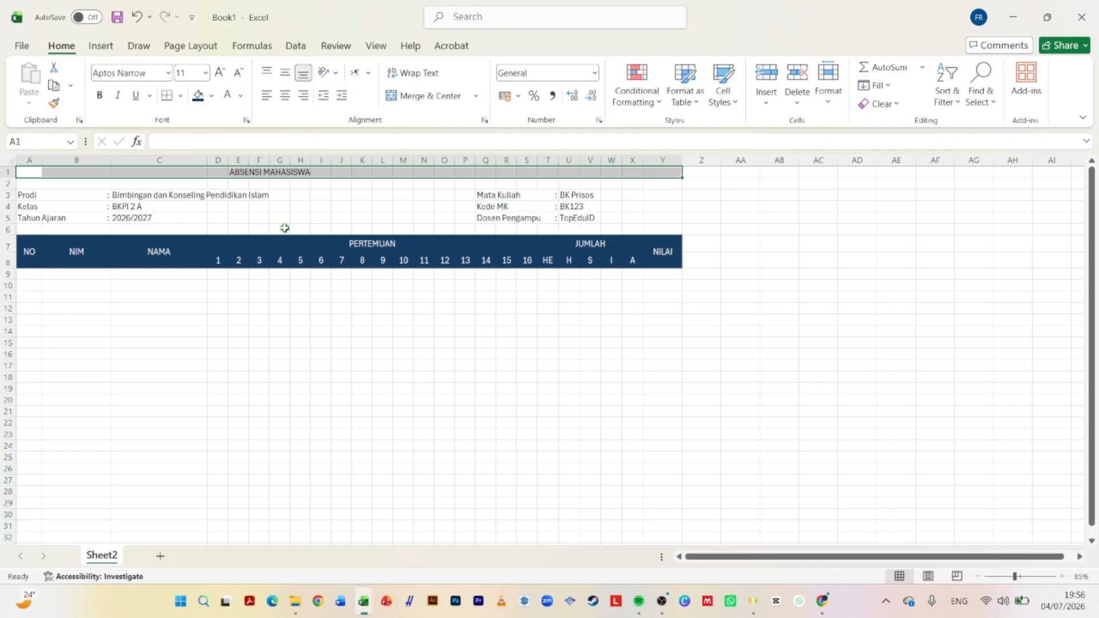
{"action": "left_click", "coordinate": [424, 96]}
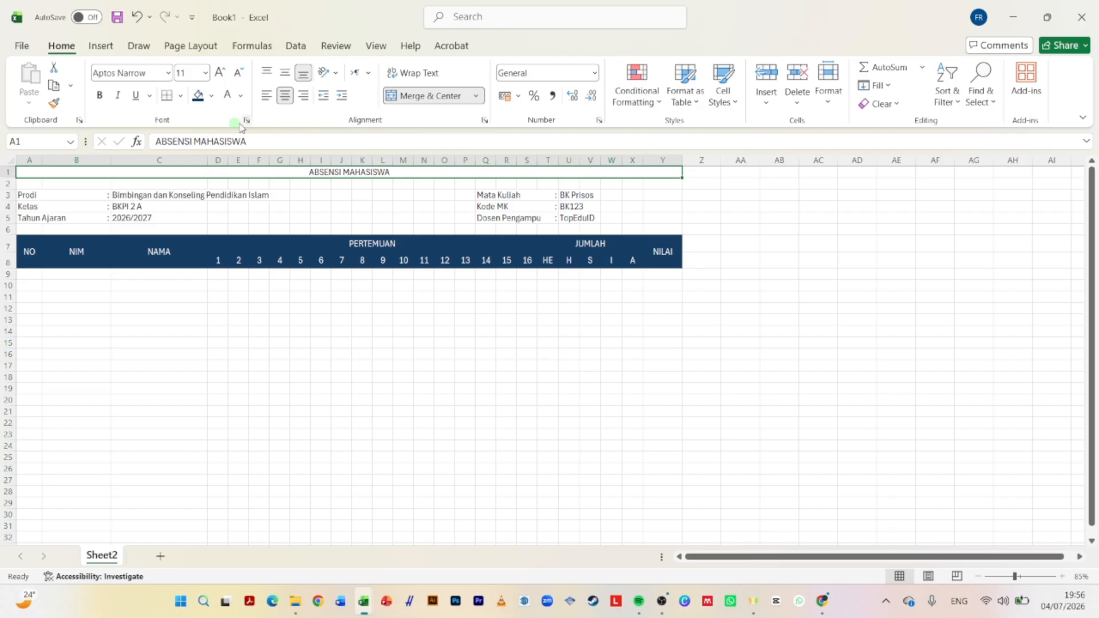
{"action": "left_click", "coordinate": [101, 95]}
{"action": "left_click", "coordinate": [221, 74]}
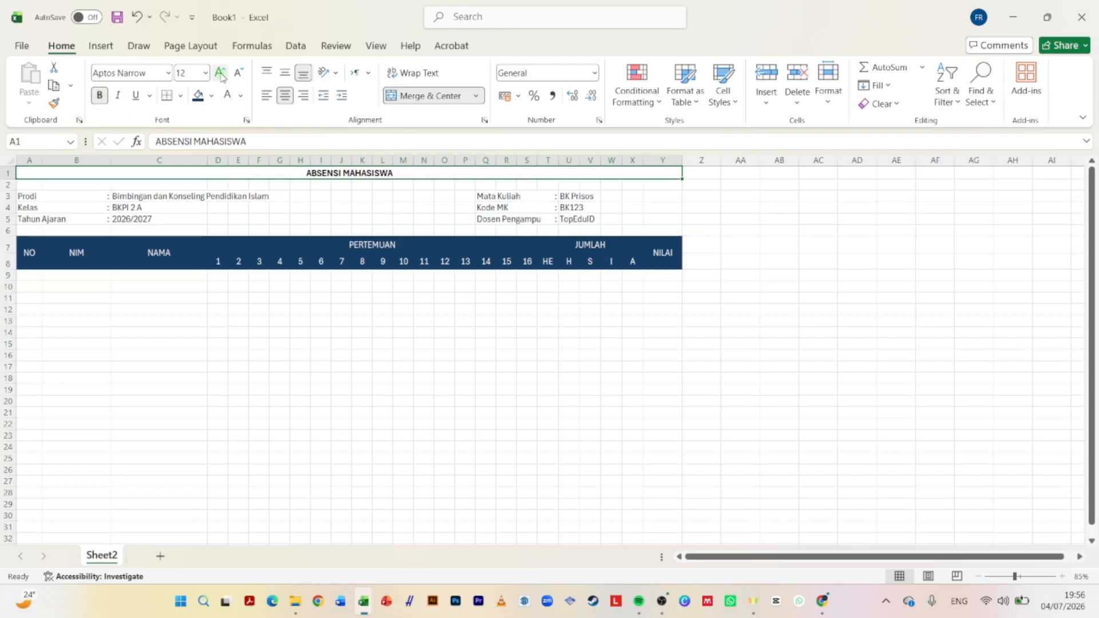
{"action": "left_click", "coordinate": [221, 73]}
{"action": "left_click", "coordinate": [221, 74]}
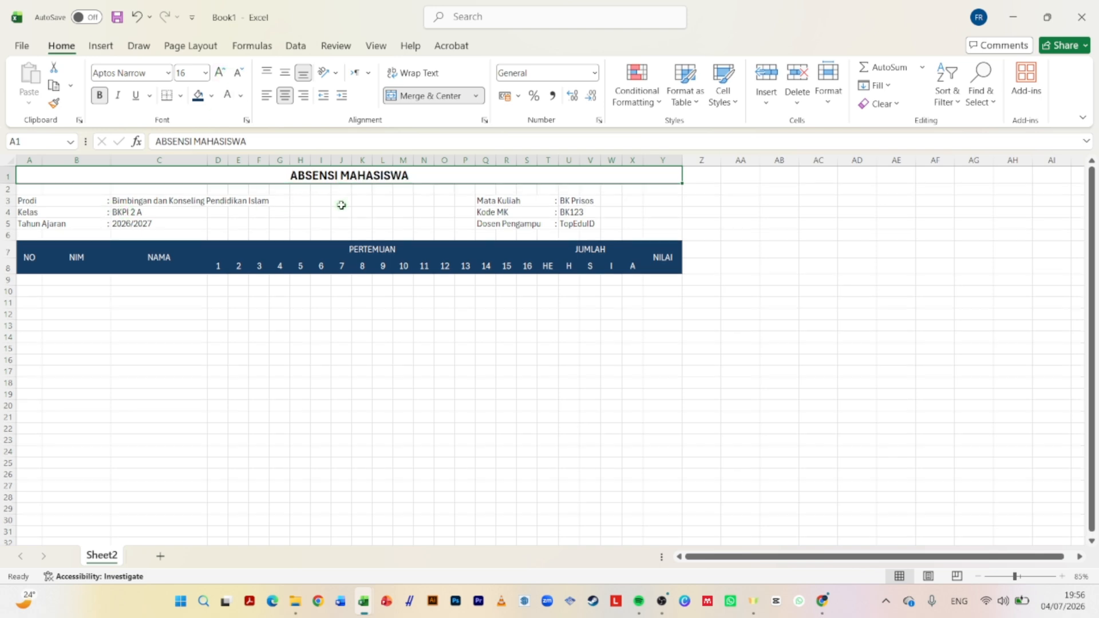
Step: Reduce the height of the empty row 2 between the title and the course details
{"action": "left_click", "coordinate": [86, 198]}
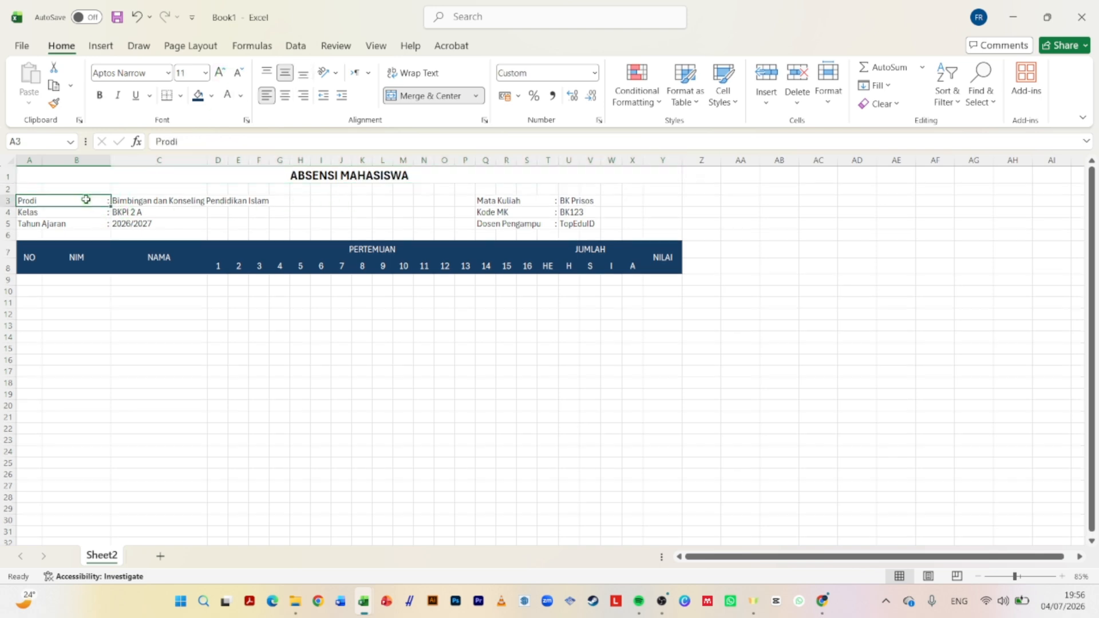
{"action": "left_click", "coordinate": [25, 190]}
{"action": "left_click_drag", "start_coordinate": [12, 197], "coordinate": [9, 193]}
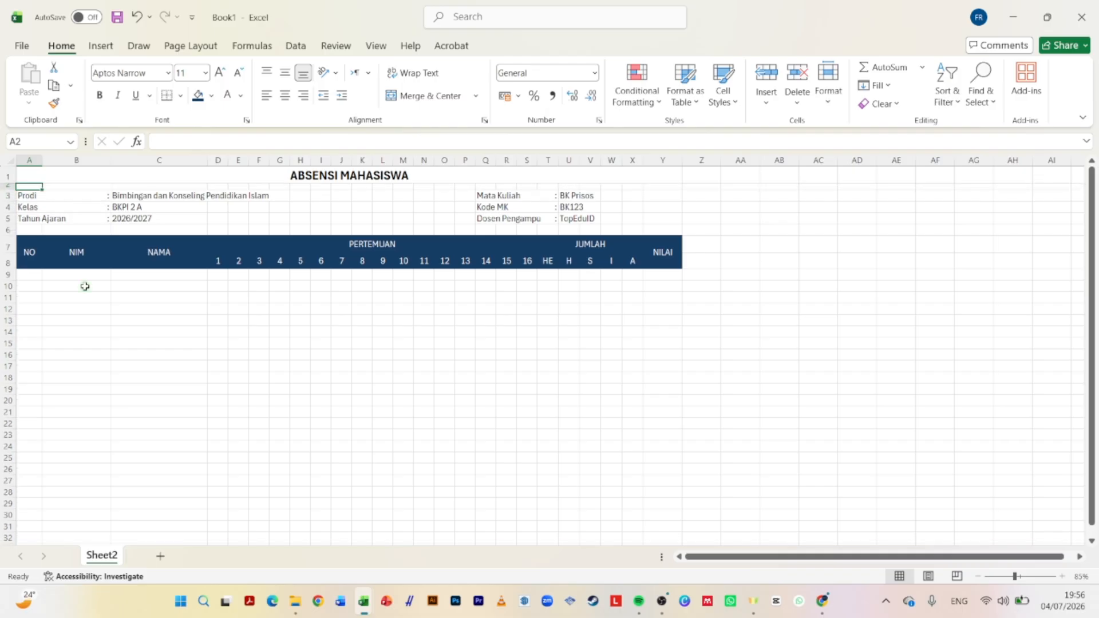
{"action": "left_click", "coordinate": [143, 328]}
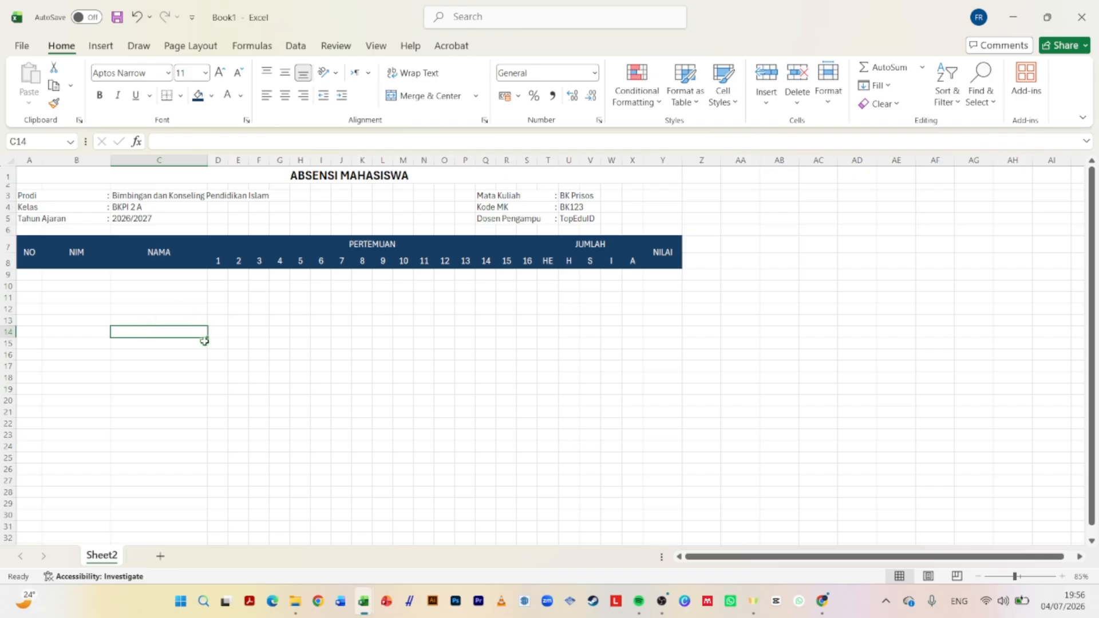
Step: Try applying all borders to the table body A9:Y31
{"action": "left_click", "coordinate": [37, 274]}
{"action": "left_click_drag", "start_coordinate": [37, 275], "coordinate": [132, 323]}
{"action": "left_click_drag", "start_coordinate": [31, 275], "coordinate": [81, 294]}
{"action": "left_click", "coordinate": [84, 308]}
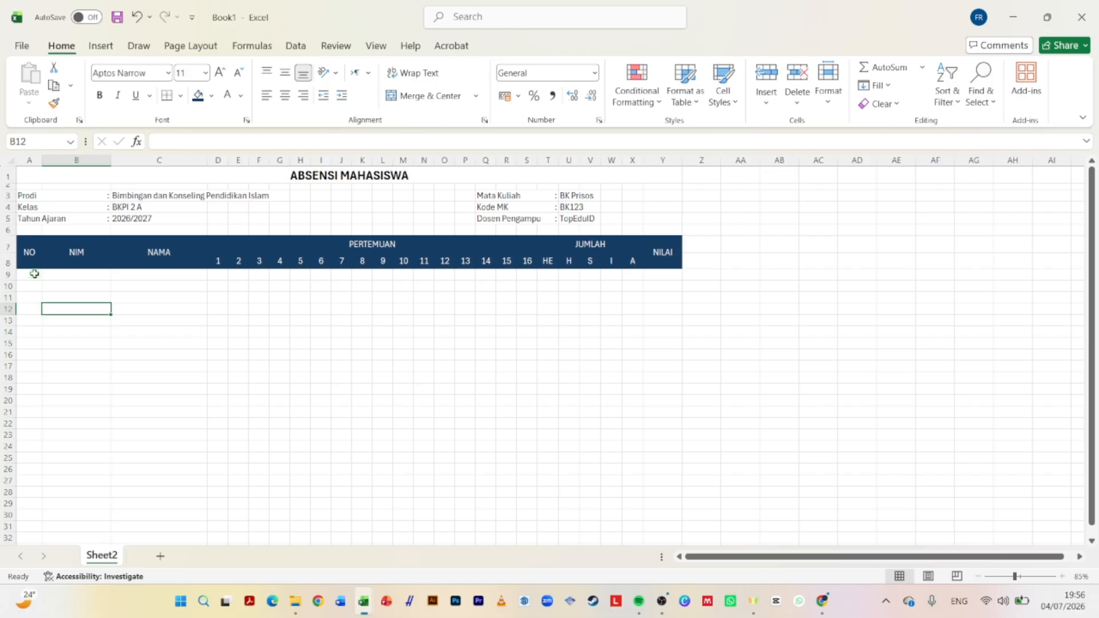
{"action": "left_click_drag", "start_coordinate": [32, 274], "coordinate": [675, 524]}
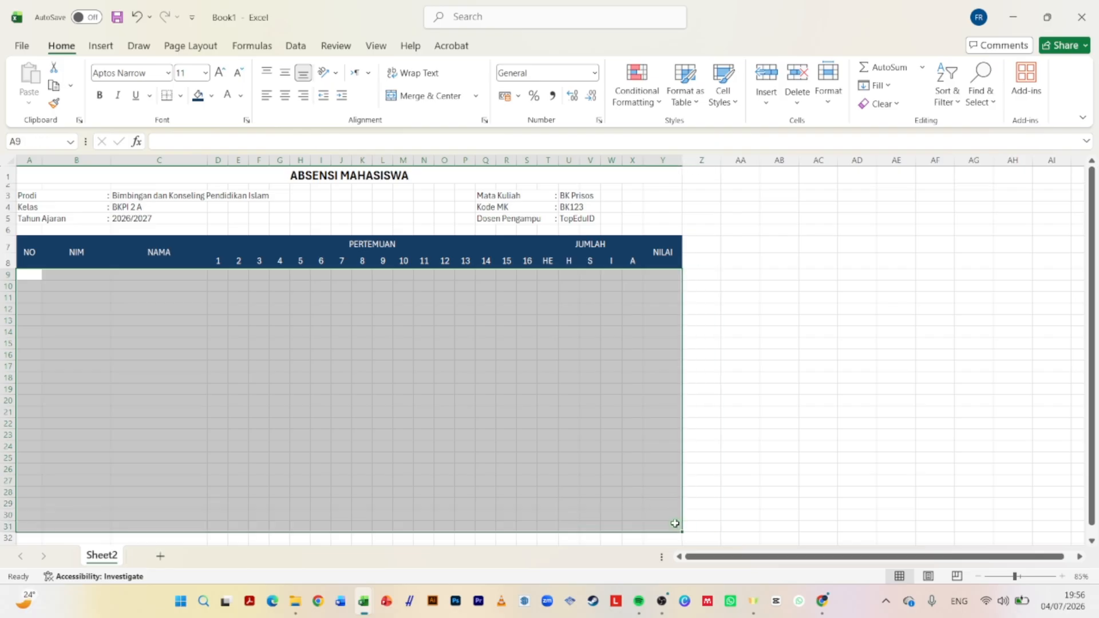
{"action": "left_click", "coordinate": [180, 97]}
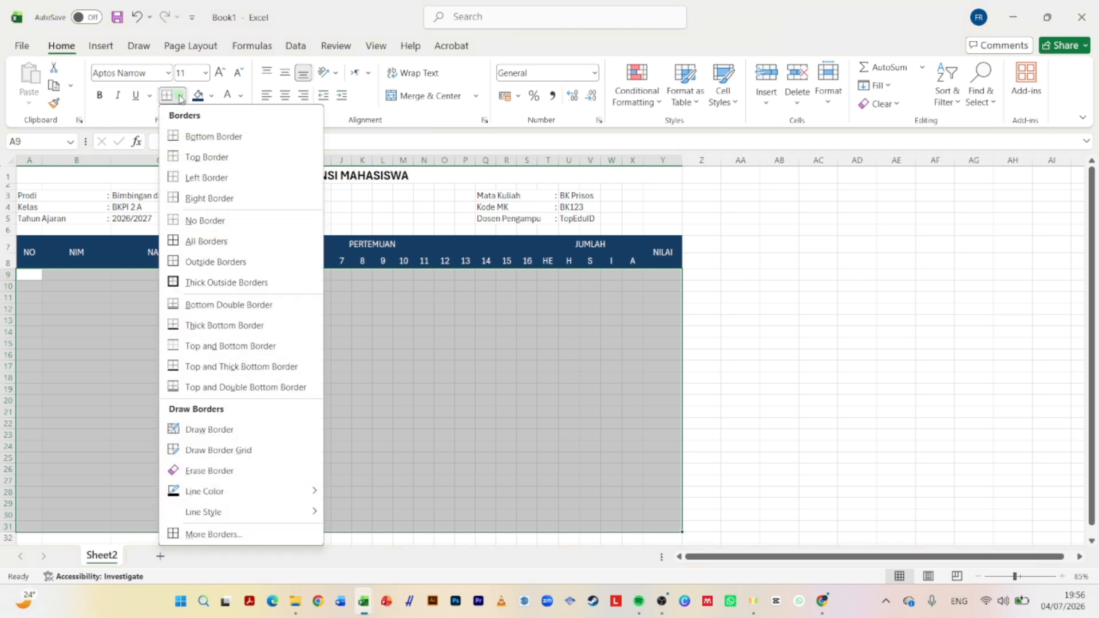
{"action": "left_click", "coordinate": [193, 241]}
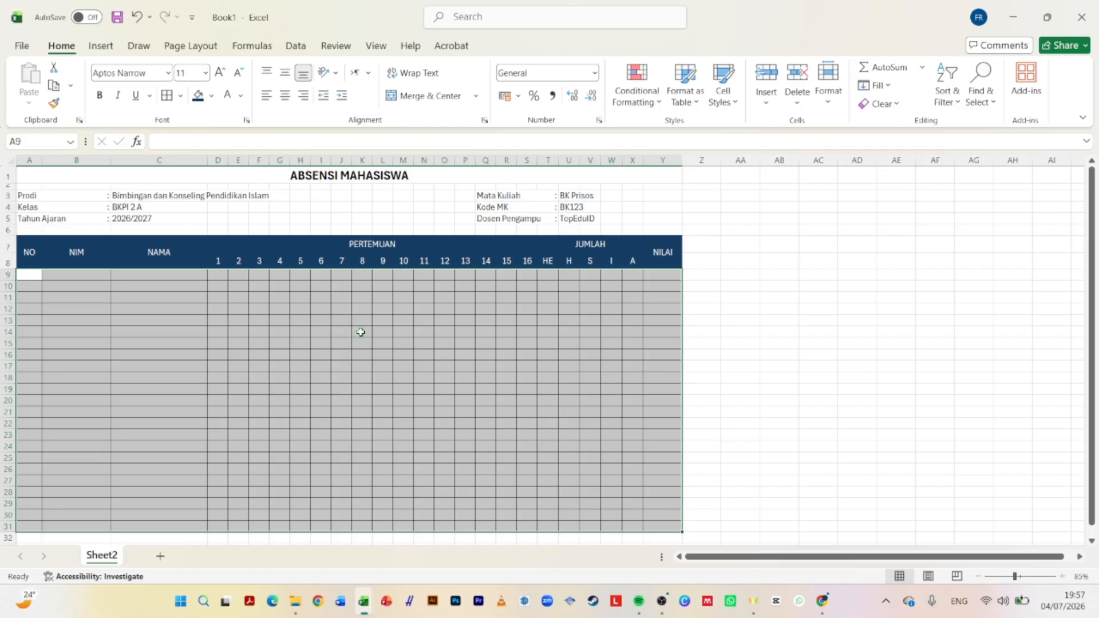
Step: Create a formula-based conditional formatting rule with =mod(row();2) for the table body from A9 across to column Y
{"action": "left_click_drag", "start_coordinate": [360, 333], "coordinate": [662, 526]}
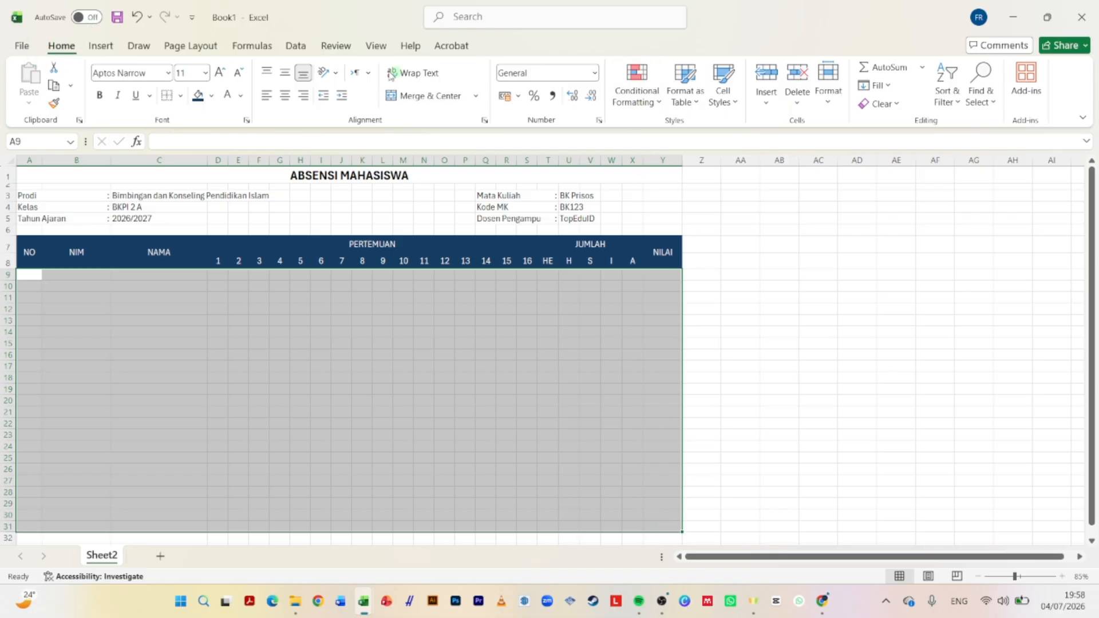
{"action": "left_click", "coordinate": [635, 104]}
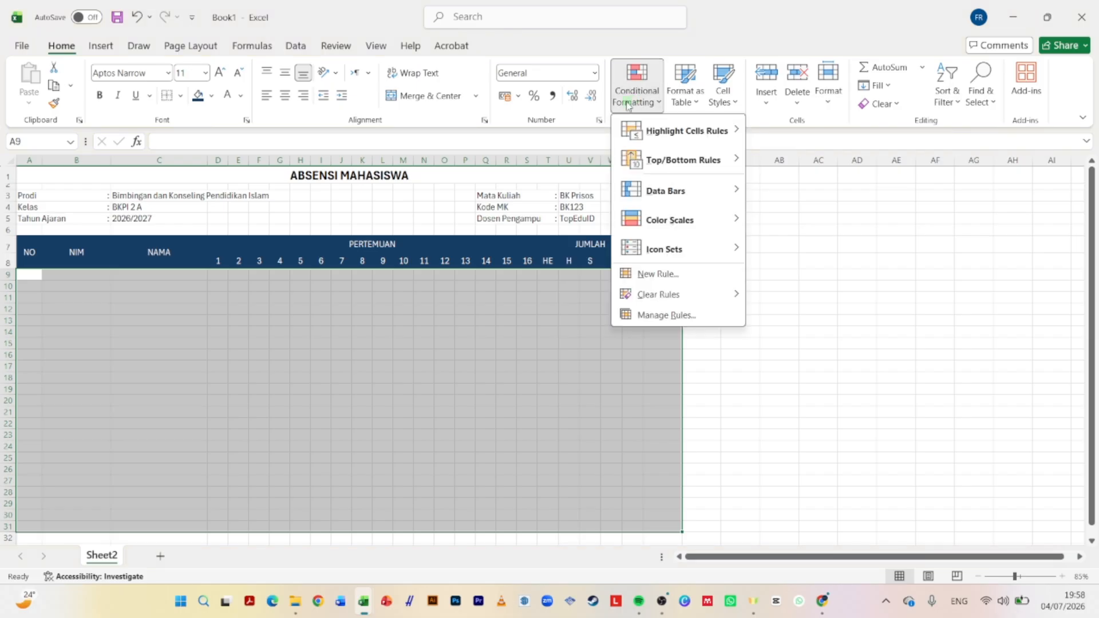
{"action": "left_click", "coordinate": [678, 278]}
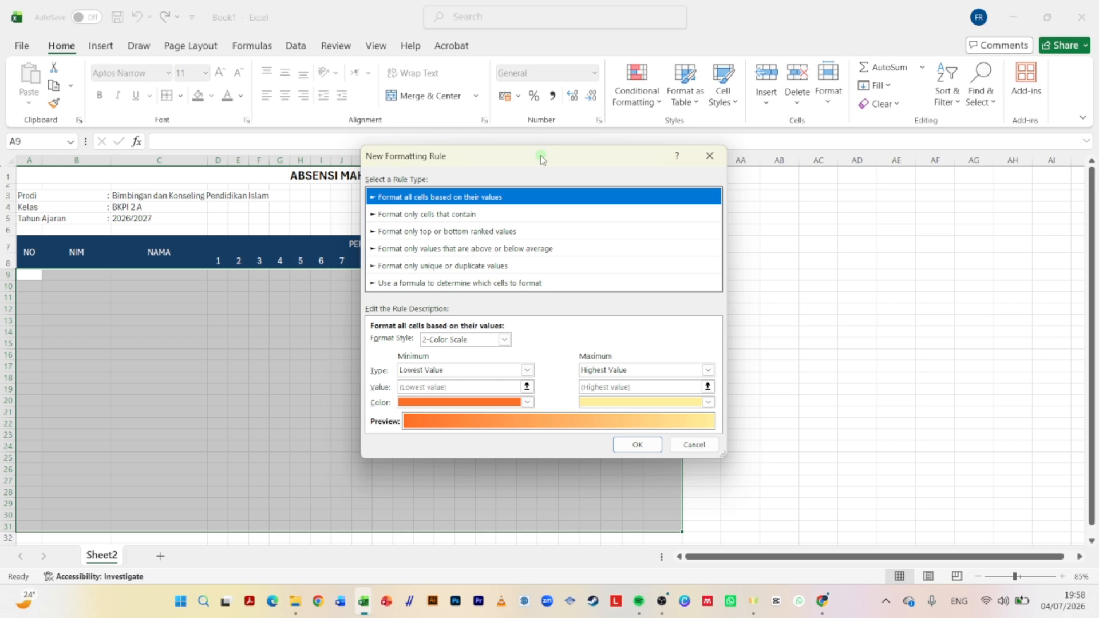
{"action": "left_click_drag", "start_coordinate": [542, 156], "coordinate": [770, 121]}
{"action": "left_click", "coordinate": [715, 250]}
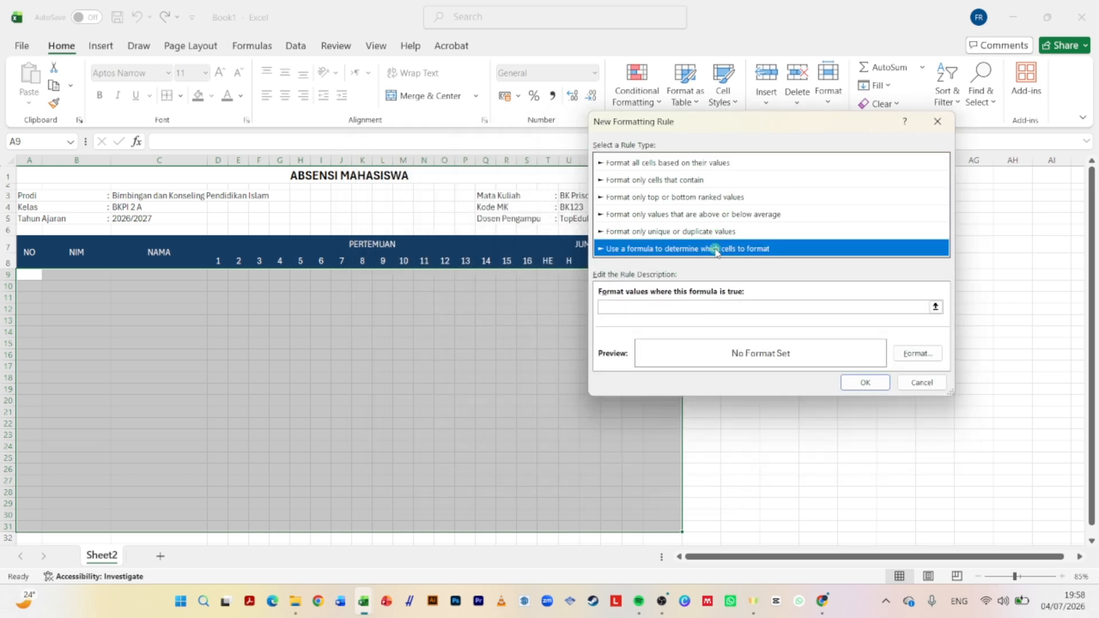
{"action": "left_click", "coordinate": [625, 256]}
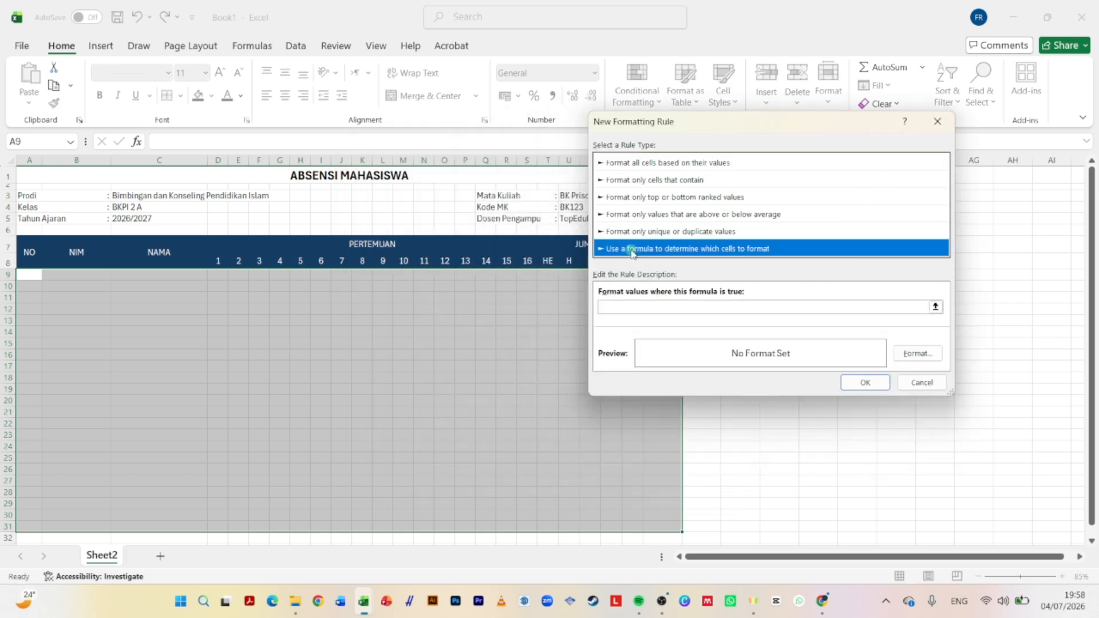
{"action": "left_click", "coordinate": [621, 310]}
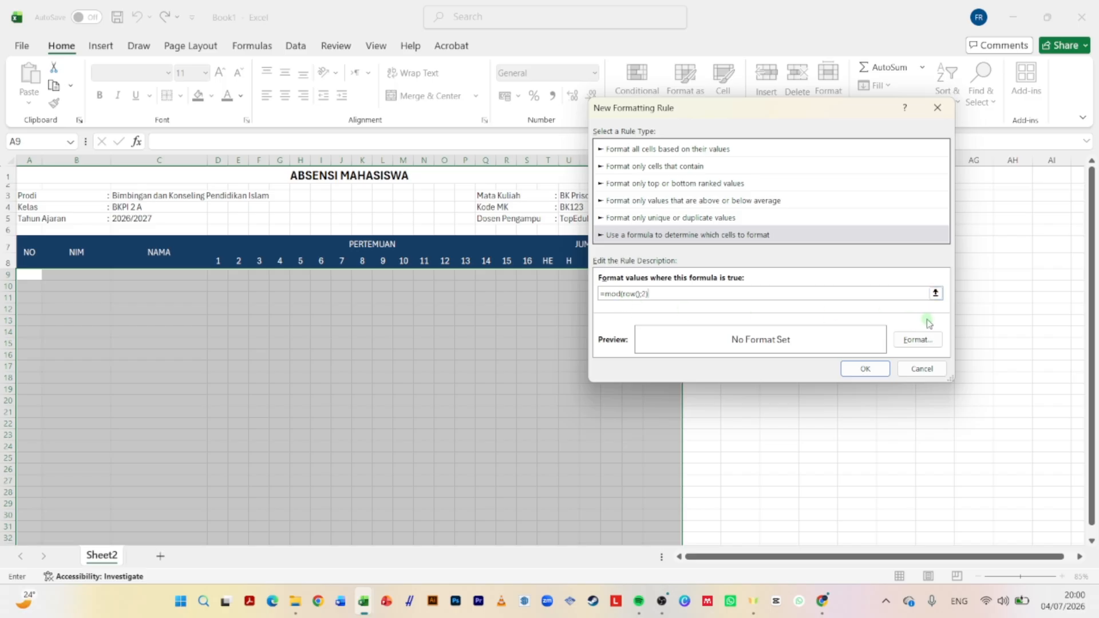
Step: Set the rule's format to a light grey background fill and apply it to the table body
{"action": "left_click", "coordinate": [937, 341]}
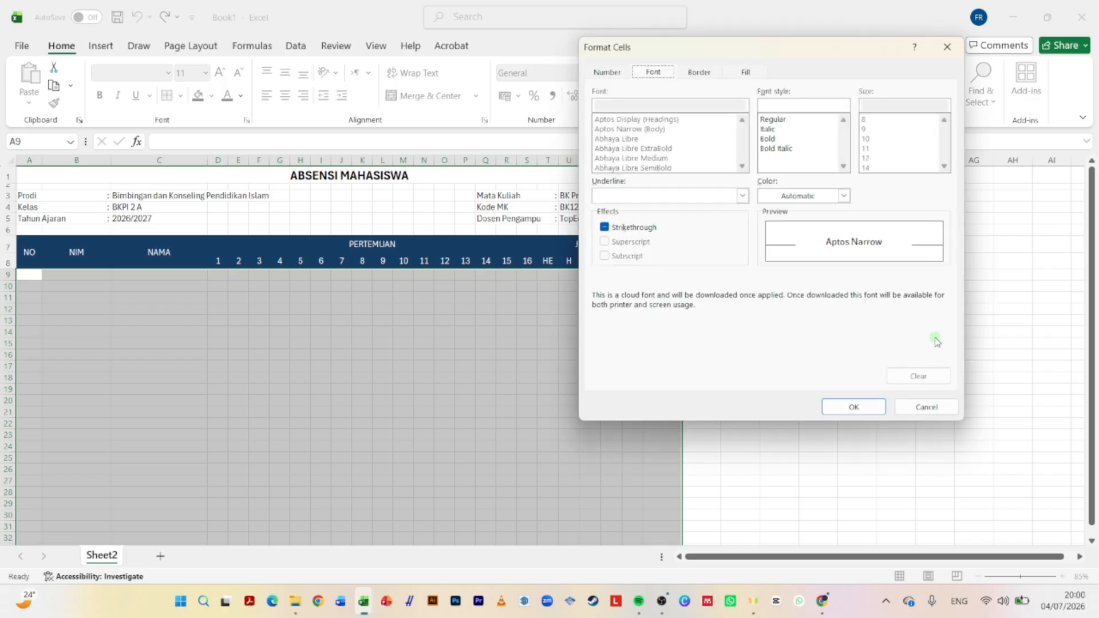
{"action": "left_click", "coordinate": [756, 79]}
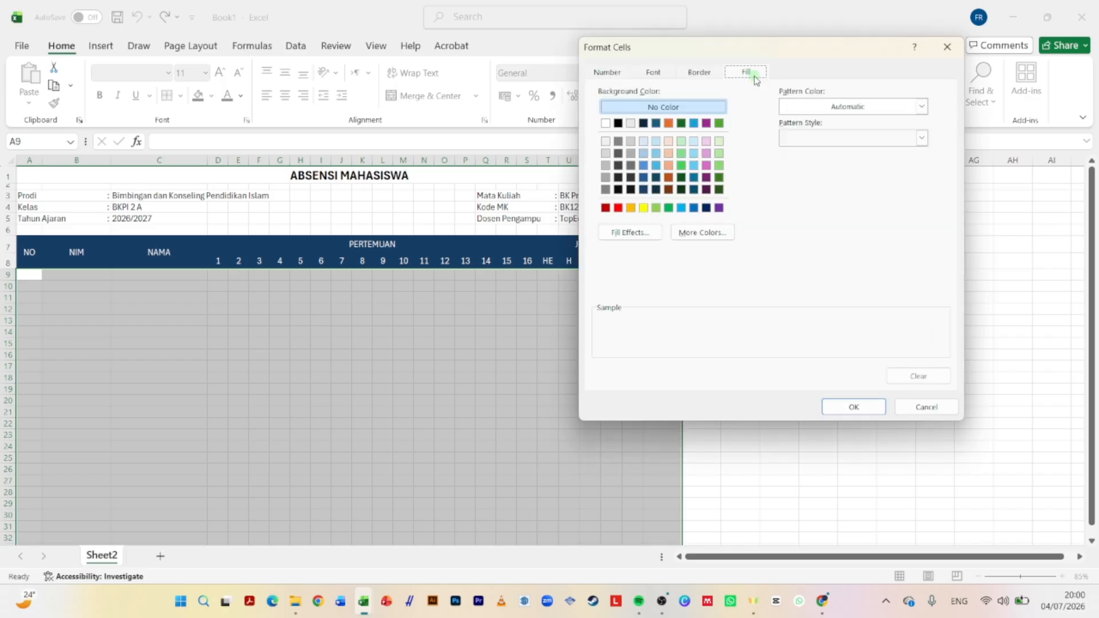
{"action": "left_click", "coordinate": [607, 154]}
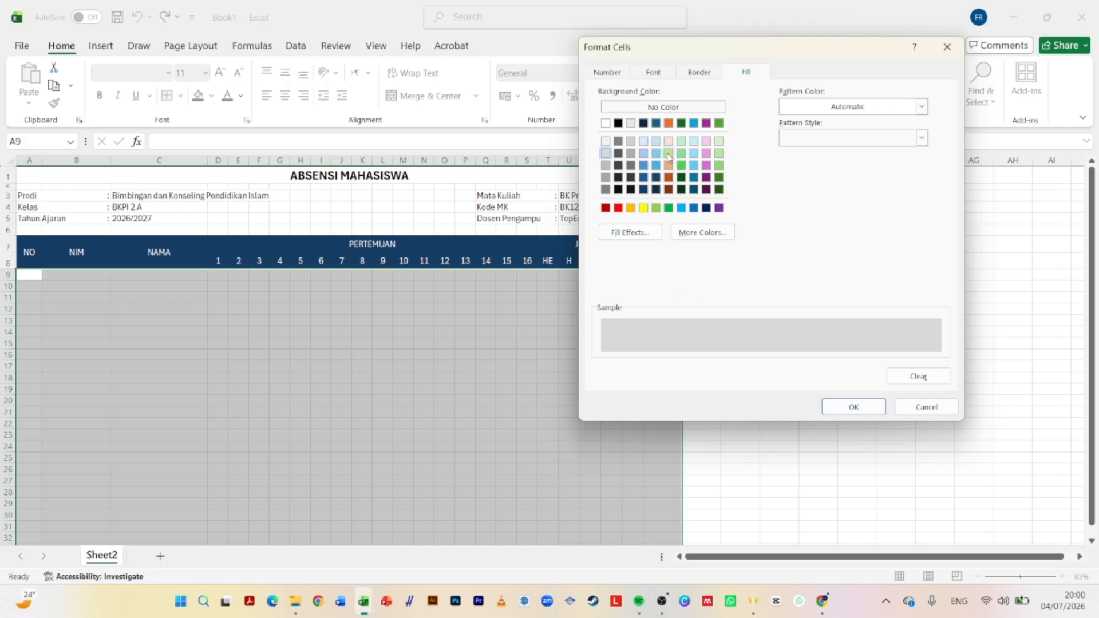
{"action": "left_click", "coordinate": [605, 145]}
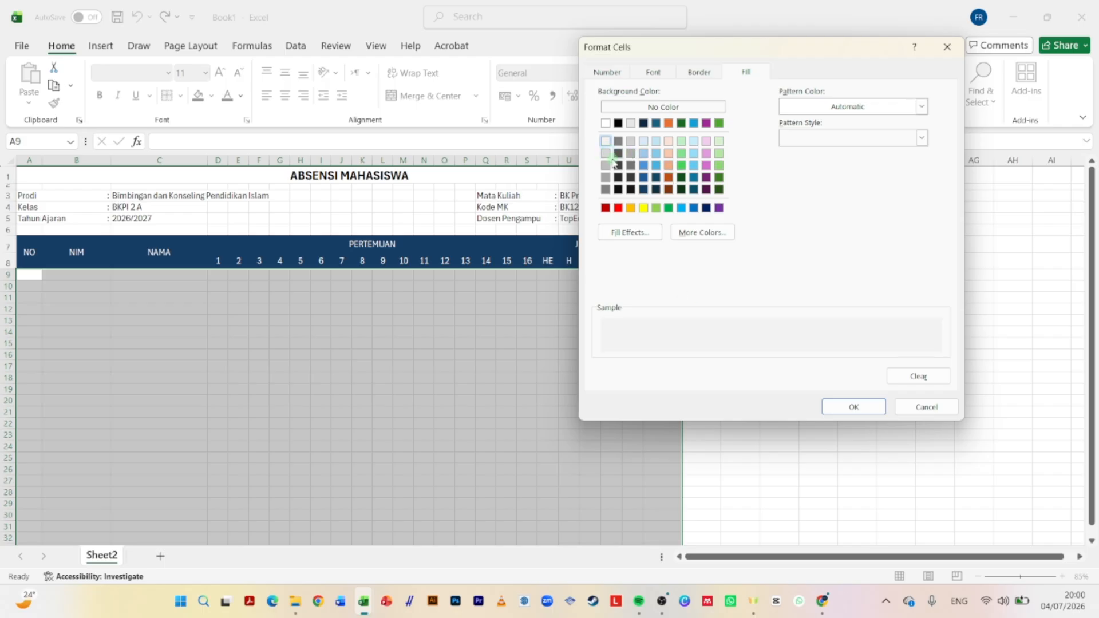
{"action": "left_click", "coordinate": [607, 153]}
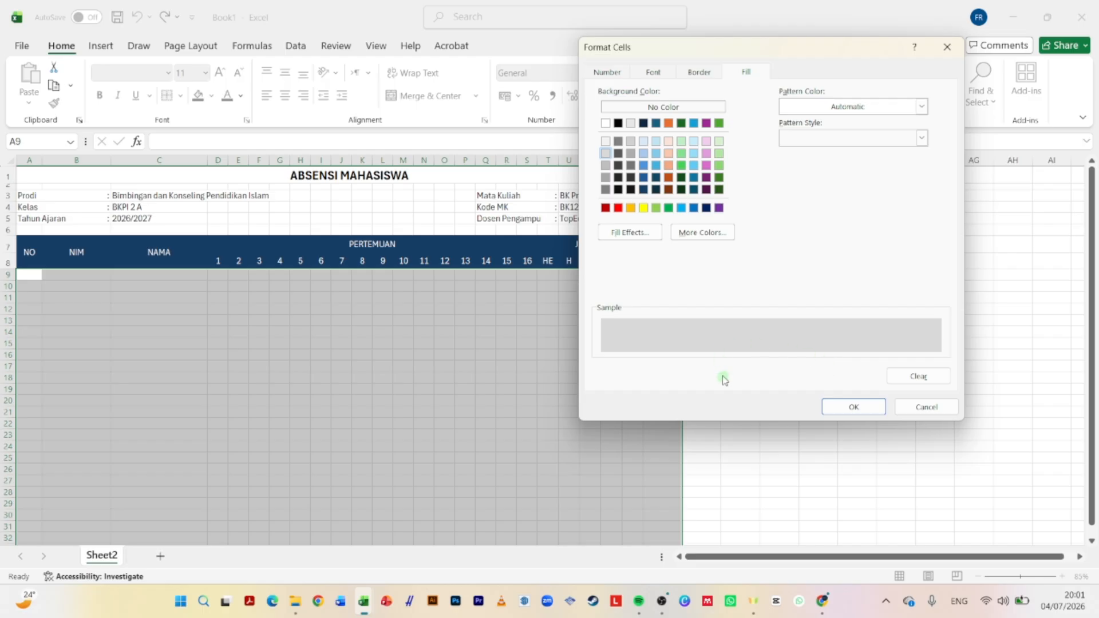
{"action": "left_click", "coordinate": [856, 408]}
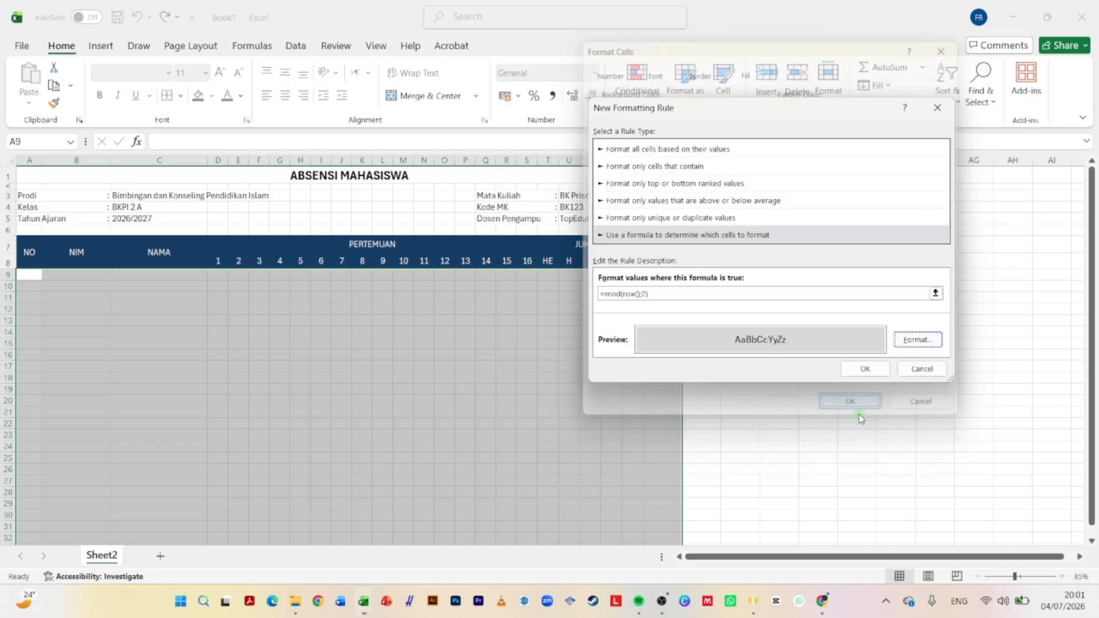
{"action": "left_click", "coordinate": [865, 370]}
{"action": "left_click", "coordinate": [379, 367]}
{"action": "scroll", "coordinate": [391, 383], "scroll_direction": "down", "scroll_amount": 3}
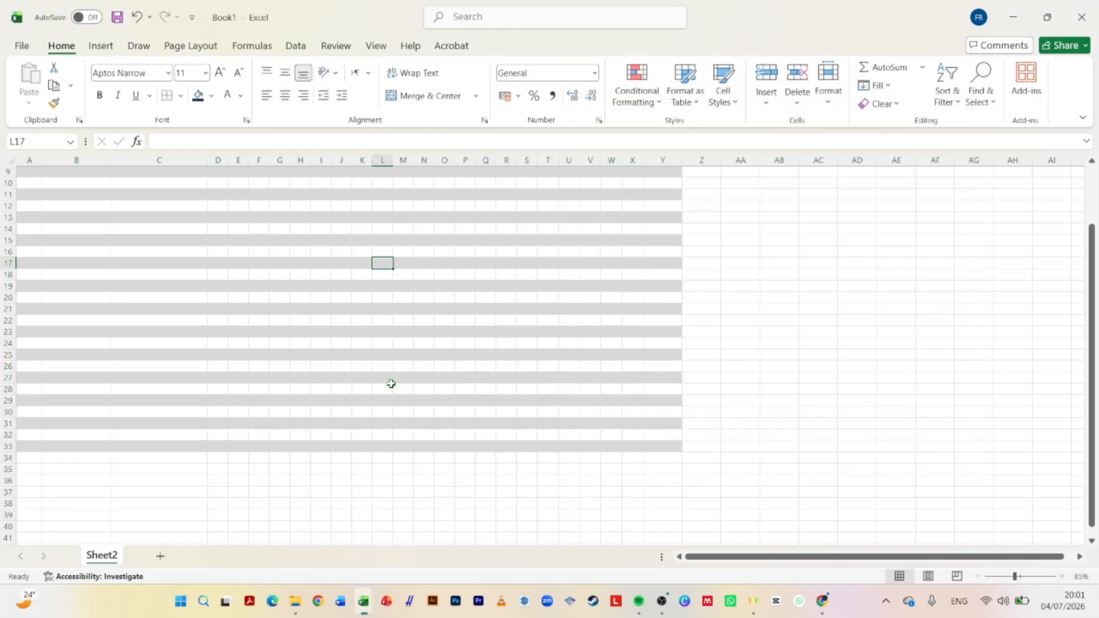
{"action": "scroll", "coordinate": [391, 383], "scroll_direction": "up", "scroll_amount": 3}
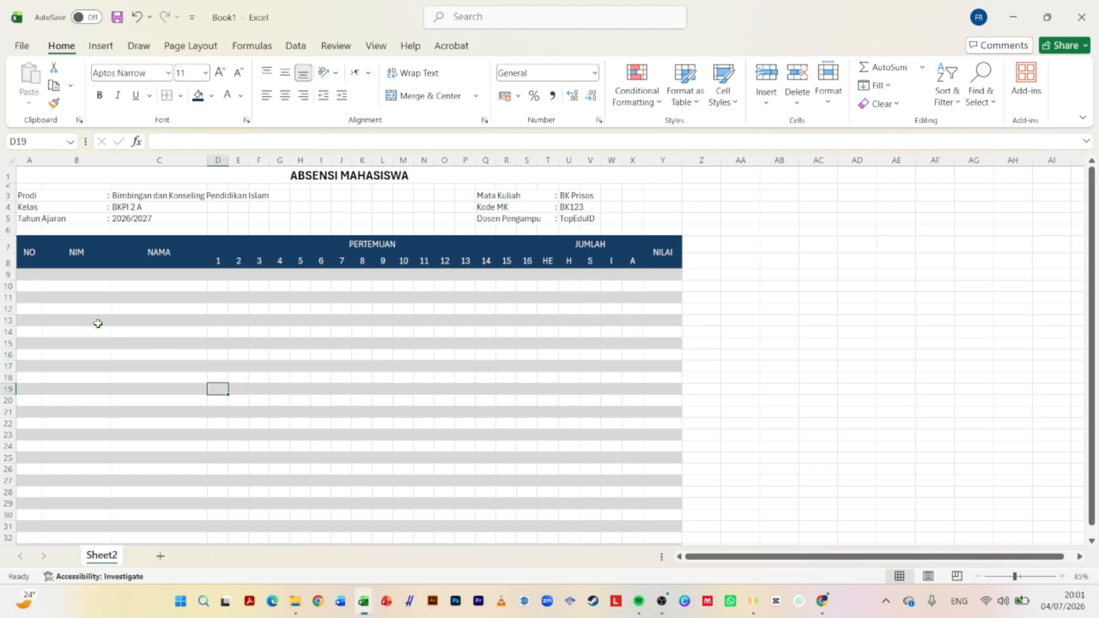
{"action": "left_click_drag", "start_coordinate": [32, 277], "coordinate": [665, 442]}
{"action": "scroll", "coordinate": [626, 464], "scroll_direction": "up", "scroll_amount": 3}
{"action": "left_click", "coordinate": [395, 389]}
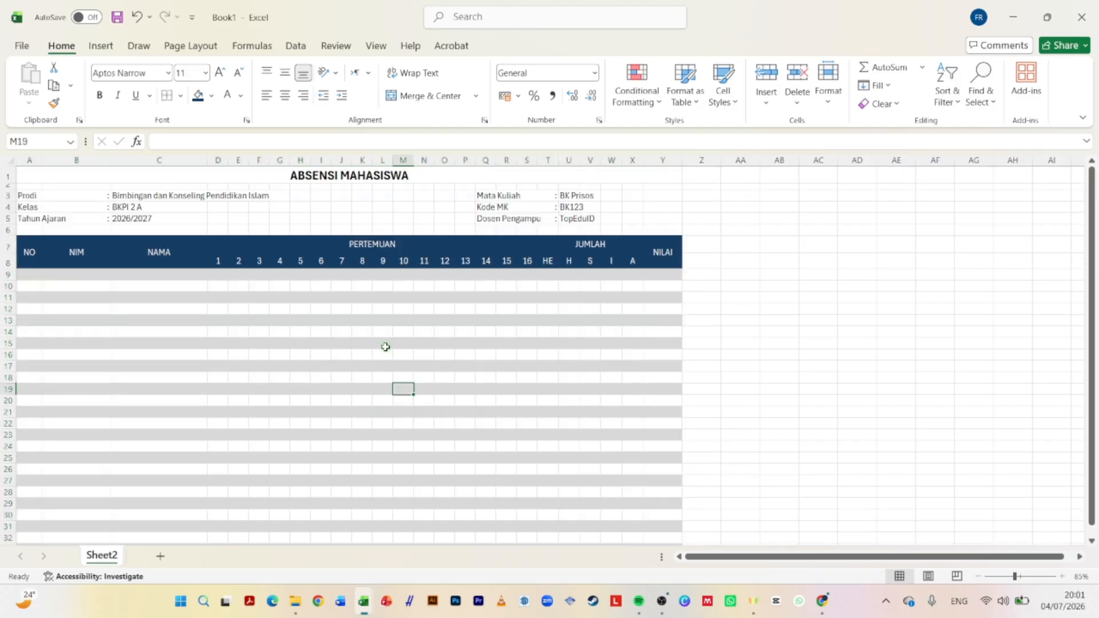
Step: Give the table body A9:Y33 thin vertical borders on its left edge, between its columns and on its right edge
{"action": "left_click", "coordinate": [203, 333]}
{"action": "mouse_move", "coordinate": [34, 281]}
{"action": "left_mouse_down"}
{"action": "mouse_move", "coordinate": [312, 321]}
{"action": "mouse_move", "coordinate": [576, 383]}
{"action": "mouse_move", "coordinate": [653, 420]}
{"action": "mouse_move", "coordinate": [679, 535]}
{"action": "mouse_move", "coordinate": [679, 504]}
{"action": "left_mouse_up"}
{"action": "scroll", "coordinate": [664, 501], "scroll_direction": "up", "scroll_amount": 2}
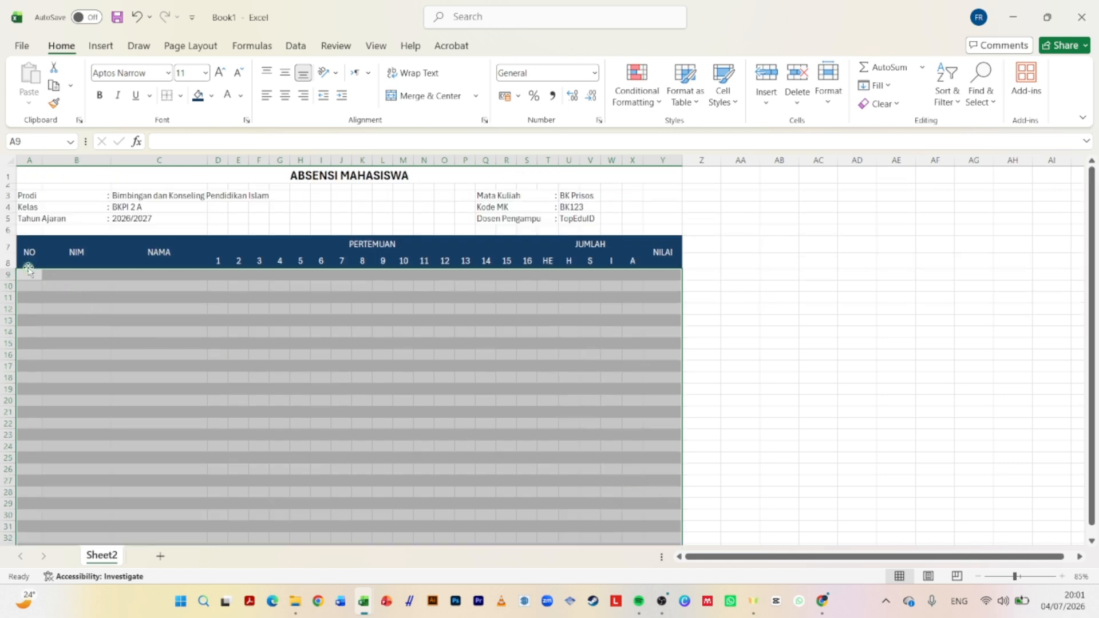
{"action": "scroll", "coordinate": [101, 299], "scroll_direction": "down", "scroll_amount": 2}
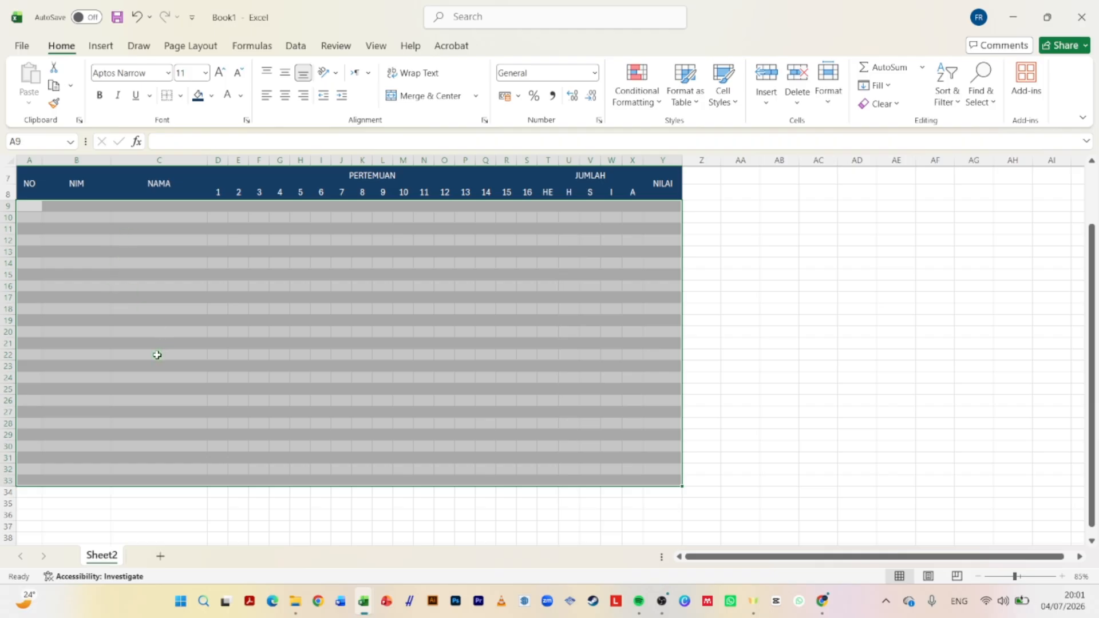
{"action": "left_click", "coordinate": [181, 97]}
{"action": "left_click", "coordinate": [181, 99]}
{"action": "left_click", "coordinate": [182, 97]}
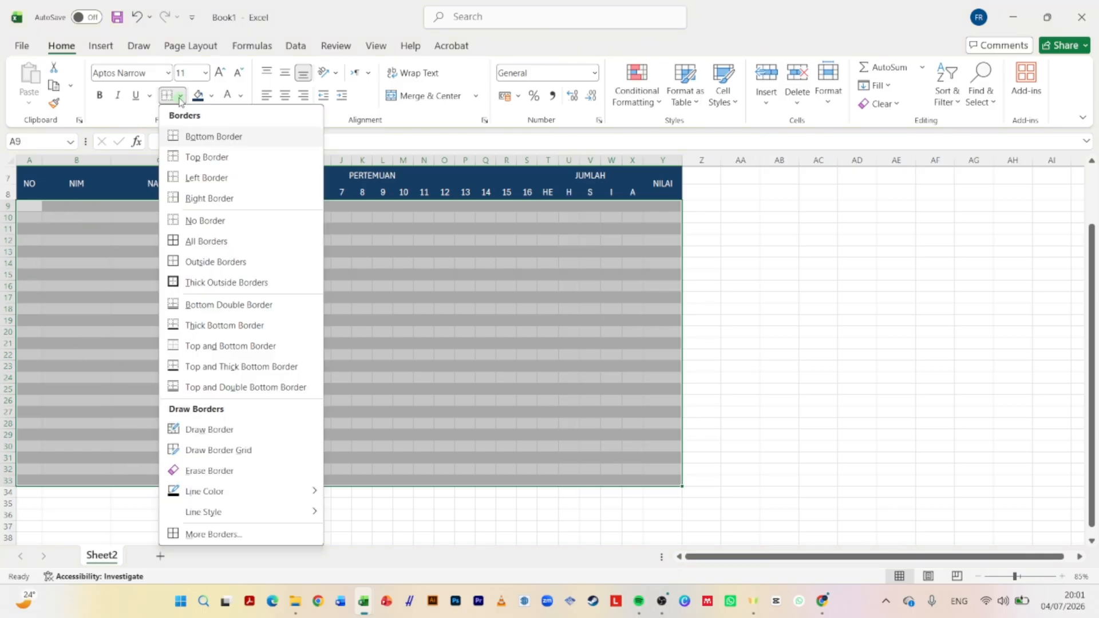
{"action": "left_click", "coordinate": [218, 535]}
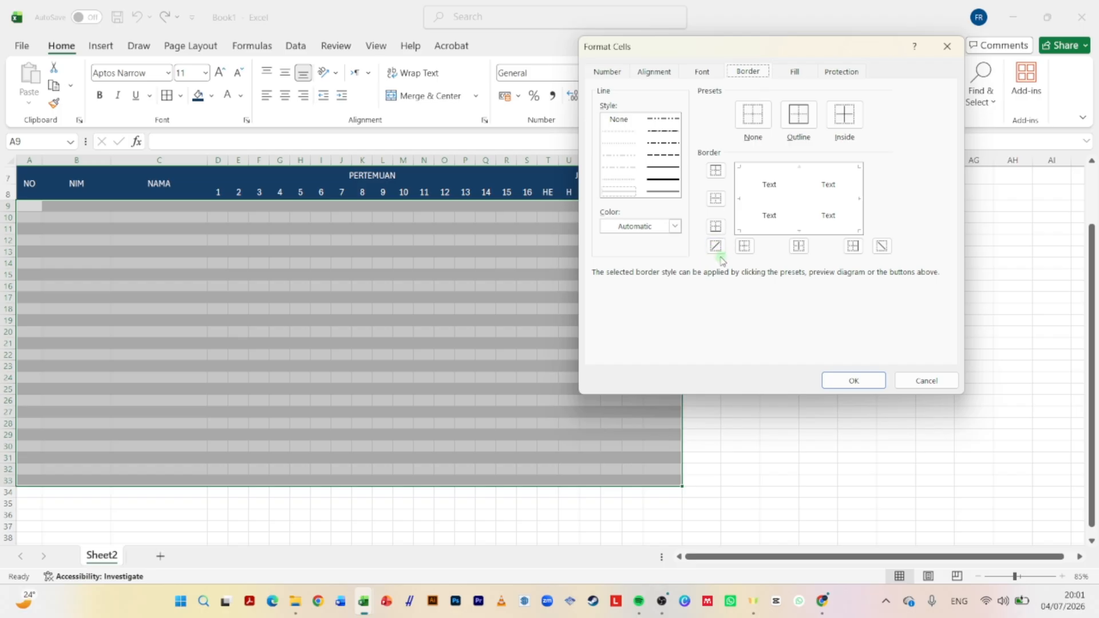
{"action": "left_click", "coordinate": [743, 248]}
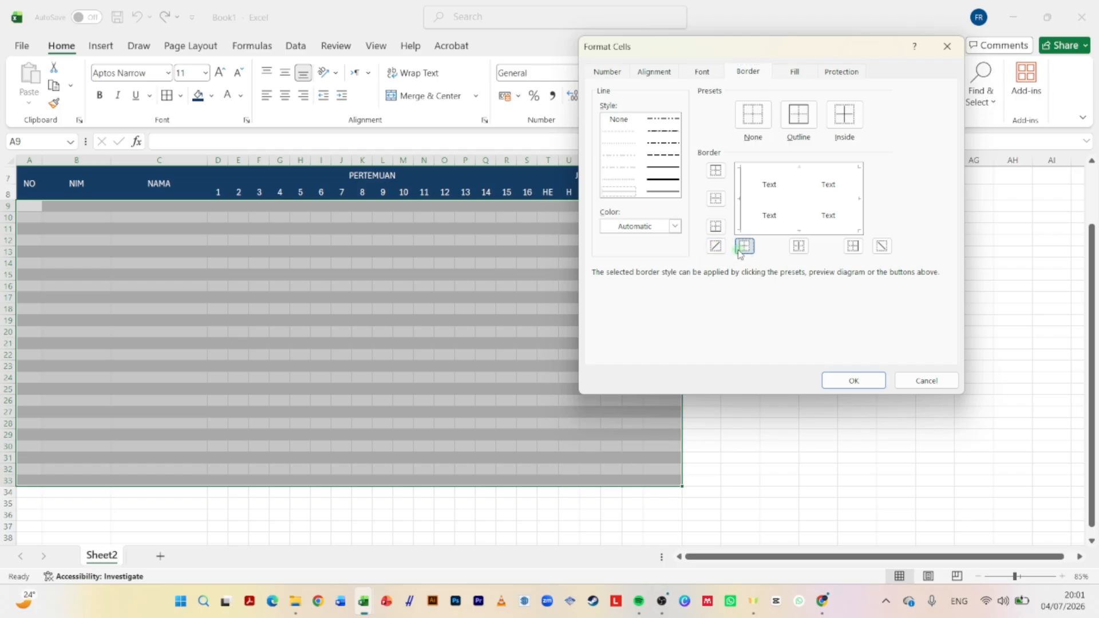
{"action": "left_click", "coordinate": [799, 247]}
{"action": "left_click", "coordinate": [853, 247]}
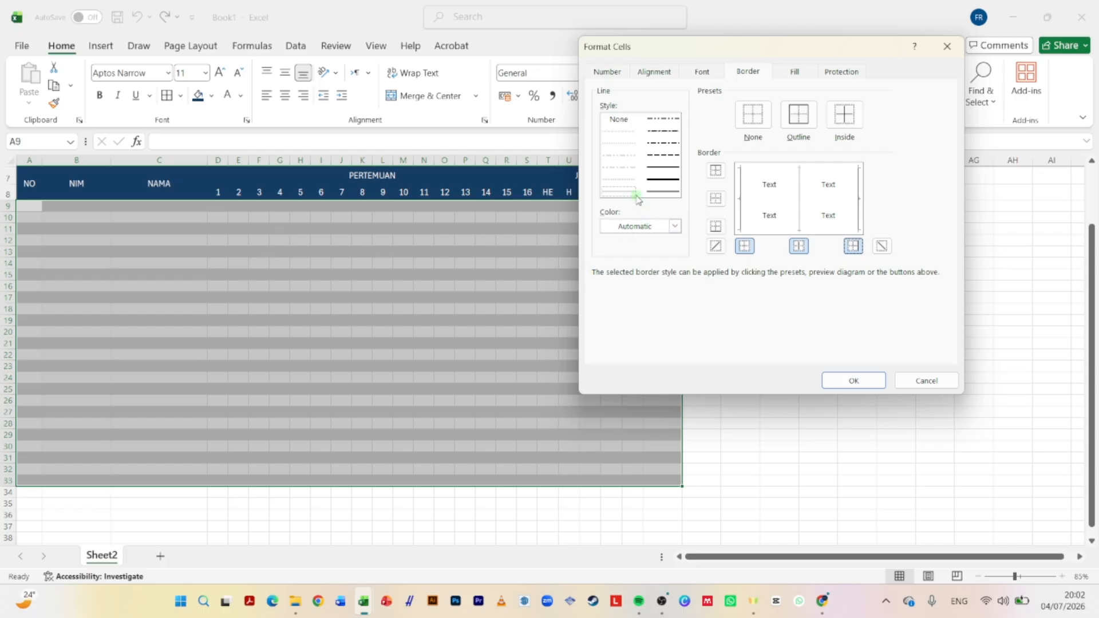
Step: Add a thick outline around the table body without a top edge and apply the border settings
{"action": "left_click", "coordinate": [608, 193]}
{"action": "left_click", "coordinate": [760, 170]}
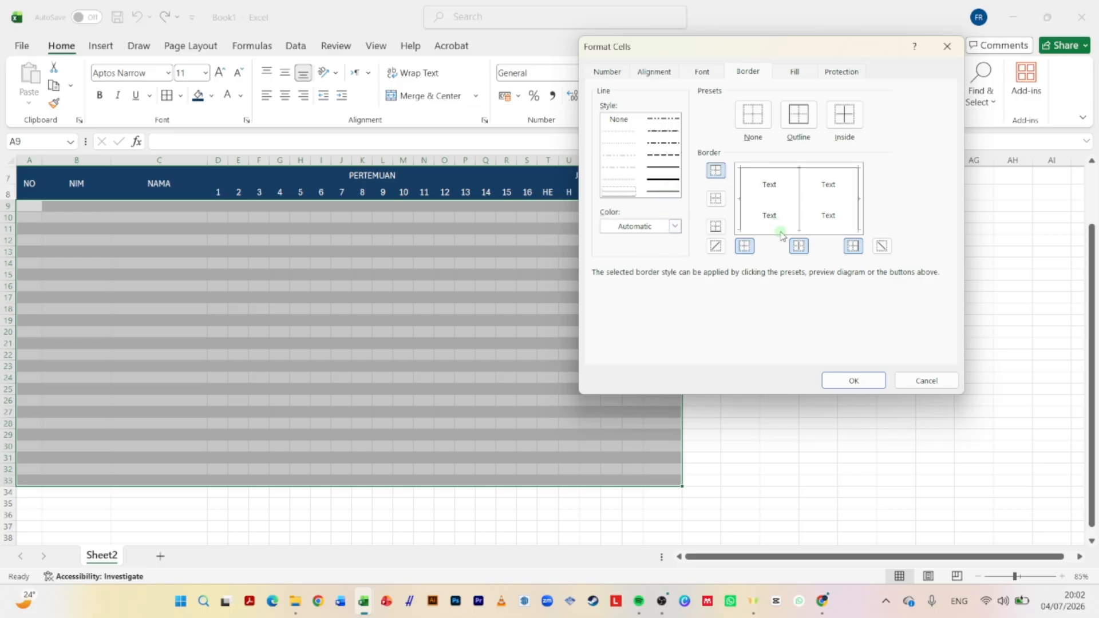
{"action": "left_click", "coordinate": [779, 229]}
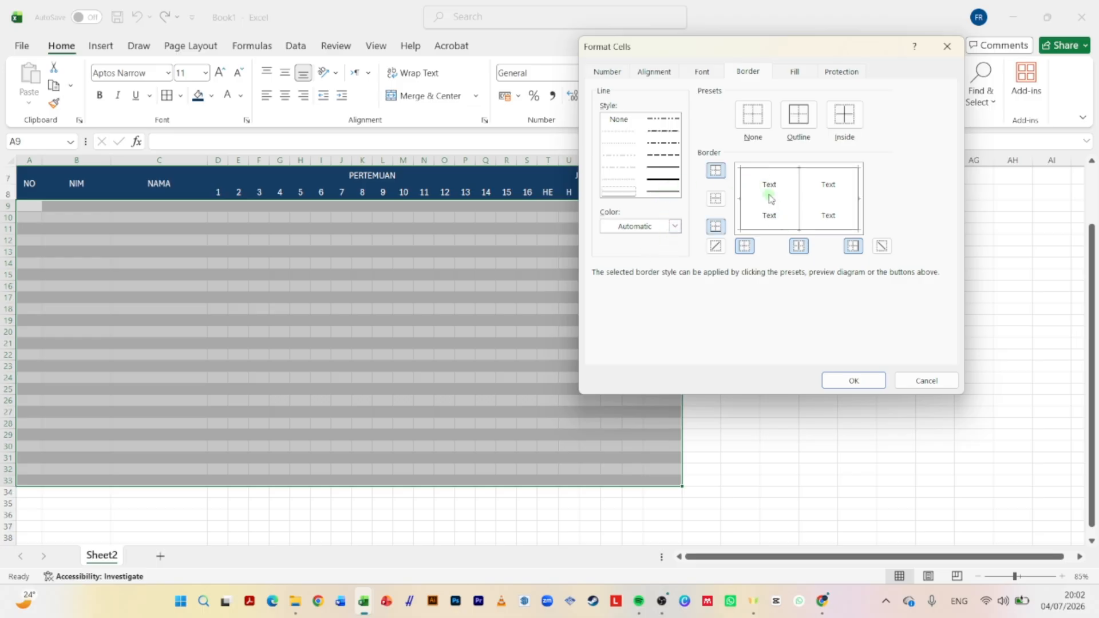
{"action": "left_click", "coordinate": [663, 179]}
{"action": "left_click", "coordinate": [799, 113]}
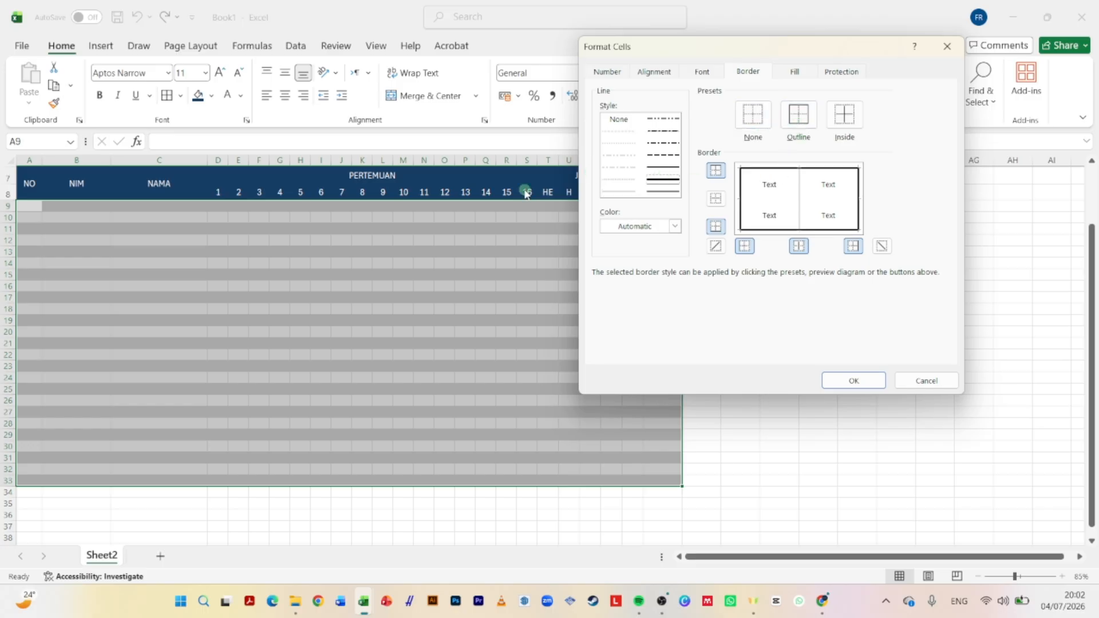
{"action": "left_click", "coordinate": [833, 167]}
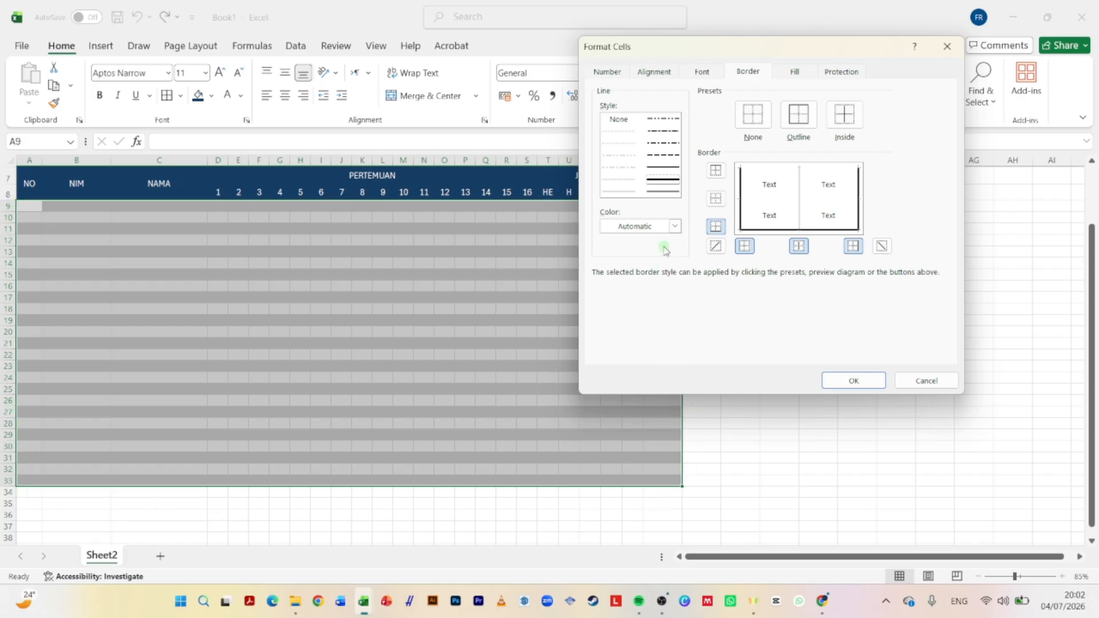
{"action": "left_click", "coordinate": [522, 252]}
{"action": "left_click", "coordinate": [48, 297]}
{"action": "left_click", "coordinate": [862, 386]}
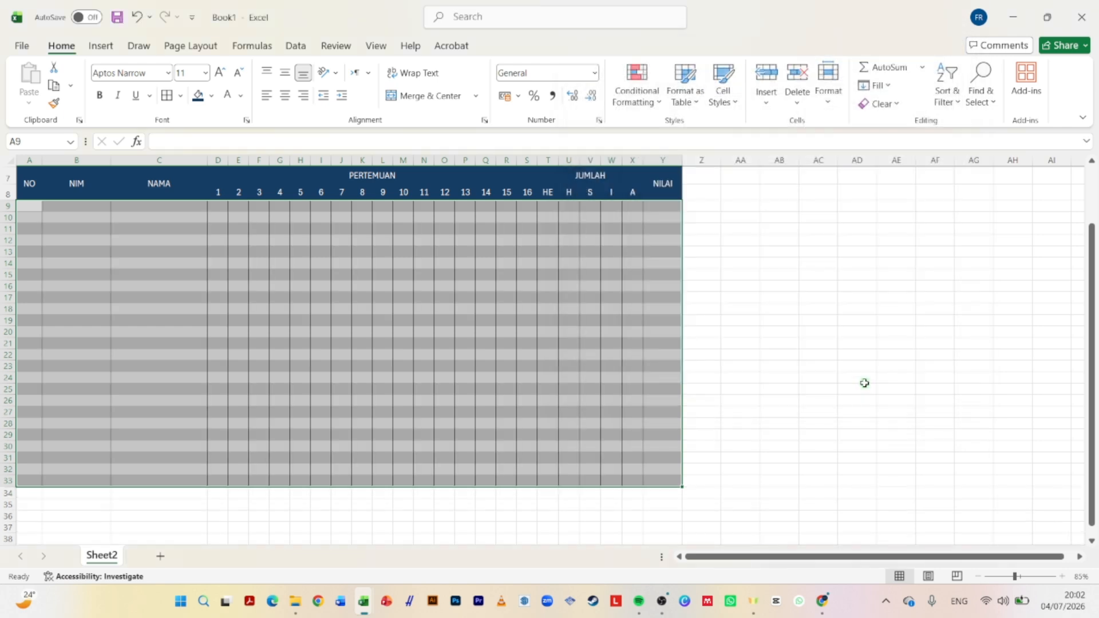
{"action": "left_click", "coordinate": [598, 379]}
{"action": "scroll", "coordinate": [110, 277], "scroll_direction": "down", "scroll_amount": 2}
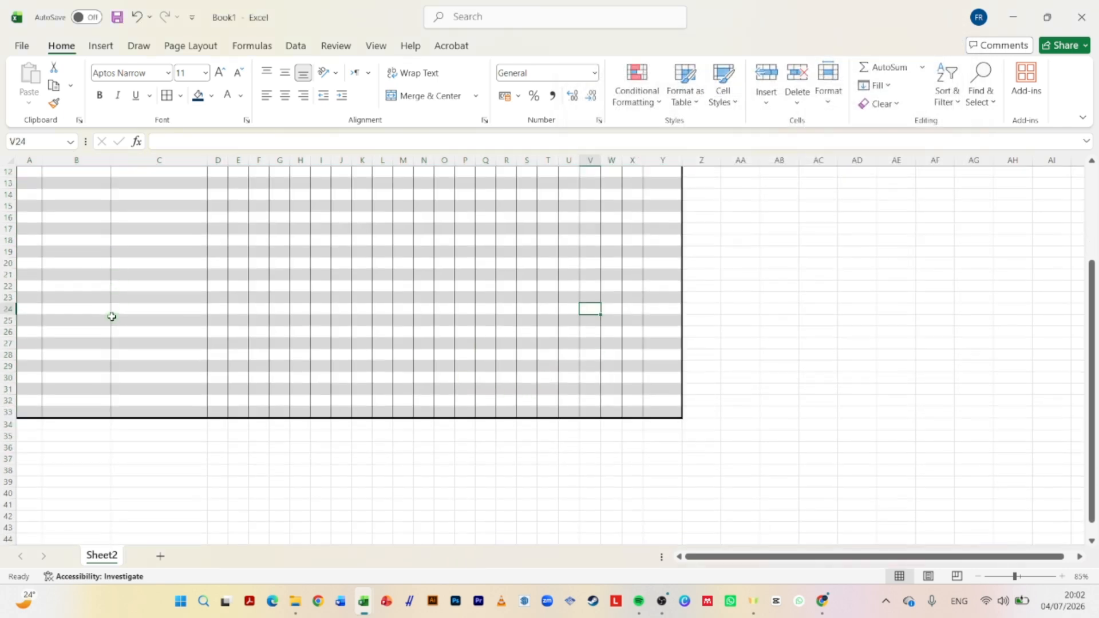
{"action": "scroll", "coordinate": [112, 316], "scroll_direction": "up", "scroll_amount": 3}
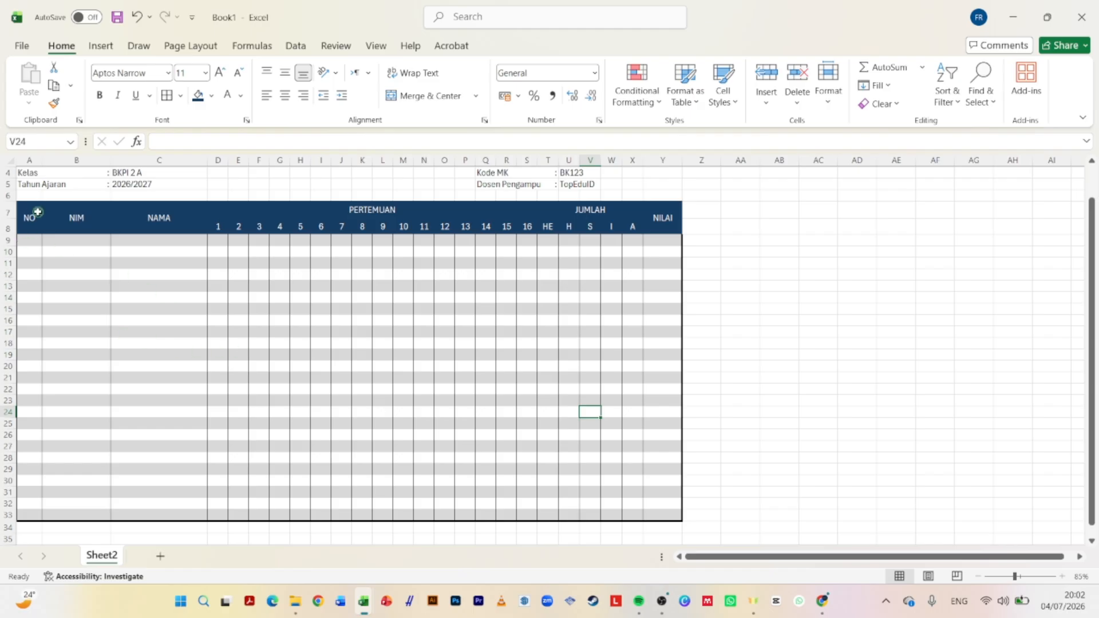
Step: Apply white inside borders to the table header cells A7:Y8
{"action": "left_click_drag", "start_coordinate": [32, 213], "coordinate": [660, 216]}
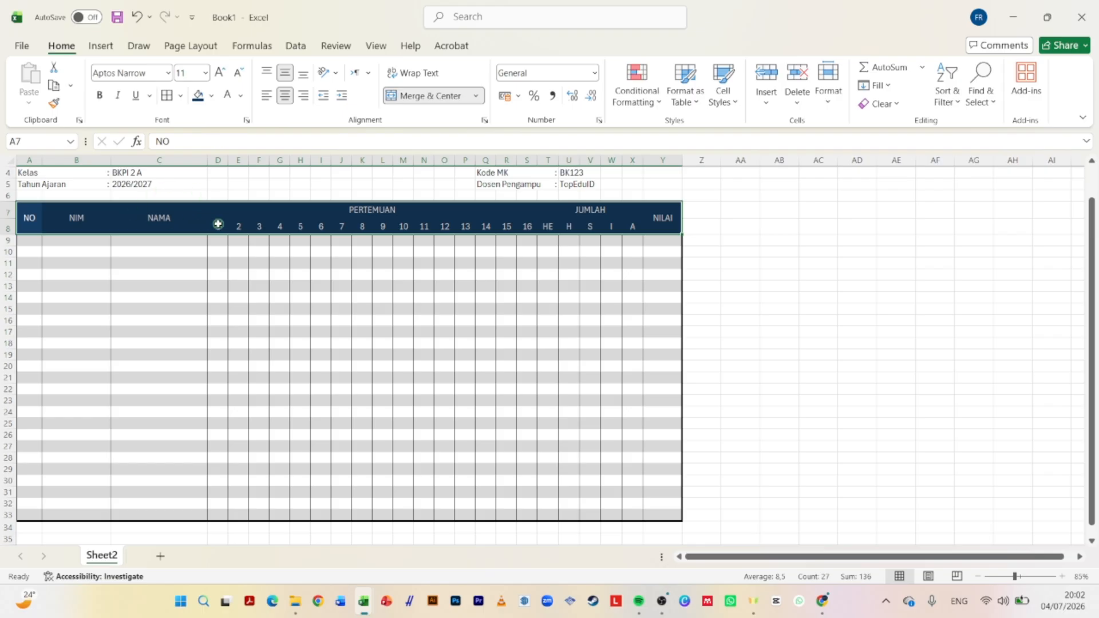
{"action": "left_click", "coordinate": [181, 98]}
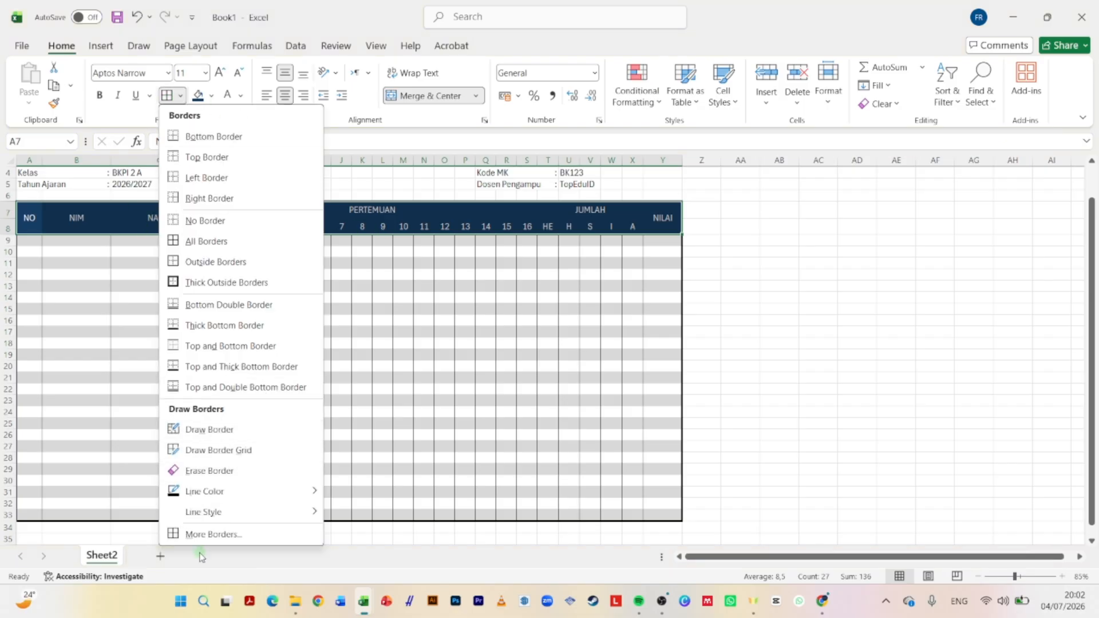
{"action": "left_click", "coordinate": [215, 542]}
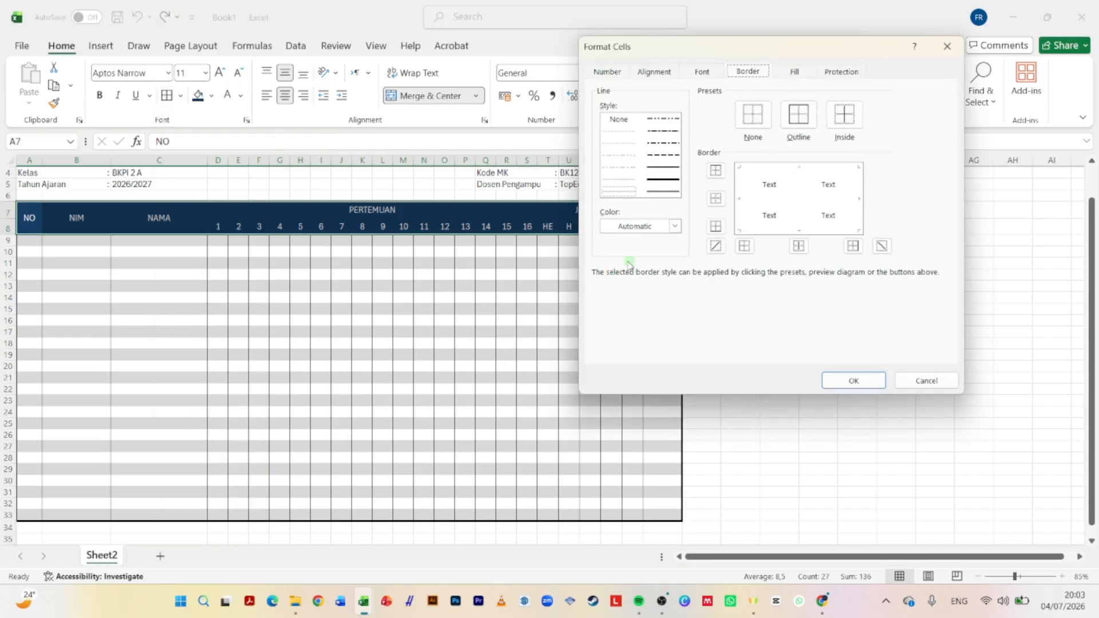
{"action": "left_click", "coordinate": [677, 226]}
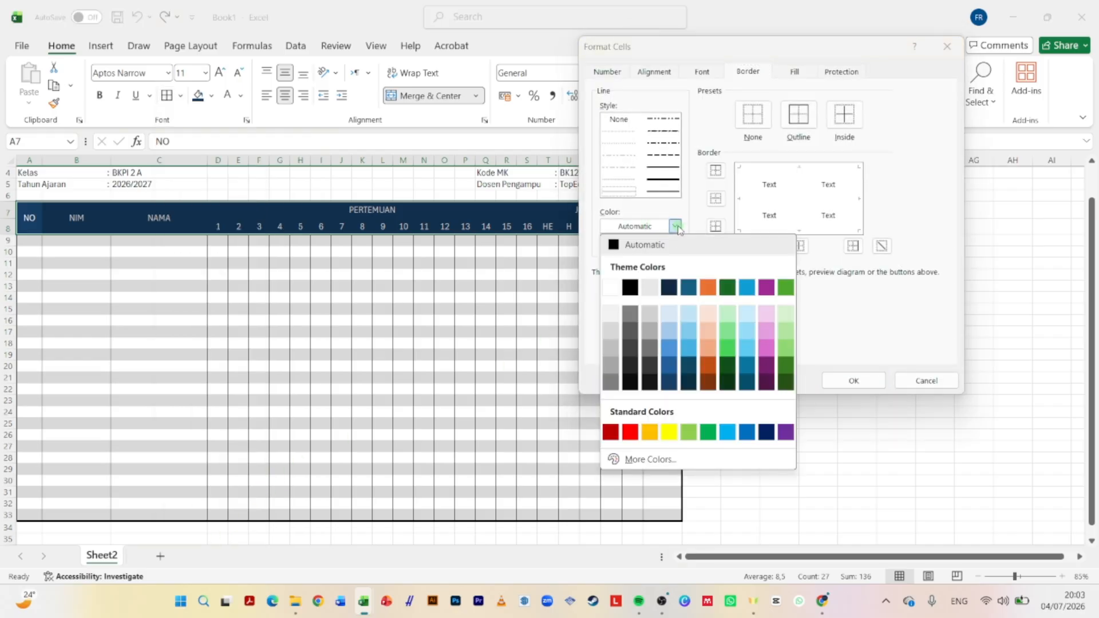
{"action": "left_click", "coordinate": [619, 293]}
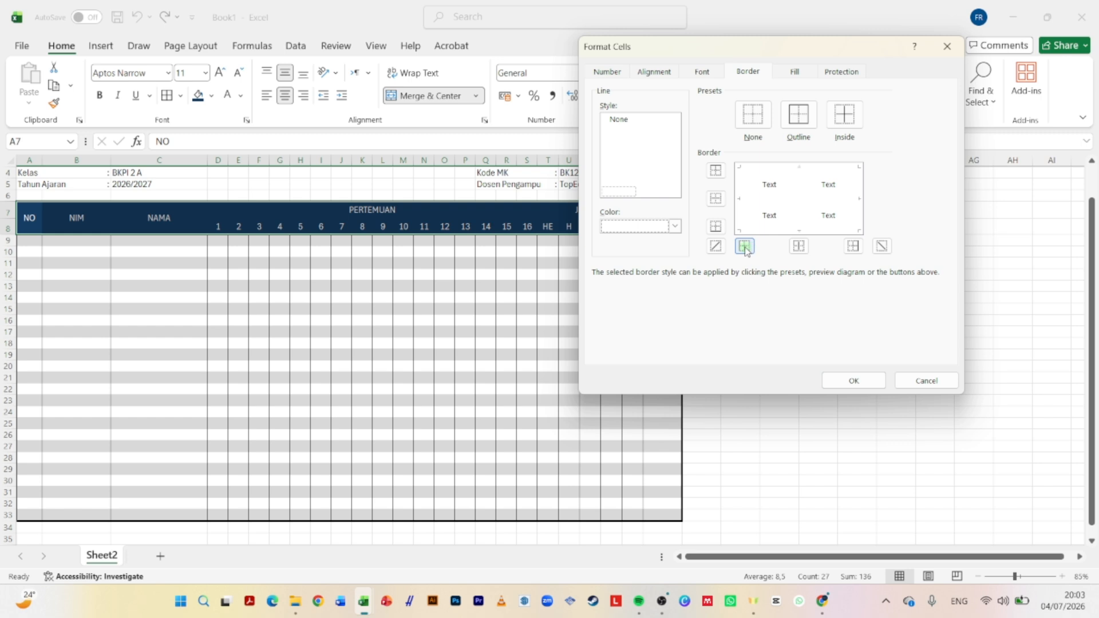
{"action": "left_click", "coordinate": [844, 115]}
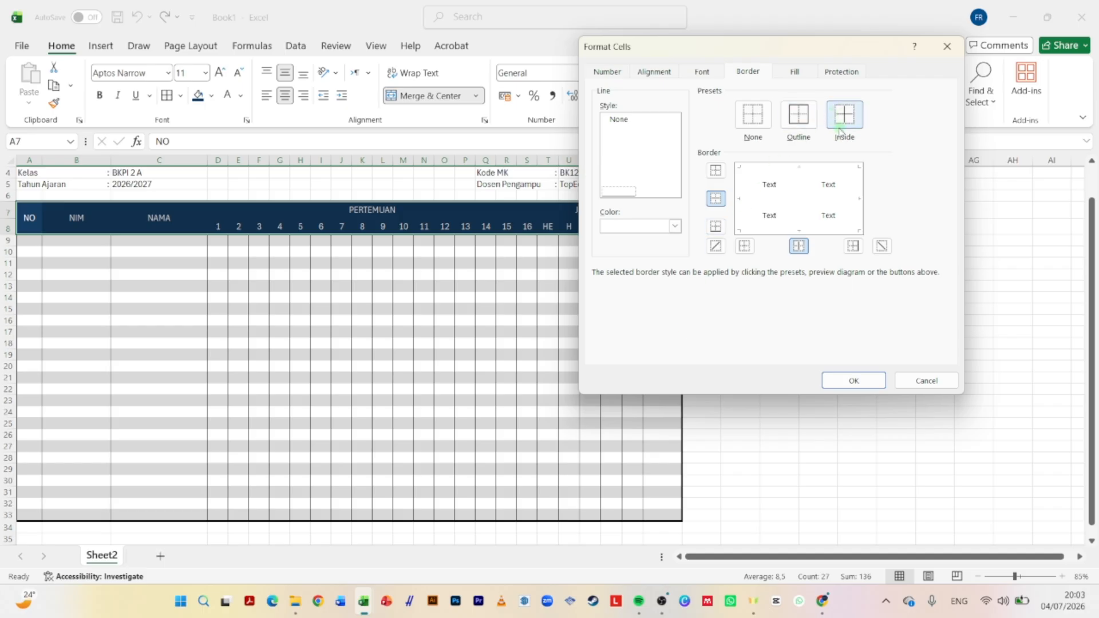
{"action": "left_click", "coordinate": [853, 381]}
{"action": "left_click", "coordinate": [483, 321]}
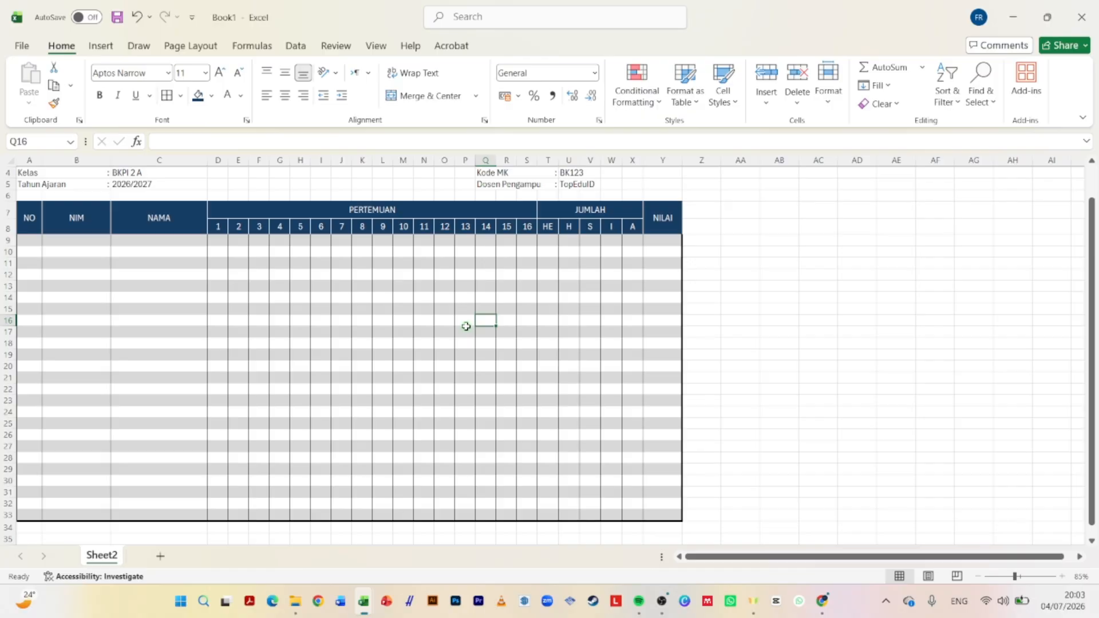
{"action": "scroll", "coordinate": [475, 315], "scroll_direction": "down", "scroll_amount": 1}
{"action": "scroll", "coordinate": [481, 310], "scroll_direction": "up", "scroll_amount": 2}
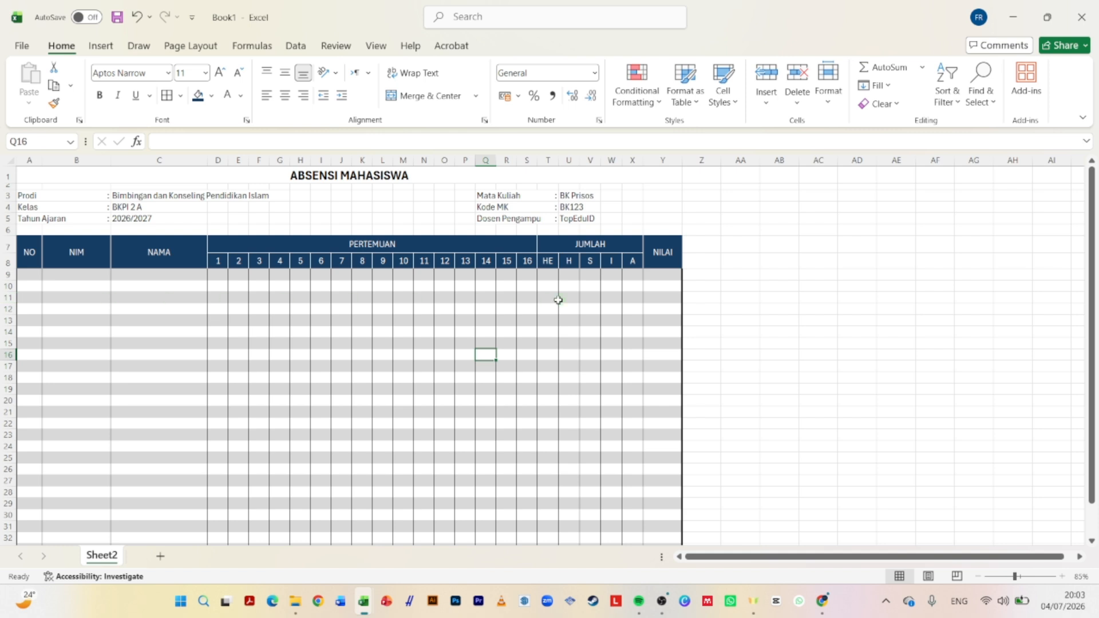
Step: Insert a new sheet row above the meeting number row of the table header
{"action": "left_click", "coordinate": [668, 276]}
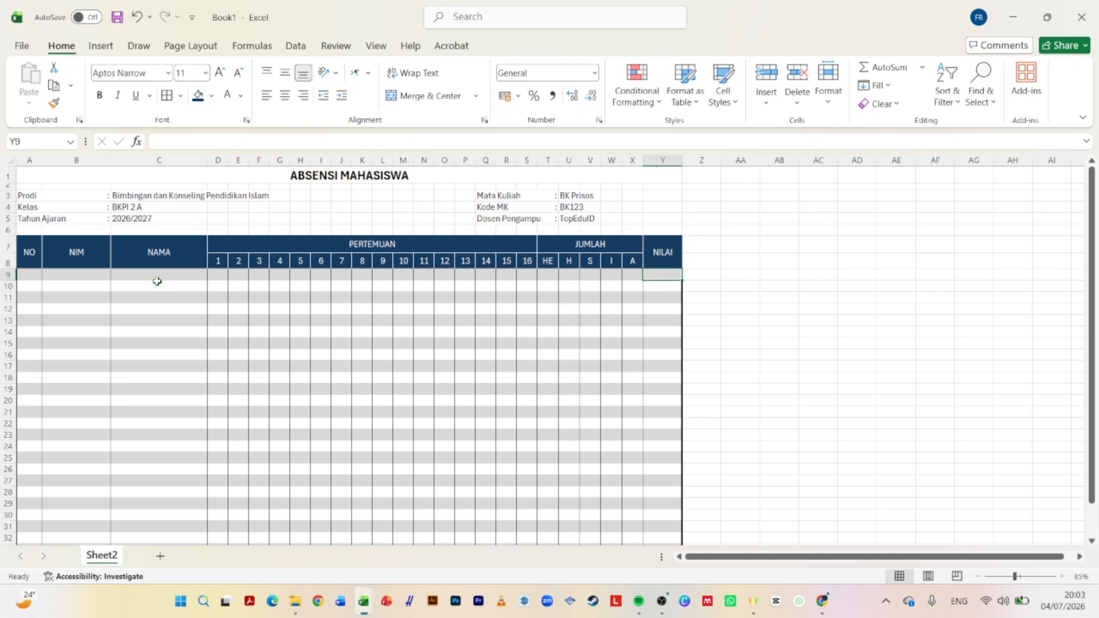
{"action": "left_click", "coordinate": [8, 275]}
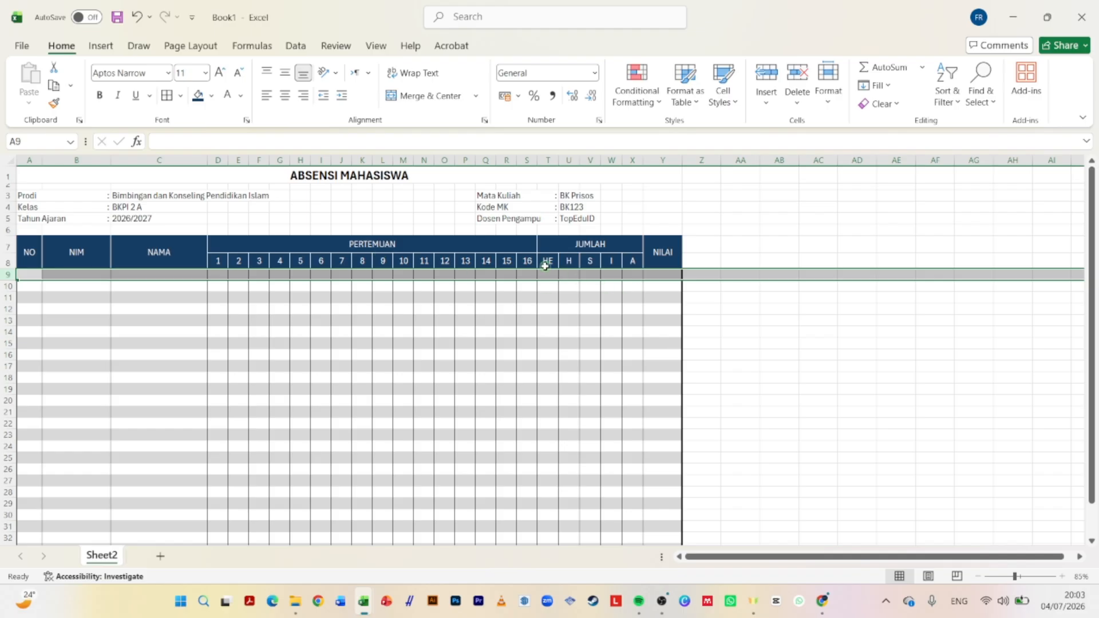
{"action": "left_click", "coordinate": [530, 262]}
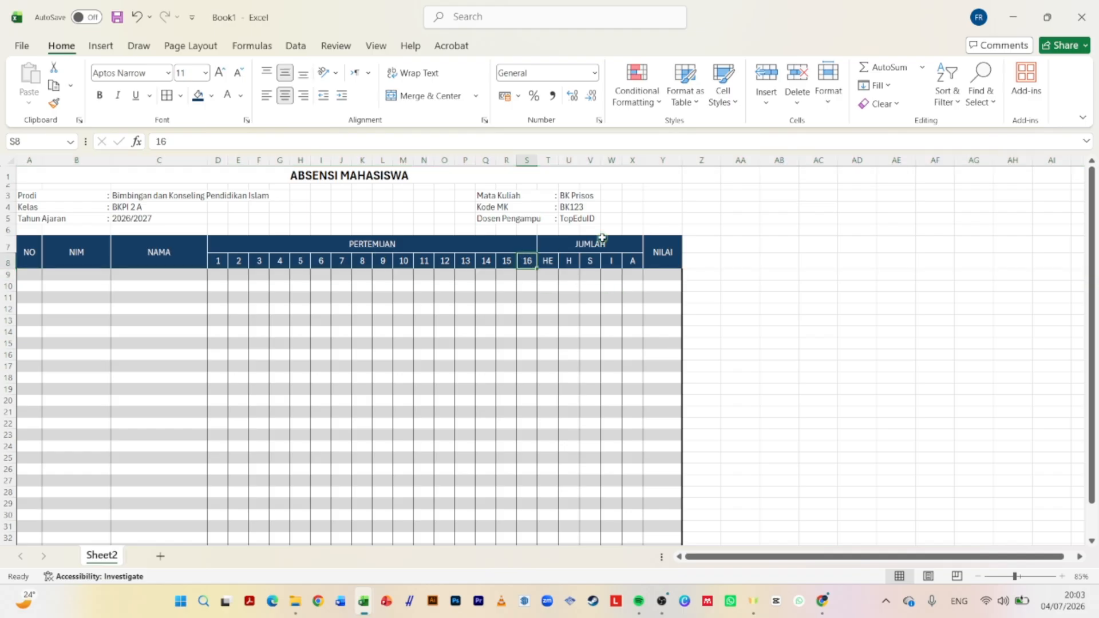
{"action": "left_click", "coordinate": [766, 103]}
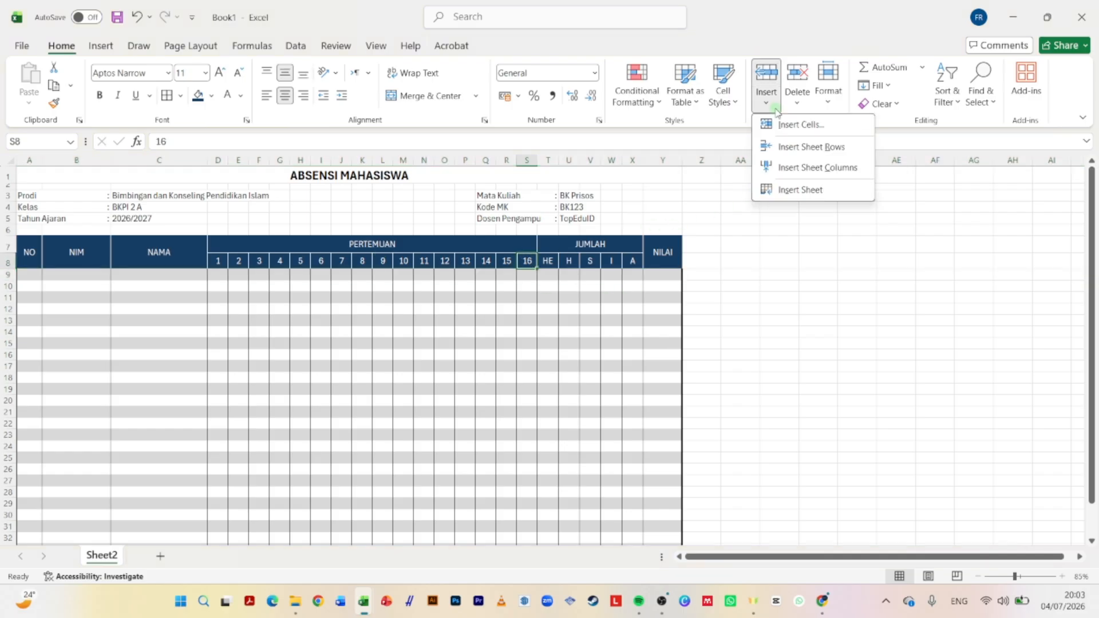
{"action": "left_click", "coordinate": [779, 148]}
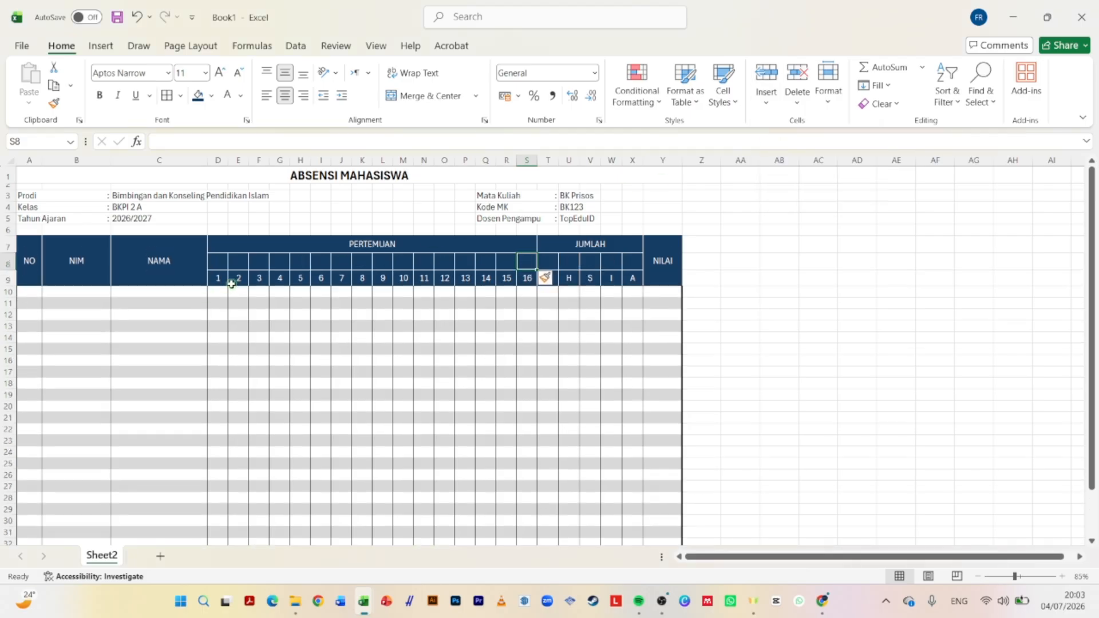
Step: Copy the meeting numbers 1 to 16 from D9:S9 into the empty header row above, starting at D8
{"action": "left_click_drag", "start_coordinate": [216, 278], "coordinate": [528, 277]}
{"action": "key", "text": "ctrl+c"}
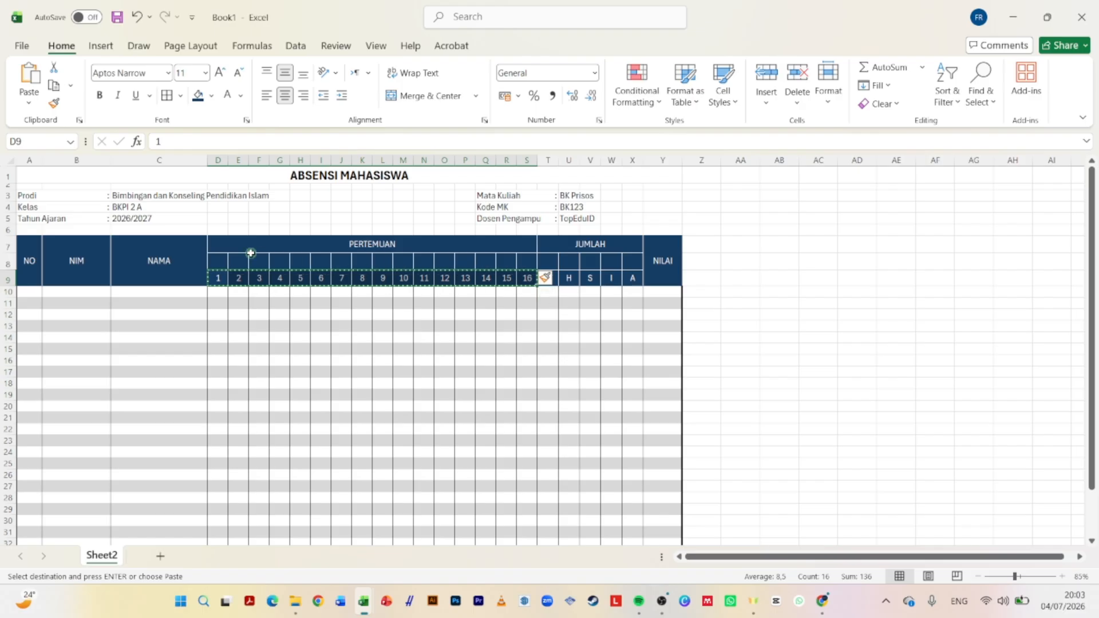
{"action": "left_click", "coordinate": [213, 261]}
{"action": "key", "text": "ctrl+v"}
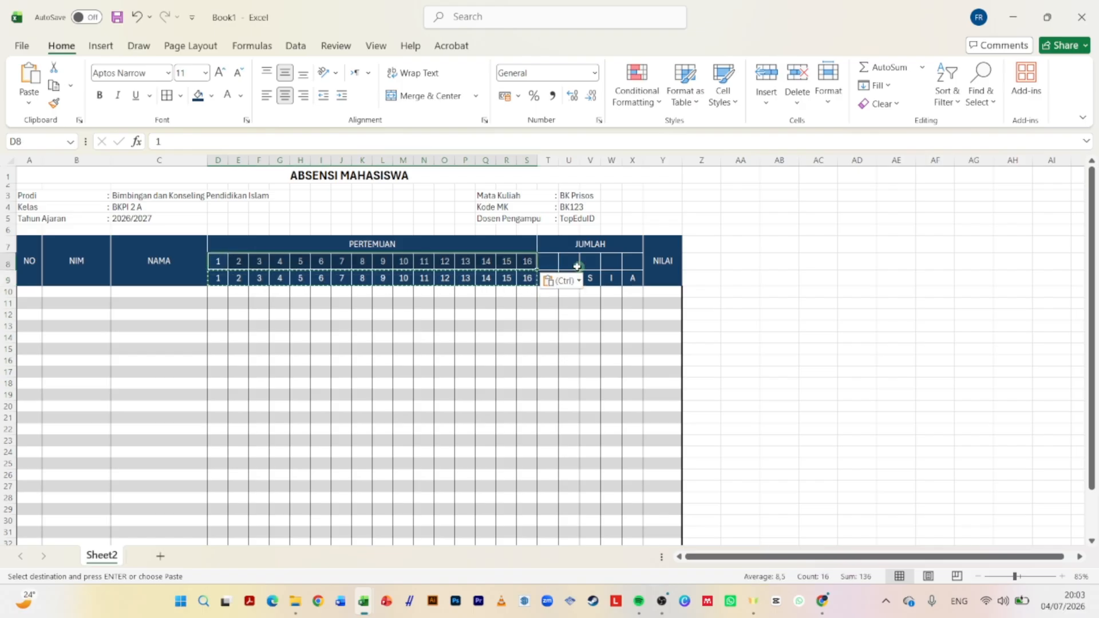
{"action": "key", "text": "Escape"}
Step: Merge and center each of the HE, H, S, I and A header cells across rows 8 and 9
{"action": "left_click", "coordinate": [606, 277]}
{"action": "left_click_drag", "start_coordinate": [548, 277], "coordinate": [631, 279]}
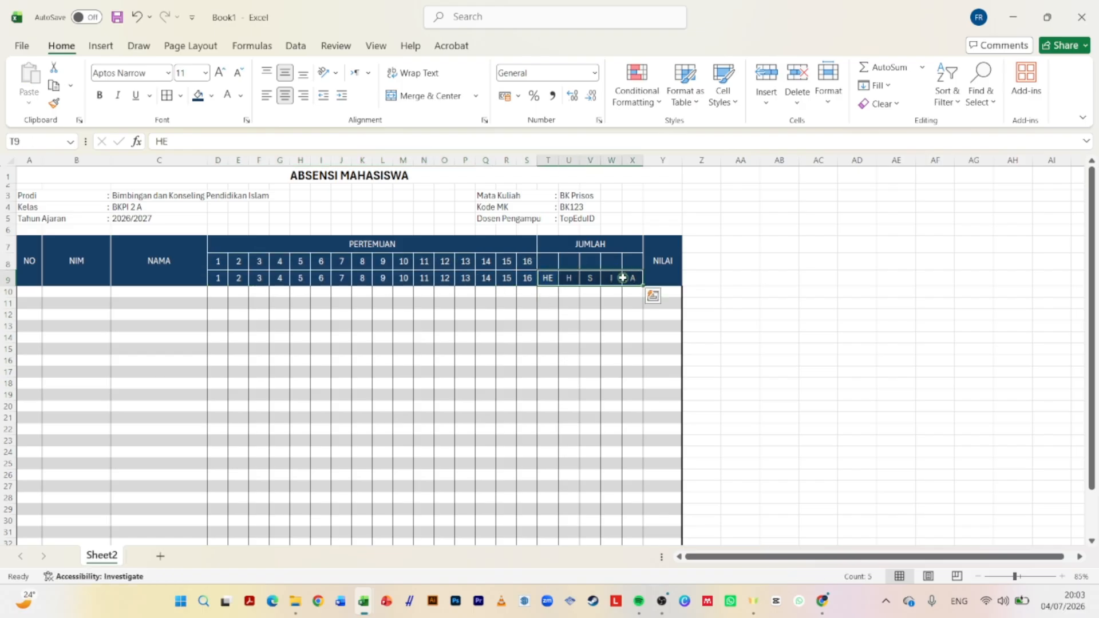
{"action": "left_click", "coordinate": [653, 295]}
{"action": "left_click_drag", "start_coordinate": [547, 261], "coordinate": [633, 279]}
{"action": "left_click", "coordinate": [422, 96]}
{"action": "left_click", "coordinate": [421, 97]}
{"action": "left_click", "coordinate": [422, 96]}
{"action": "left_click", "coordinate": [608, 266]}
{"action": "left_click", "coordinate": [421, 96]}
{"action": "left_click", "coordinate": [634, 265]}
{"action": "left_click", "coordinate": [422, 96]}
{"action": "left_click", "coordinate": [594, 320]}
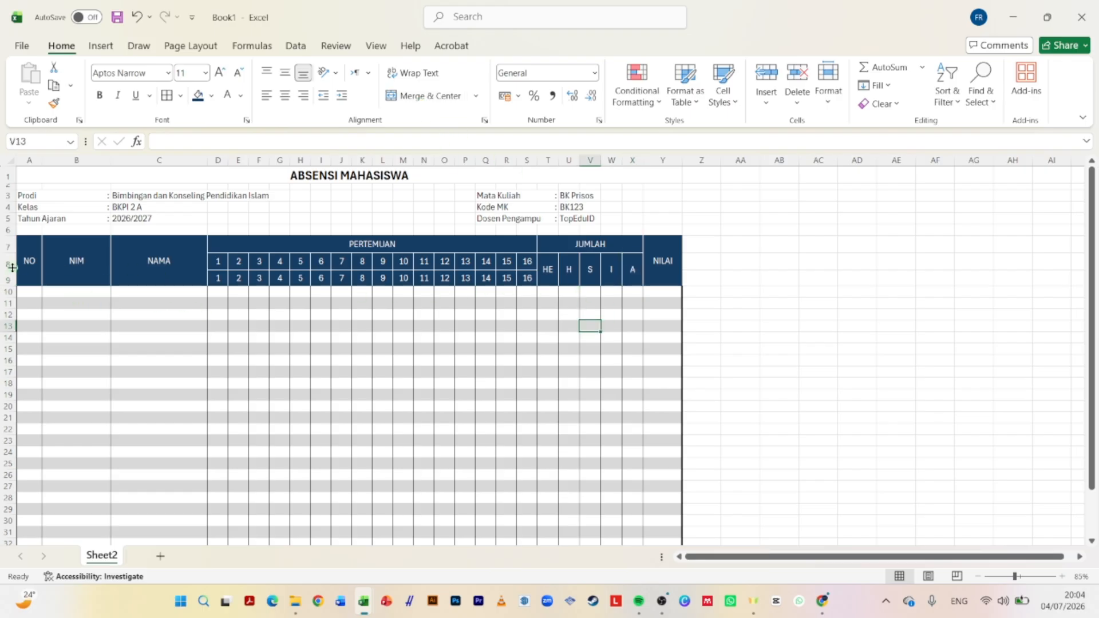
Step: Reduce the height of header row 8 slightly and clear the duplicate meeting numbers in D9:S9
{"action": "left_click_drag", "start_coordinate": [12, 268], "coordinate": [13, 262]}
{"action": "left_click", "coordinate": [527, 290]}
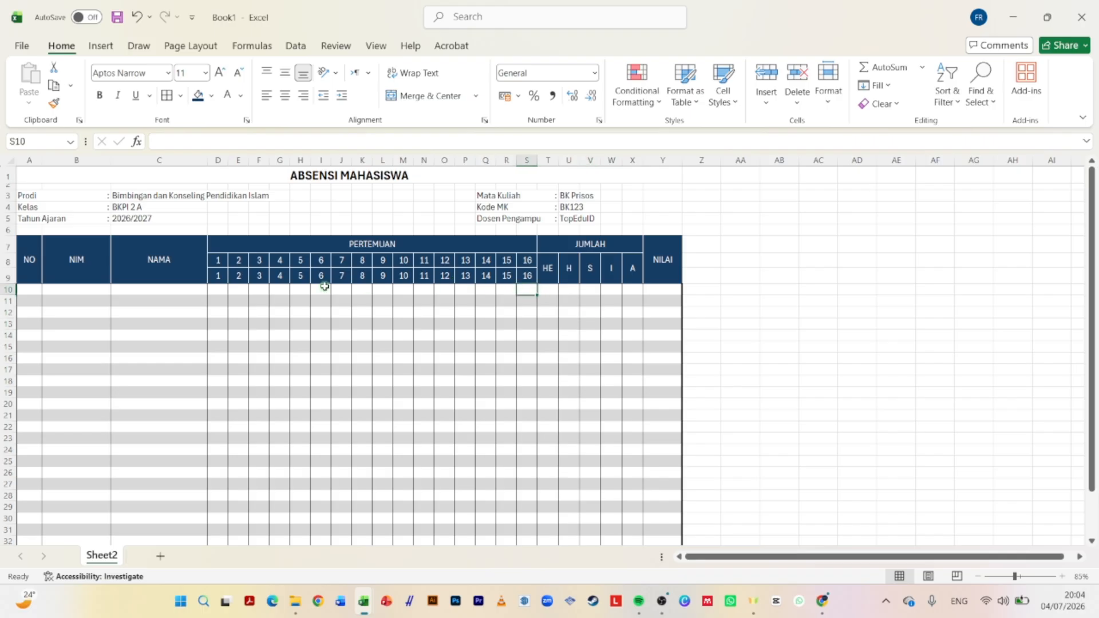
{"action": "left_click_drag", "start_coordinate": [220, 276], "coordinate": [526, 275]}
{"action": "key", "text": "Delete"}
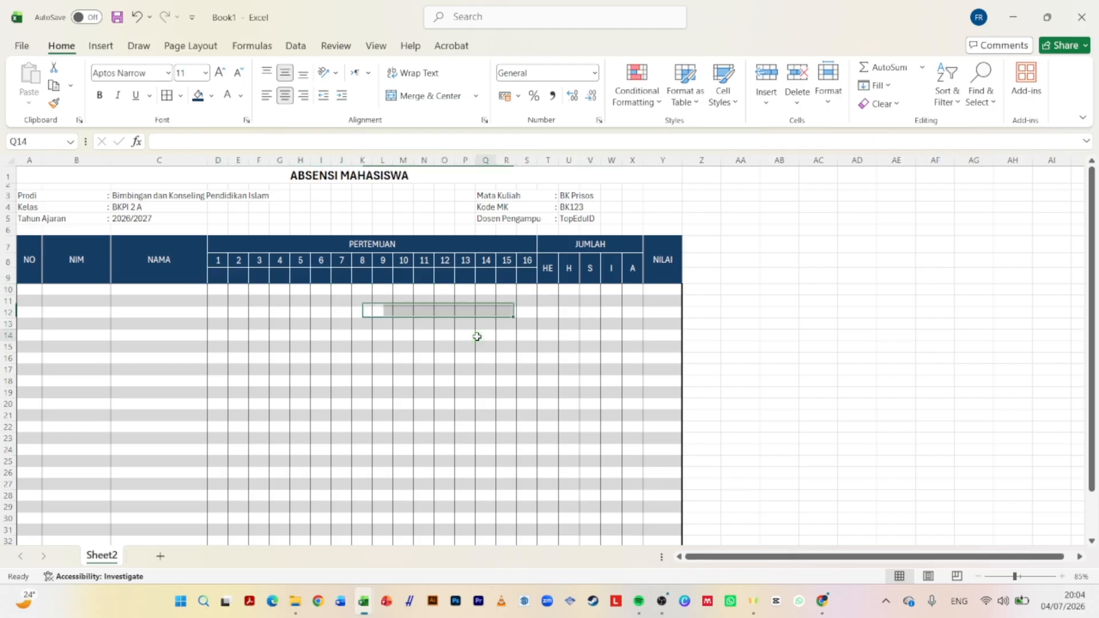
{"action": "left_click_drag", "start_coordinate": [485, 336], "coordinate": [460, 336]}
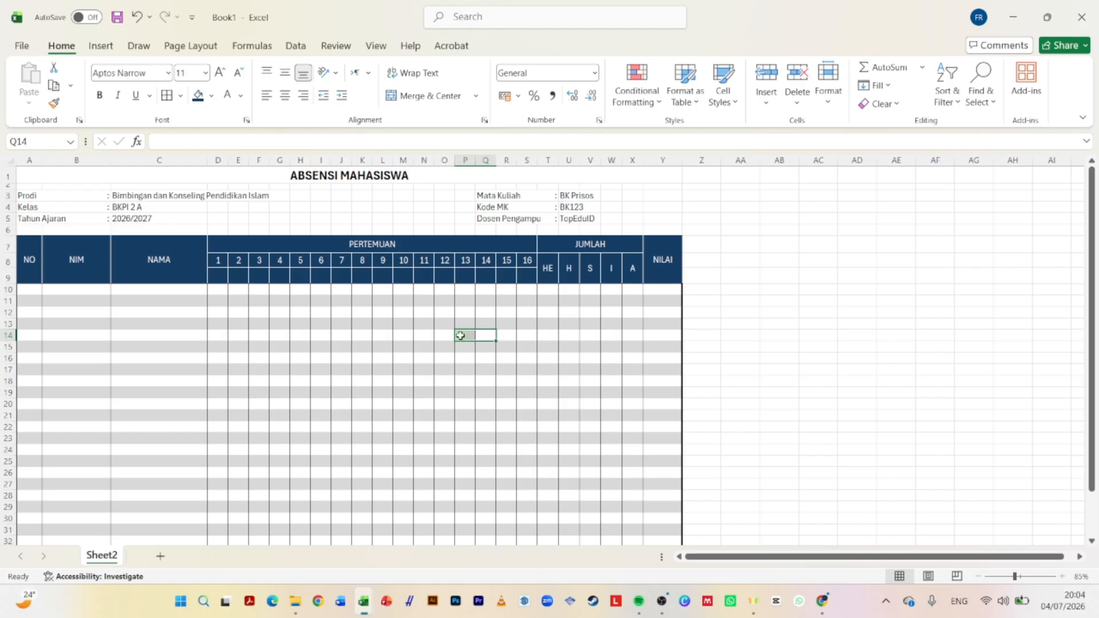
Step: Enter the mark v in cell D9, directly below meeting 1
{"action": "left_click", "coordinate": [218, 277]}
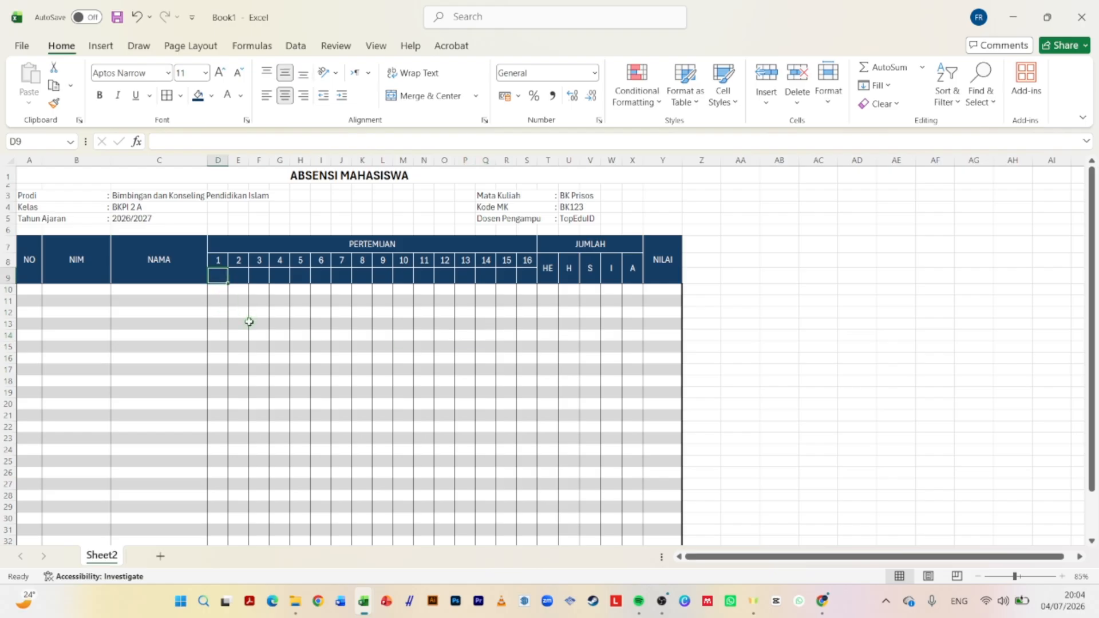
{"action": "type", "text": "v"}
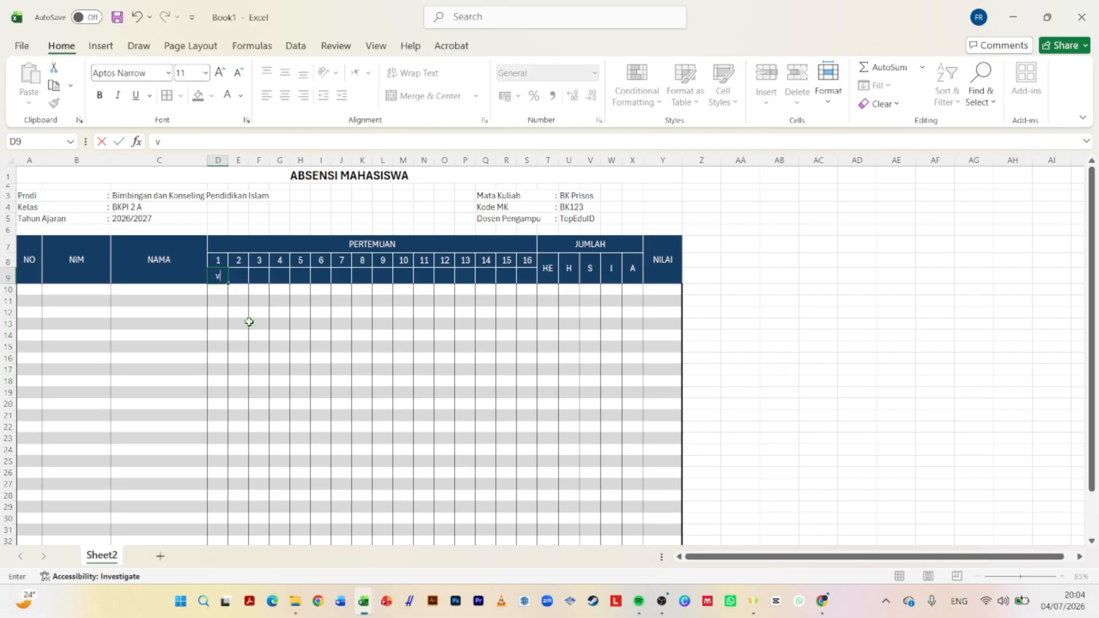
{"action": "left_click", "coordinate": [284, 316]}
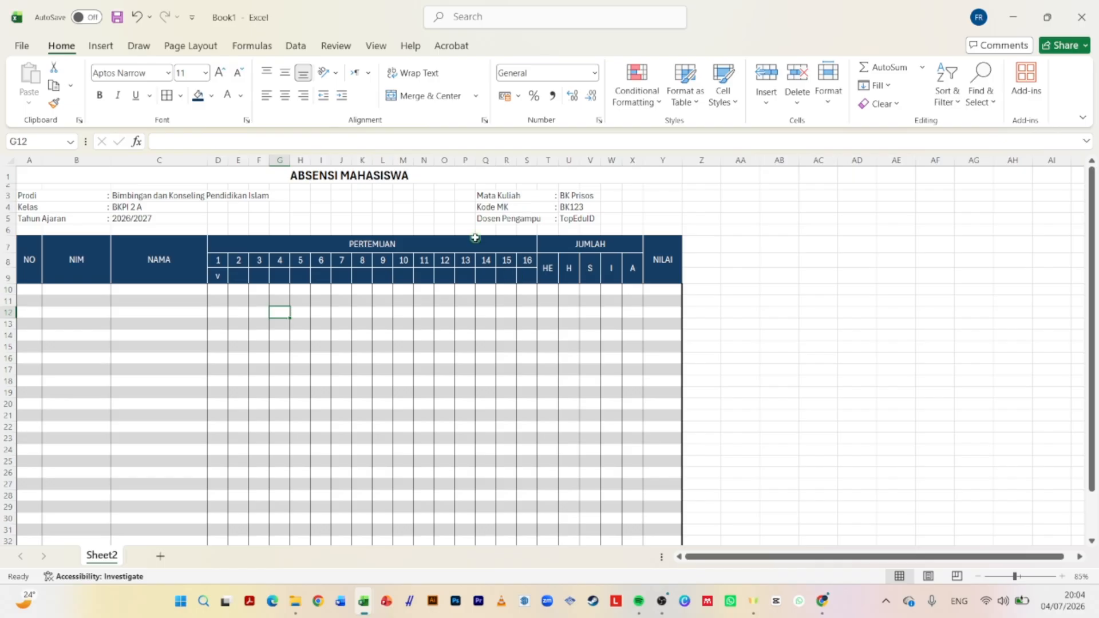
{"action": "left_click", "coordinate": [216, 278]}
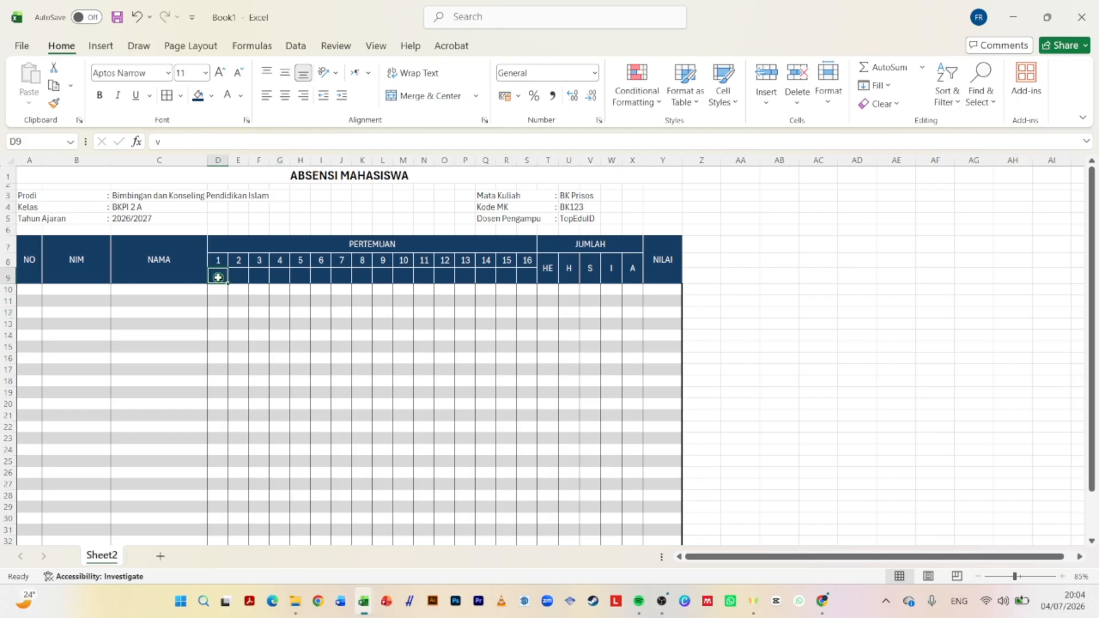
{"action": "type", "text": "v"}
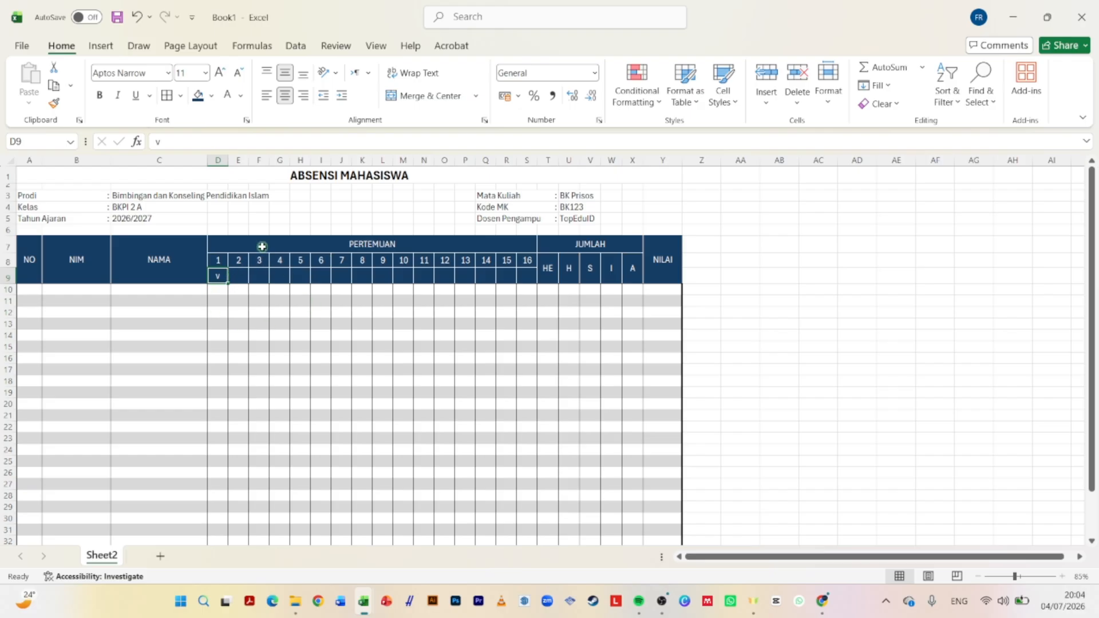
Step: Enter the starting numbers 1 and 2 in A10 and A11 of the NO column
{"action": "left_click", "coordinate": [30, 290]}
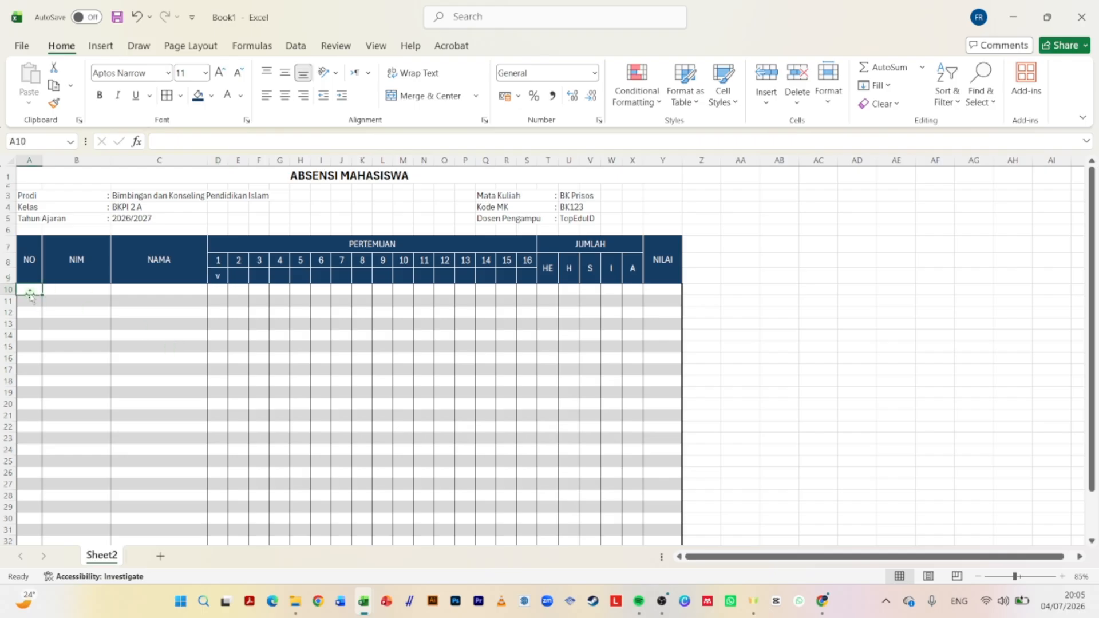
{"action": "scroll", "coordinate": [46, 310], "scroll_direction": "down", "scroll_amount": 1}
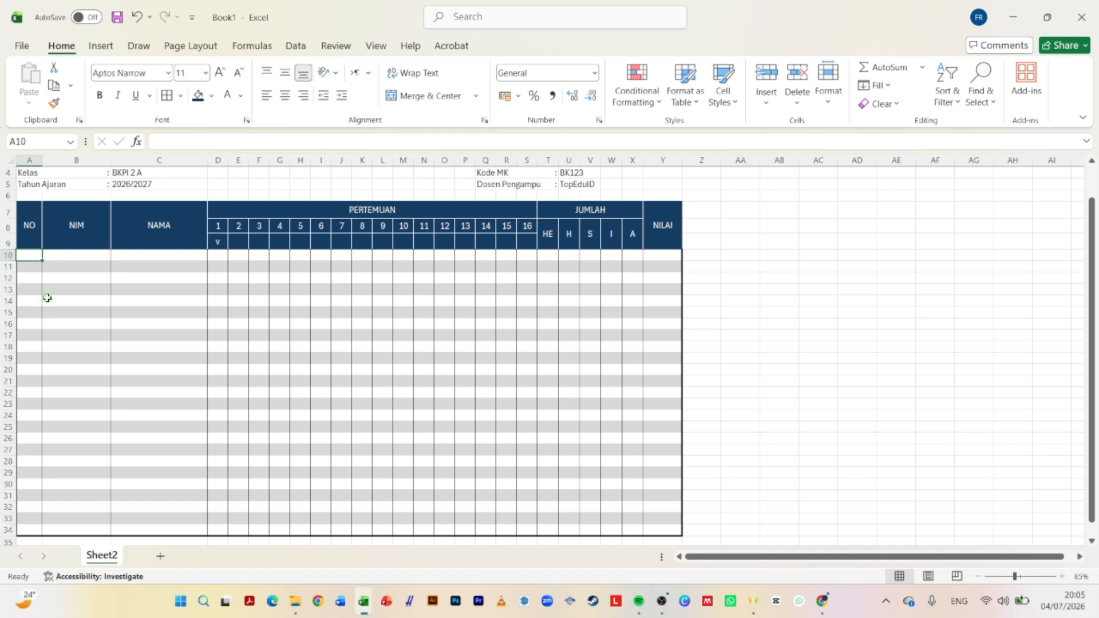
{"action": "scroll", "coordinate": [44, 329], "scroll_direction": "down", "scroll_amount": 1}
{"action": "scroll", "coordinate": [46, 331], "scroll_direction": "up", "scroll_amount": 1}
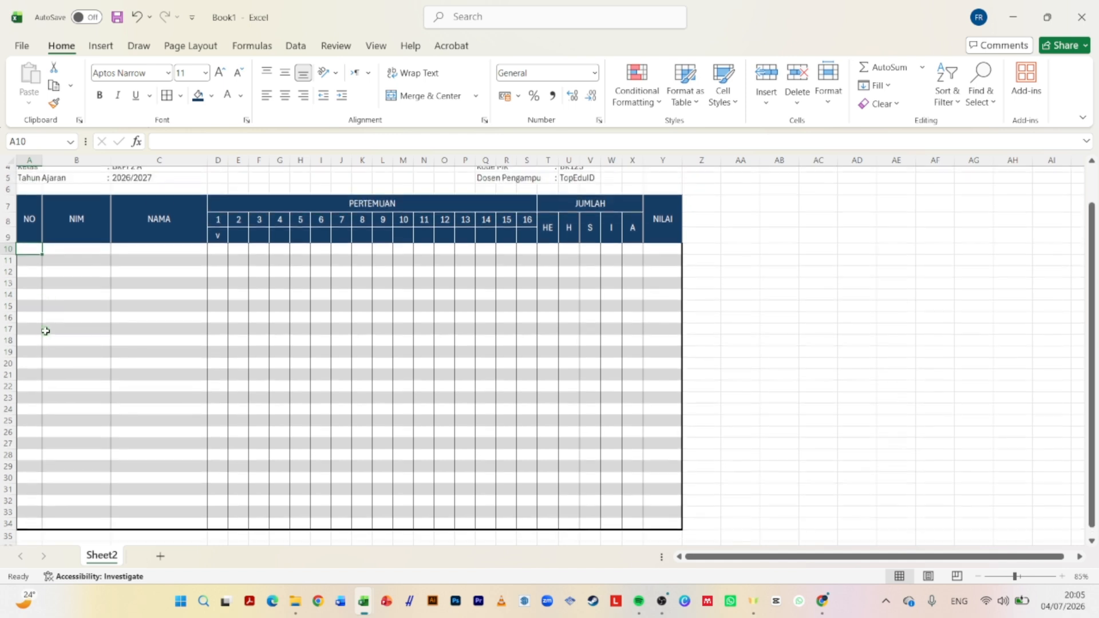
{"action": "type", "text": "1"}
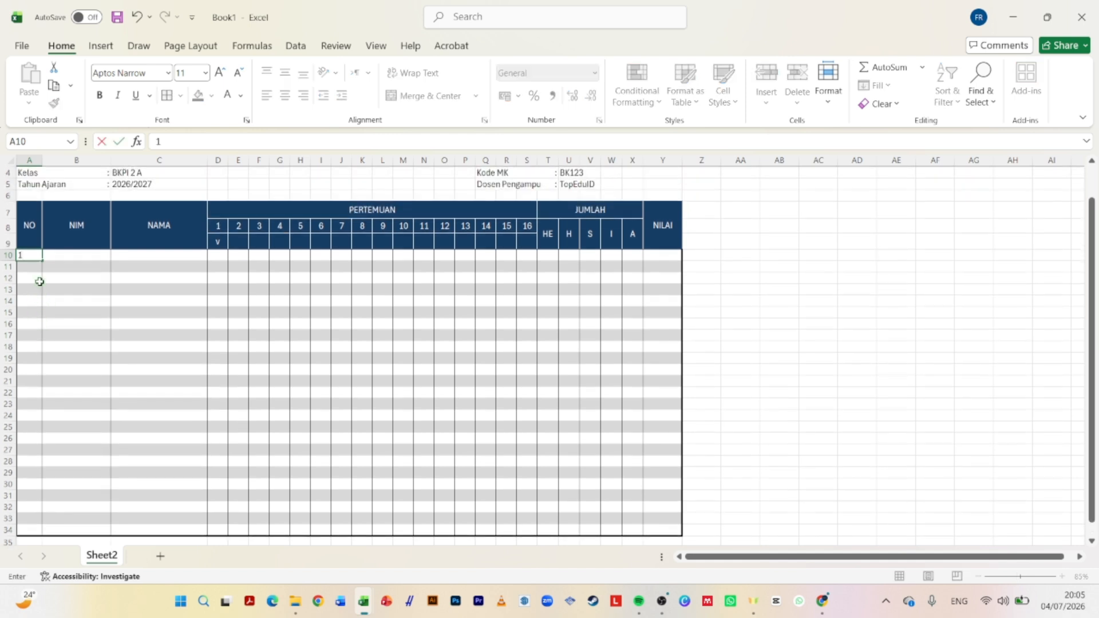
{"action": "key", "text": "Return"}
{"action": "type", "text": "2"}
{"action": "key", "text": "Return"}
Step: Fill the number series from A10:A11 down to A34 without formatting
{"action": "left_click", "coordinate": [38, 258]}
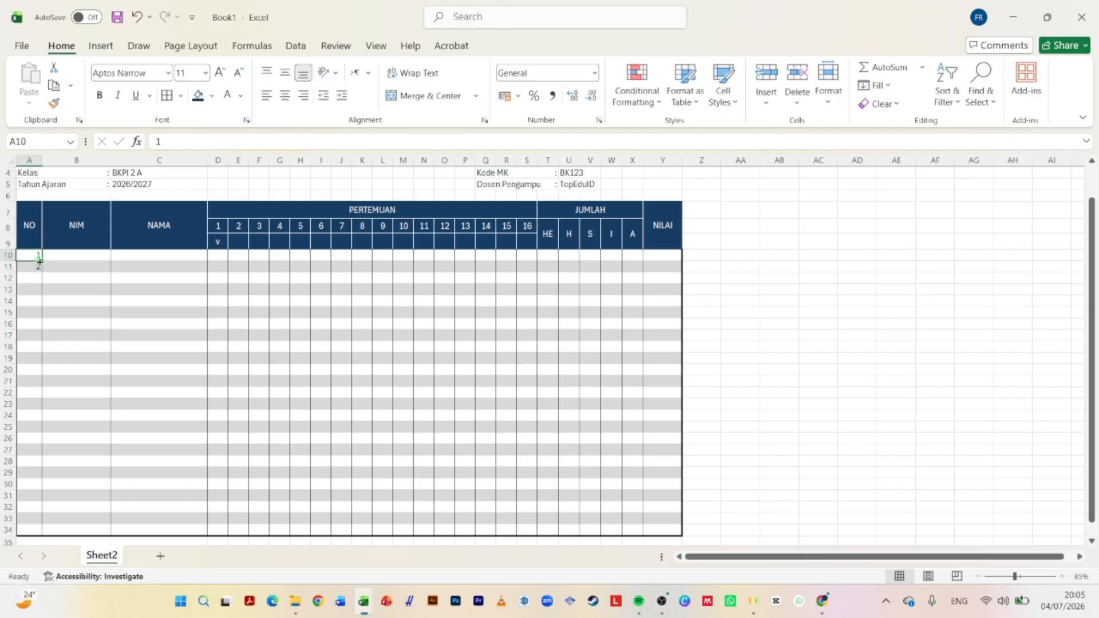
{"action": "left_click_drag", "start_coordinate": [37, 259], "coordinate": [56, 534]}
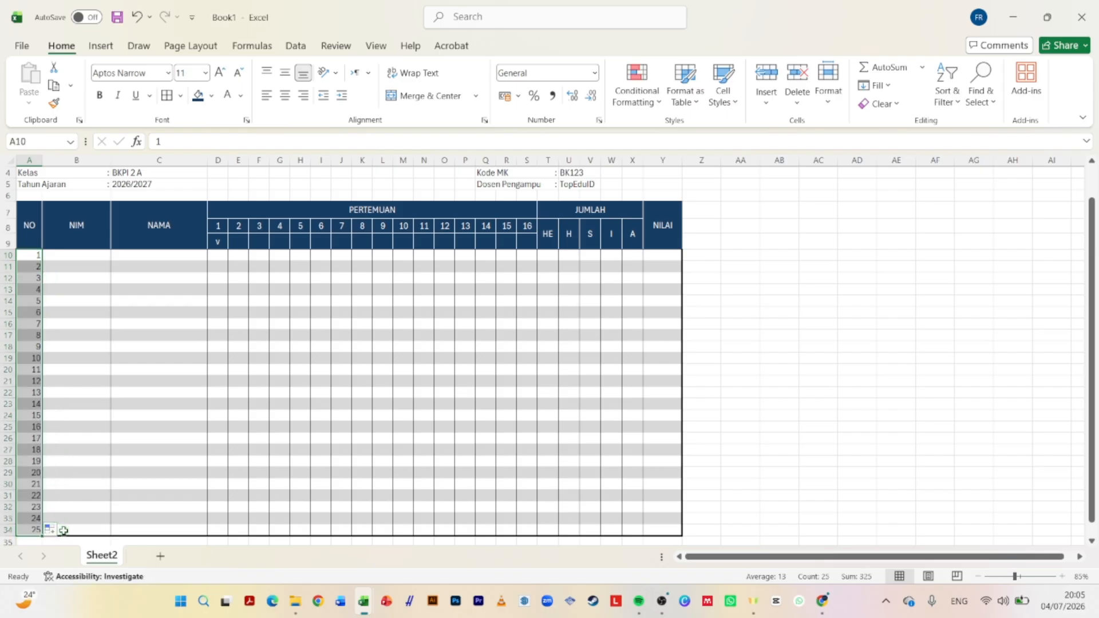
{"action": "left_click", "coordinate": [56, 529]}
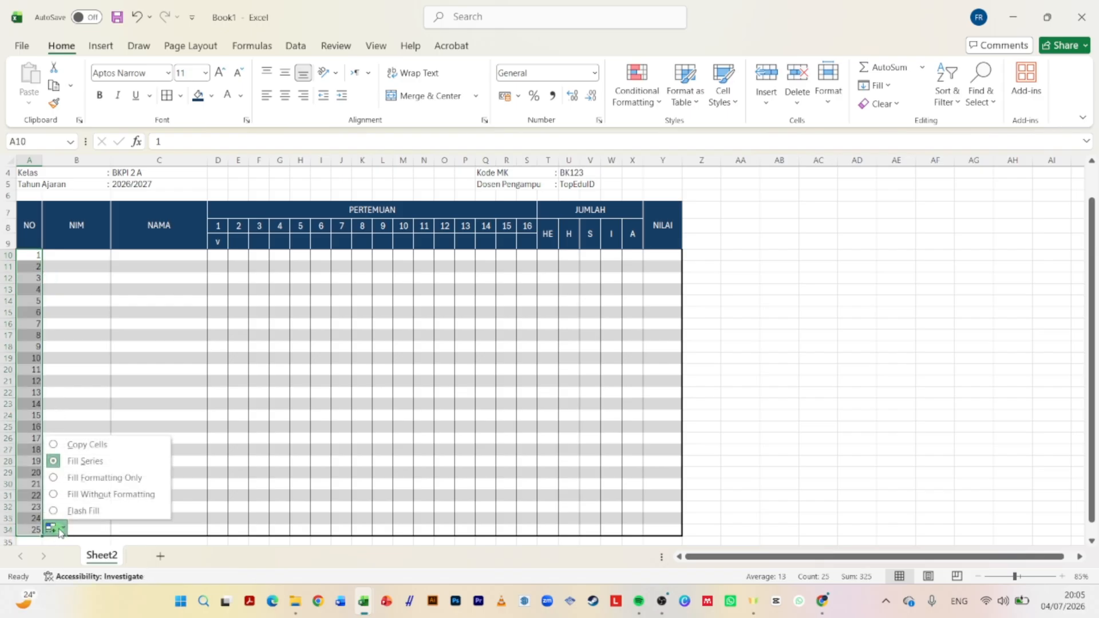
{"action": "left_click", "coordinate": [70, 494]}
{"action": "left_click", "coordinate": [77, 484]}
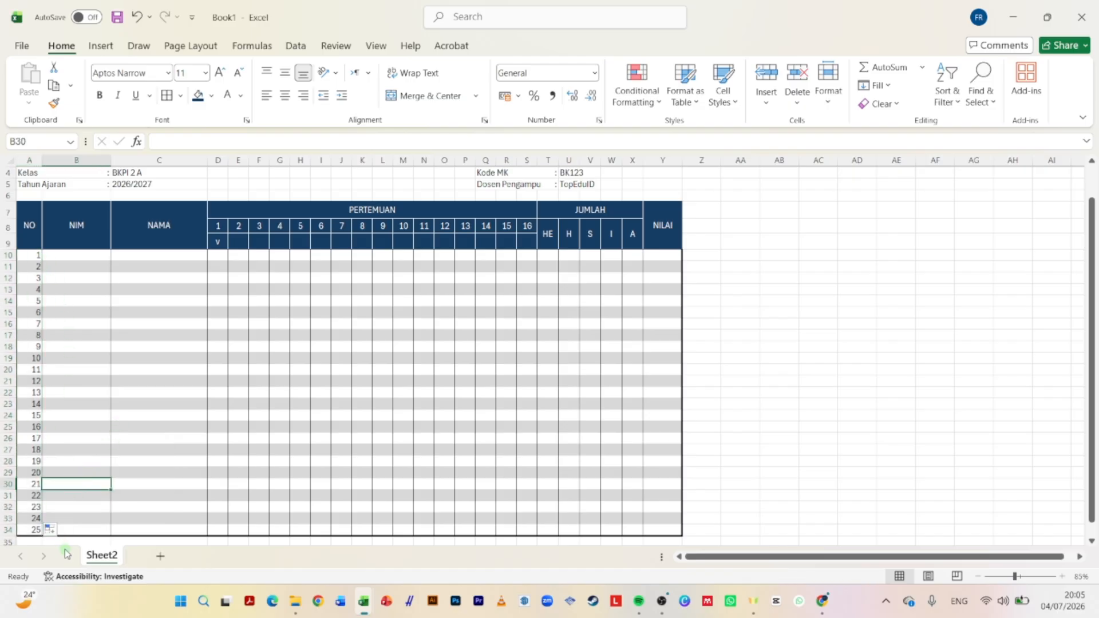
Step: Try the Copy Cells option on the filled NO column, then undo the fill back to the two starting numbers
{"action": "left_click", "coordinate": [56, 532]}
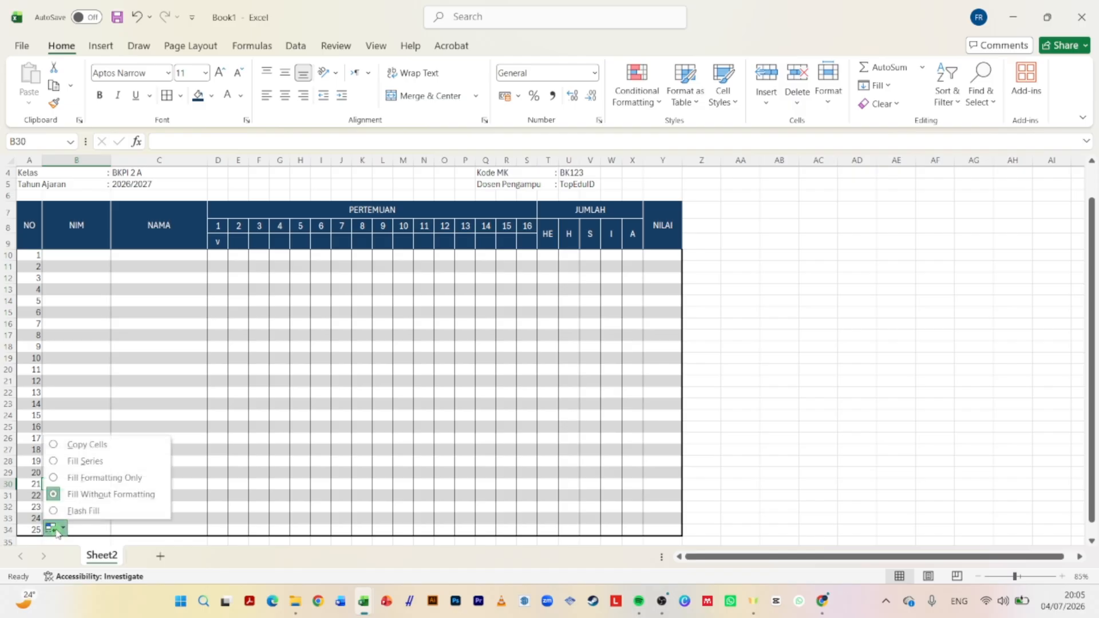
{"action": "left_click", "coordinate": [100, 450]}
{"action": "left_click", "coordinate": [76, 381]}
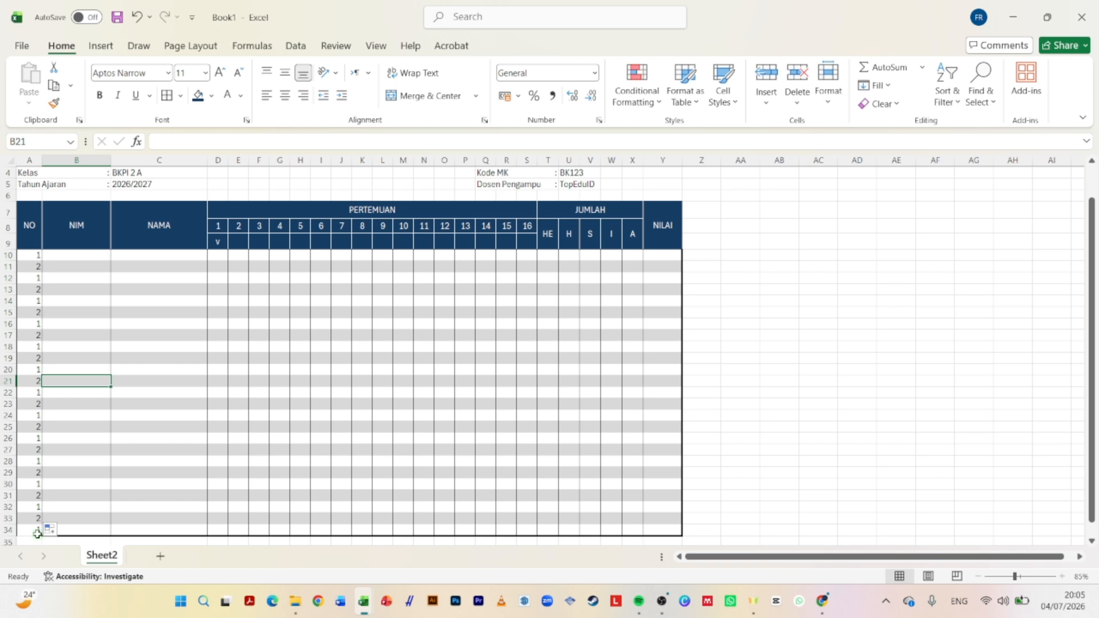
{"action": "key", "text": "ctrl+z"}
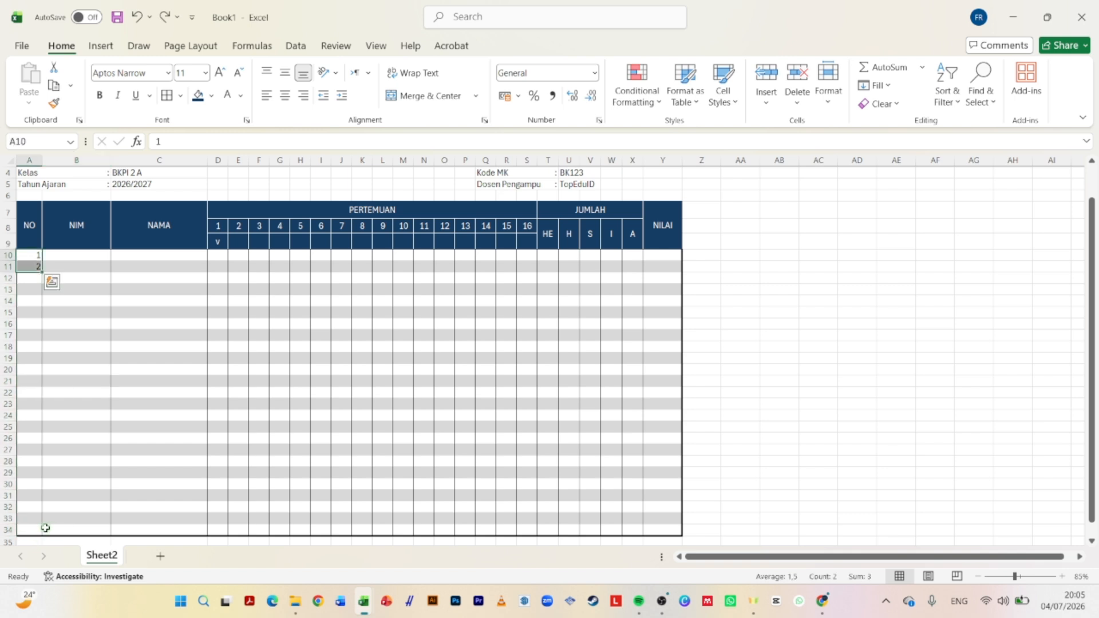
Step: Extend the numbers in A10:A11 as a series down to 25 in A34, using Fill Without Formatting
{"action": "left_click_drag", "start_coordinate": [41, 275], "coordinate": [59, 529]}
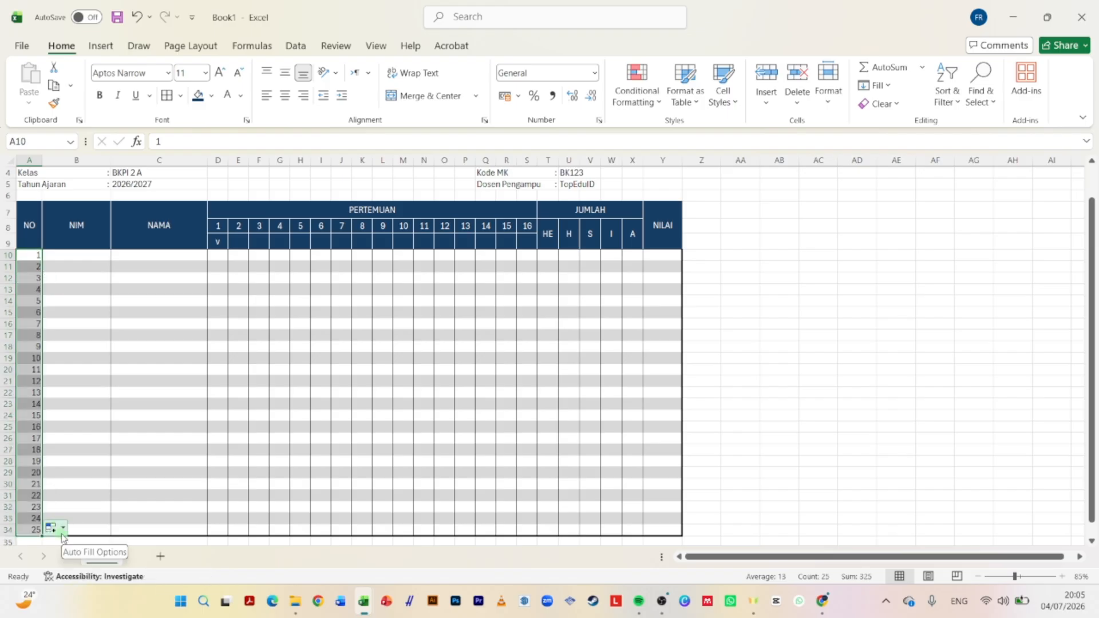
{"action": "left_click", "coordinate": [59, 529]}
{"action": "left_click", "coordinate": [95, 493]}
{"action": "left_click", "coordinate": [118, 461]}
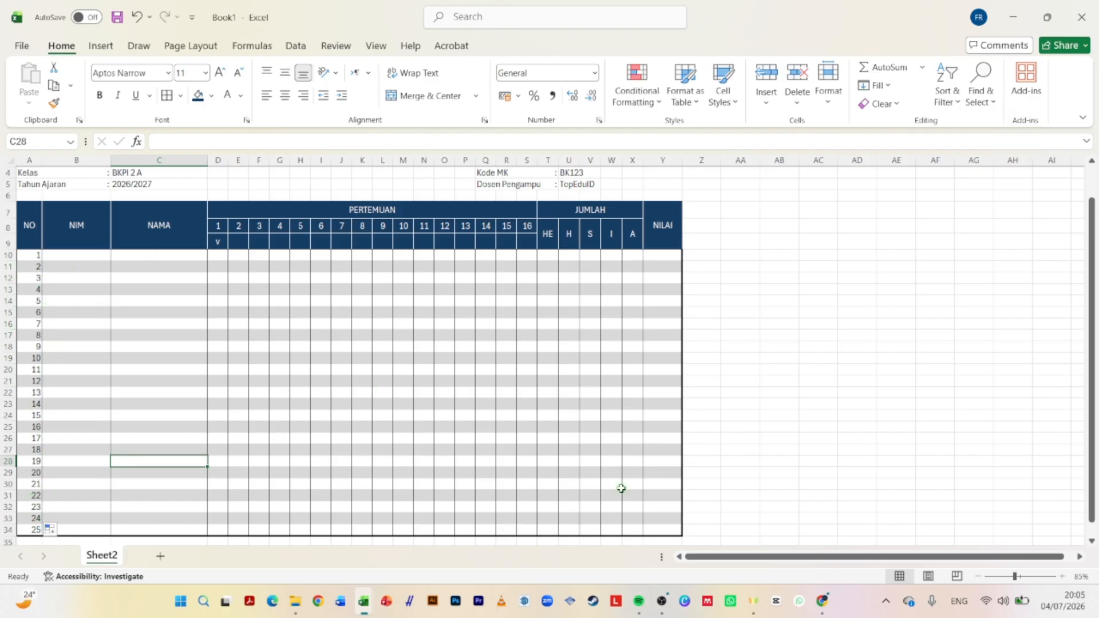
Step: Center the numbers in A10:A34 horizontally and vertically
{"action": "left_click_drag", "start_coordinate": [34, 257], "coordinate": [33, 530]}
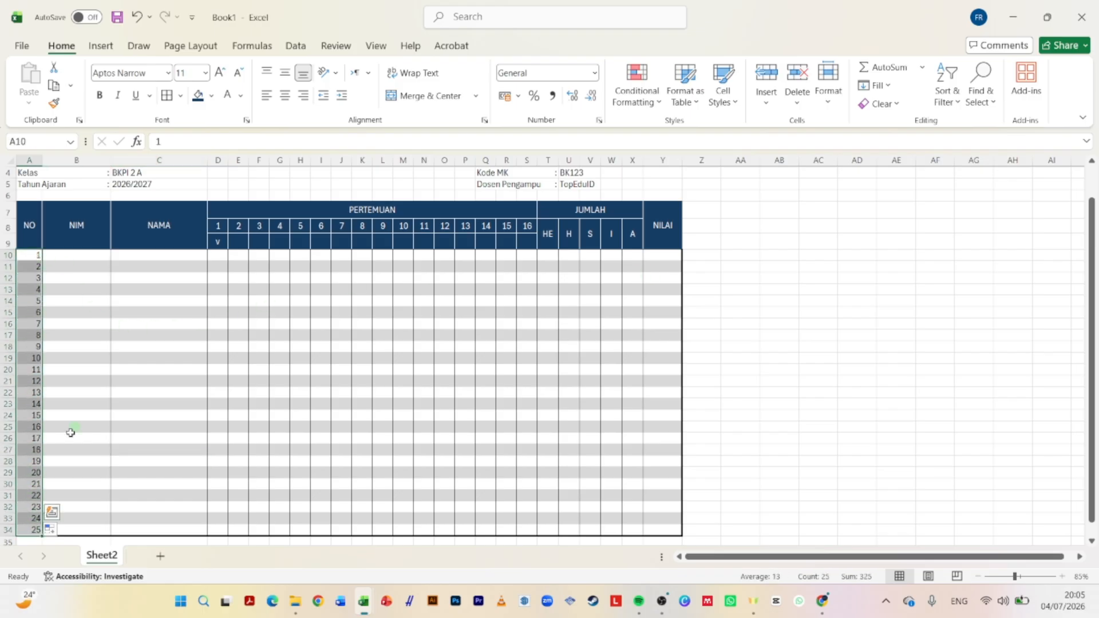
{"action": "left_click", "coordinate": [285, 97]}
{"action": "left_click", "coordinate": [285, 76]}
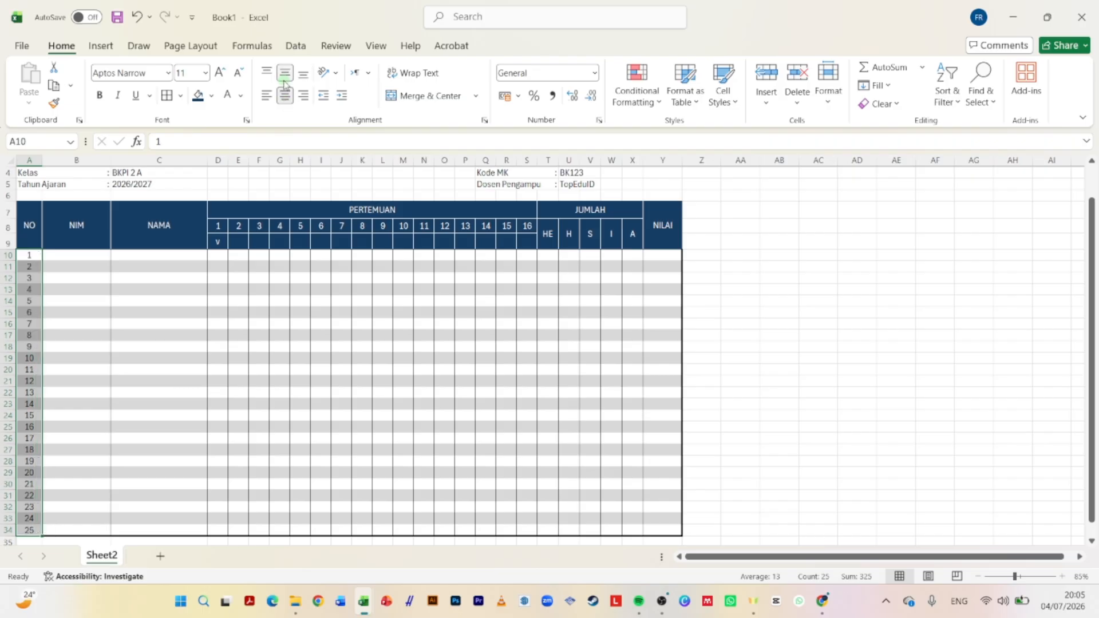
{"action": "left_click", "coordinate": [193, 347]}
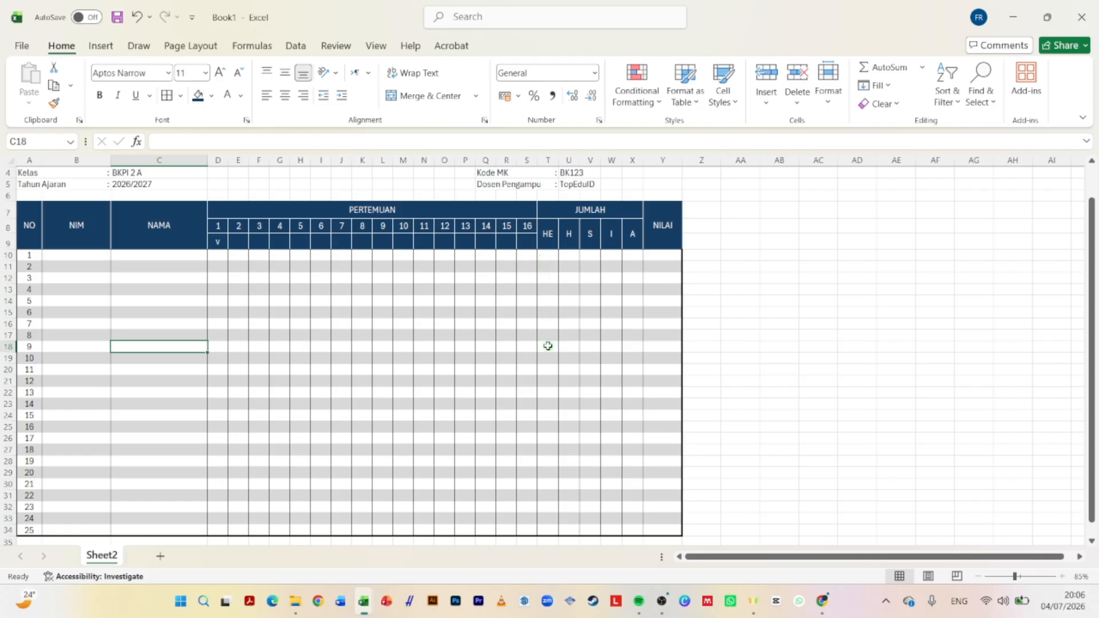
Step: Start a COUNTIF formula in T10 under HE with the mark row D9:S9 as its range
{"action": "left_click", "coordinate": [549, 256]}
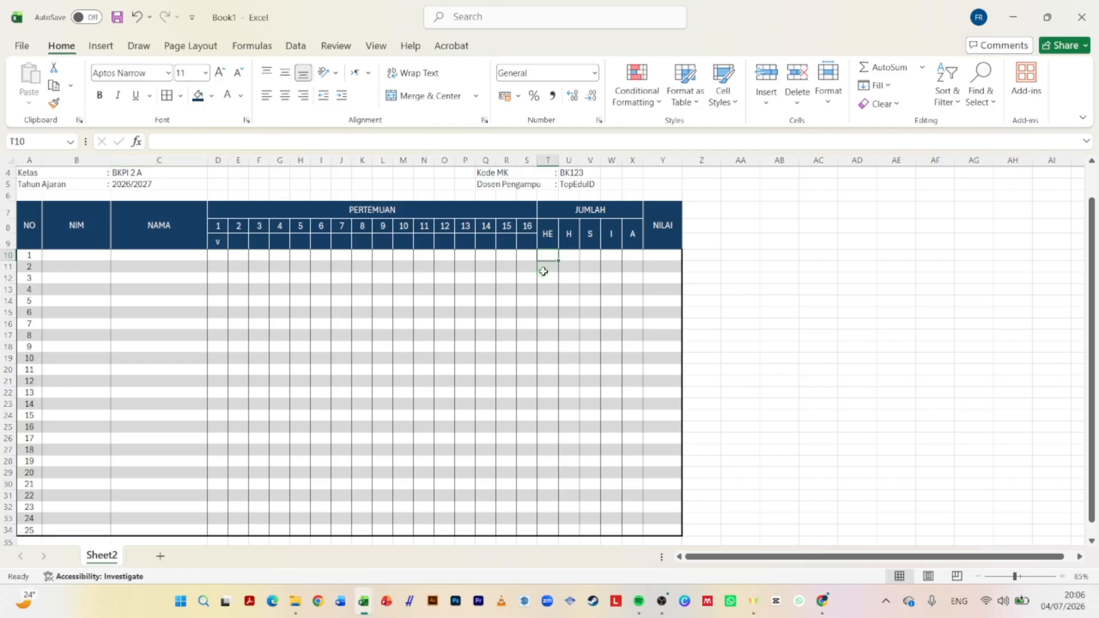
{"action": "type", "text": "="}
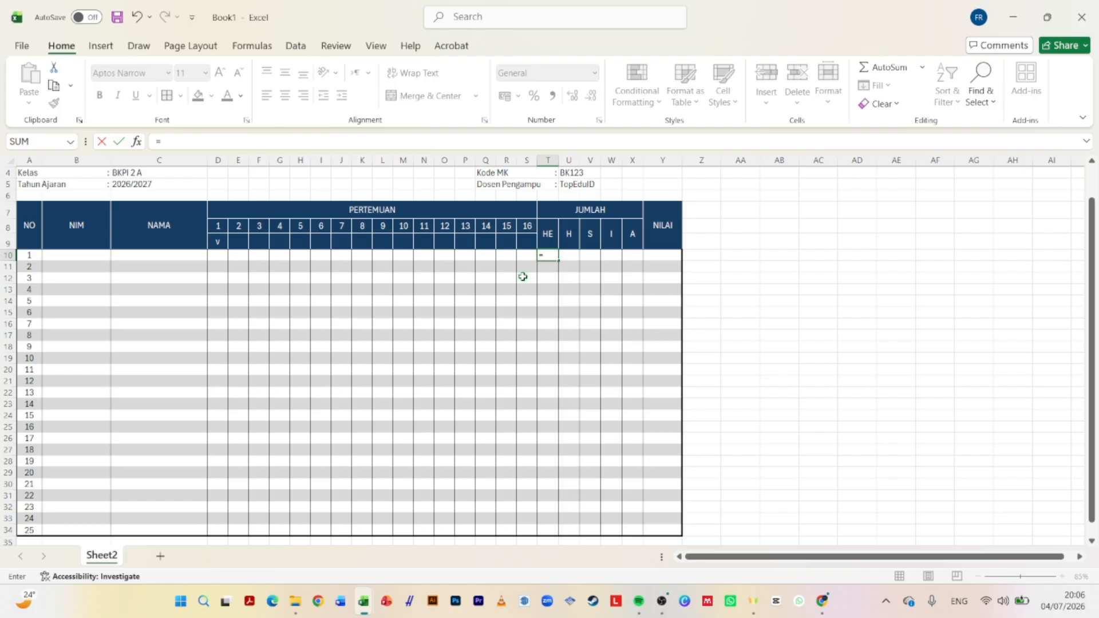
{"action": "type", "text": "cou"}
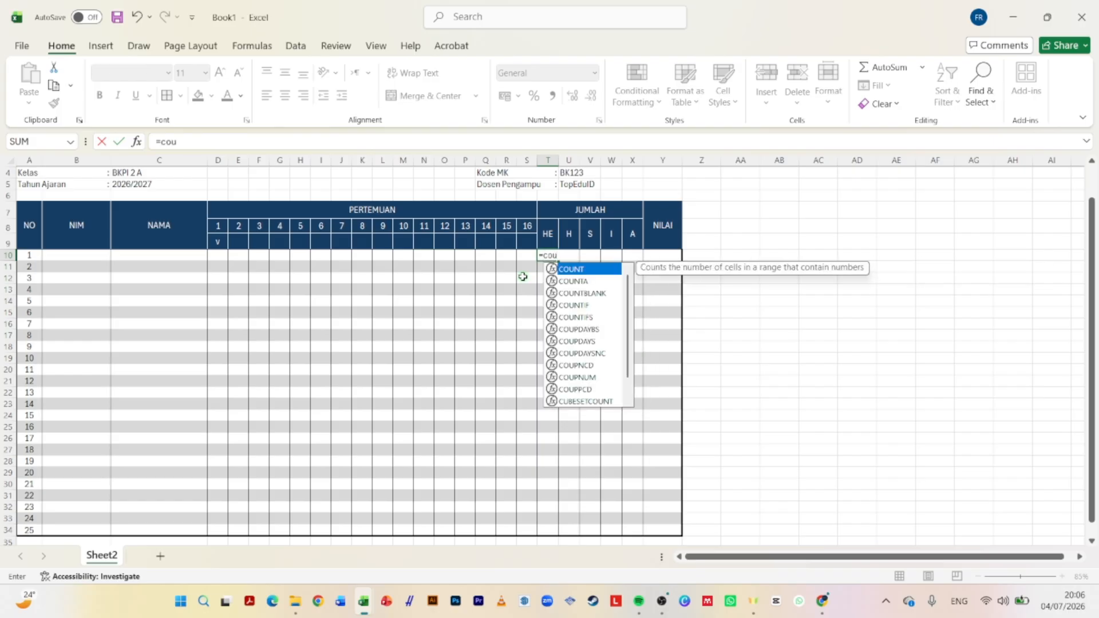
{"action": "key", "text": "Down"}
{"action": "key", "text": "Down"}
{"action": "key", "text": "Down"}
{"action": "key", "text": "Down"}
{"action": "key", "text": "Up"}
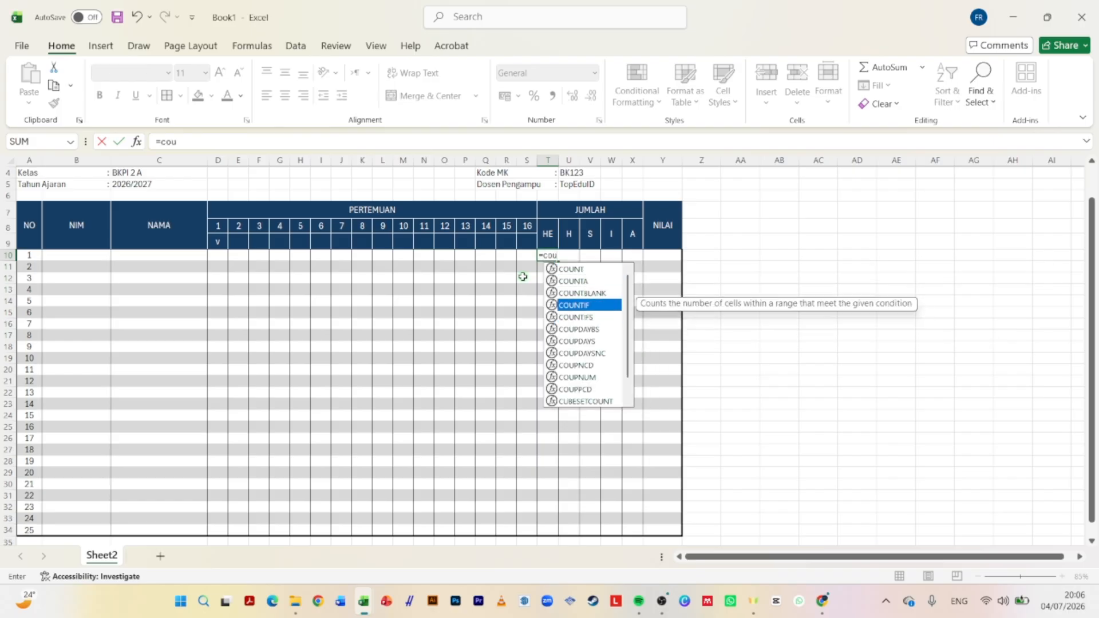
{"action": "key", "text": "Tab"}
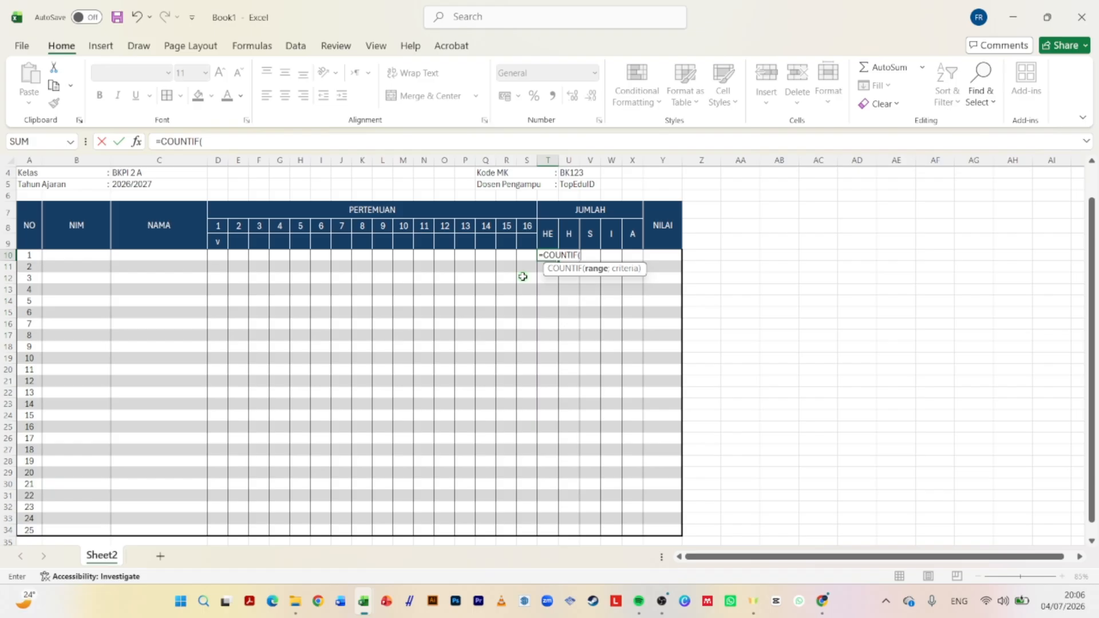
{"action": "left_click_drag", "start_coordinate": [219, 241], "coordinate": [531, 245]}
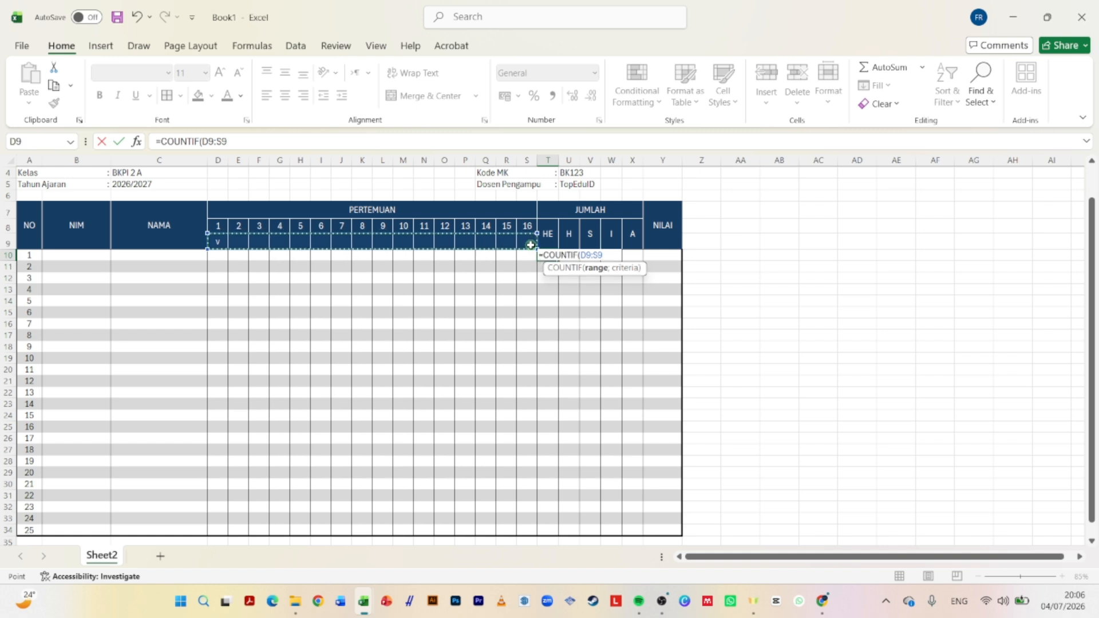
Step: Make the COUNTIF range absolute as $D$9:$S$9 and complete the formula in T10 with the criterion "V"
{"action": "left_click", "coordinate": [249, 142]}
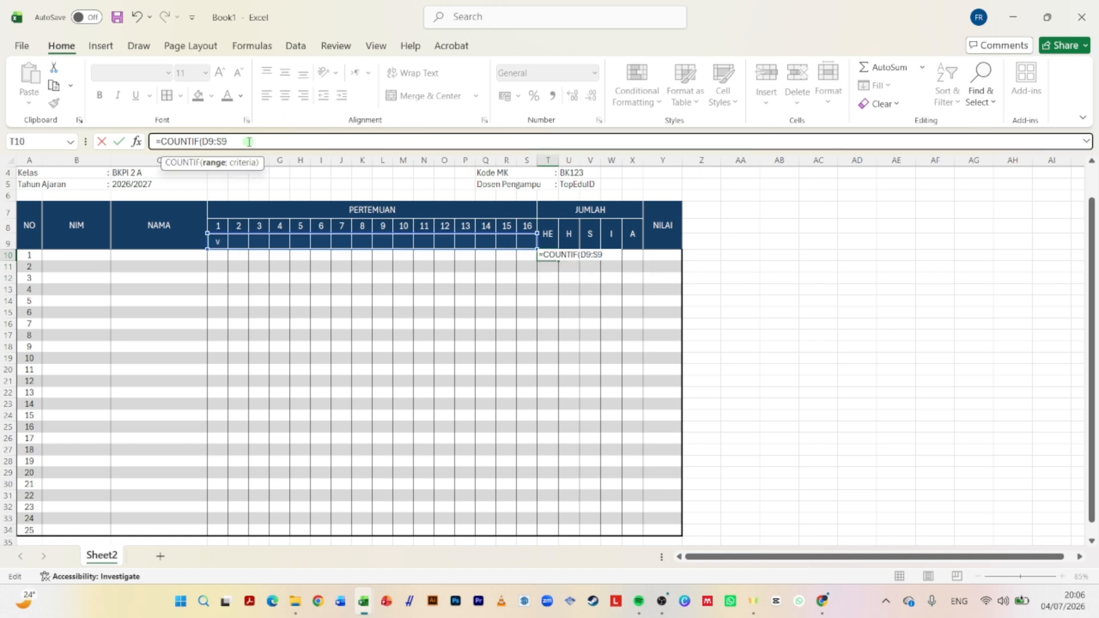
{"action": "left_click_drag", "start_coordinate": [249, 141], "coordinate": [208, 141]}
{"action": "key", "text": "F4"}
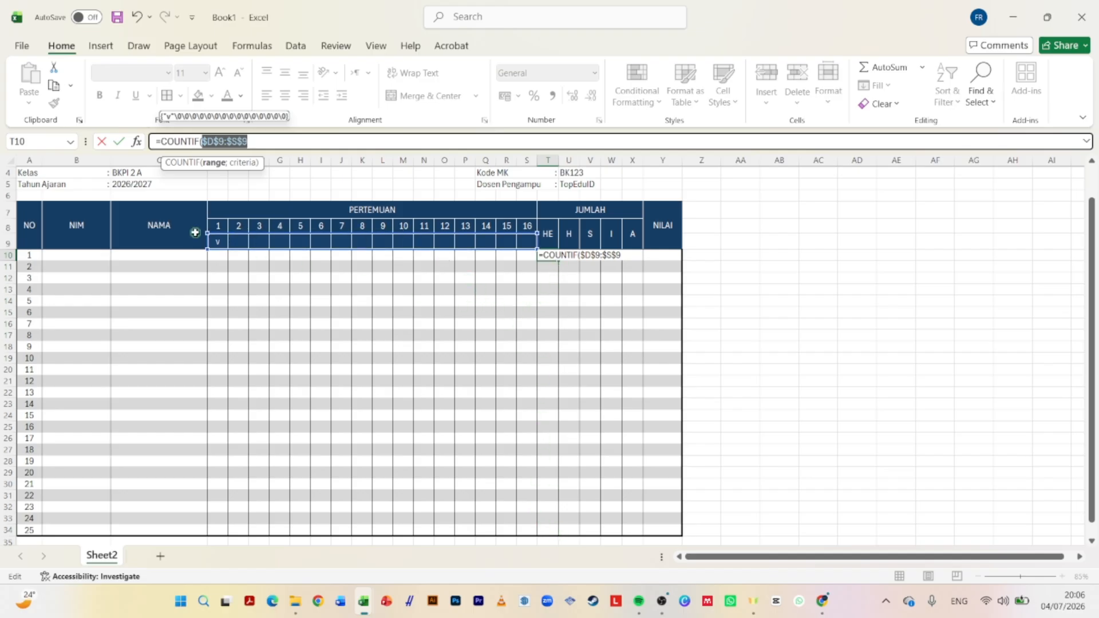
{"action": "left_click", "coordinate": [253, 140]}
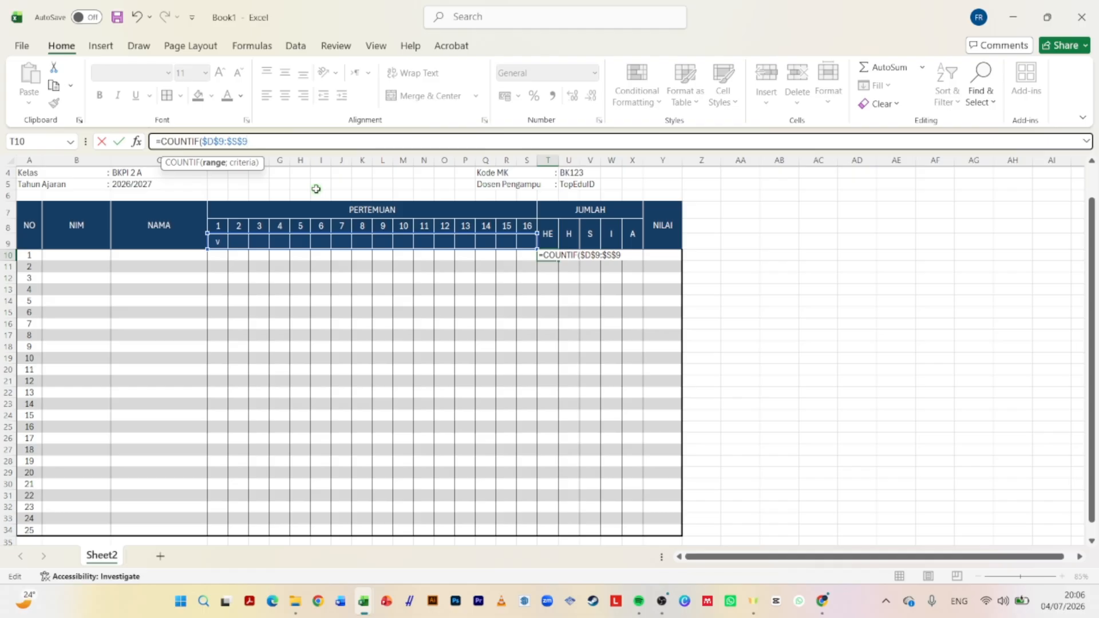
{"action": "type", "text": ";\"V"}
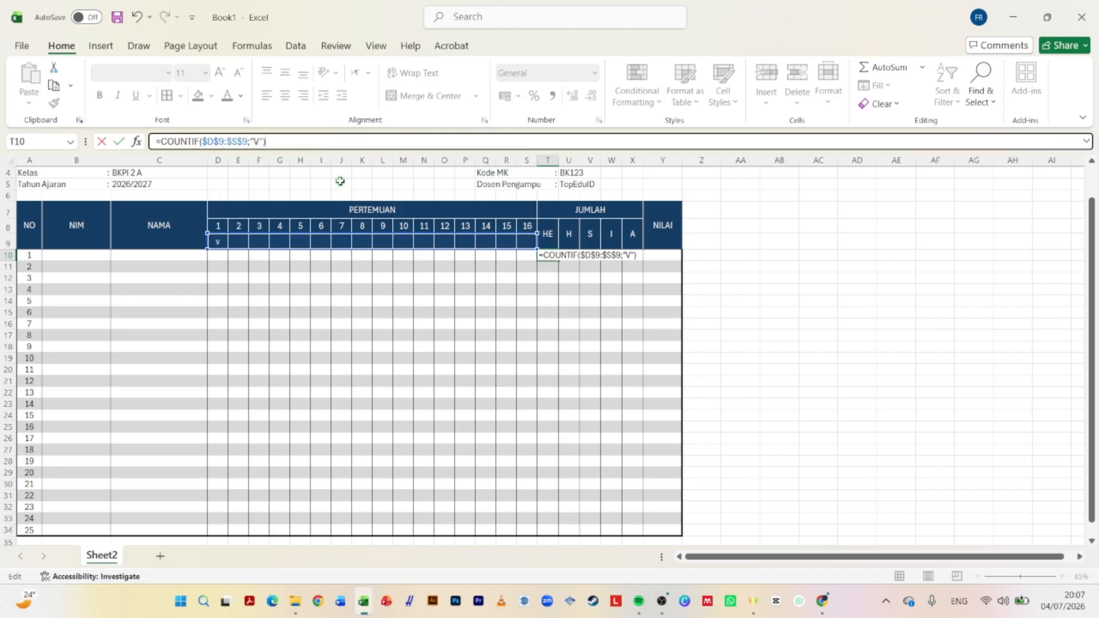
{"action": "key", "text": "Return"}
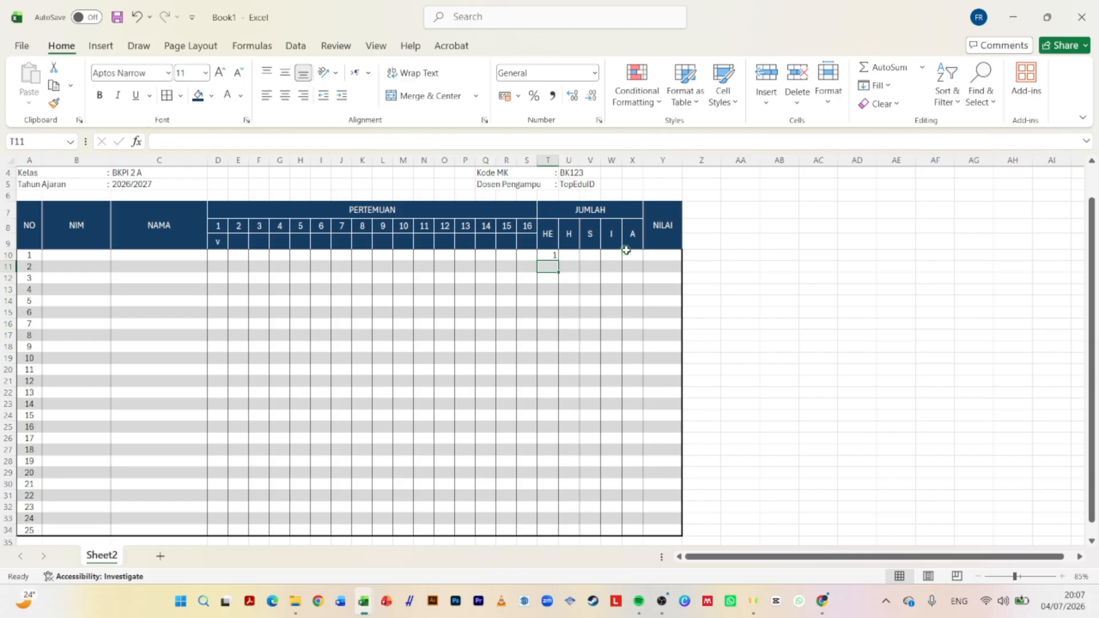
Step: Copy the COUNTIF formula from T10 down to T34 using Fill Without Formatting
{"action": "left_click", "coordinate": [552, 255]}
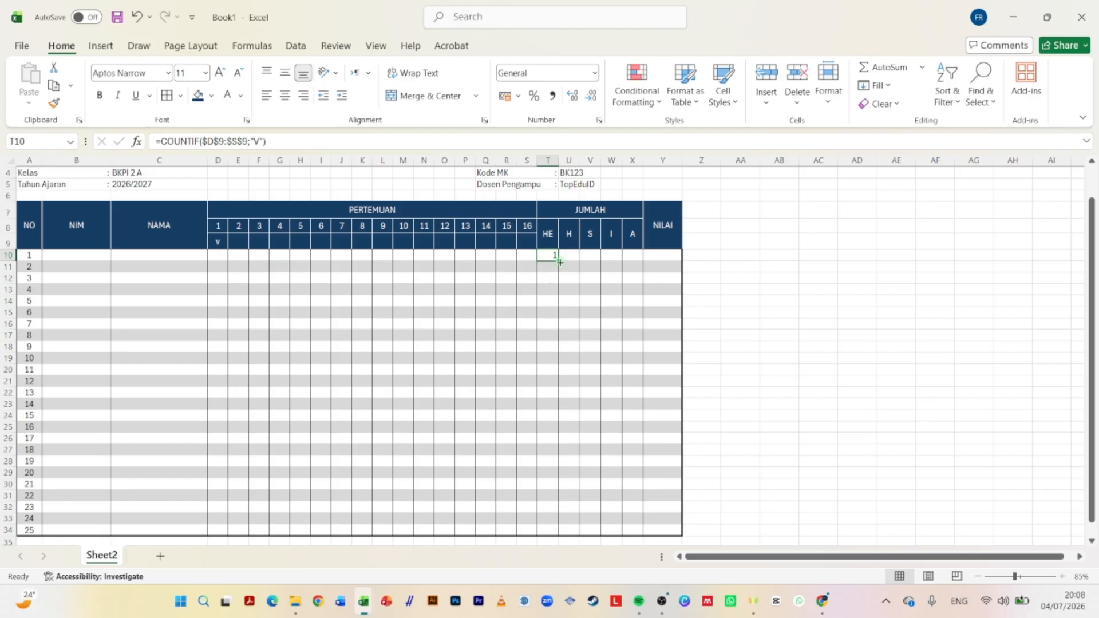
{"action": "left_click_drag", "start_coordinate": [560, 261], "coordinate": [577, 524]}
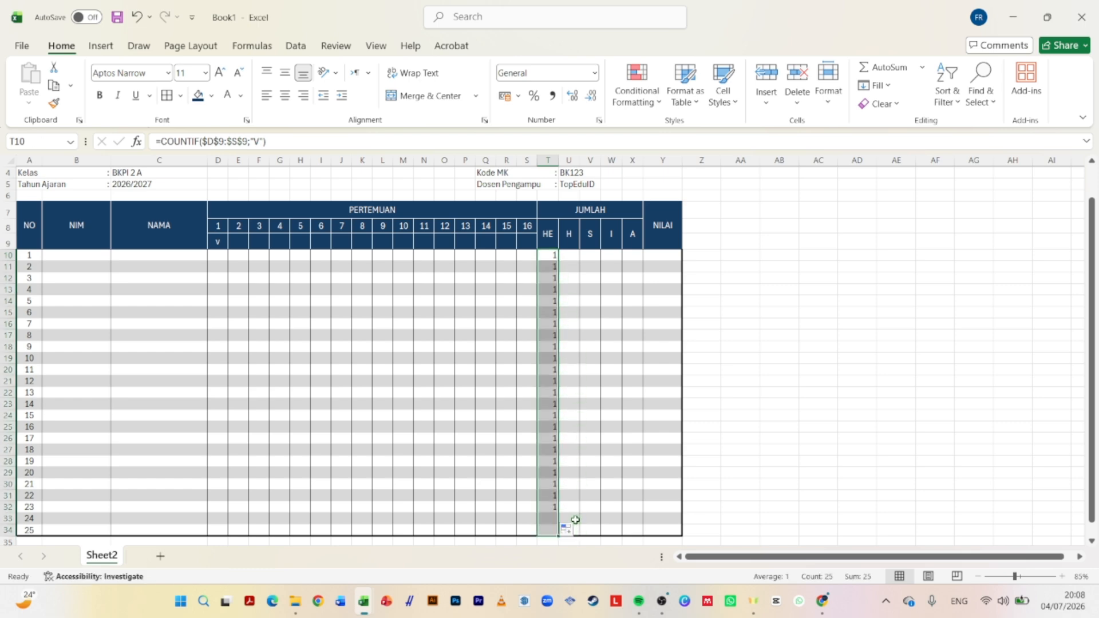
{"action": "left_click", "coordinate": [569, 527]}
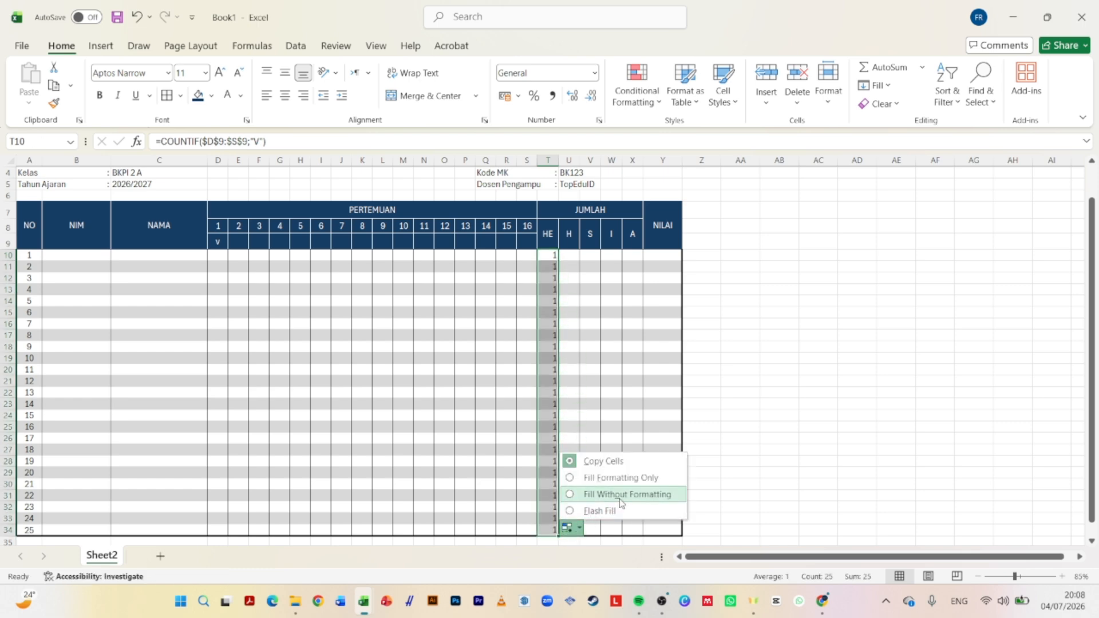
{"action": "left_click", "coordinate": [622, 495]}
{"action": "left_click", "coordinate": [569, 526]}
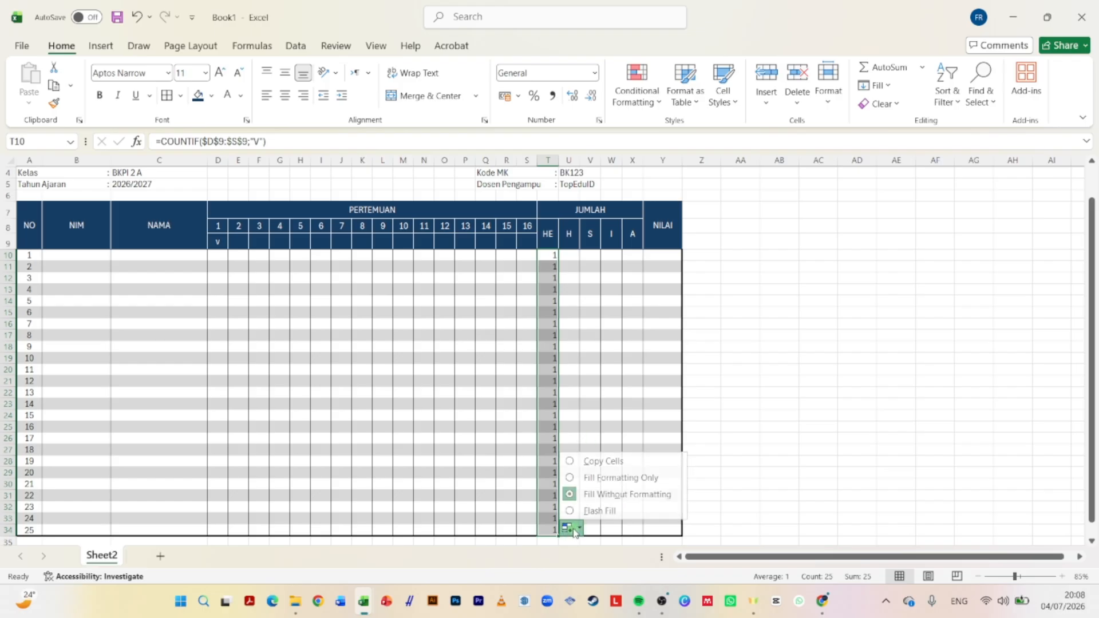
{"action": "left_click", "coordinate": [586, 498]}
{"action": "left_click", "coordinate": [598, 337]}
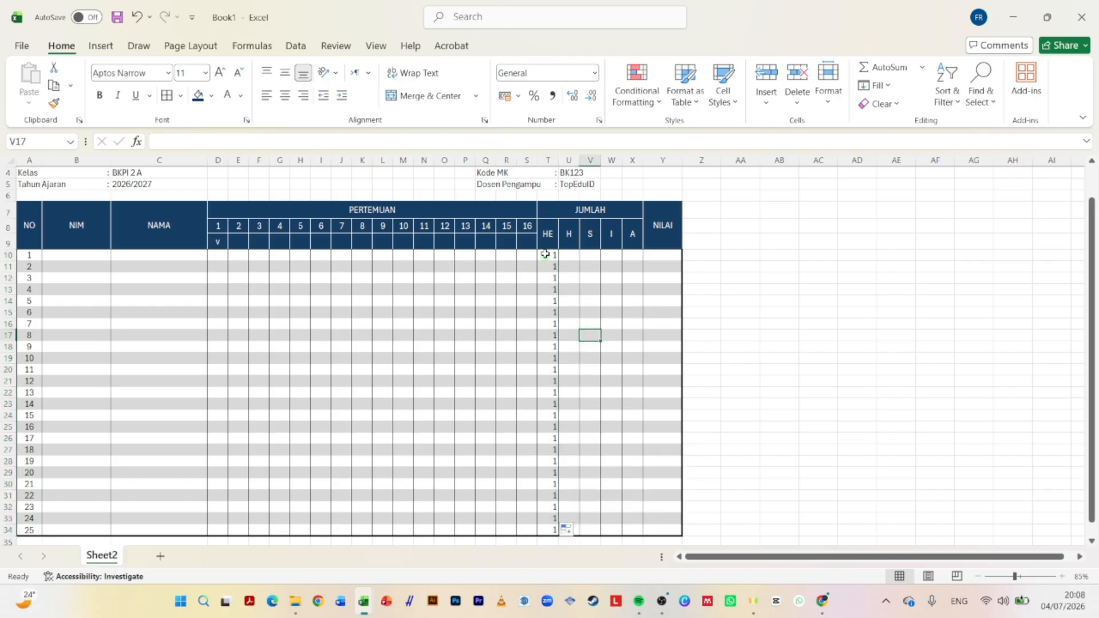
Step: Center the HE totals in T10:T34 horizontally
{"action": "left_click_drag", "start_coordinate": [547, 255], "coordinate": [556, 528]}
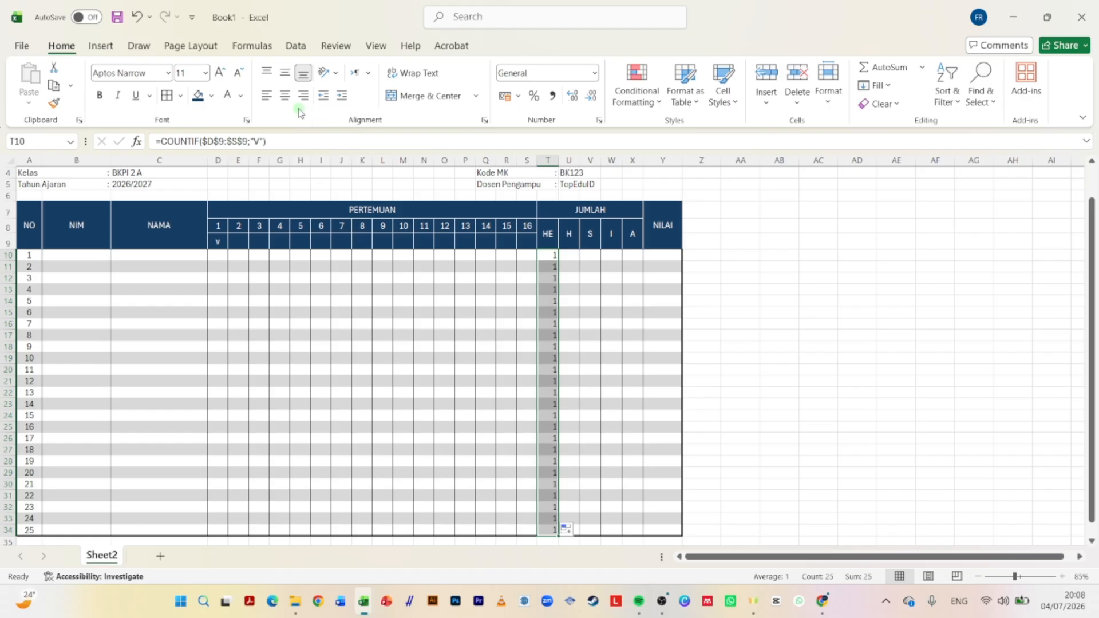
{"action": "left_click", "coordinate": [285, 96]}
{"action": "left_click", "coordinate": [361, 267]}
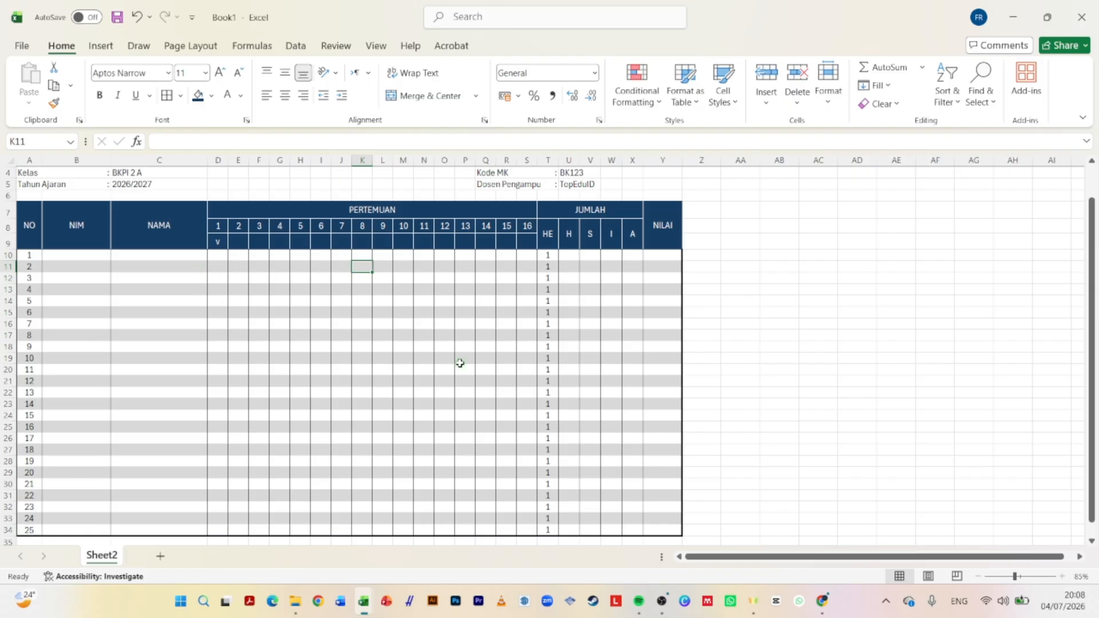
{"action": "left_click", "coordinate": [551, 440]}
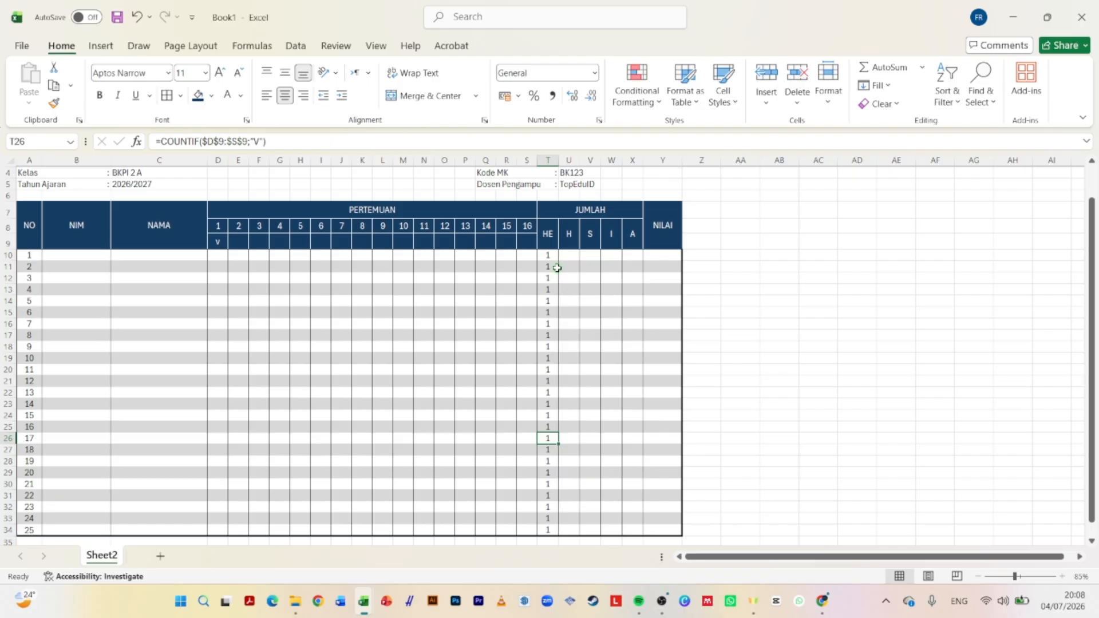
Step: Enter a sample student ID number under NIM in B10 and the name "mahasiswa 1" in C10
{"action": "left_click", "coordinate": [97, 254]}
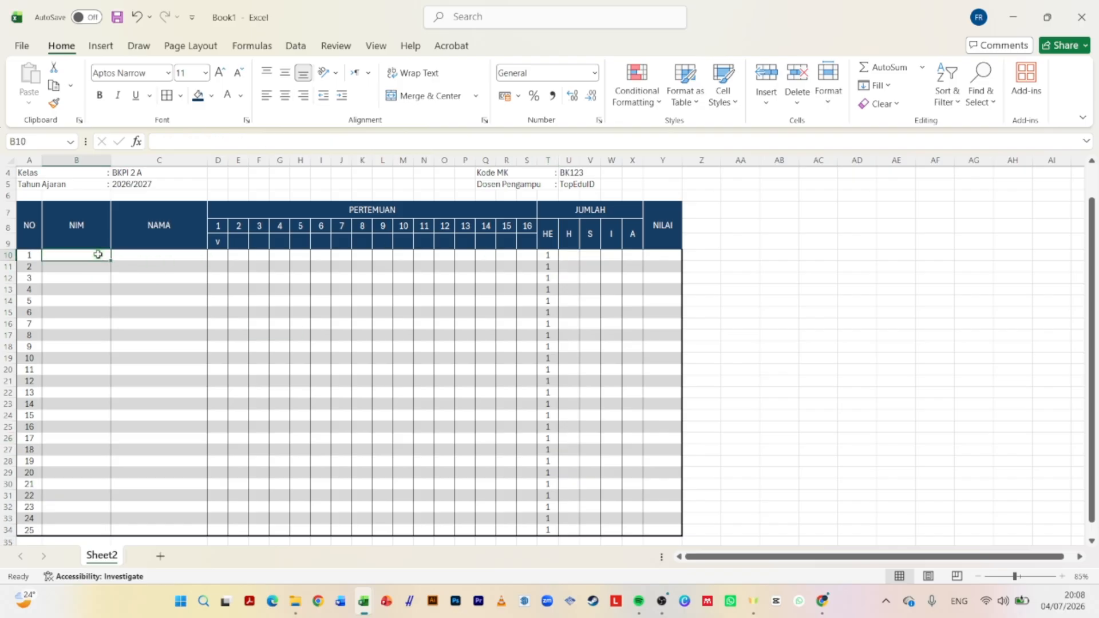
{"action": "type", "text": "123"}
{"action": "key", "text": "Tab"}
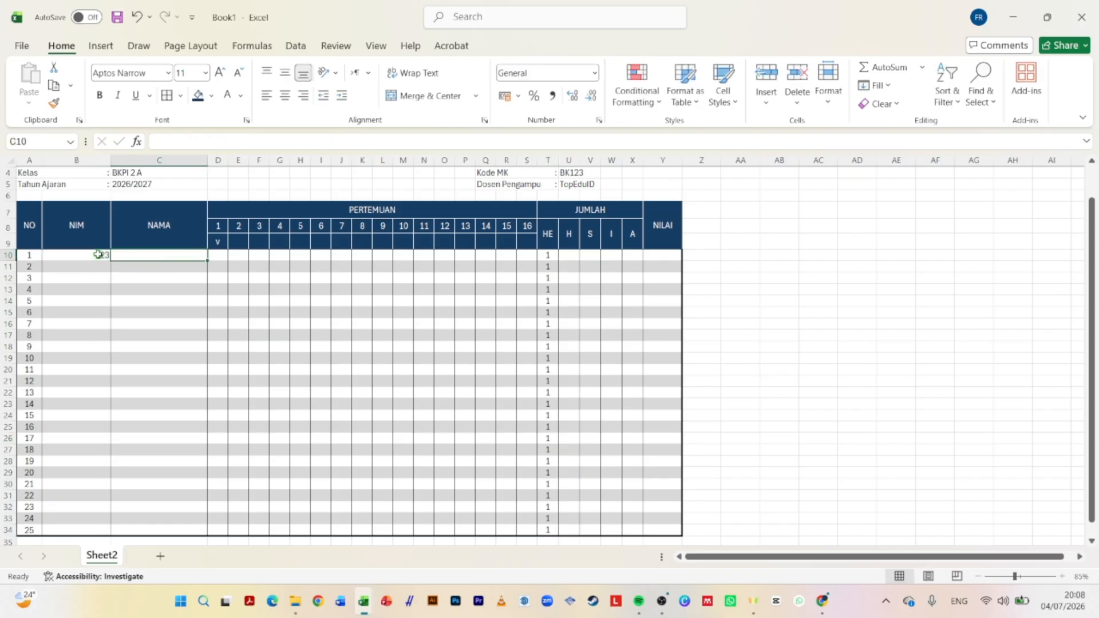
{"action": "type", "text": "mahasiswa"}
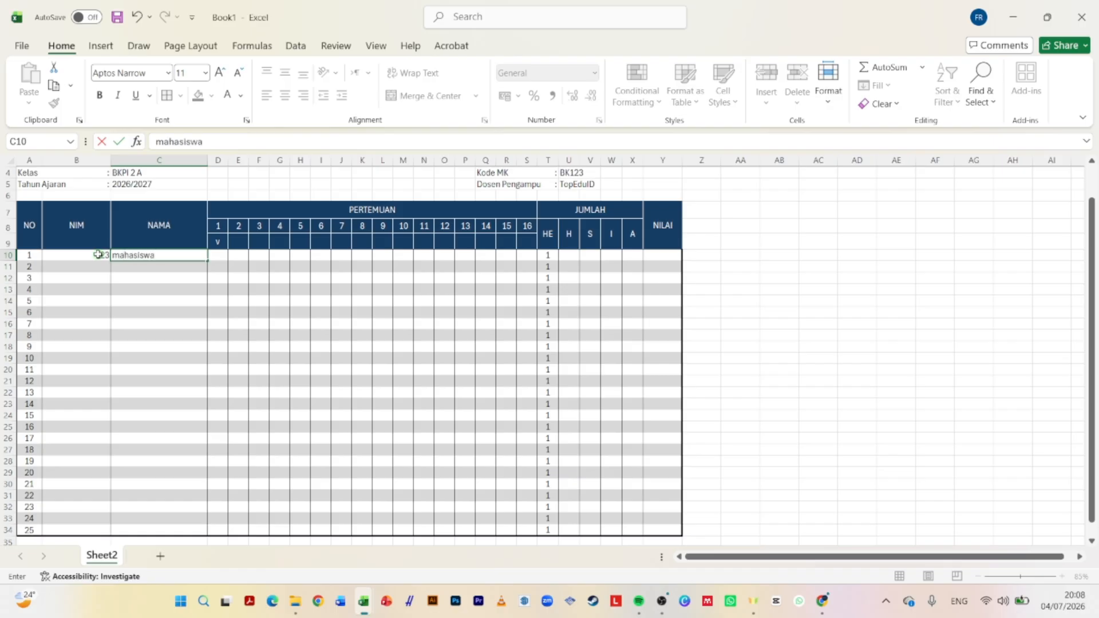
{"action": "type", "text": " 1"}
{"action": "key", "text": "Return"}
Step: Extend the sample student entry in B10:C10 as a series down to row 15
{"action": "left_click", "coordinate": [98, 256]}
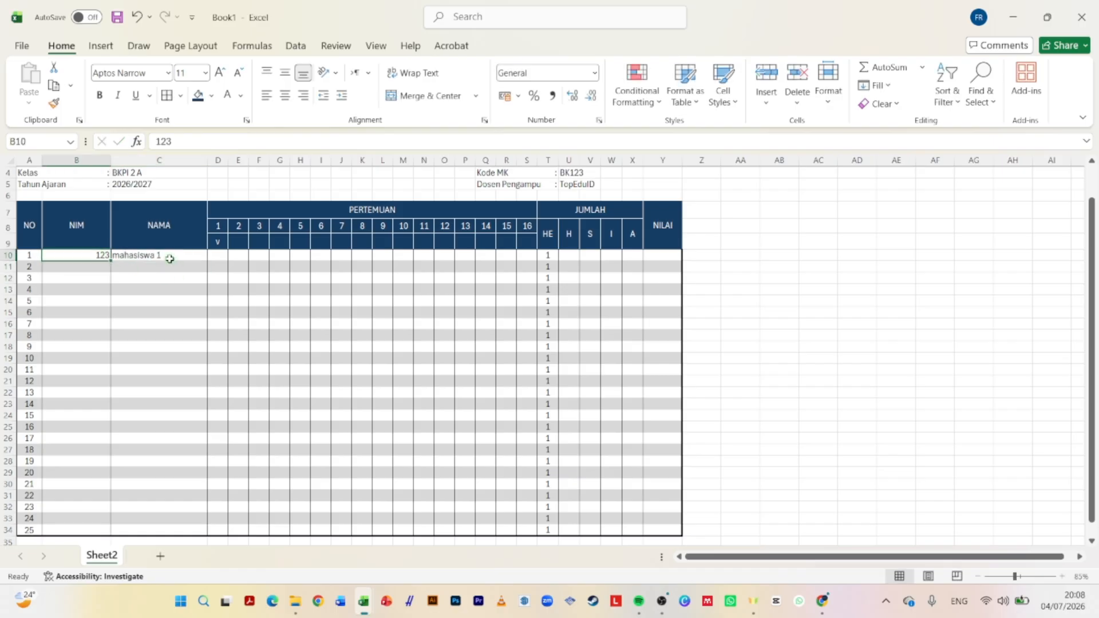
{"action": "left_click", "coordinate": [169, 259], "text": "shift"}
{"action": "left_click_drag", "start_coordinate": [208, 262], "coordinate": [193, 313]}
{"action": "left_click", "coordinate": [175, 302]}
{"action": "left_click", "coordinate": [157, 334]}
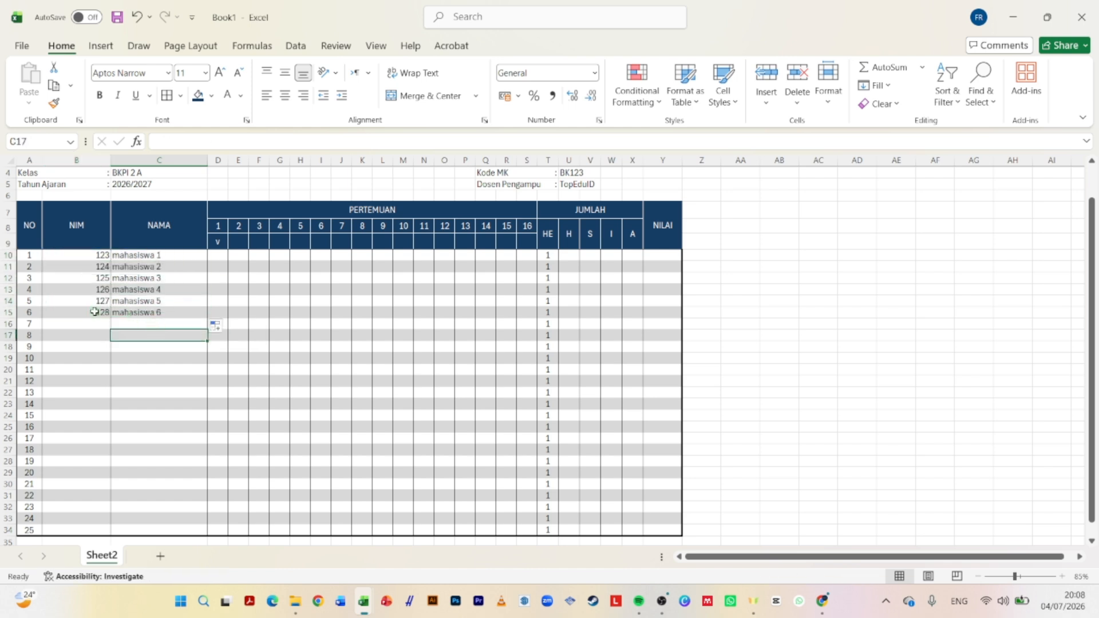
{"action": "left_click", "coordinate": [120, 324]}
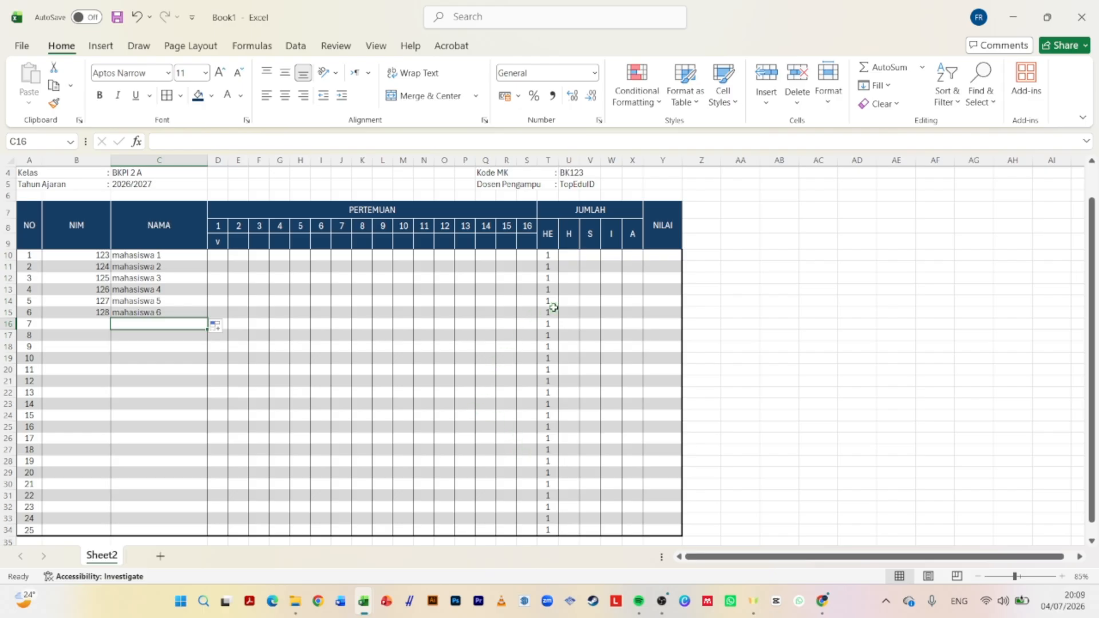
Step: Insert an IF function before COUNTIF in T10's formula, with name cell C10 as its logical test
{"action": "left_click", "coordinate": [547, 255]}
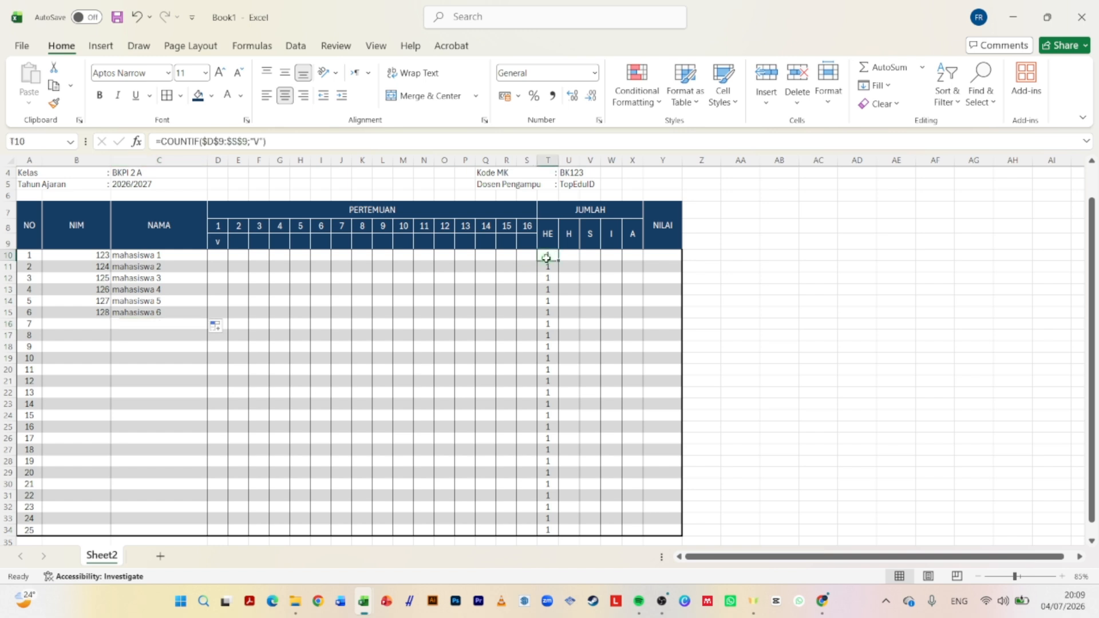
{"action": "left_click", "coordinate": [162, 143]}
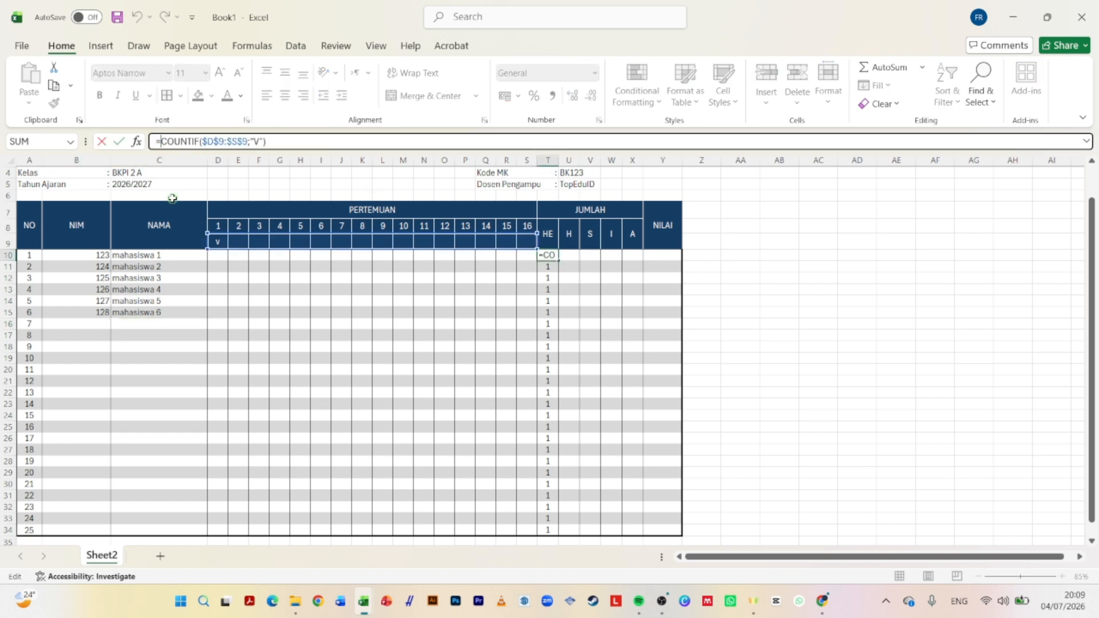
{"action": "type", "text": "if"}
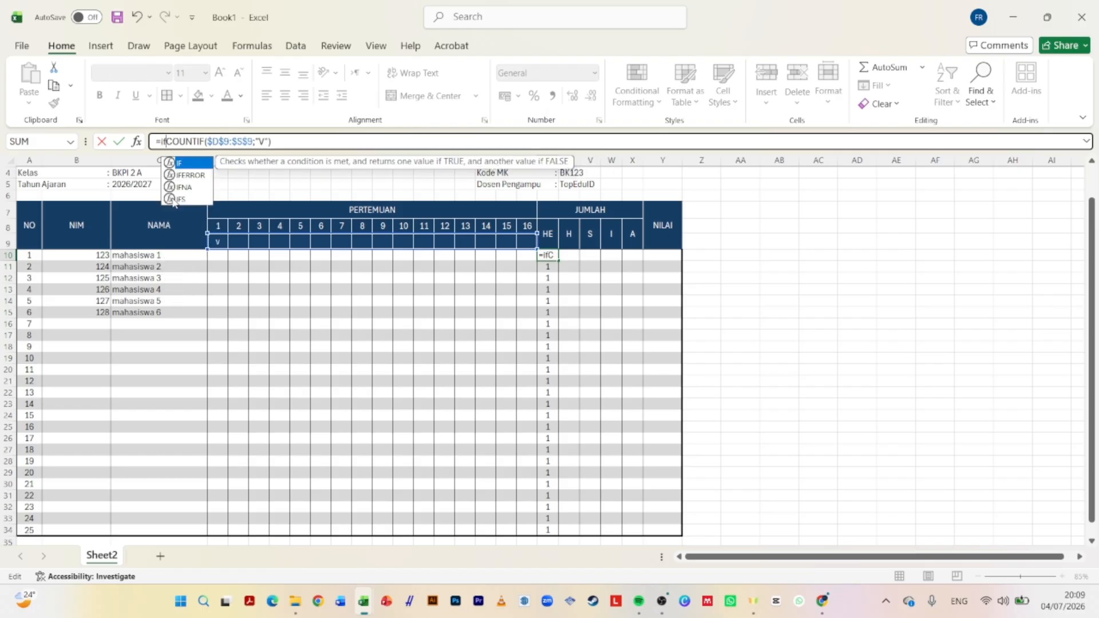
{"action": "type", "text": "("}
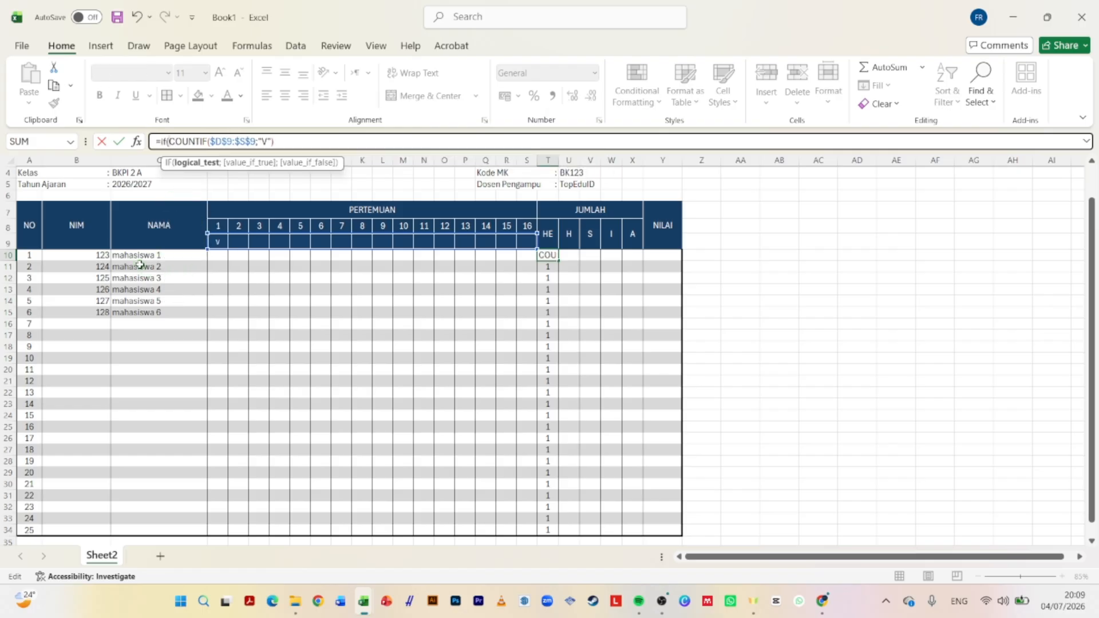
{"action": "left_click", "coordinate": [141, 256]}
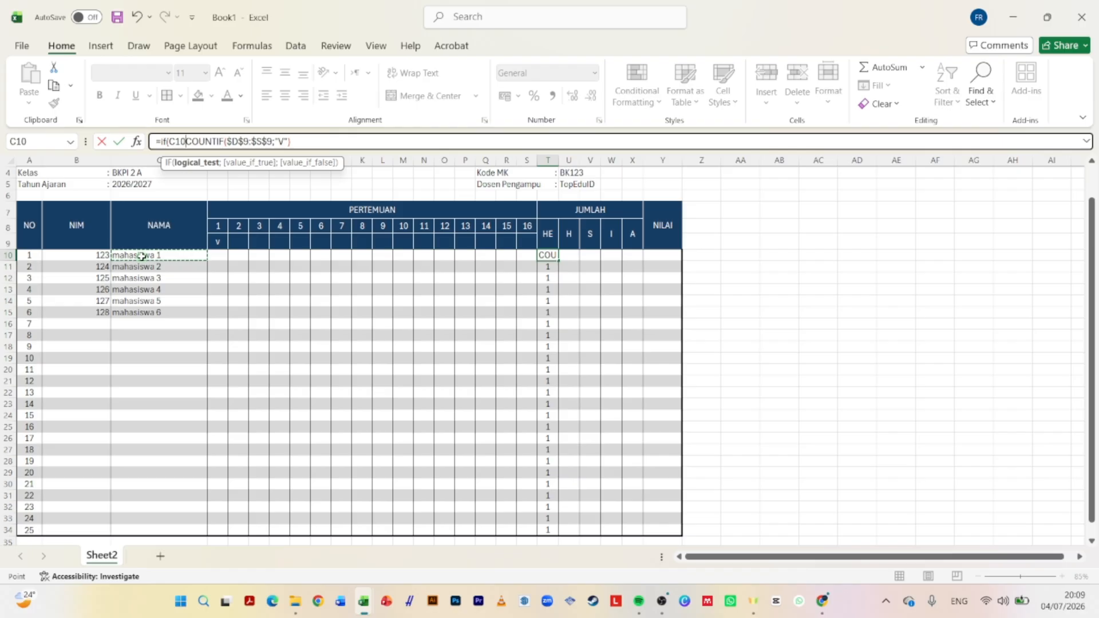
Step: Lock only the column of the C10 reference in T10's IF formula, making it $C10
{"action": "key", "text": "F4"}
{"action": "key", "text": "F4"}
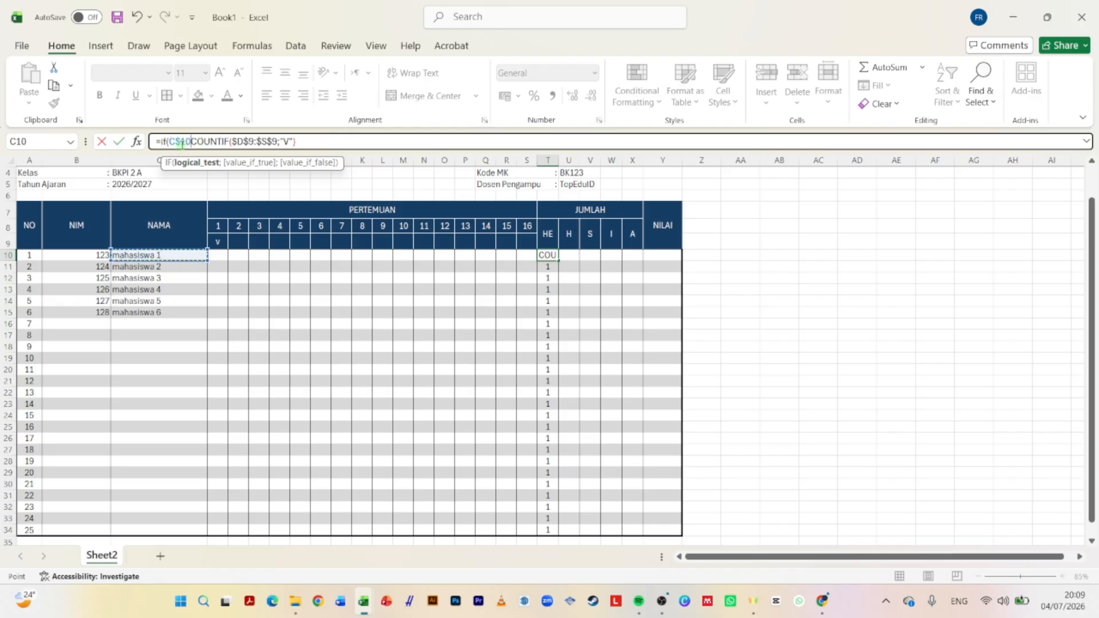
{"action": "left_click", "coordinate": [180, 143]}
{"action": "key", "text": "BackSpace"}
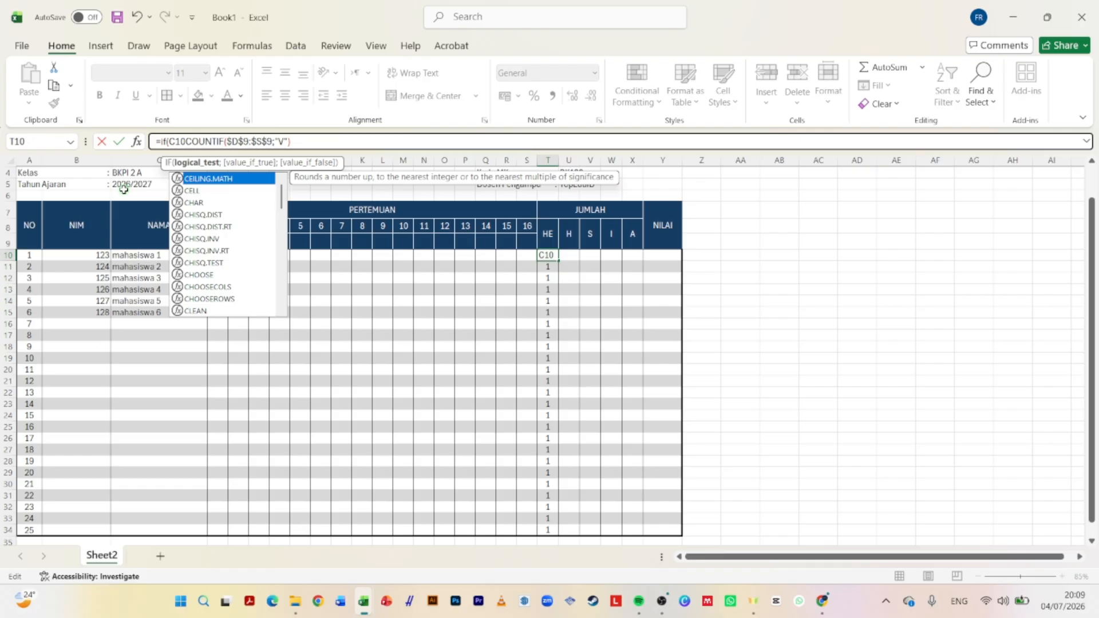
{"action": "left_click", "coordinate": [171, 141]}
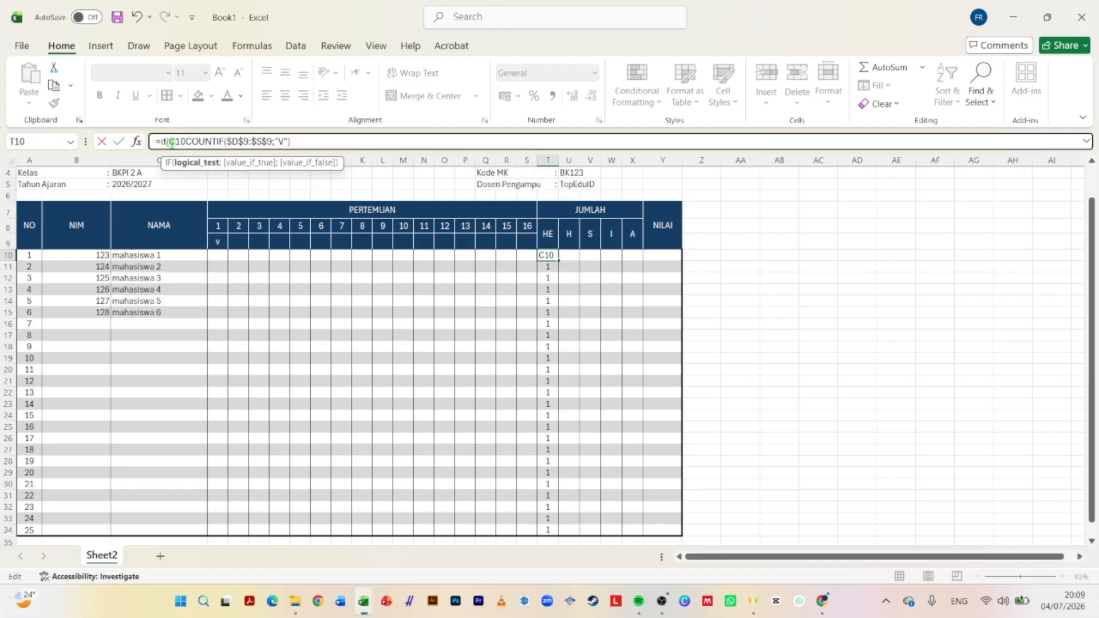
{"action": "type", "text": "$"}
{"action": "left_click", "coordinate": [192, 142]}
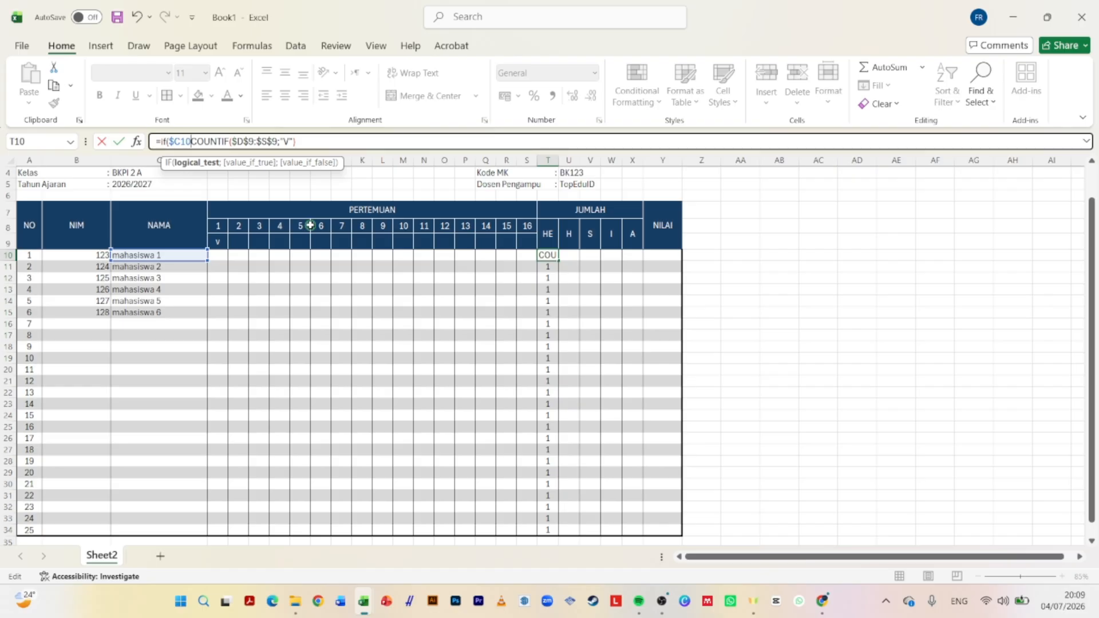
Step: Add two empty-text arguments "" between $C10 and COUNTIF, close the IF parenthesis and try to confirm T10's formula
{"action": "type", "text": ";"}
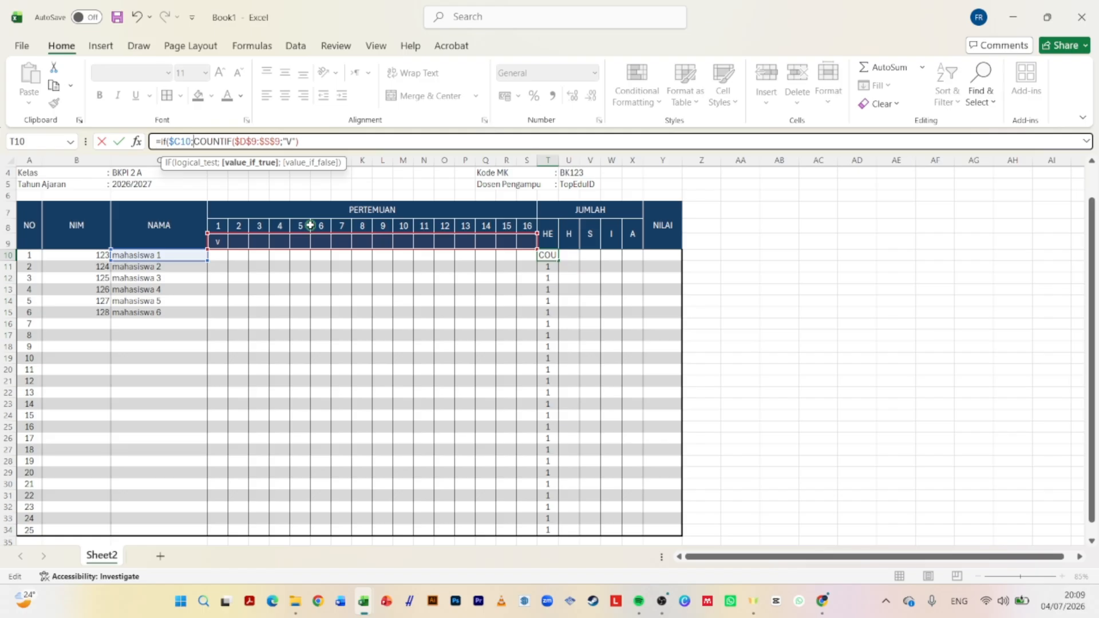
{"action": "type", "text": "\"\""}
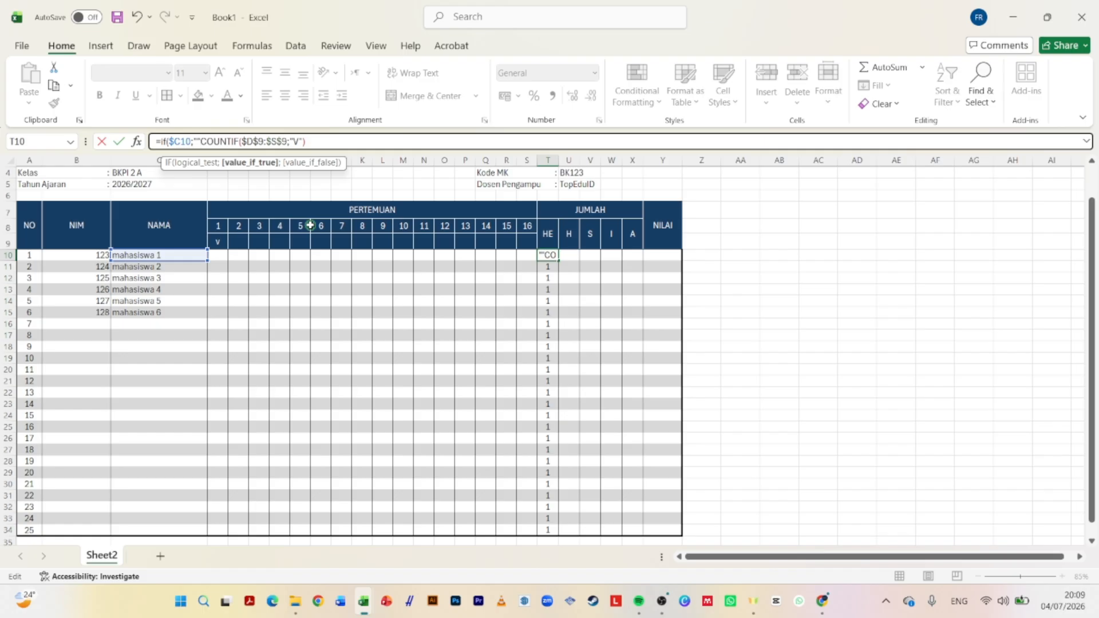
{"action": "type", "text": ";"}
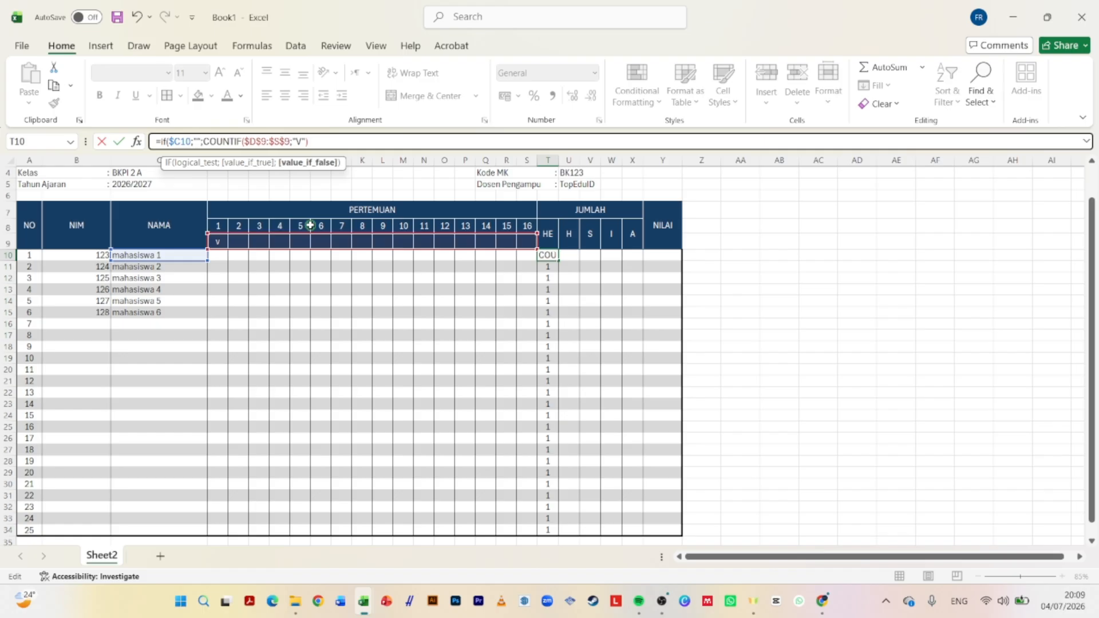
{"action": "type", "text": "\"\""}
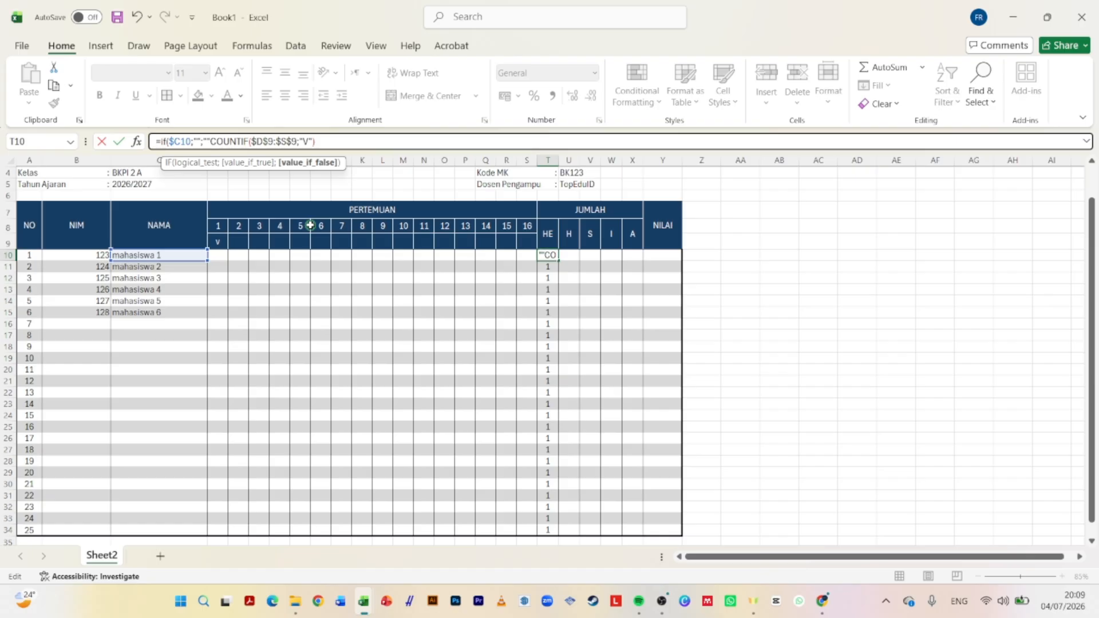
{"action": "type", "text": ";"}
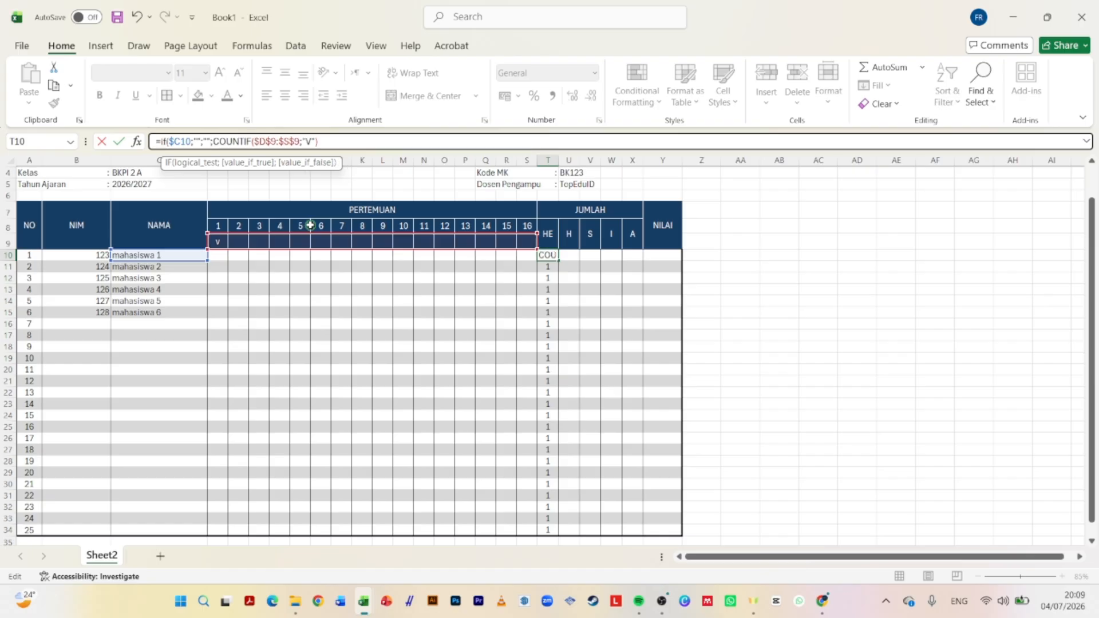
{"action": "left_click", "coordinate": [315, 142]}
{"action": "type", "text": ")"}
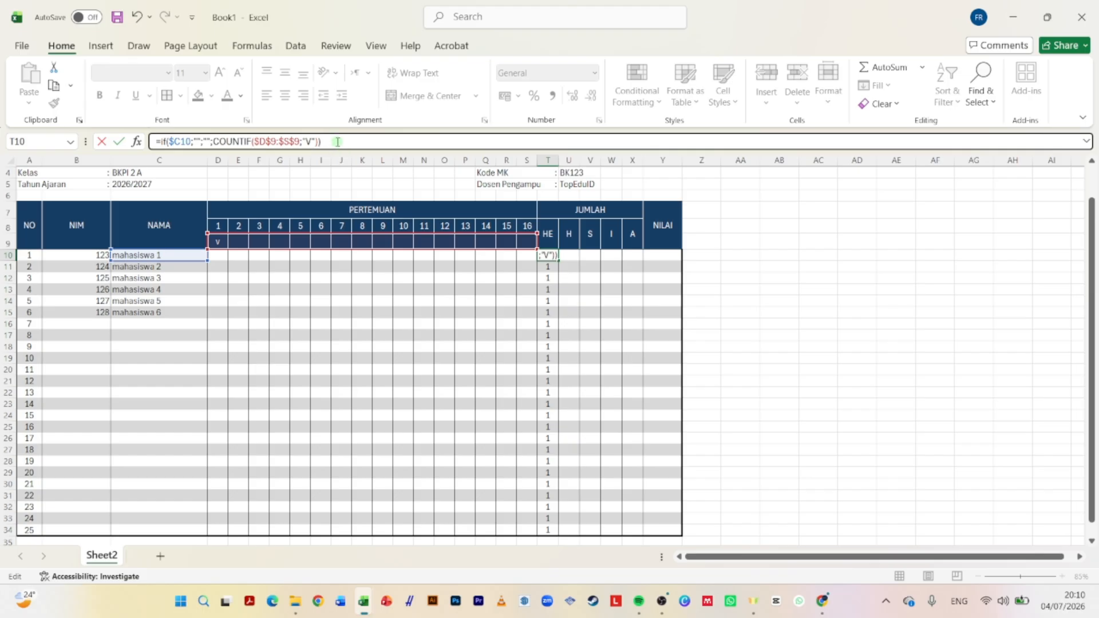
{"action": "key", "text": "Return"}
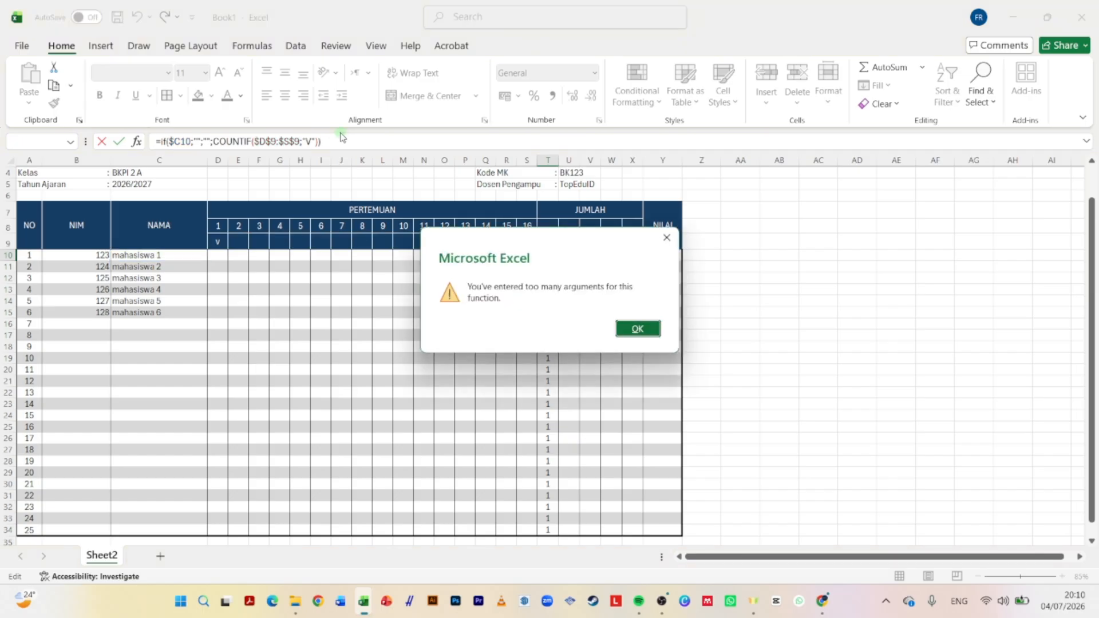
{"action": "key", "text": "Return"}
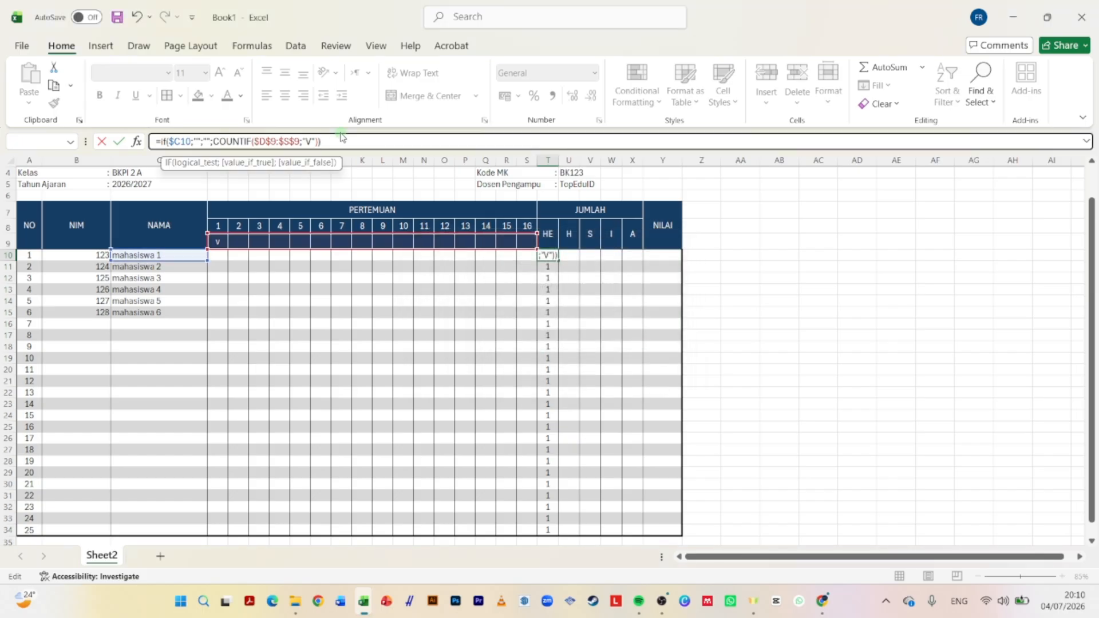
Step: Complete the logical test of T10's IF formula as $C10=""
{"action": "left_click", "coordinate": [213, 142]}
{"action": "key", "text": "BackSpace"}
{"action": "left_click", "coordinate": [196, 141]}
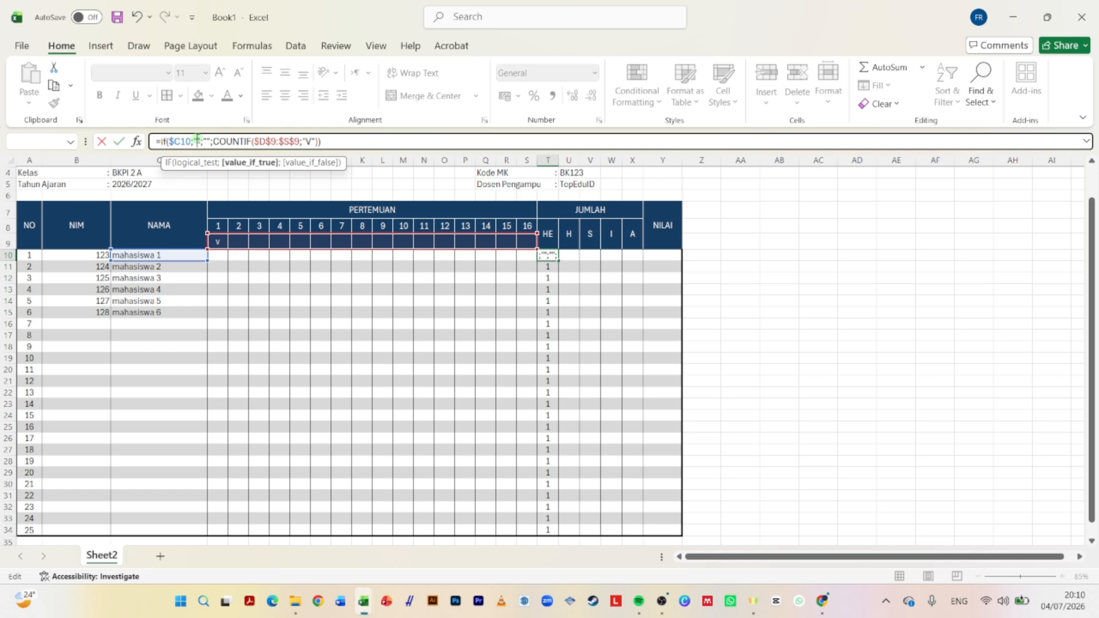
{"action": "left_click", "coordinate": [210, 142]}
{"action": "left_click", "coordinate": [213, 143]}
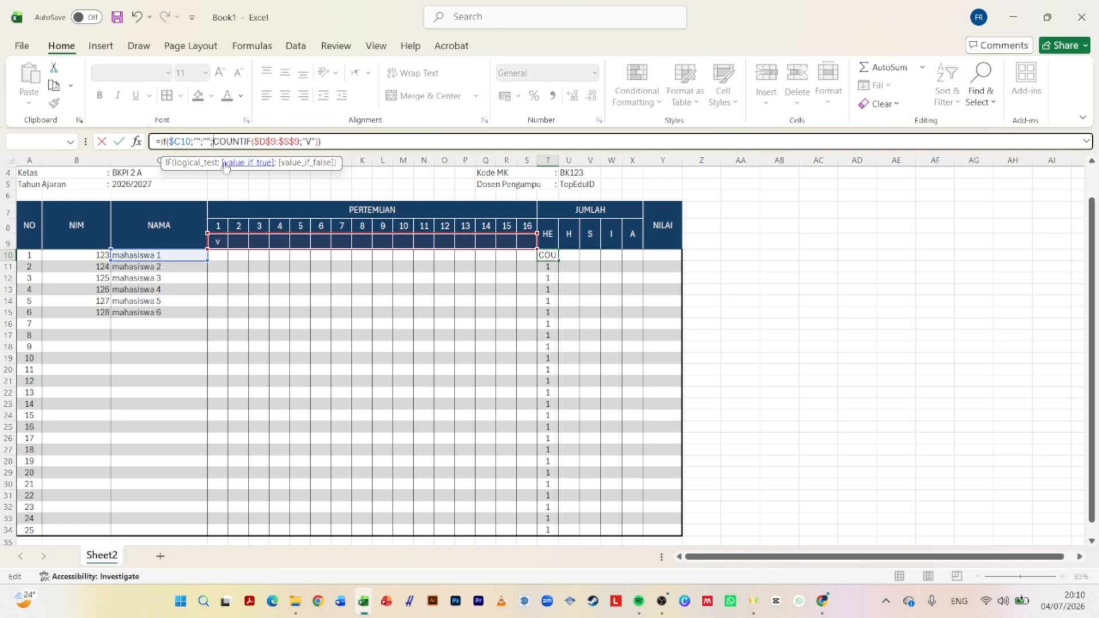
{"action": "left_click", "coordinate": [192, 141]}
{"action": "left_click", "coordinate": [208, 141]}
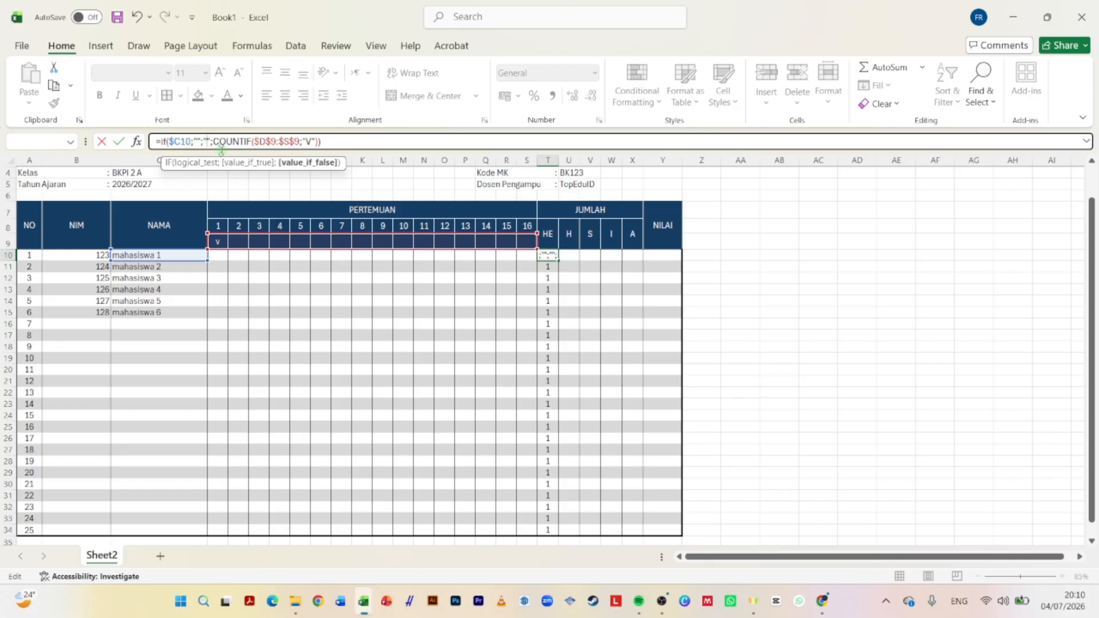
{"action": "left_click", "coordinate": [193, 143]}
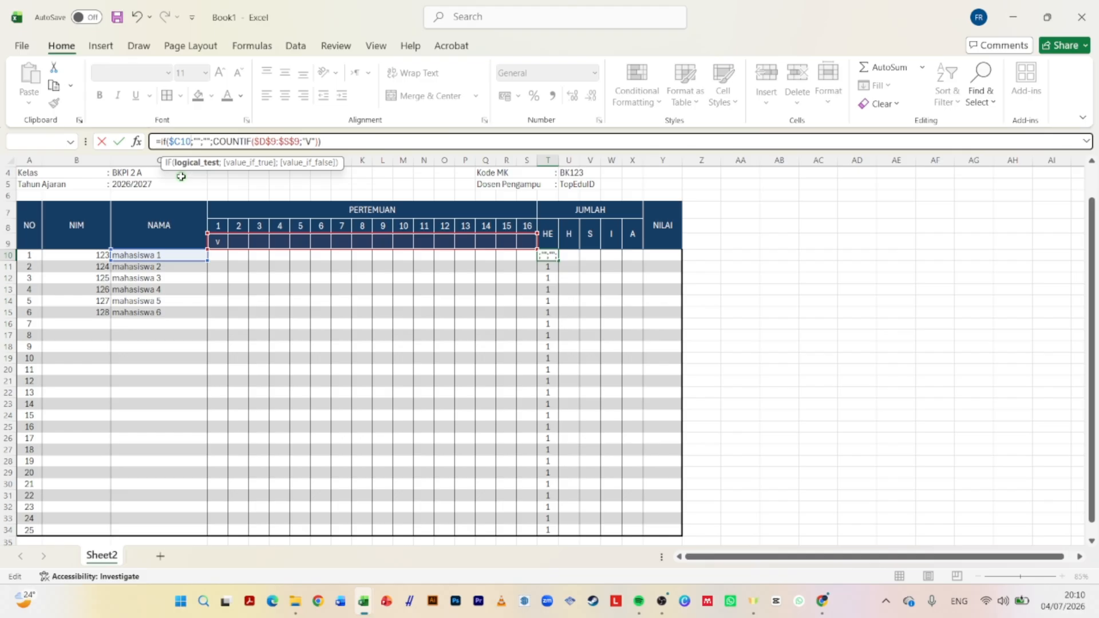
{"action": "type", "text": "=\"\""}
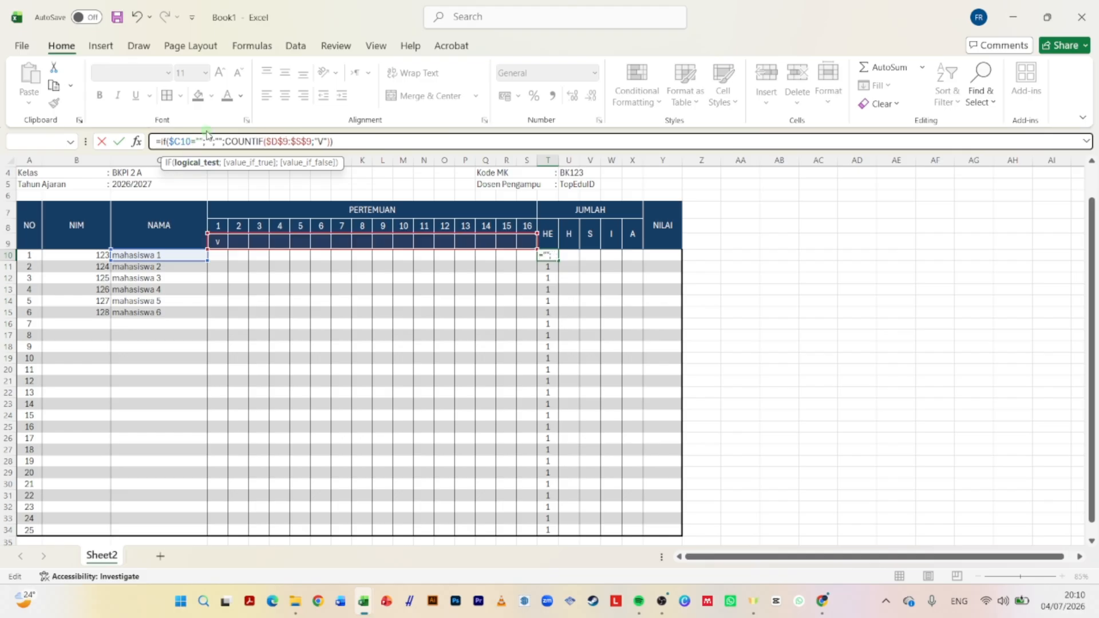
Step: Remove the surplus empty-text argument before COUNTIF and confirm T10's formula as =IF($C10="";"";COUNTIF($D$9:$S$9;"V"))
{"action": "left_click", "coordinate": [222, 143]}
{"action": "key", "text": "BackSpace"}
{"action": "key", "text": "BackSpace"}
{"action": "key", "text": "BackSpace"}
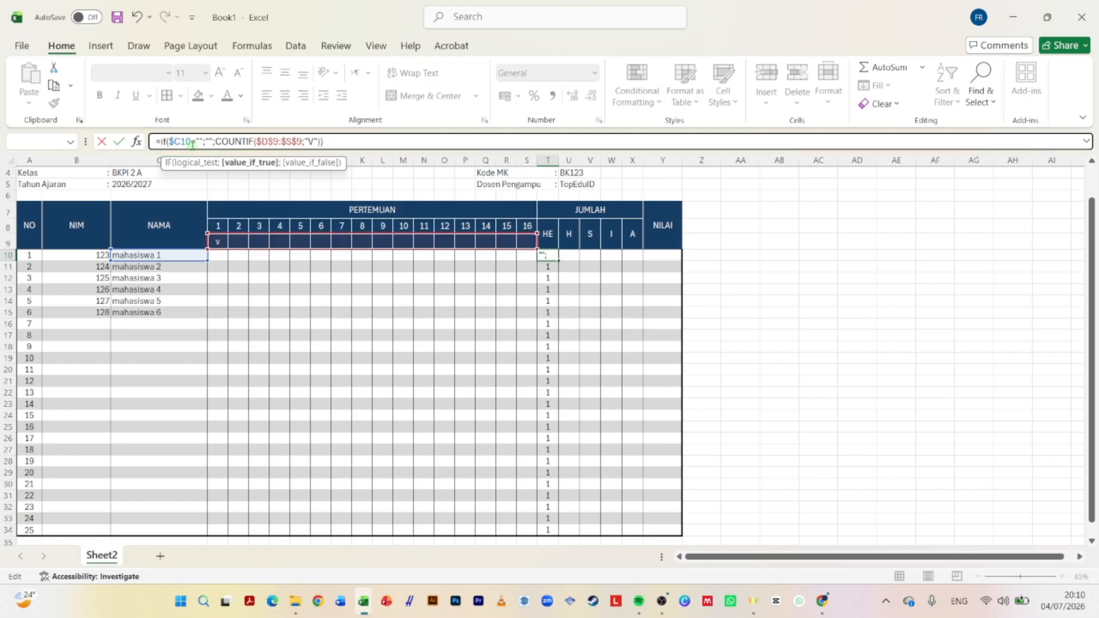
{"action": "left_click", "coordinate": [198, 142]}
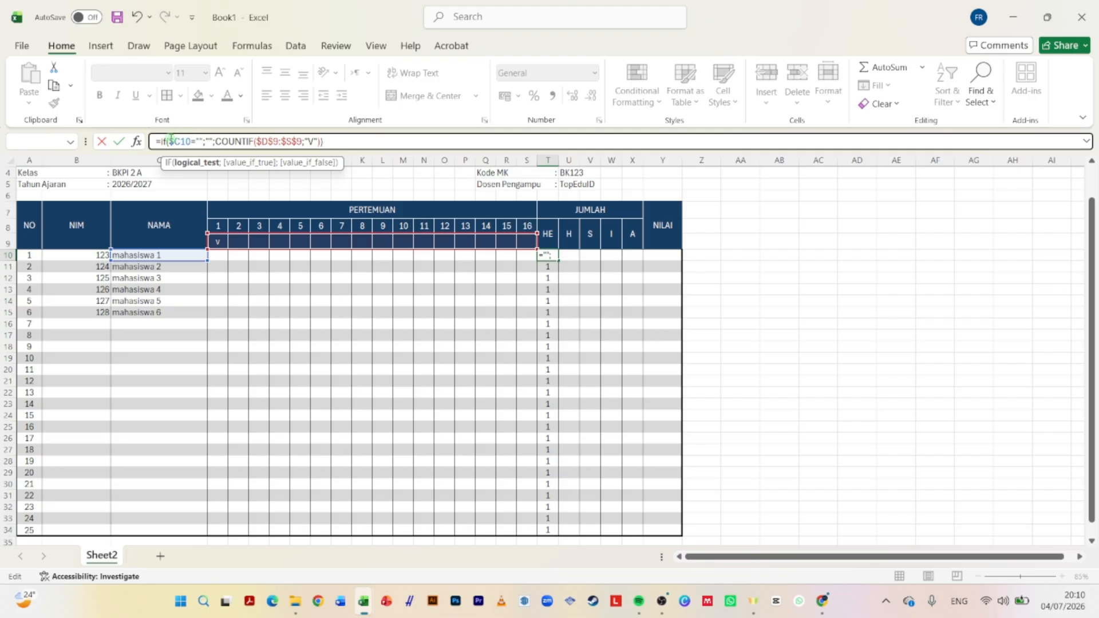
{"action": "left_click", "coordinate": [209, 141]}
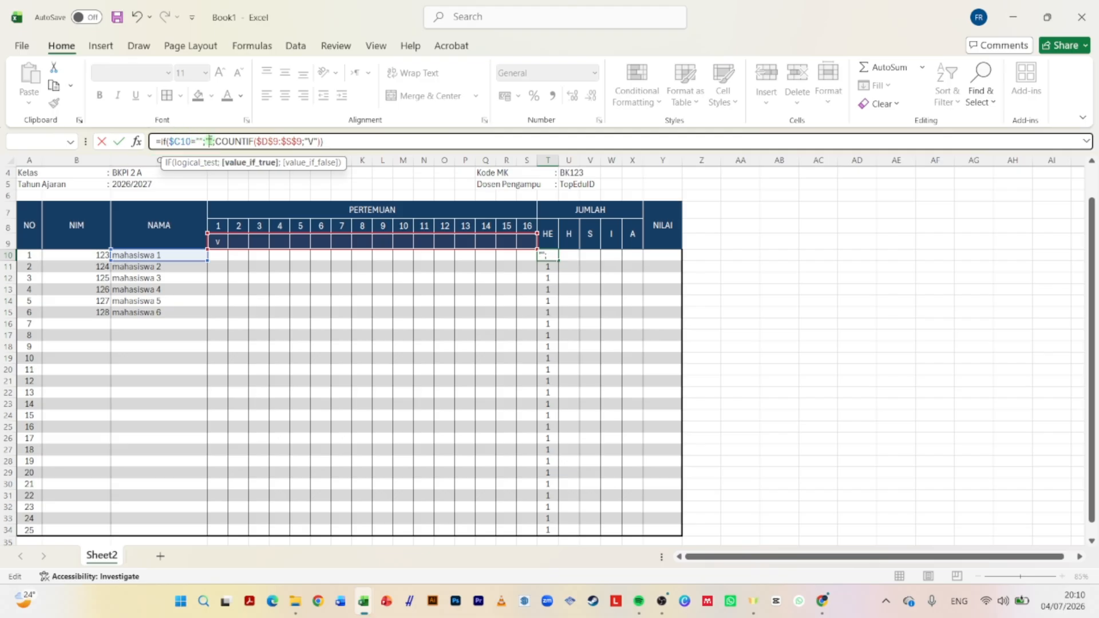
{"action": "left_click", "coordinate": [229, 142]}
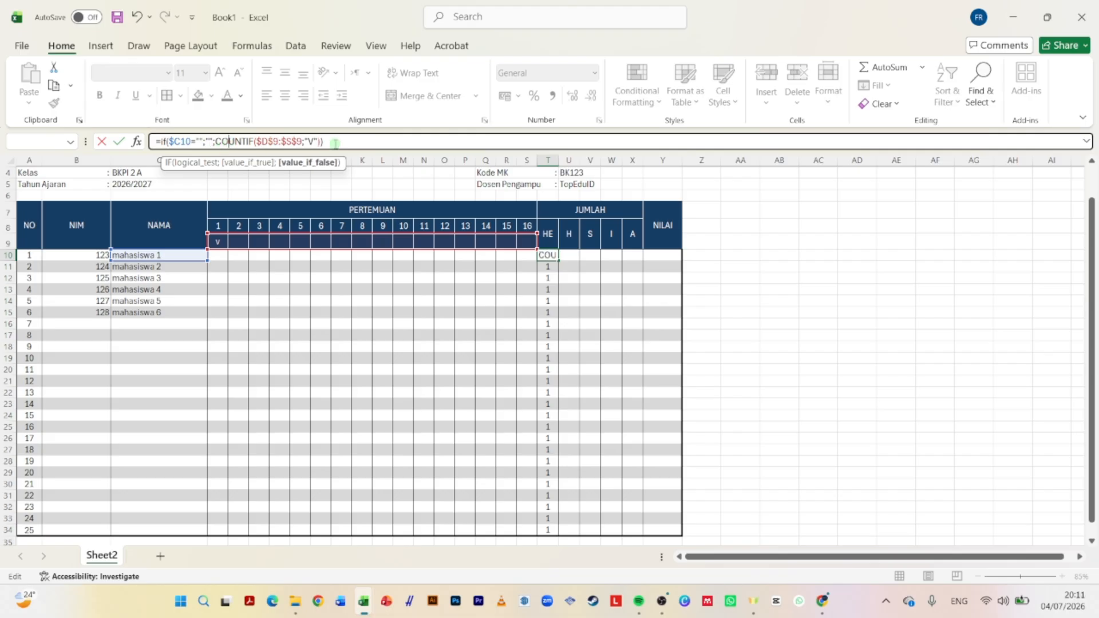
{"action": "left_click", "coordinate": [372, 143]}
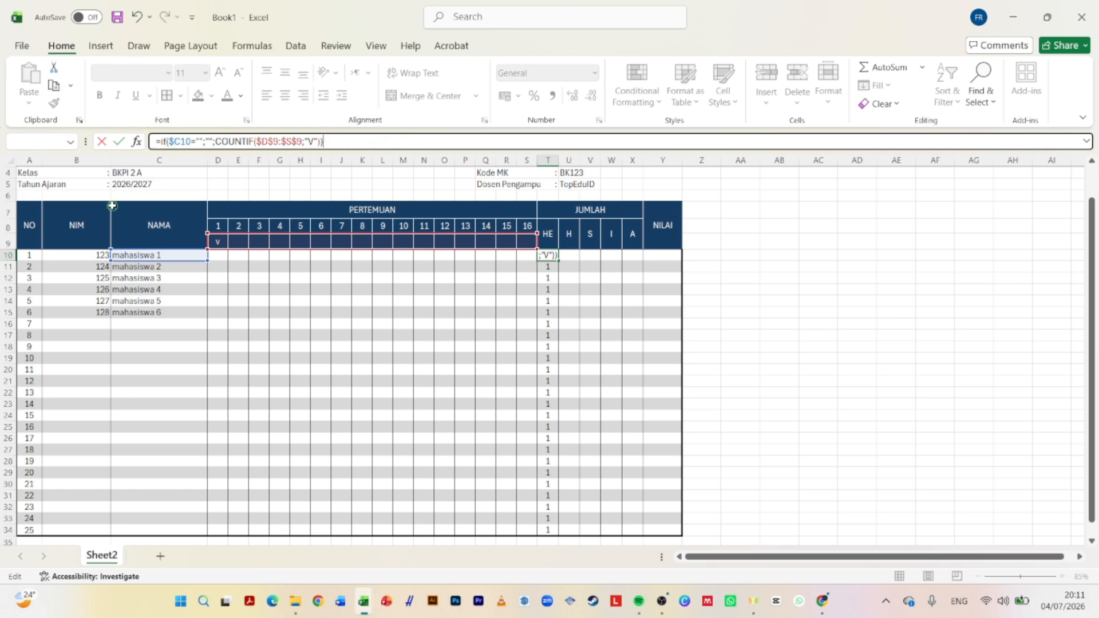
{"action": "key", "text": "Return"}
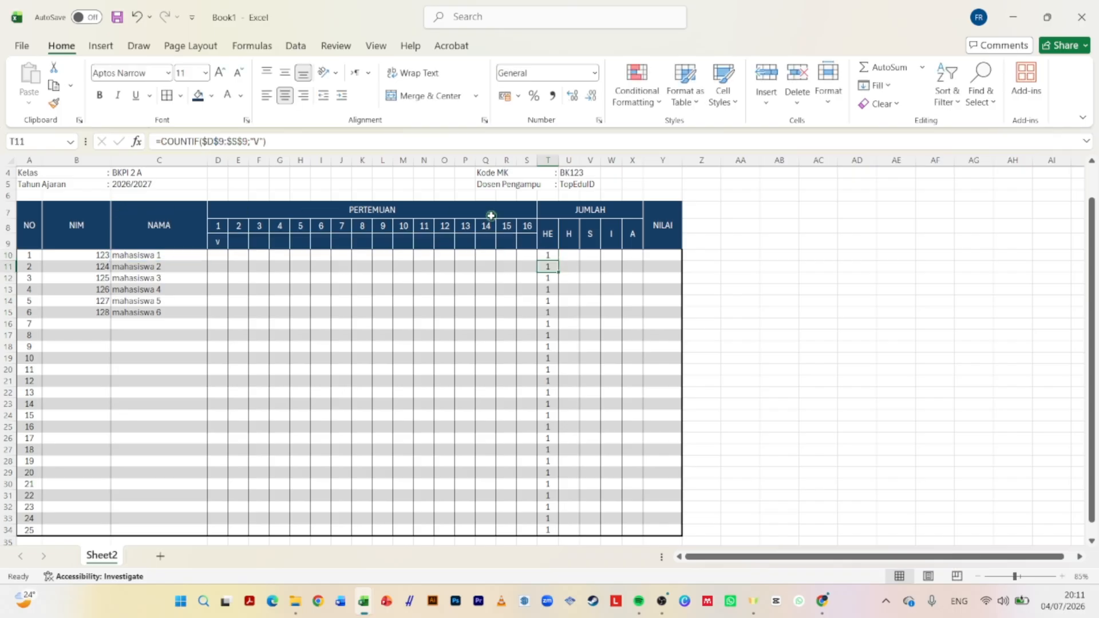
Step: Fill T10's formula down to T34 while keeping the alternating row shading
{"action": "left_click", "coordinate": [554, 257]}
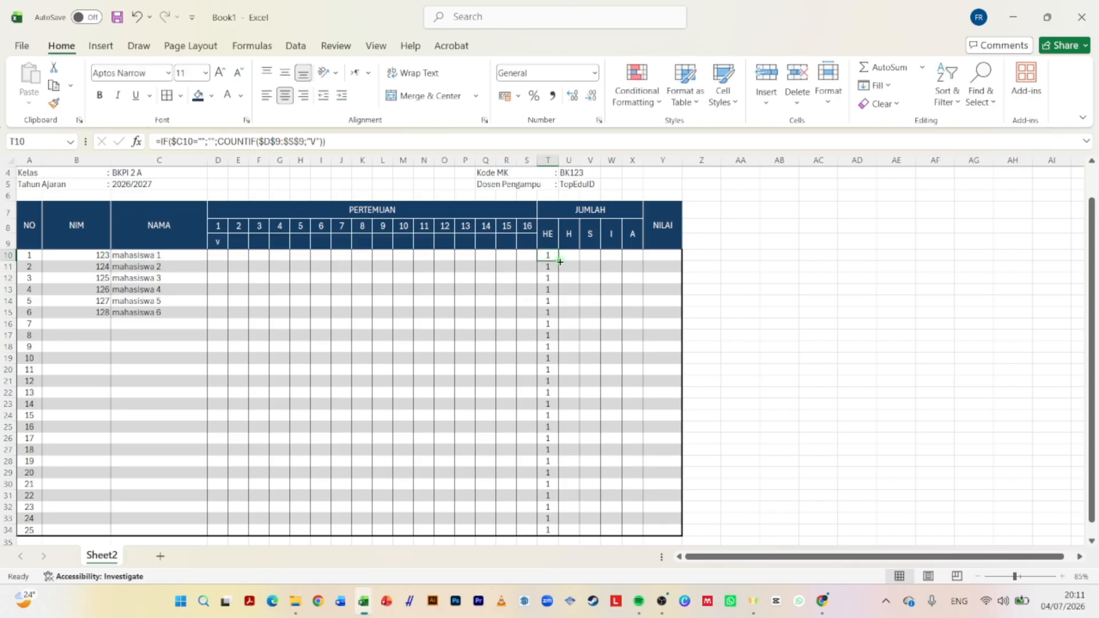
{"action": "left_click_drag", "start_coordinate": [560, 261], "coordinate": [606, 530]}
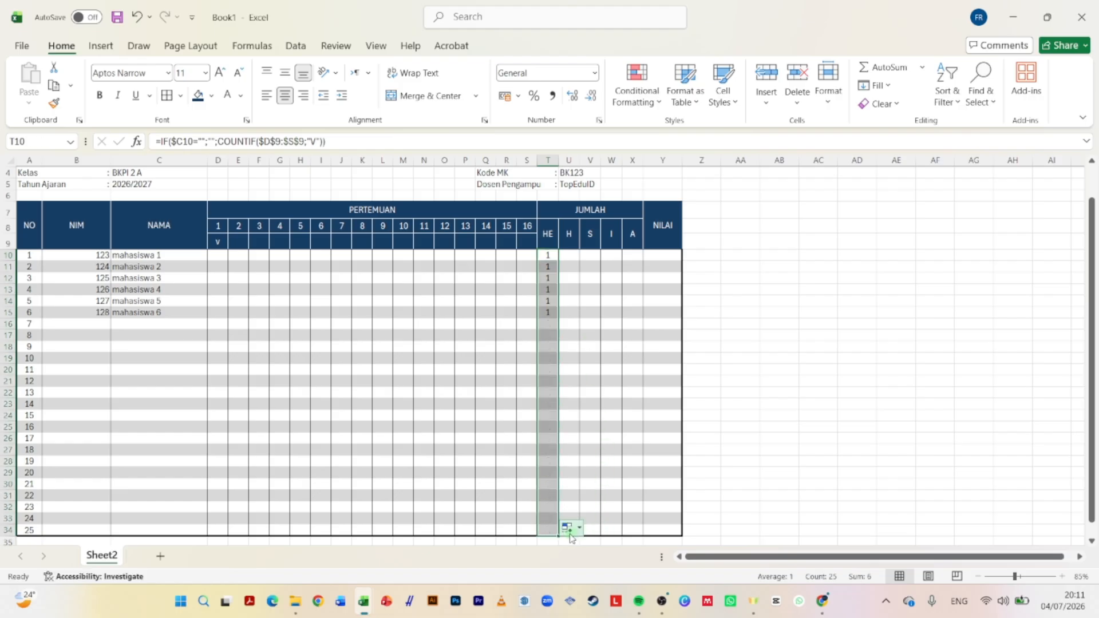
{"action": "left_click", "coordinate": [571, 530]}
{"action": "left_click", "coordinate": [625, 501]}
{"action": "left_click", "coordinate": [491, 403]}
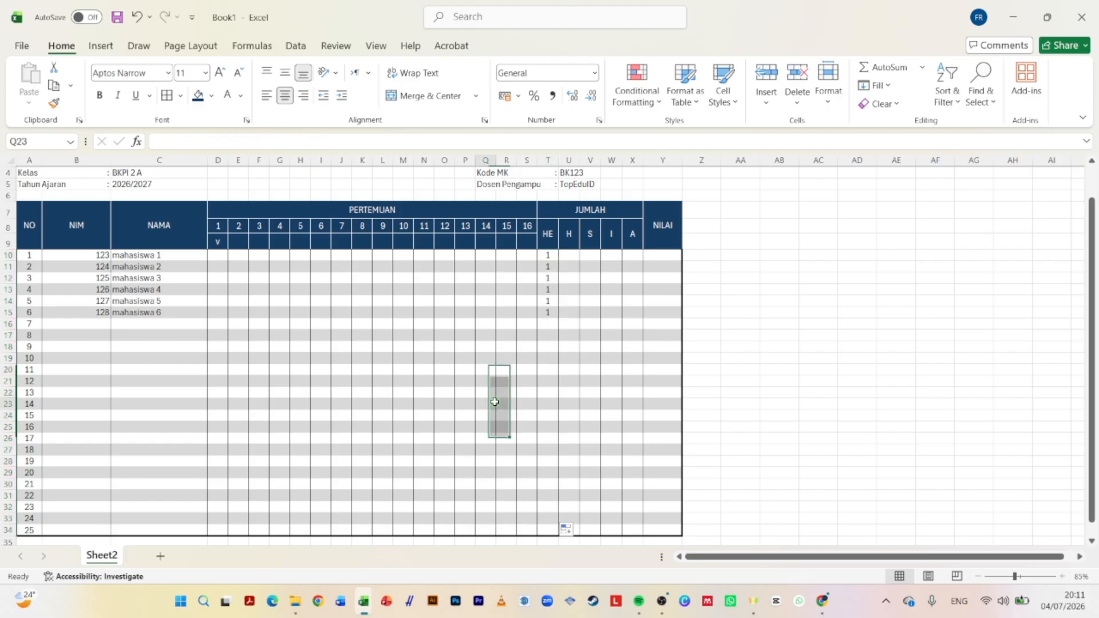
Step: Extend the student names from C15 as a series down to row 18
{"action": "left_click", "coordinate": [548, 336]}
{"action": "left_click", "coordinate": [147, 329]}
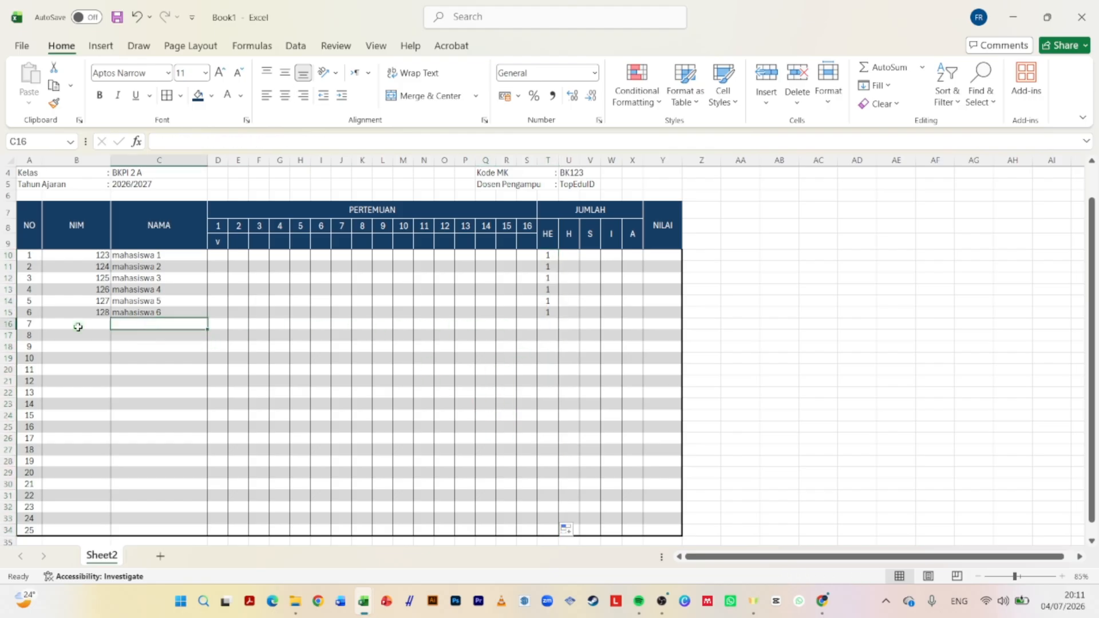
{"action": "left_click", "coordinate": [129, 312]}
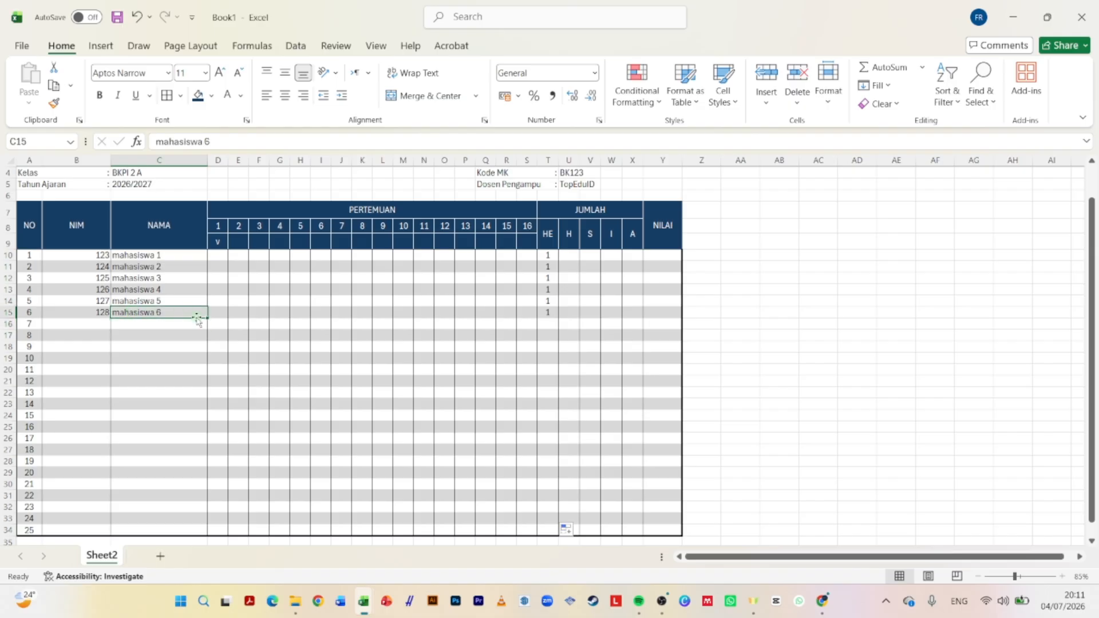
{"action": "left_click_drag", "start_coordinate": [207, 318], "coordinate": [213, 355]}
{"action": "left_click", "coordinate": [177, 354]}
Step: Test the HE formula by clearing the student names in C11:C18 and restoring them
{"action": "left_click_drag", "start_coordinate": [143, 315], "coordinate": [171, 344]}
{"action": "left_click_drag", "start_coordinate": [148, 269], "coordinate": [163, 349]}
{"action": "key", "text": "ctrl+c"}
{"action": "key", "text": "Delete"}
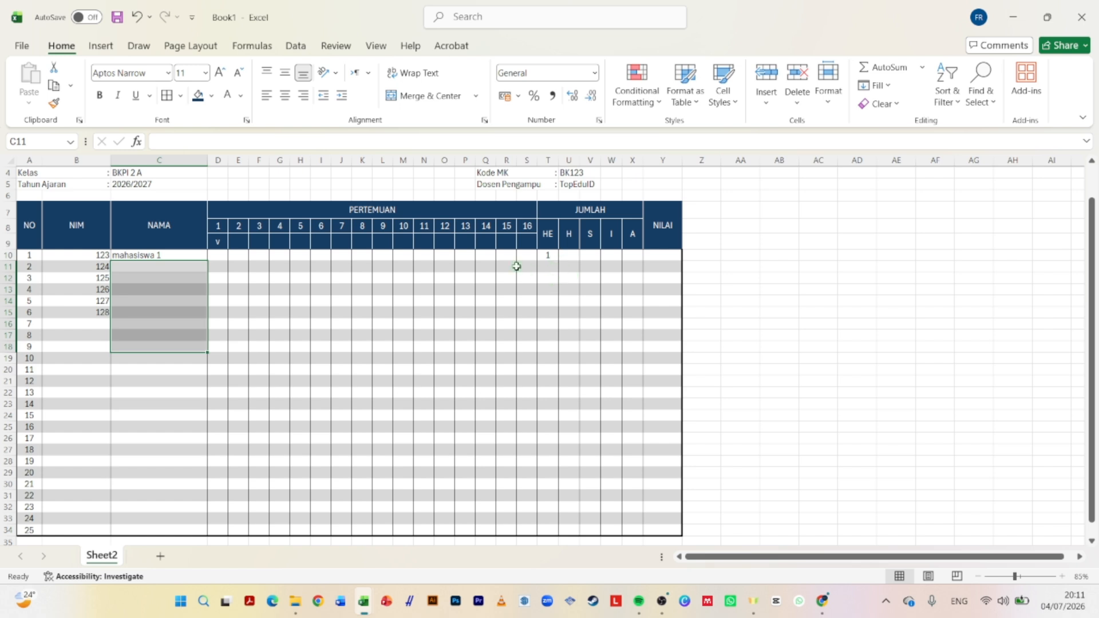
{"action": "key", "text": "ctrl+v"}
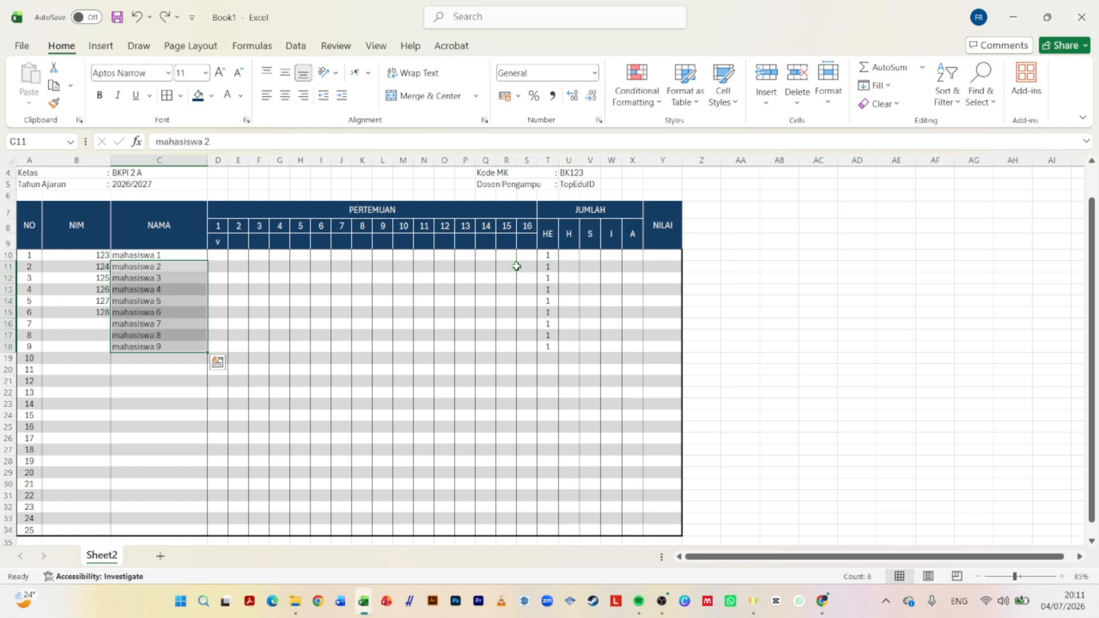
{"action": "scroll", "coordinate": [475, 295], "scroll_direction": "up", "scroll_amount": 1}
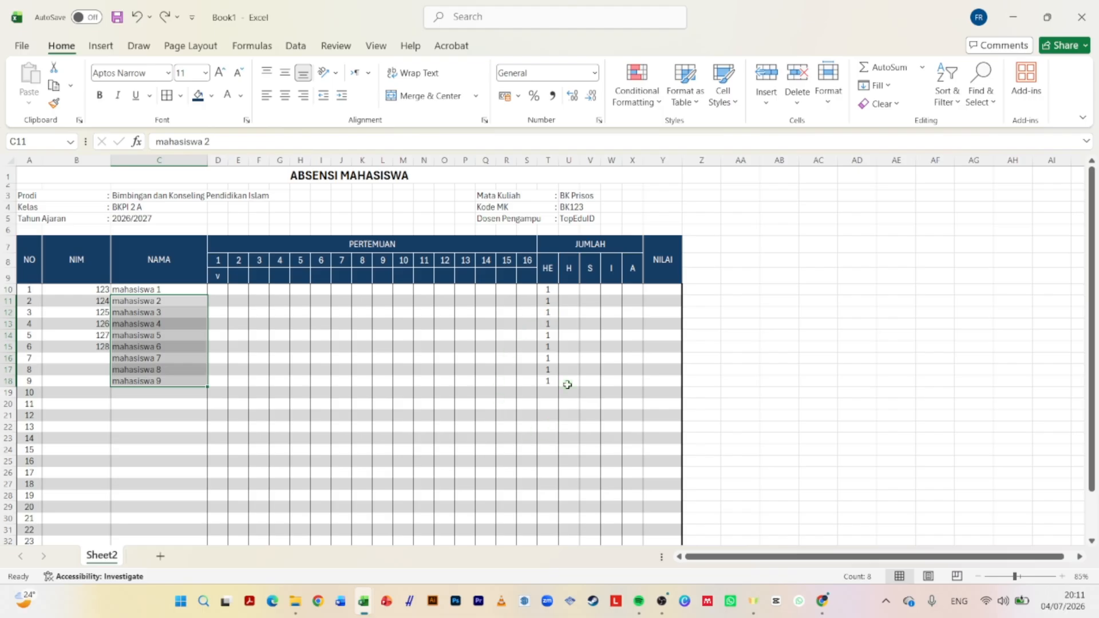
{"action": "key", "text": "ctrl+v"}
{"action": "left_click", "coordinate": [377, 346]}
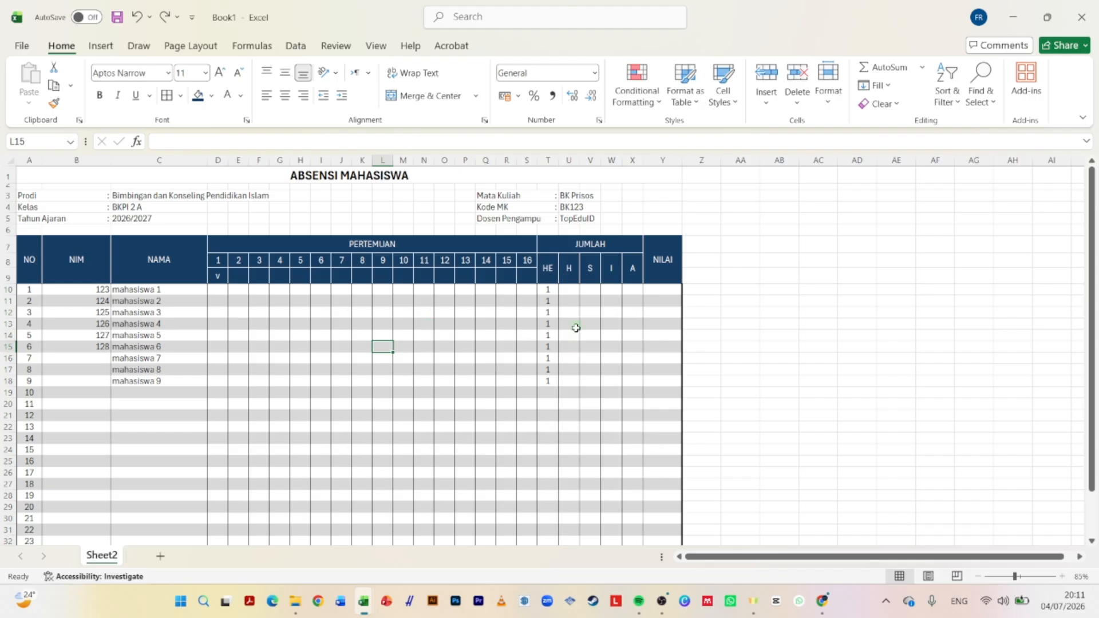
Step: Mark meetings 2 to 5 as held by entering v in E9:H9
{"action": "left_click", "coordinate": [244, 277]}
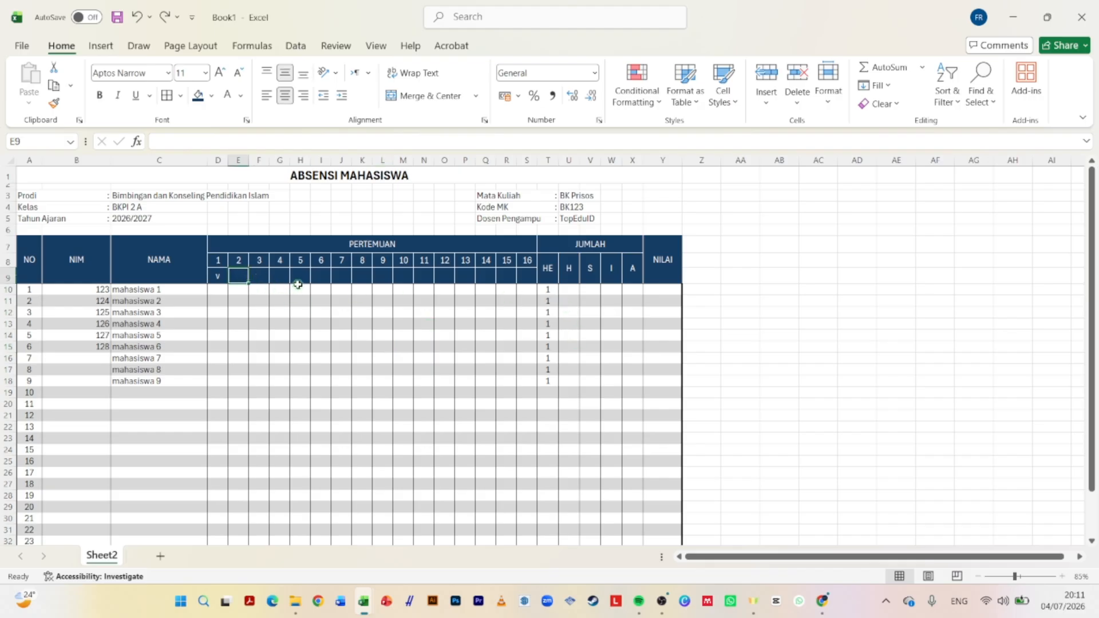
{"action": "type", "text": "v"}
{"action": "left_click", "coordinate": [267, 268]}
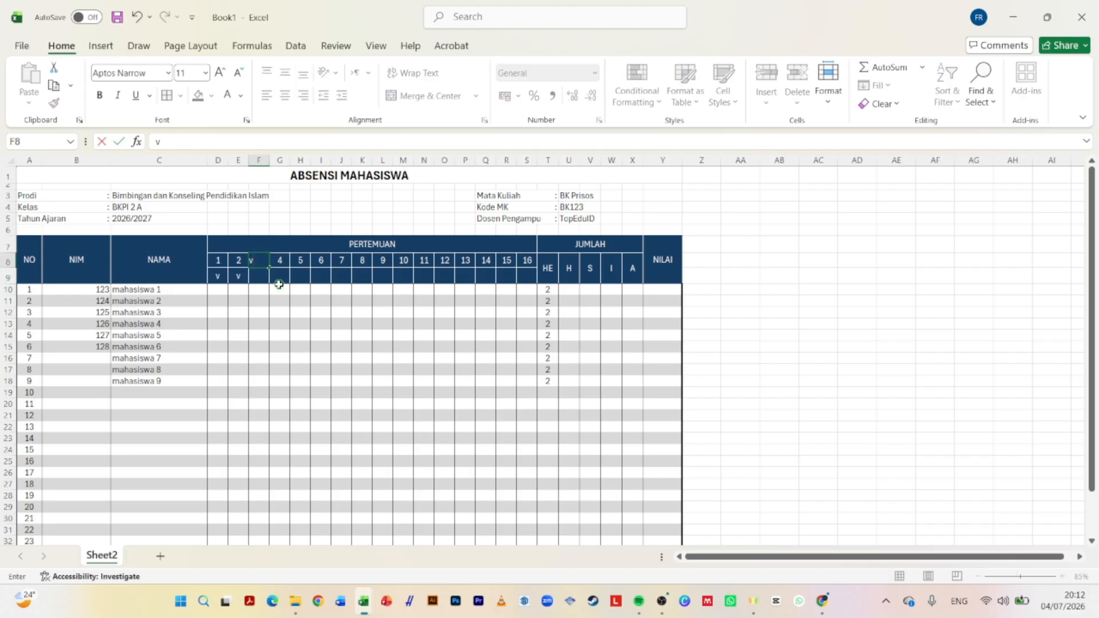
{"action": "left_click", "coordinate": [264, 275]}
{"action": "type", "text": "v"}
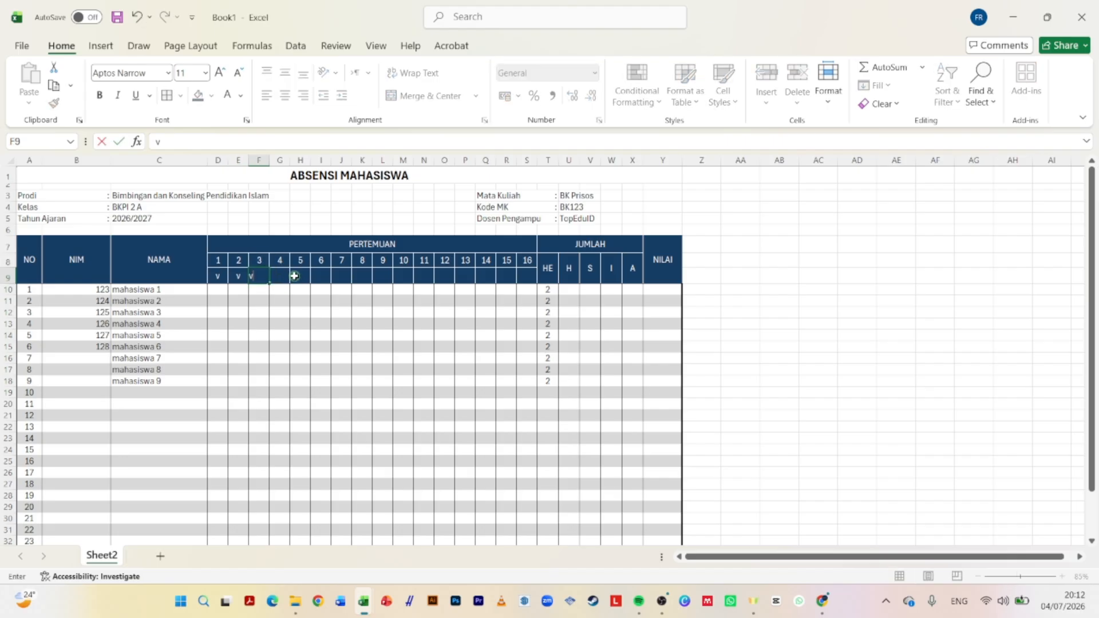
{"action": "key", "text": "Right"}
{"action": "type", "text": "v"}
{"action": "key", "text": "Right"}
{"action": "type", "text": "v"}
{"action": "key", "text": "Right"}
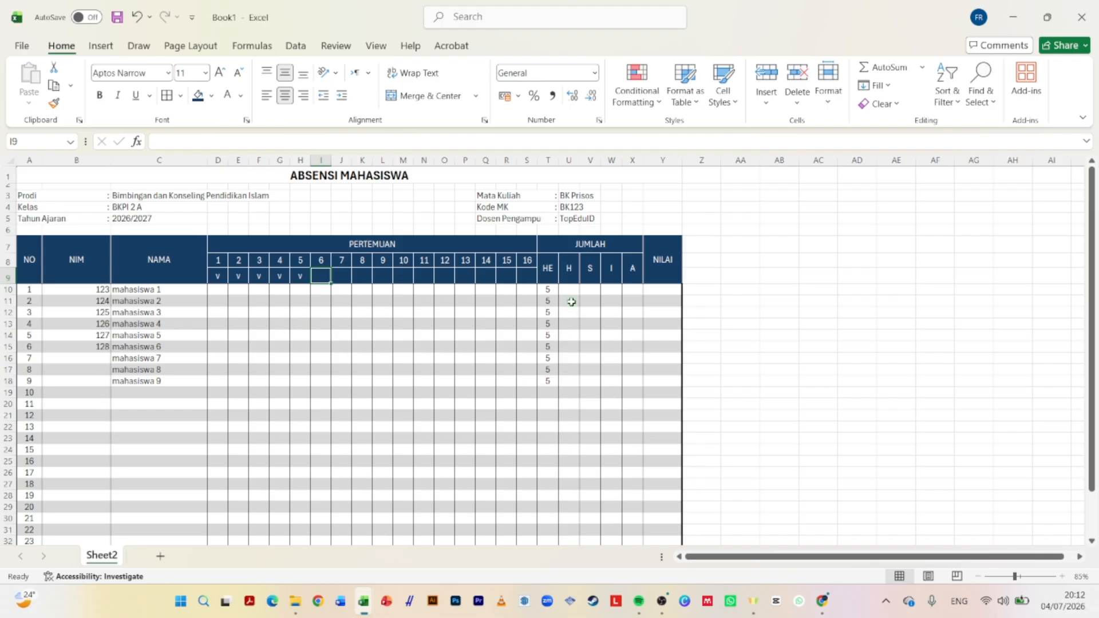
Step: Start a COUNTIF formula in U10 under the H column, with the first student's meeting cells D10:S10 as its range
{"action": "left_click", "coordinate": [569, 293]}
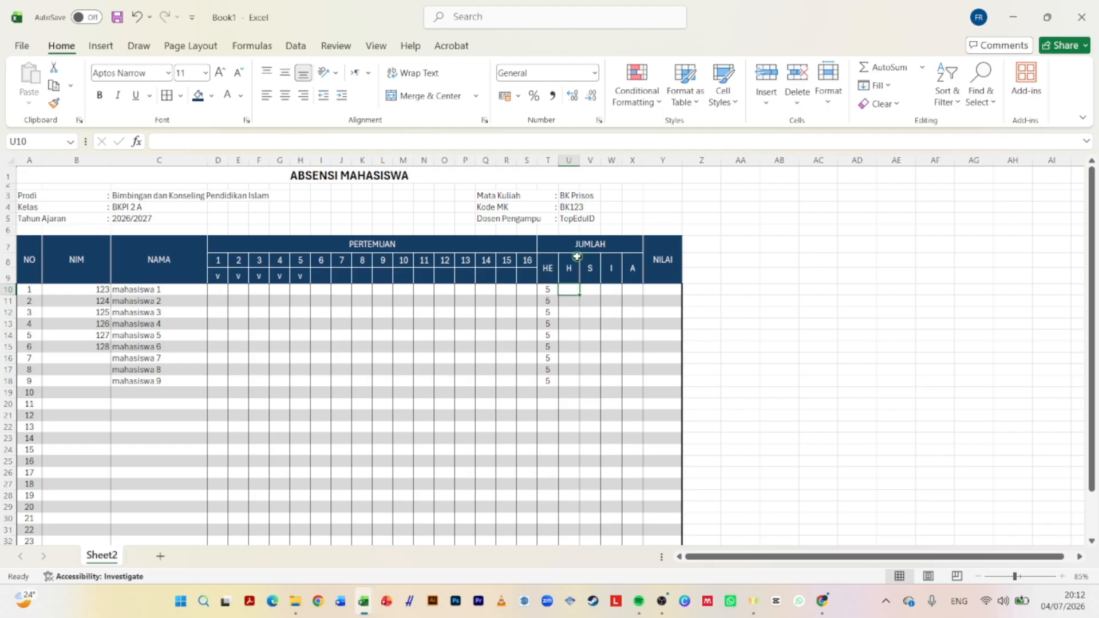
{"action": "left_click", "coordinate": [567, 394]}
{"action": "left_click", "coordinate": [569, 290]}
{"action": "type", "text": "=coun"}
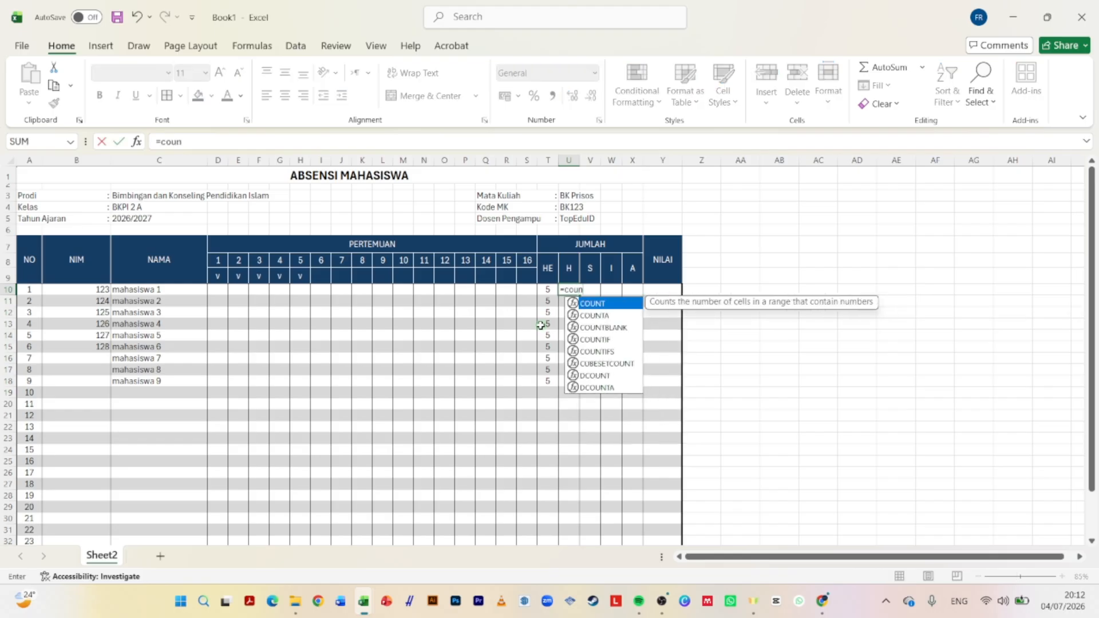
{"action": "key", "text": "Down"}
{"action": "key", "text": "Down"}
{"action": "key", "text": "Down"}
{"action": "key", "text": "Tab"}
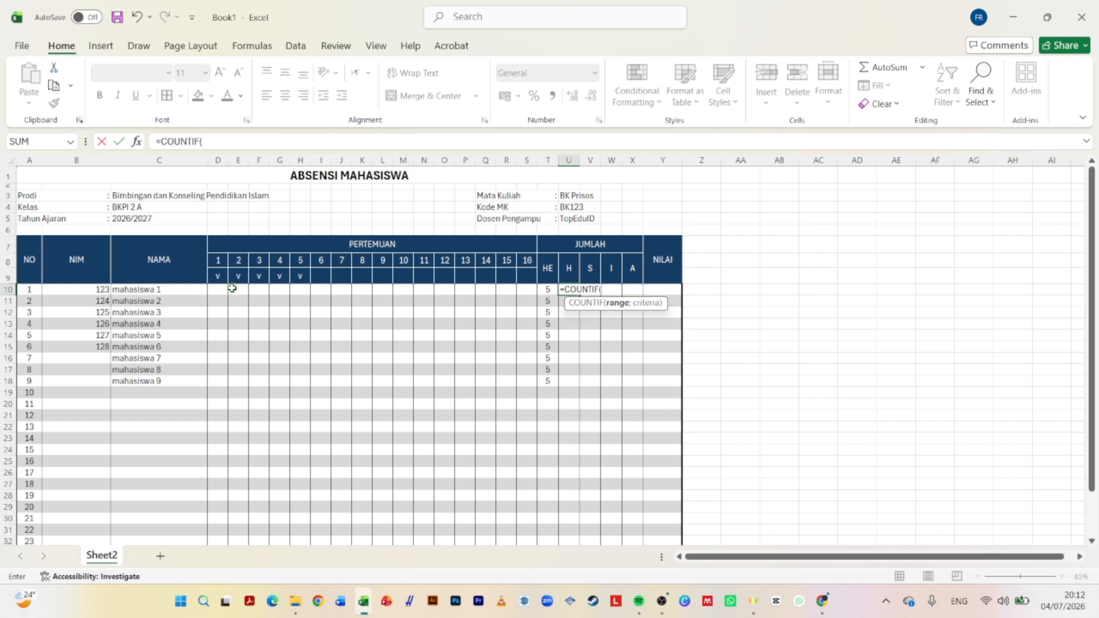
{"action": "left_click_drag", "start_coordinate": [221, 289], "coordinate": [527, 288]}
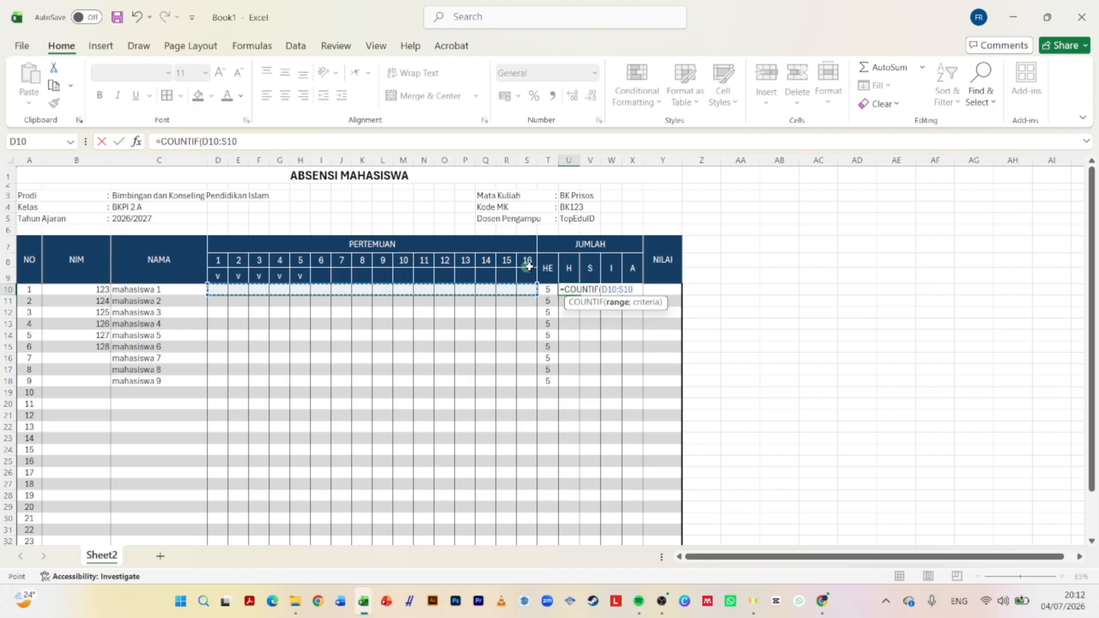
Step: Lock only the columns of the COUNTIF range in U10, making it $D10:$S10
{"action": "left_click", "coordinate": [204, 141]}
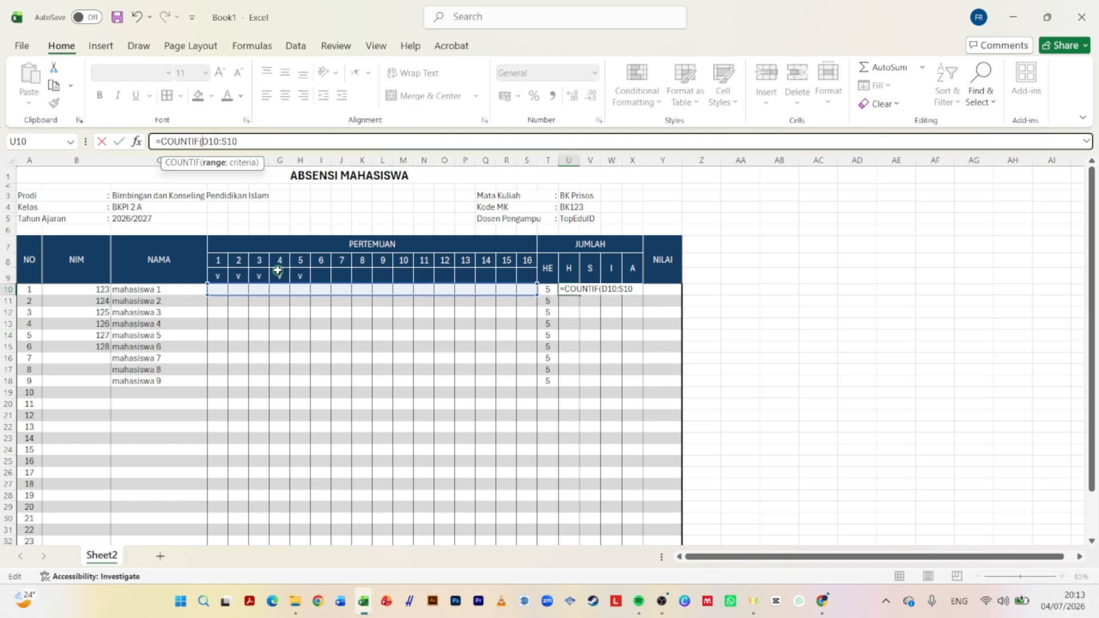
{"action": "type", "text": "$D10:"}
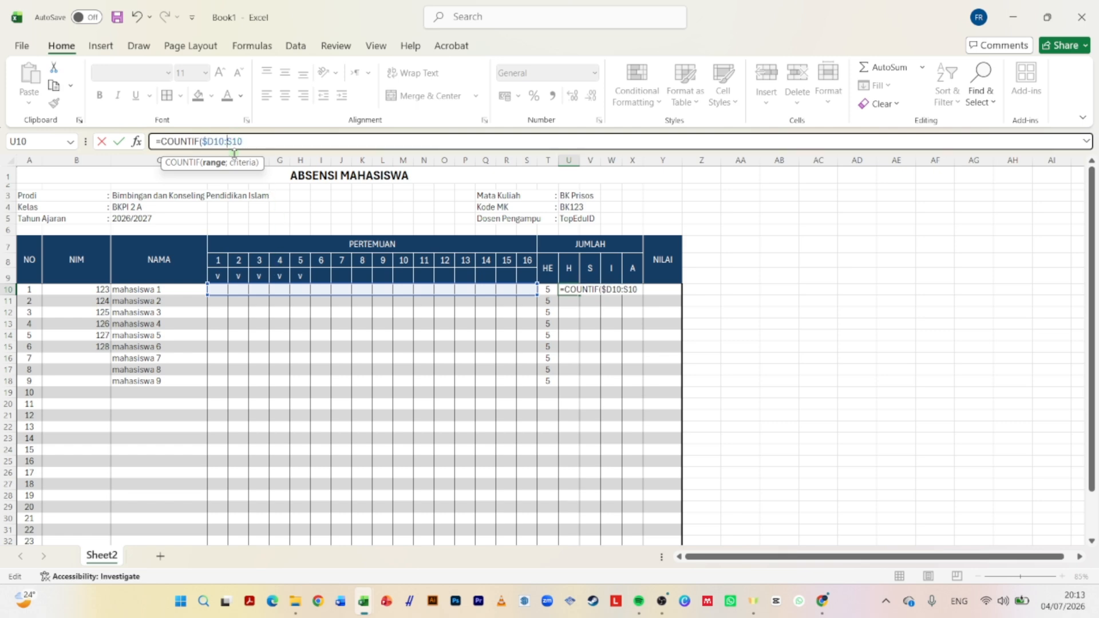
{"action": "type", "text": "$"}
{"action": "left_click", "coordinate": [255, 145]}
Step: Add header cell U8 as the COUNTIF criterion with only its row locked (U$8) and close the parenthesis
{"action": "type", "text": ";"}
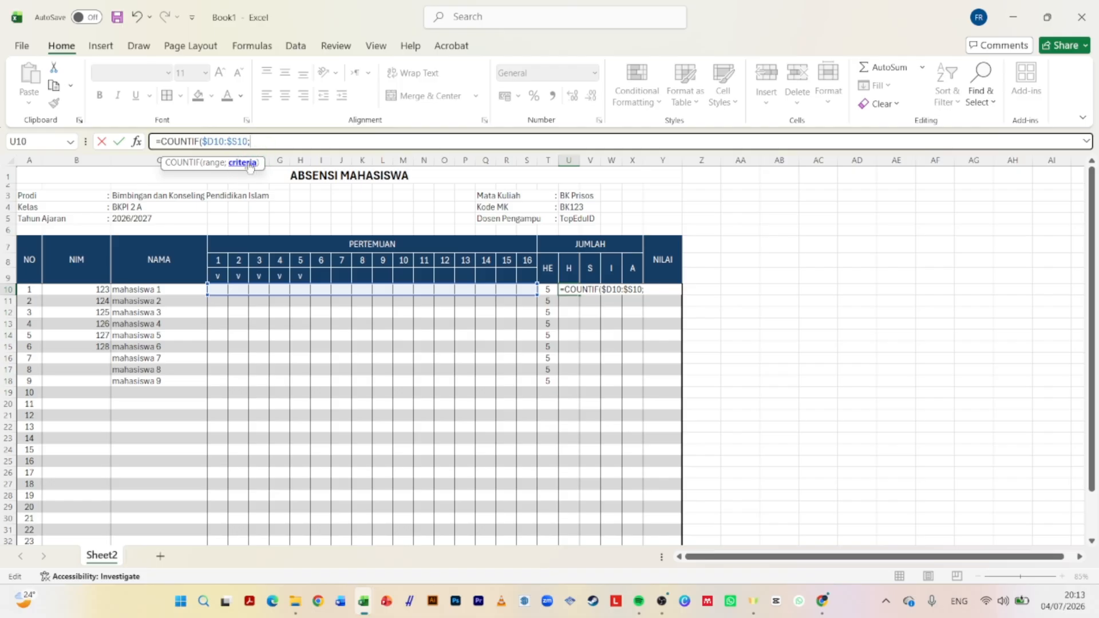
{"action": "left_click", "coordinate": [575, 263]}
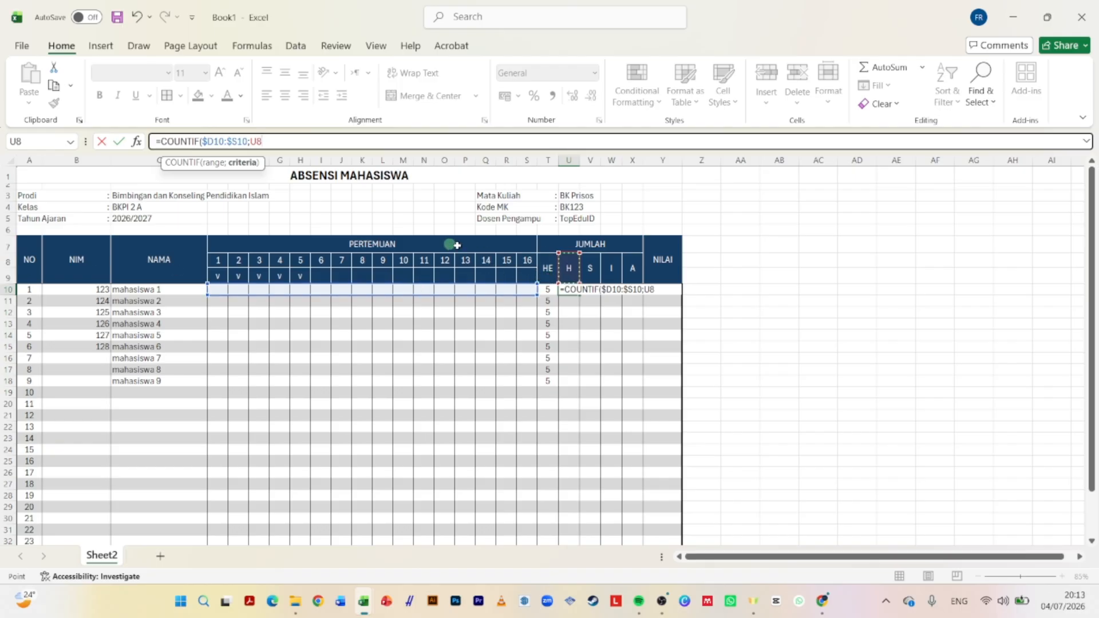
{"action": "left_click", "coordinate": [260, 142]}
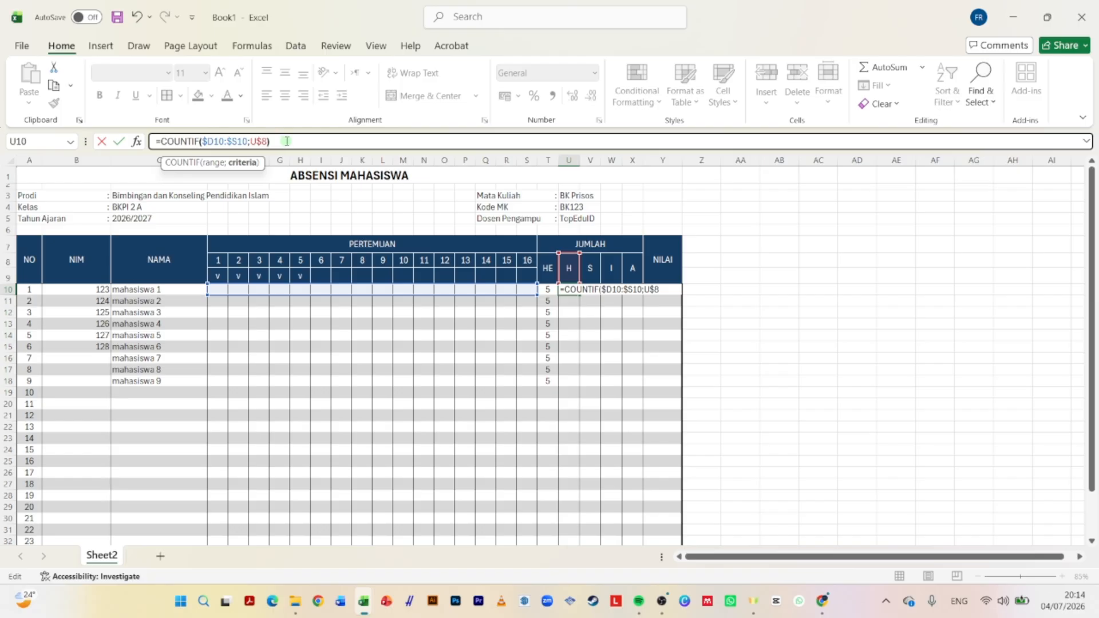
{"action": "type", "text": ")"}
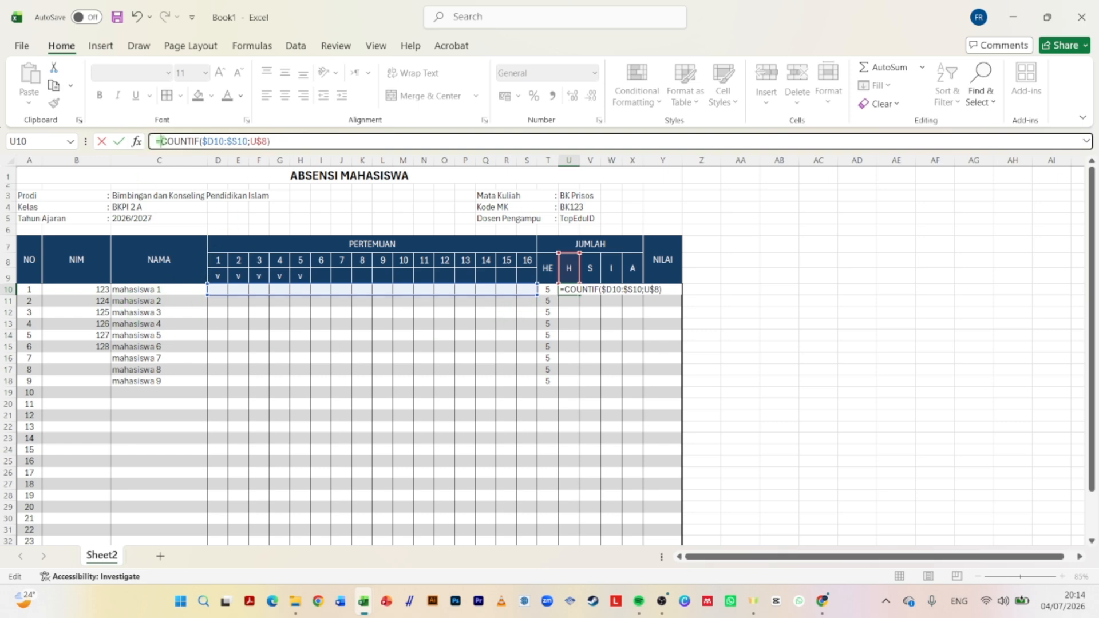
Step: Wrap the COUNTIF in U10 in an IF function whose test starts with the name cell C10, column locked ($C10)
{"action": "type", "text": "if("}
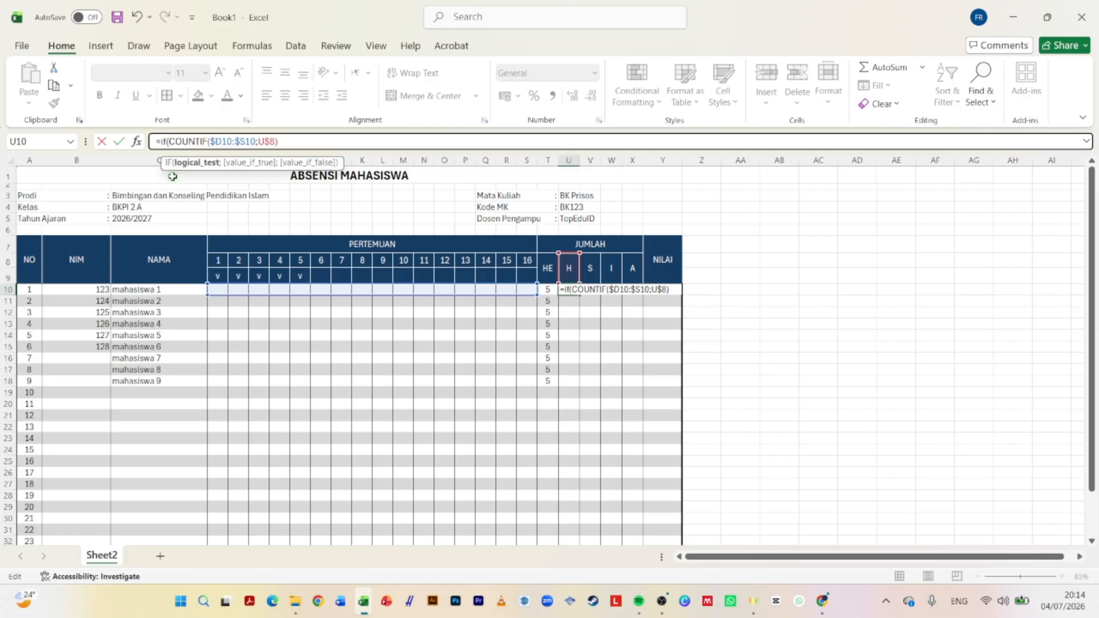
{"action": "left_click", "coordinate": [177, 288]}
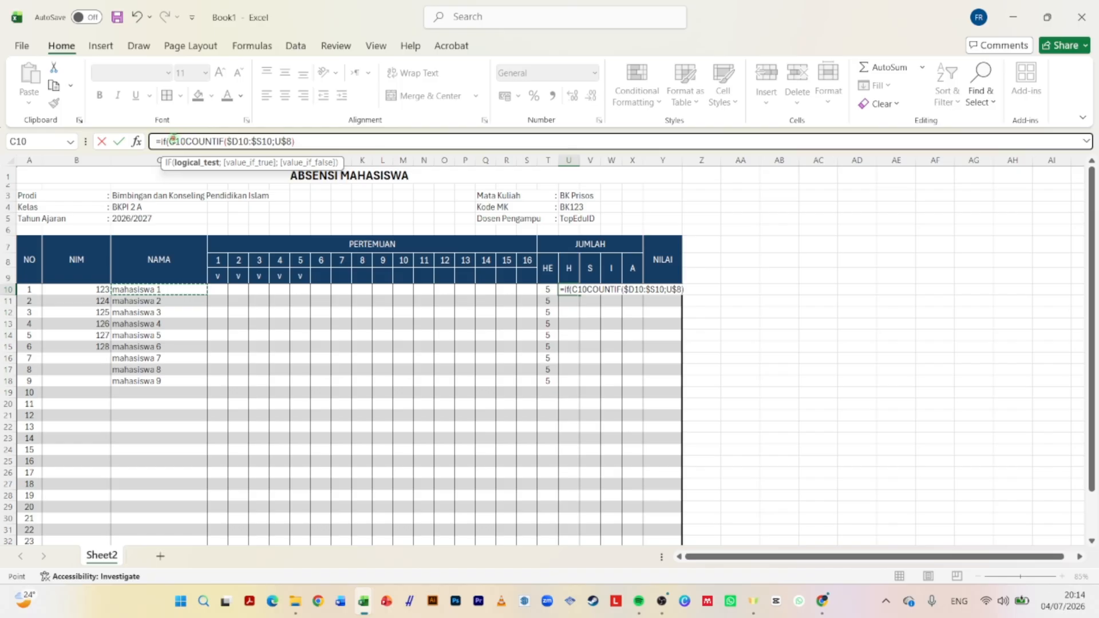
{"action": "left_click", "coordinate": [178, 142]}
{"action": "left_click", "coordinate": [169, 142]}
{"action": "type", "text": "$C10"}
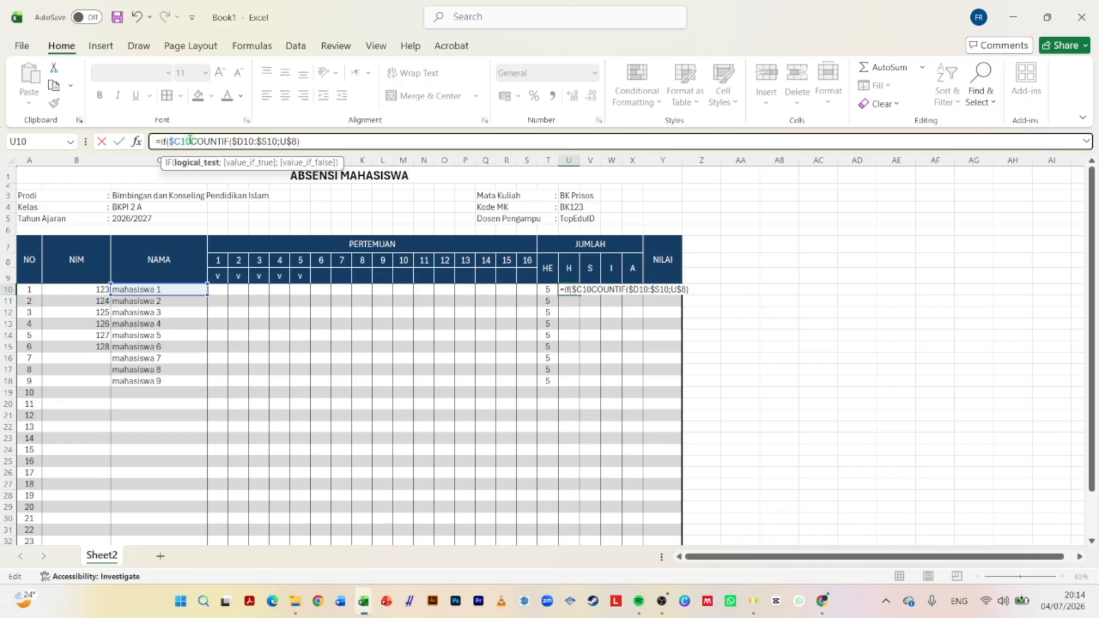
Step: Complete the IF in U10 so it returns "" when $C10 is empty and the COUNTIF otherwise, and enter the formula
{"action": "type", "text": "=\"\""}
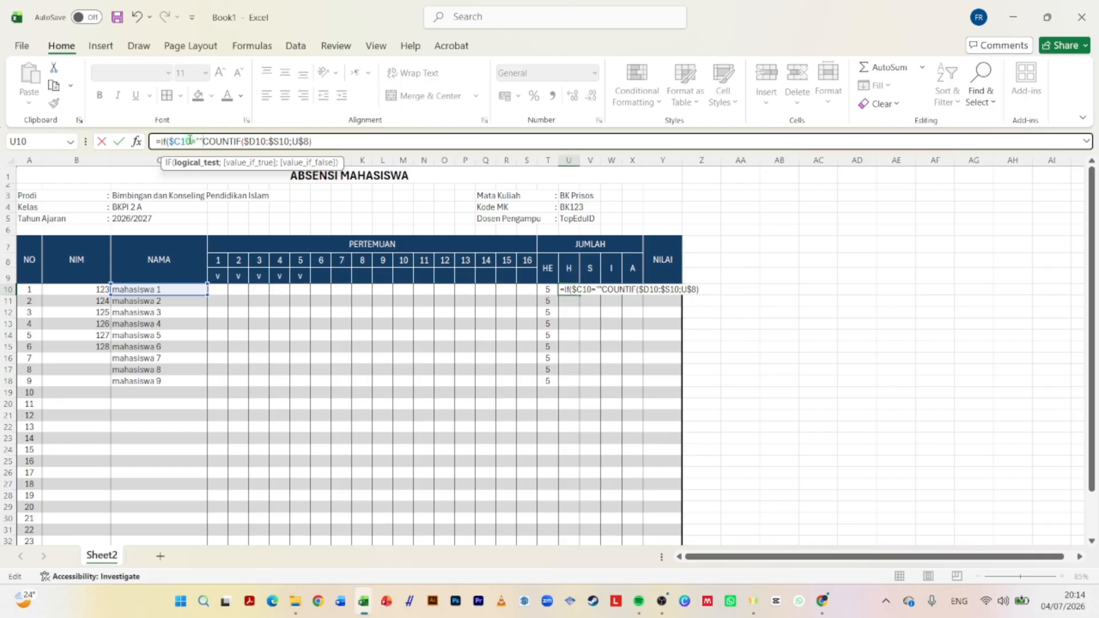
{"action": "type", "text": ";\"\";"}
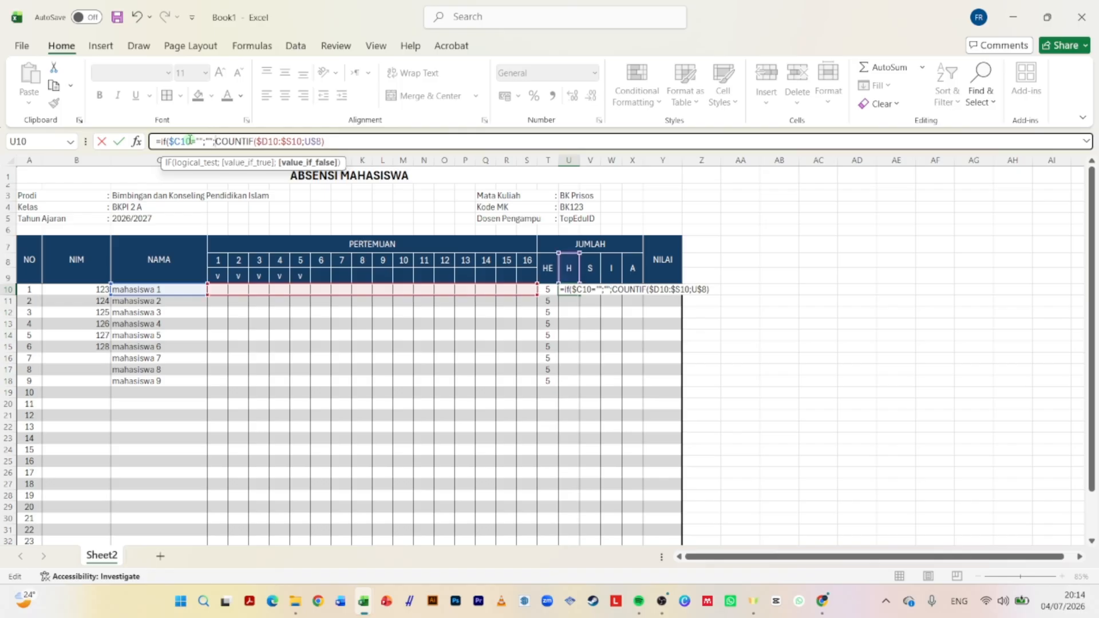
{"action": "left_click", "coordinate": [330, 140]}
{"action": "type", "text": ")"}
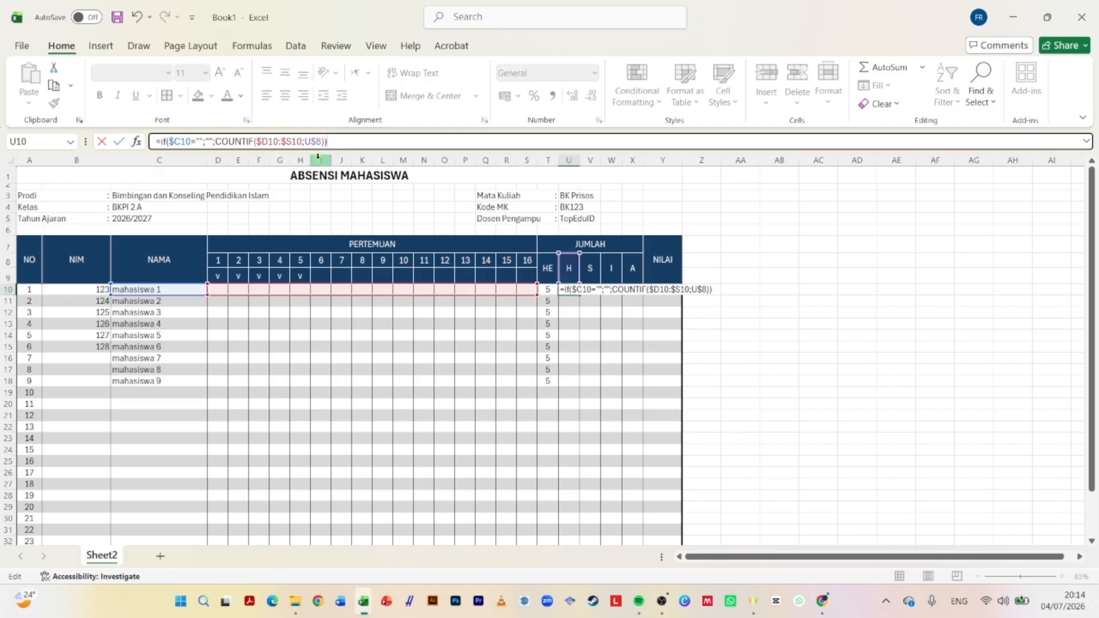
{"action": "key", "text": "Return"}
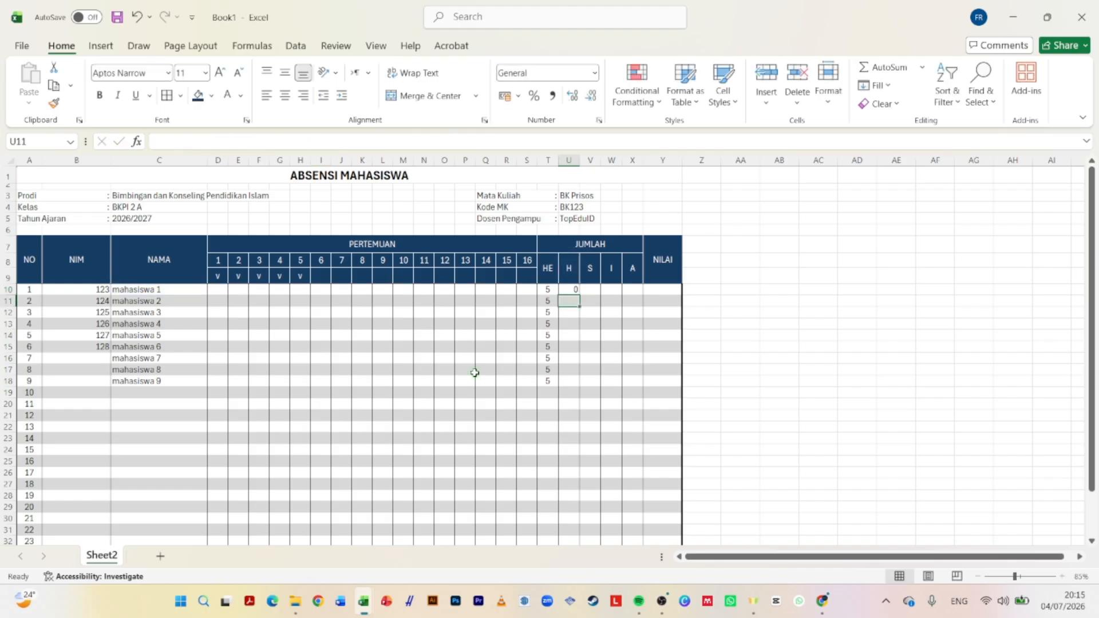
Step: Fill the U10 formula down the H column to student 25 in row 34, without copying its formatting
{"action": "left_click", "coordinate": [574, 291]}
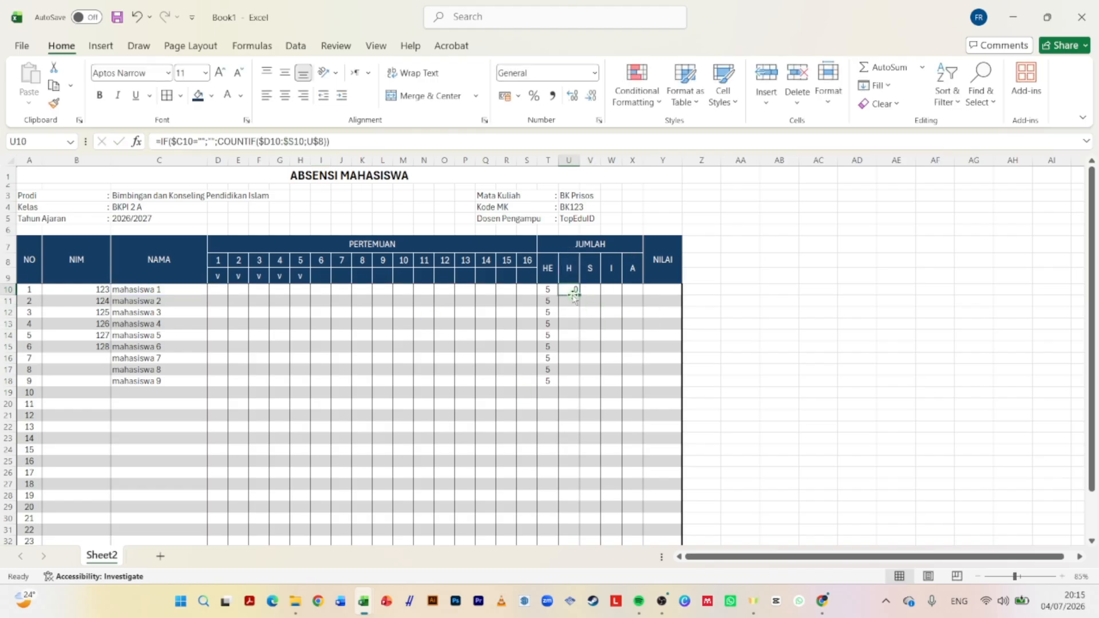
{"action": "left_click_drag", "start_coordinate": [566, 467], "coordinate": [606, 529]}
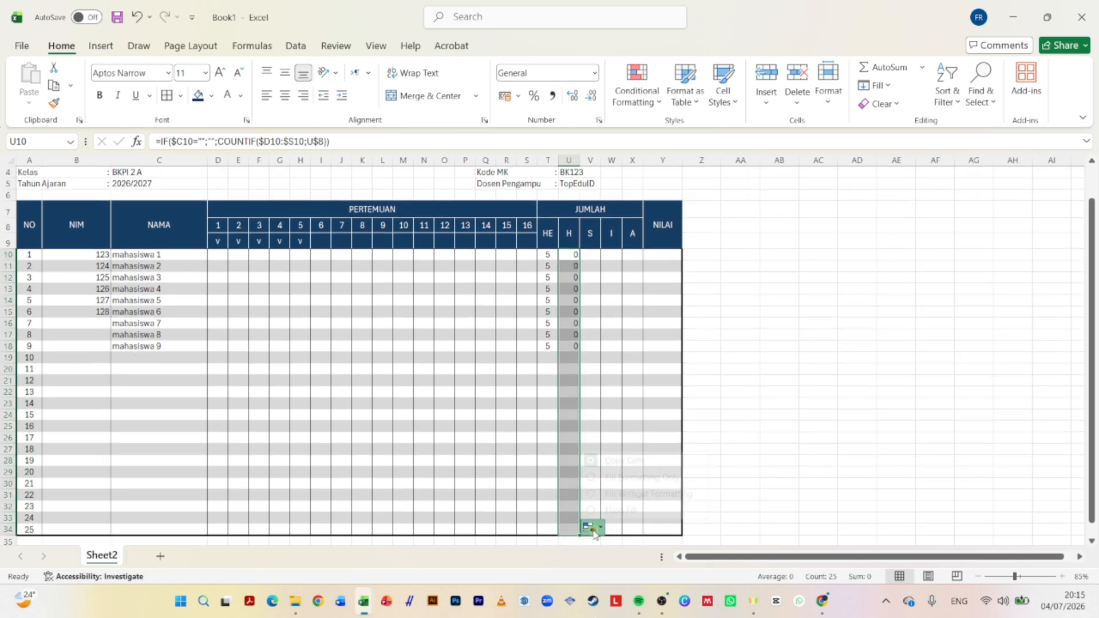
{"action": "left_click", "coordinate": [588, 527]}
{"action": "left_click", "coordinate": [609, 494]}
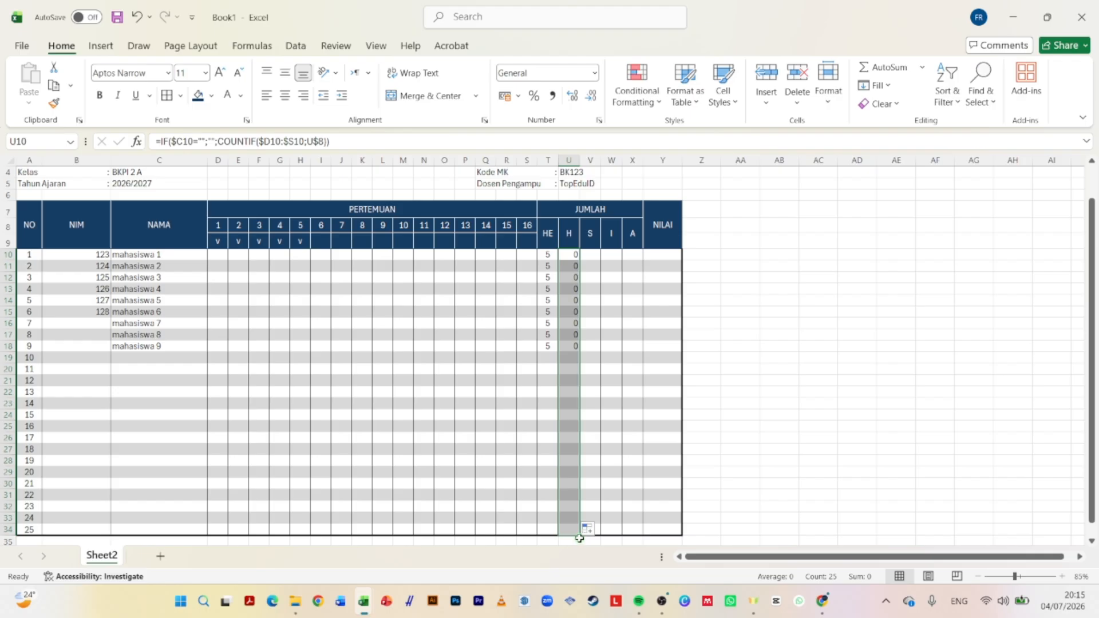
Step: Extend the formulas across the S, I and A columns to X34 and centre U10:X34 horizontally
{"action": "left_click_drag", "start_coordinate": [580, 536], "coordinate": [638, 526]}
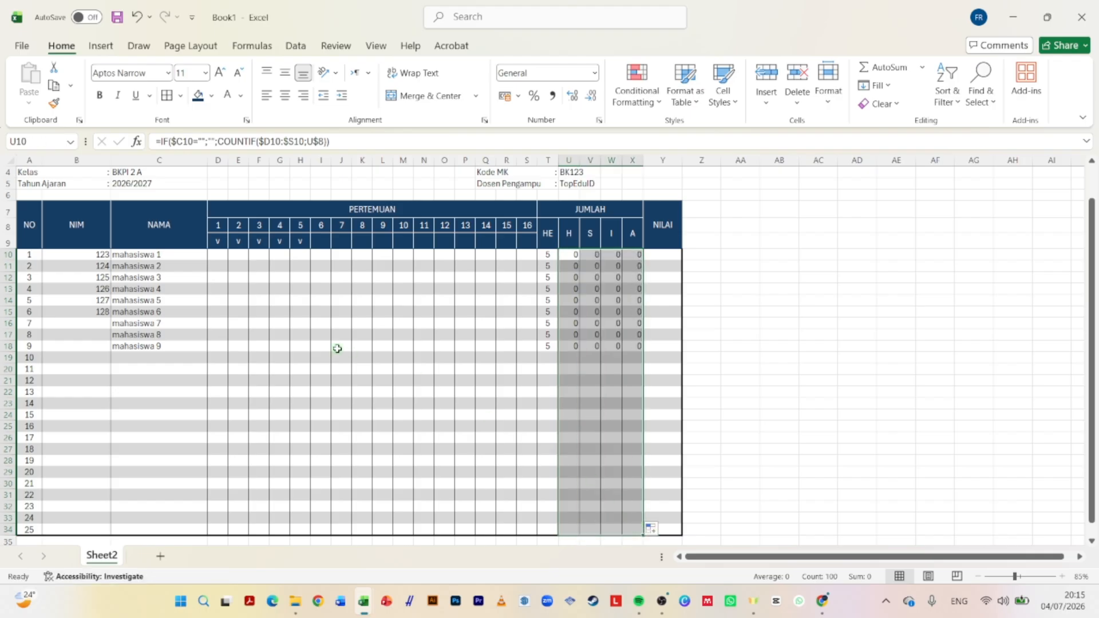
{"action": "left_click", "coordinate": [286, 95]}
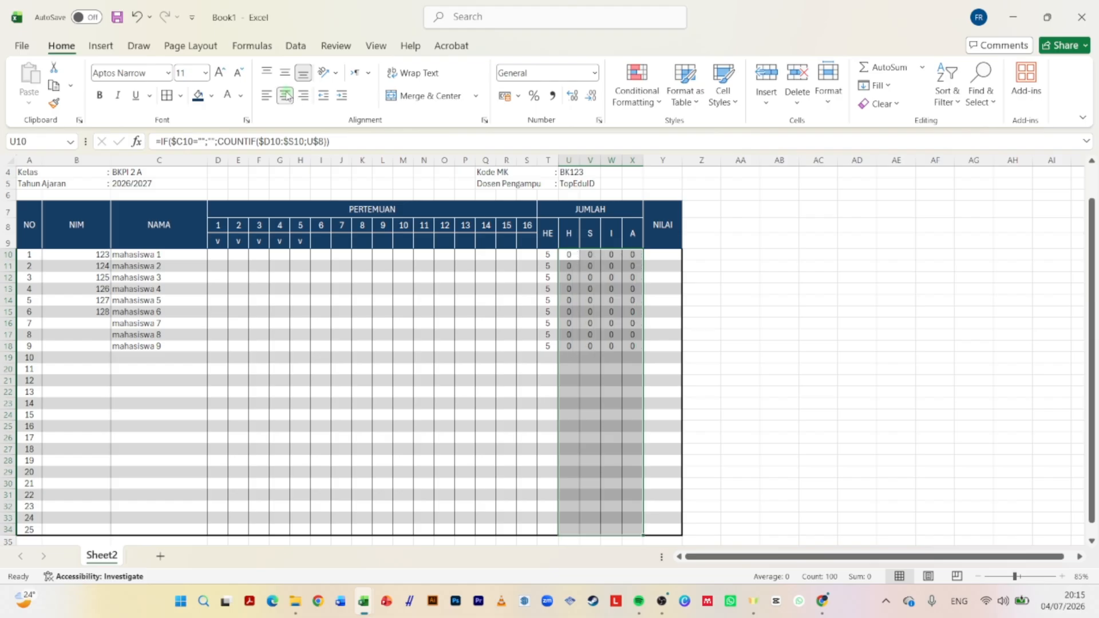
{"action": "left_click", "coordinate": [441, 324]}
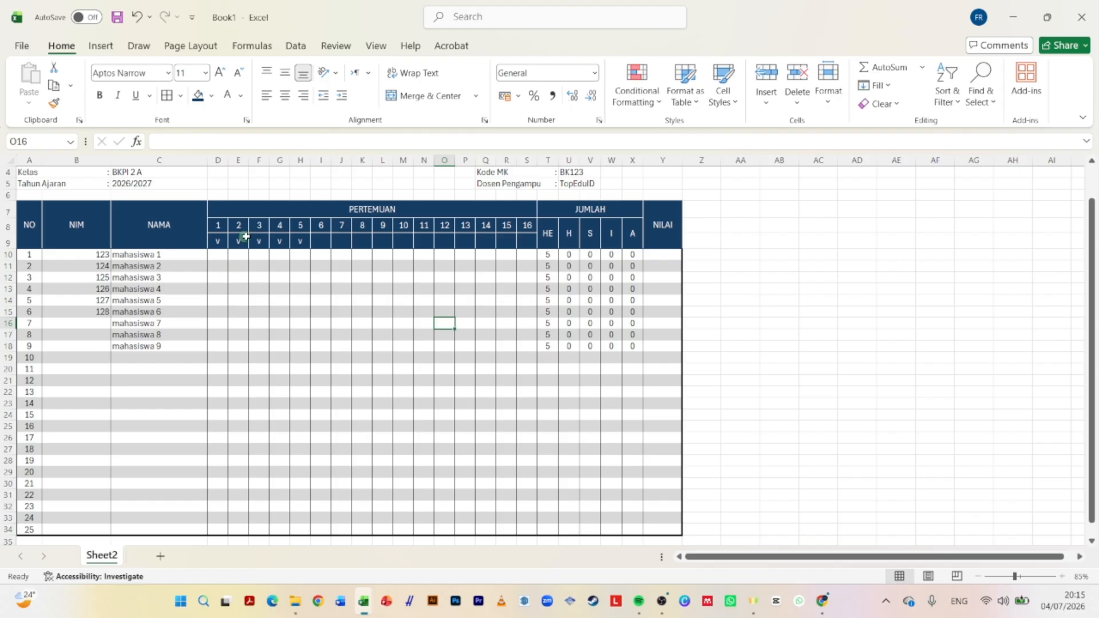
Step: Enter H for meeting 1 and S for meeting 2 in the first student's row
{"action": "left_click", "coordinate": [218, 255]}
{"action": "type", "text": "h"}
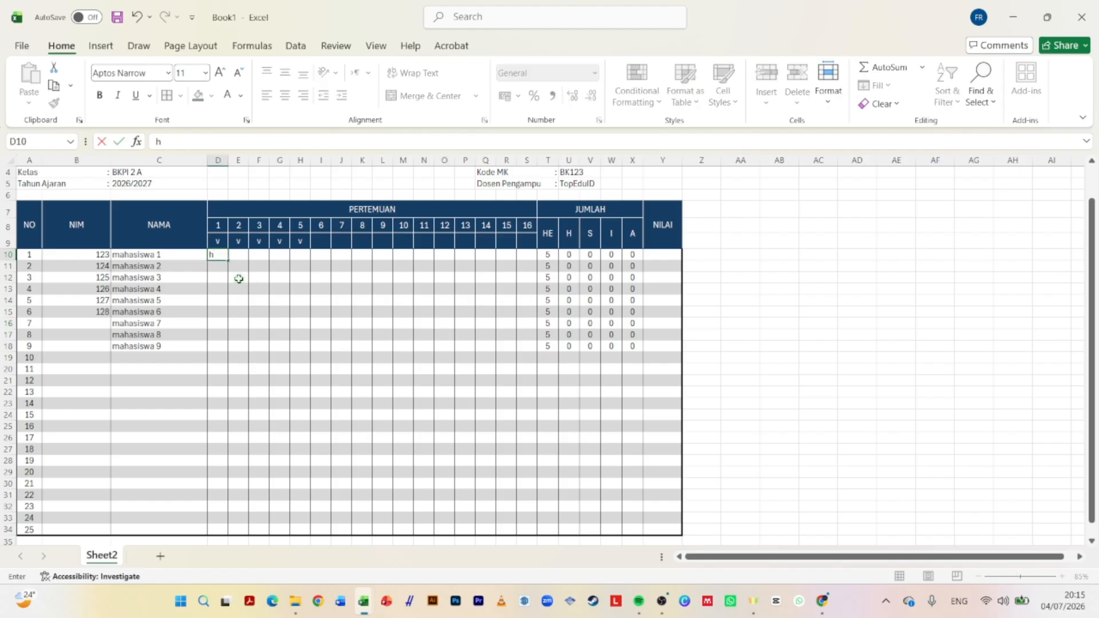
{"action": "key", "text": "Caps_Lock"}
{"action": "type", "text": "H"}
{"action": "left_click", "coordinate": [239, 279]}
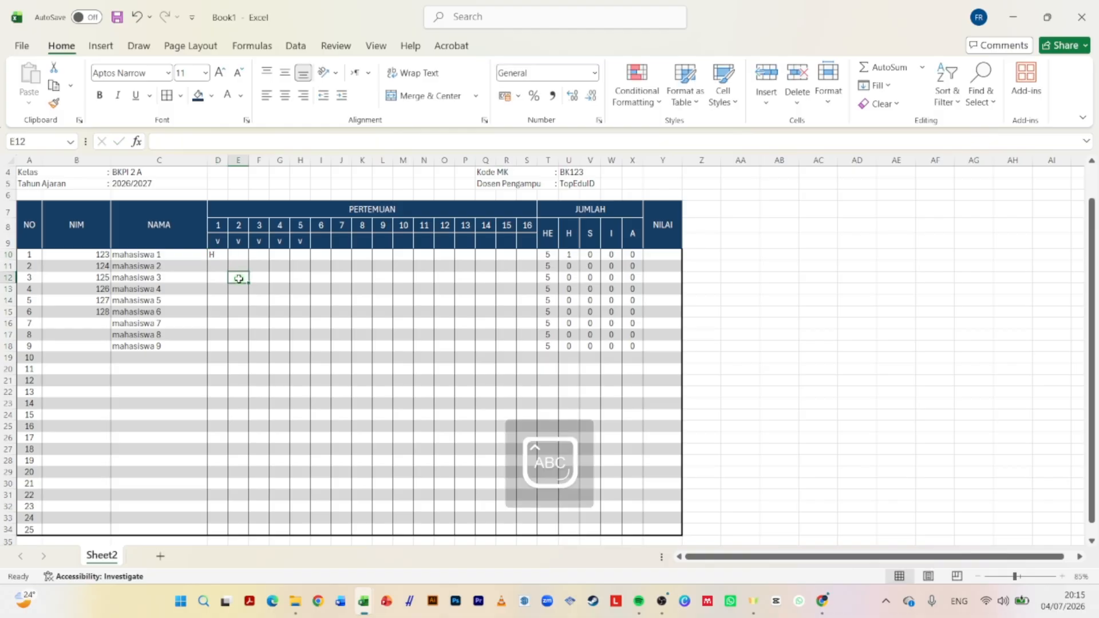
{"action": "left_click", "coordinate": [237, 255]}
{"action": "type", "text": "S"}
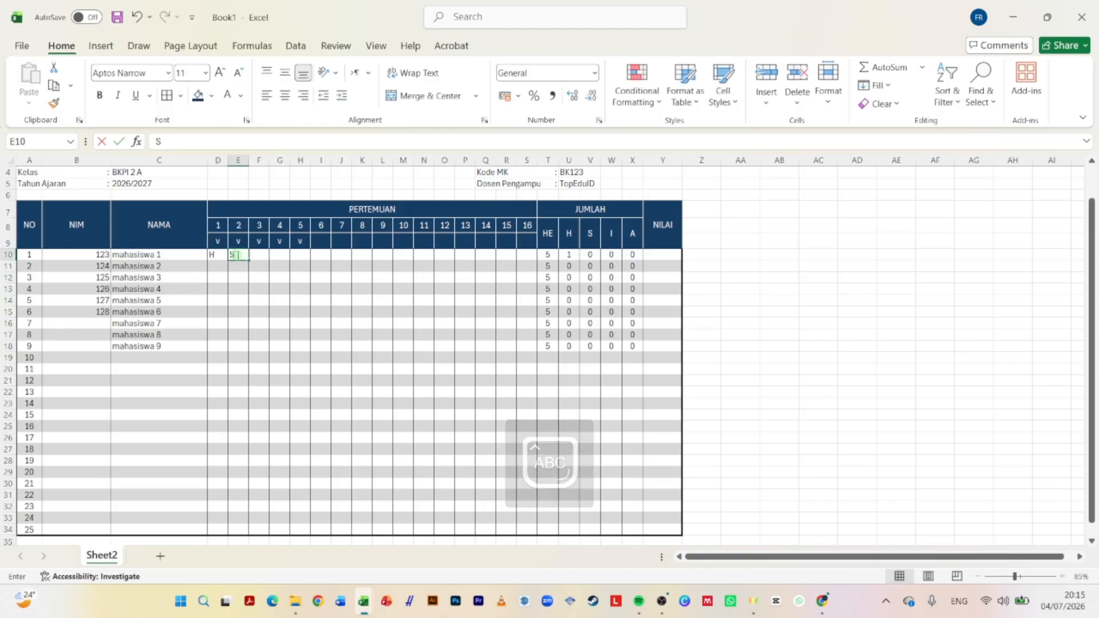
{"action": "left_click", "coordinate": [288, 280]}
Step: Enter S for student 9 in meeting 1, I for student 6 in meeting 2, and A for student 2 in meeting 3
{"action": "left_click", "coordinate": [223, 344]}
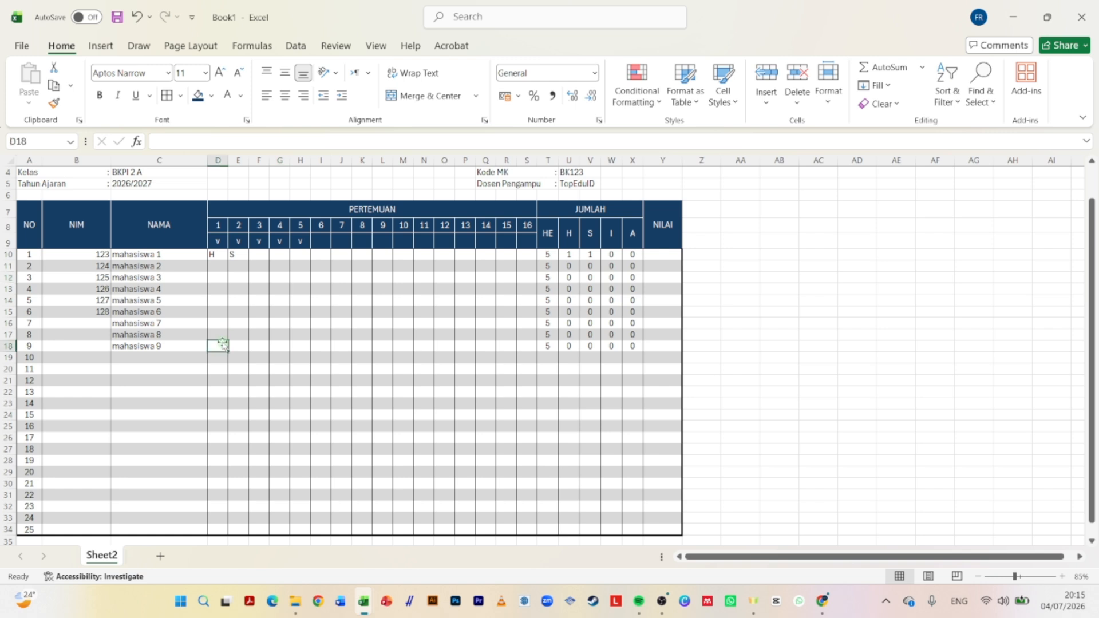
{"action": "type", "text": "S"}
{"action": "left_click", "coordinate": [265, 309]}
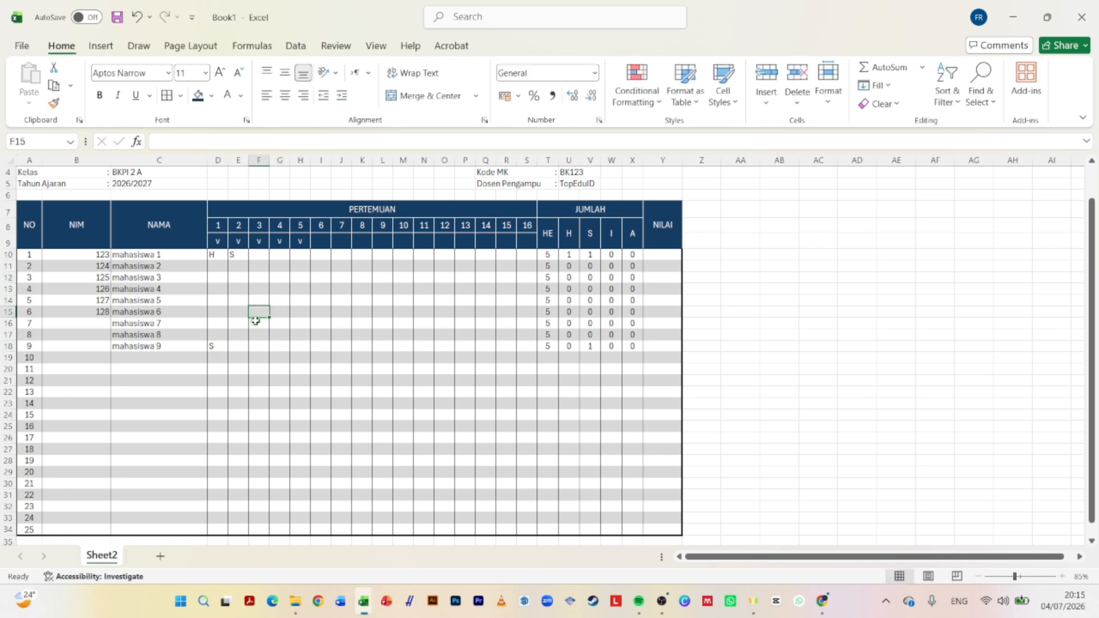
{"action": "left_click", "coordinate": [243, 312]}
{"action": "type", "text": "I"}
{"action": "left_click", "coordinate": [265, 298]}
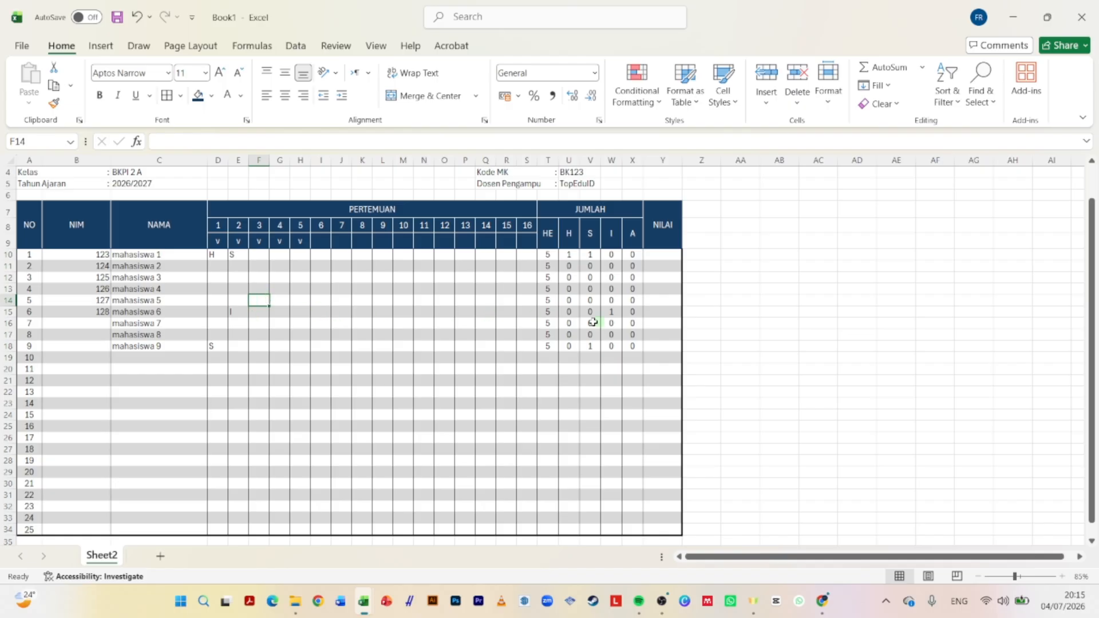
{"action": "left_click", "coordinate": [255, 314]}
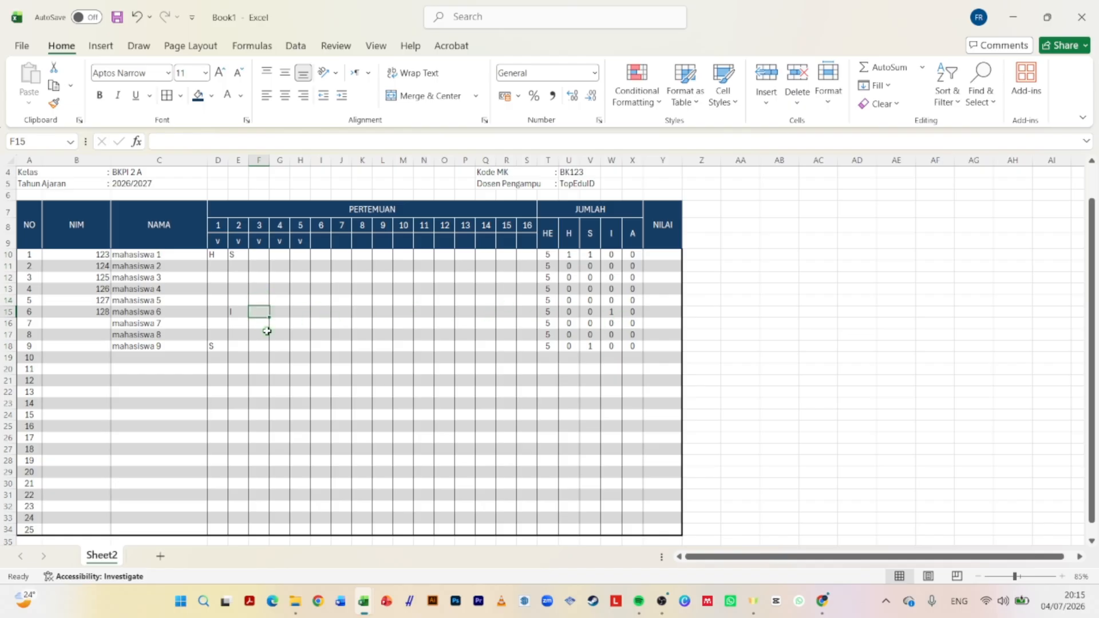
{"action": "left_click", "coordinate": [267, 333]}
{"action": "left_click", "coordinate": [264, 268]}
{"action": "type", "text": "A"}
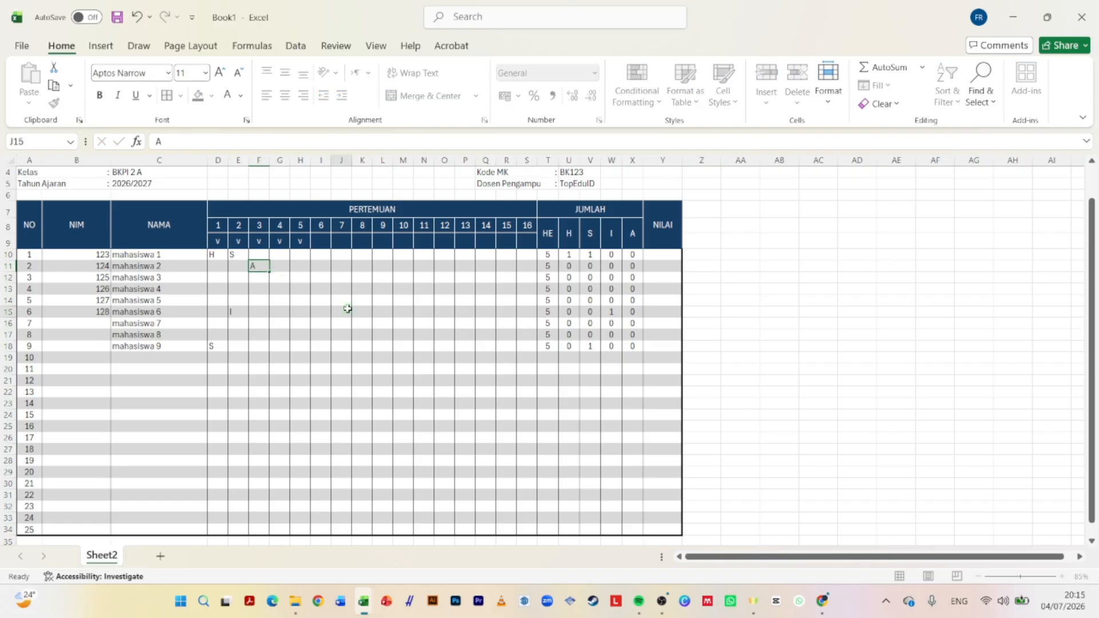
{"action": "left_click", "coordinate": [347, 310]}
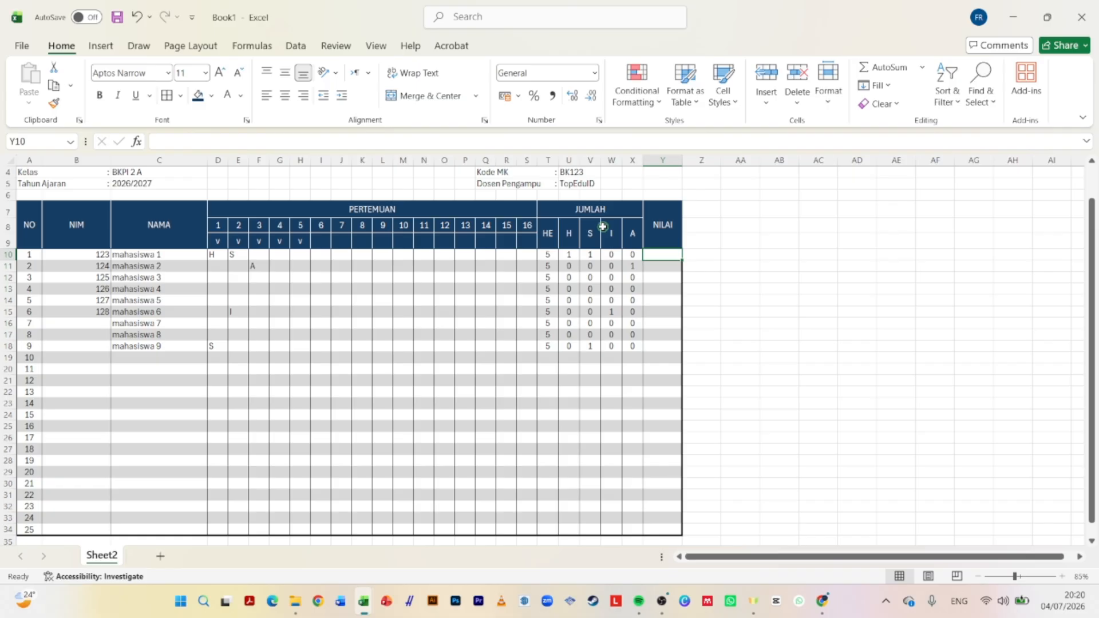
{"action": "left_click", "coordinate": [611, 254]}
{"action": "left_click", "coordinate": [590, 254]}
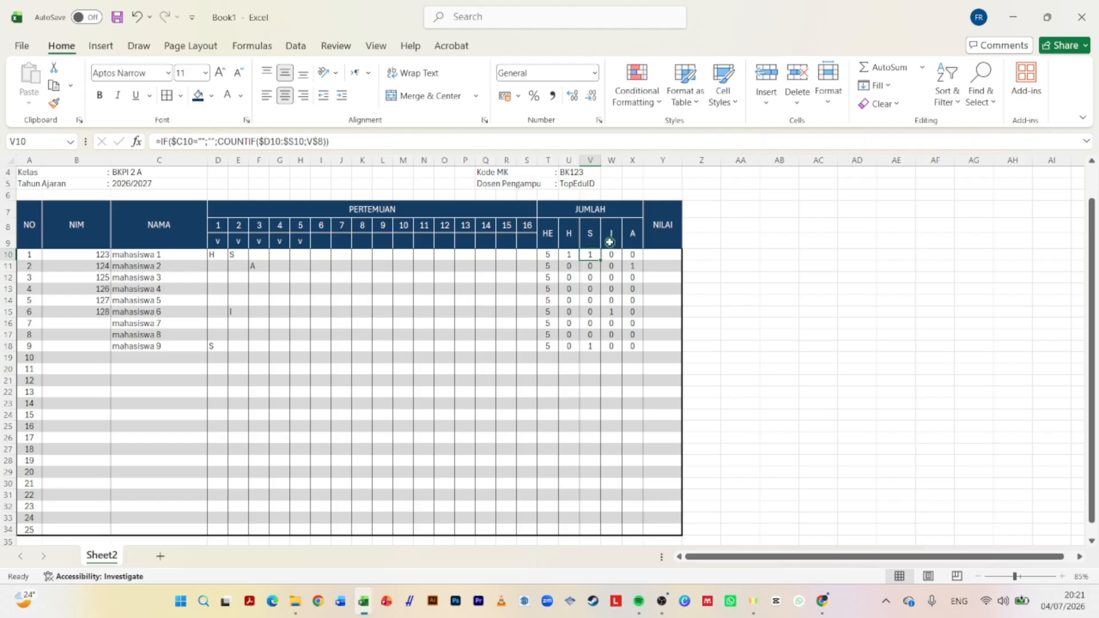
{"action": "left_click", "coordinate": [569, 233]}
{"action": "left_click", "coordinate": [606, 255]}
{"action": "left_click", "coordinate": [633, 234]}
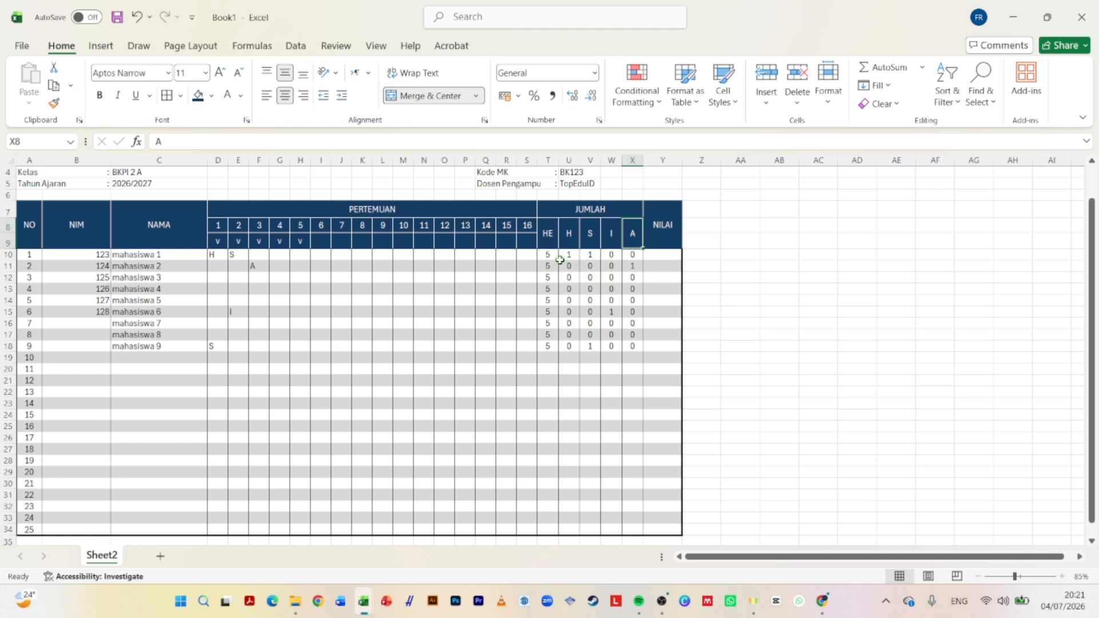
{"action": "left_click", "coordinate": [658, 258]}
{"action": "left_click", "coordinate": [663, 245]}
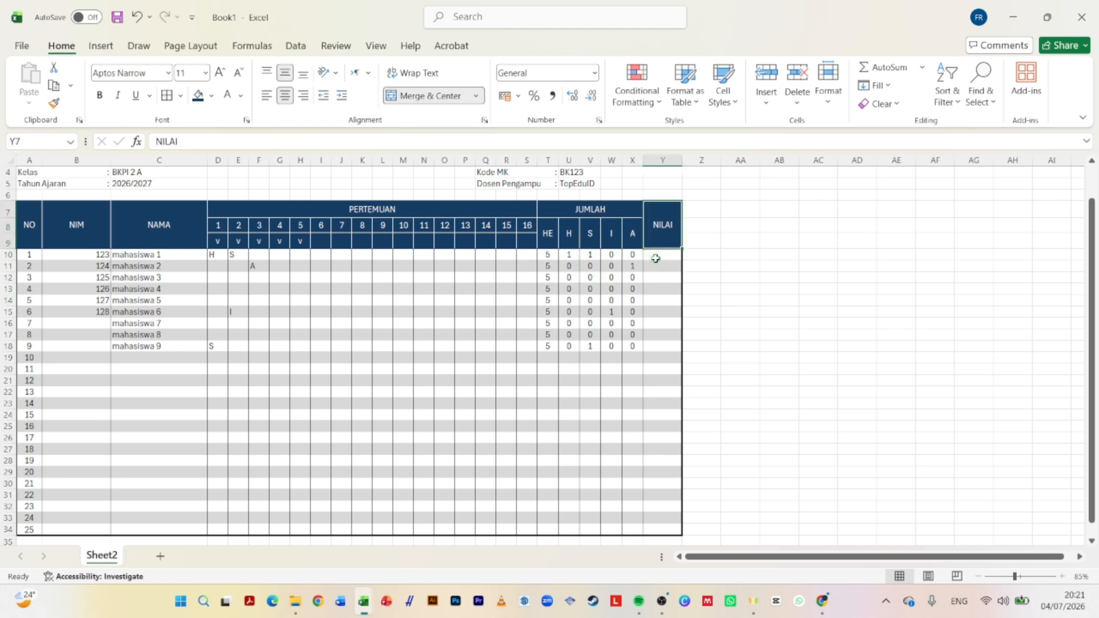
Step: Enter the grade formula =(SUM(U10:W10)/T10)*100 in the first student's NILAI cell, Y10
{"action": "left_click", "coordinate": [655, 259]}
{"action": "type", "text": "="}
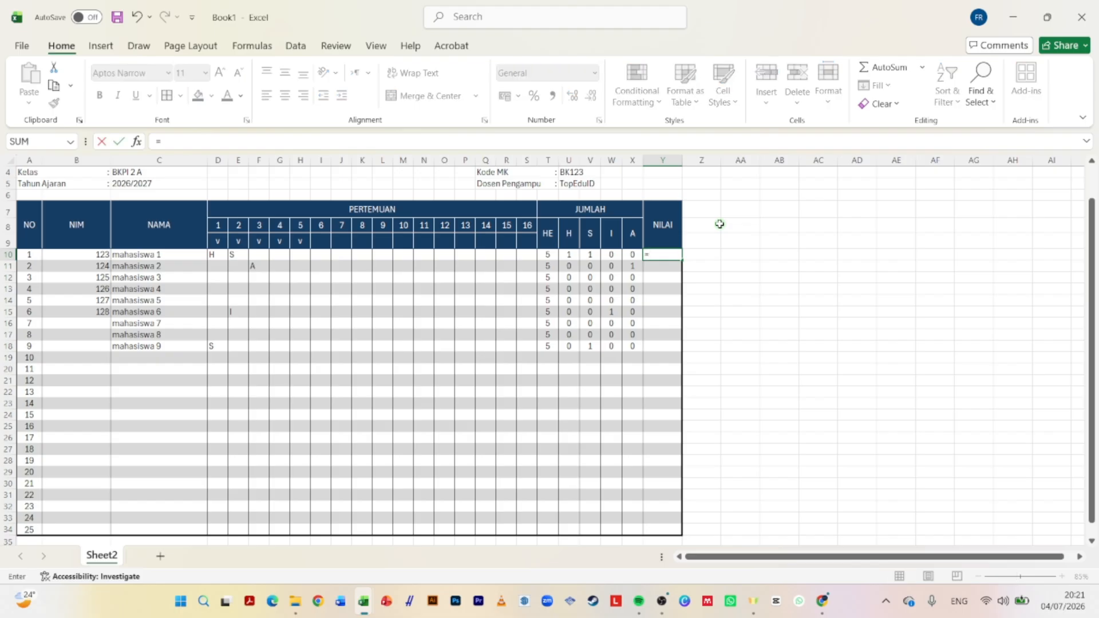
{"action": "type", "text": "(SUM("}
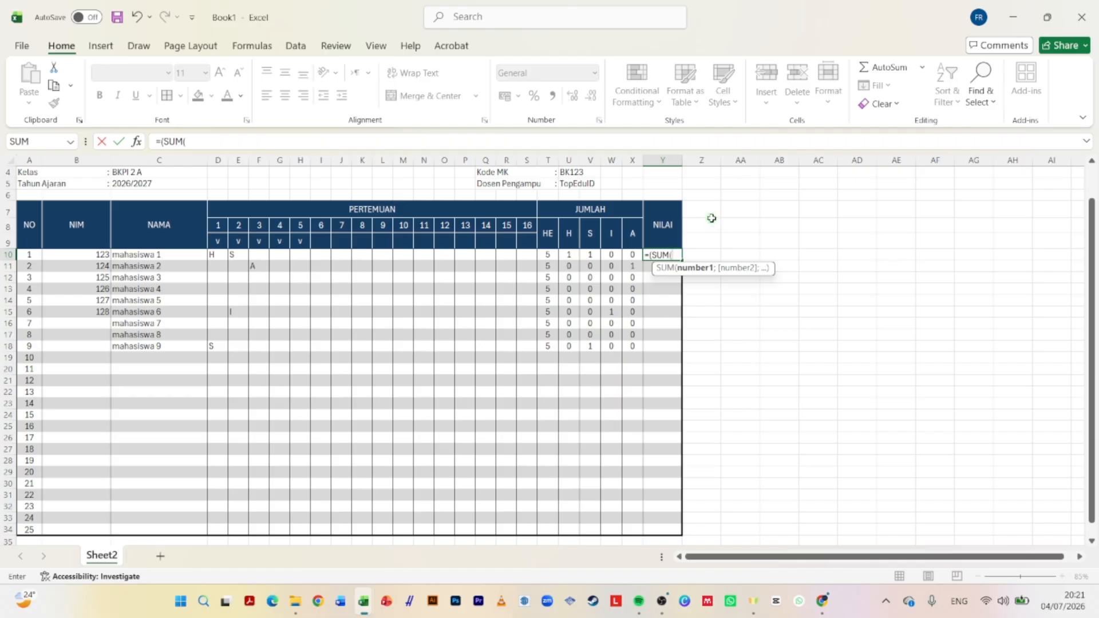
{"action": "left_click_drag", "start_coordinate": [569, 255], "coordinate": [611, 256]}
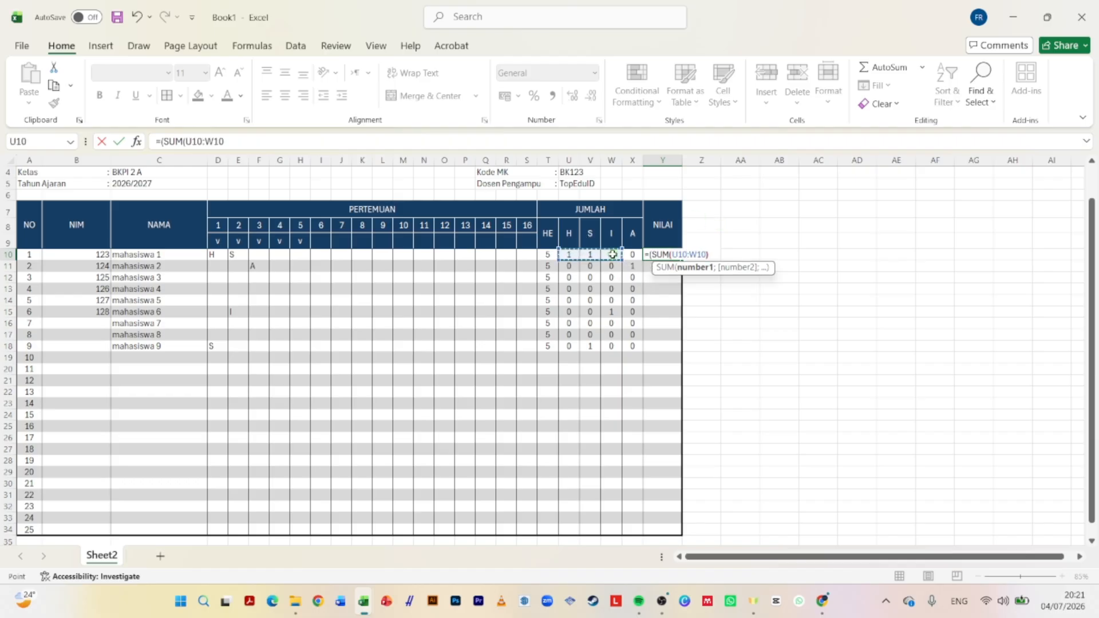
{"action": "type", "text": ")/"}
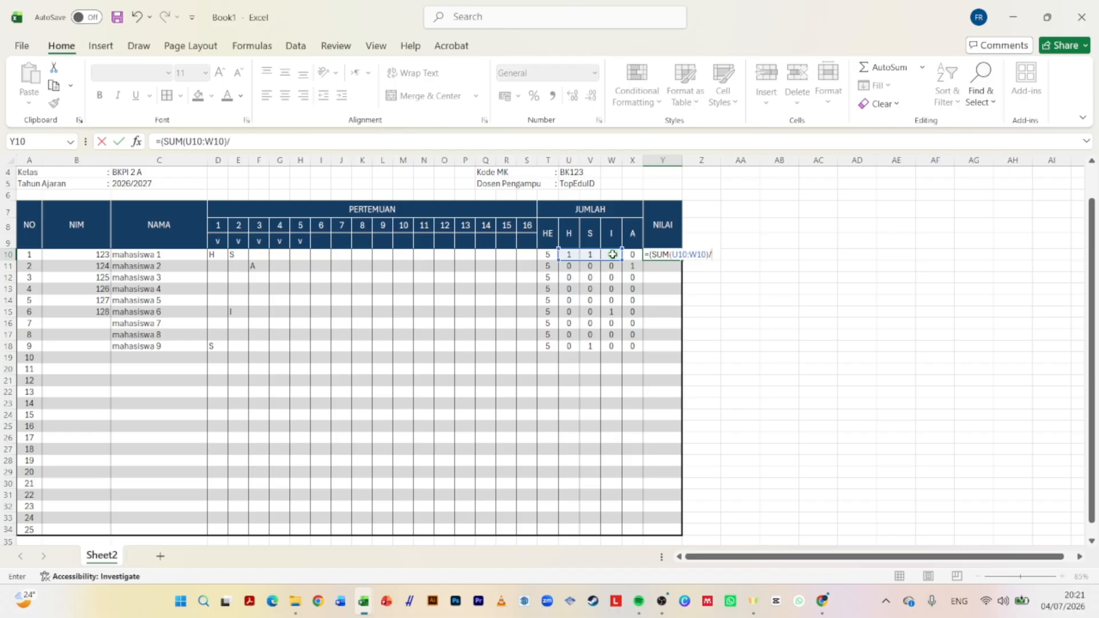
{"action": "left_click", "coordinate": [545, 255]}
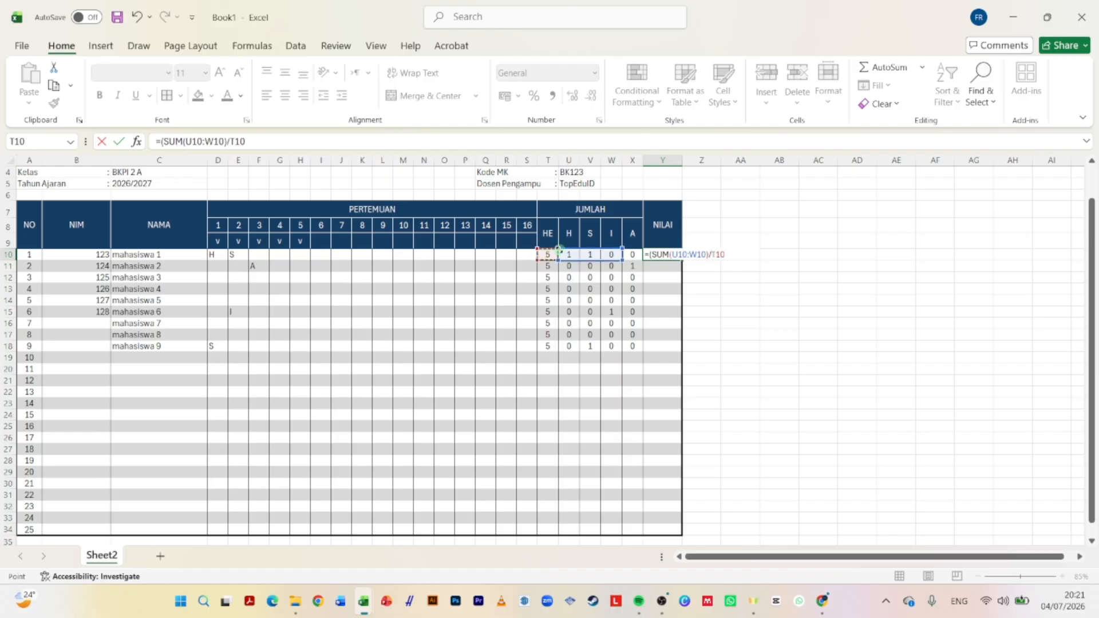
{"action": "type", "text": ")*100"}
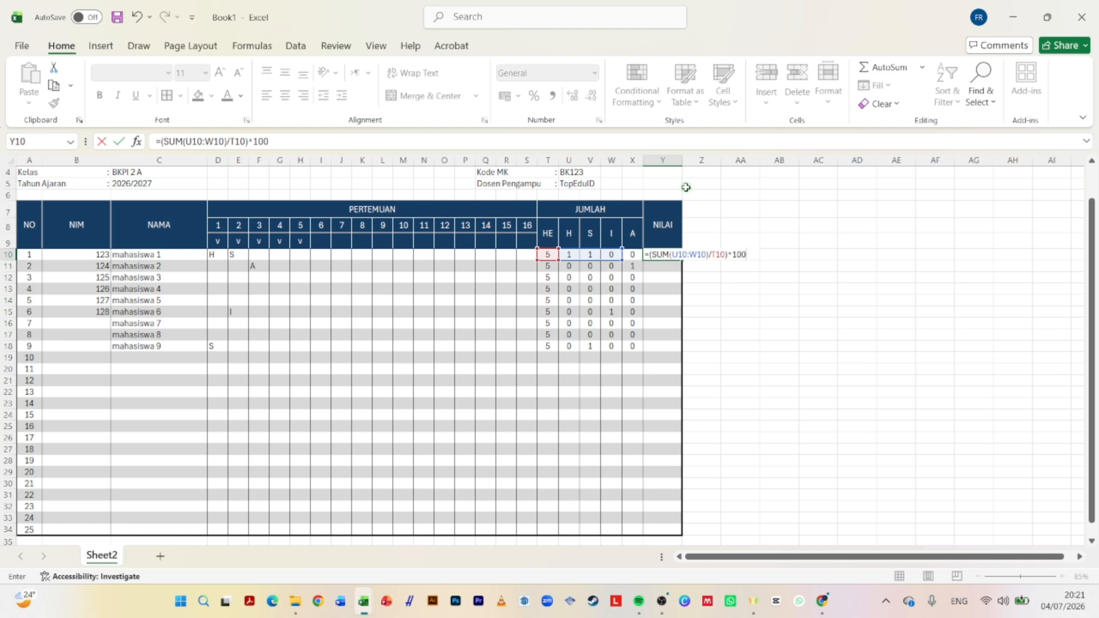
{"action": "key", "text": "Return"}
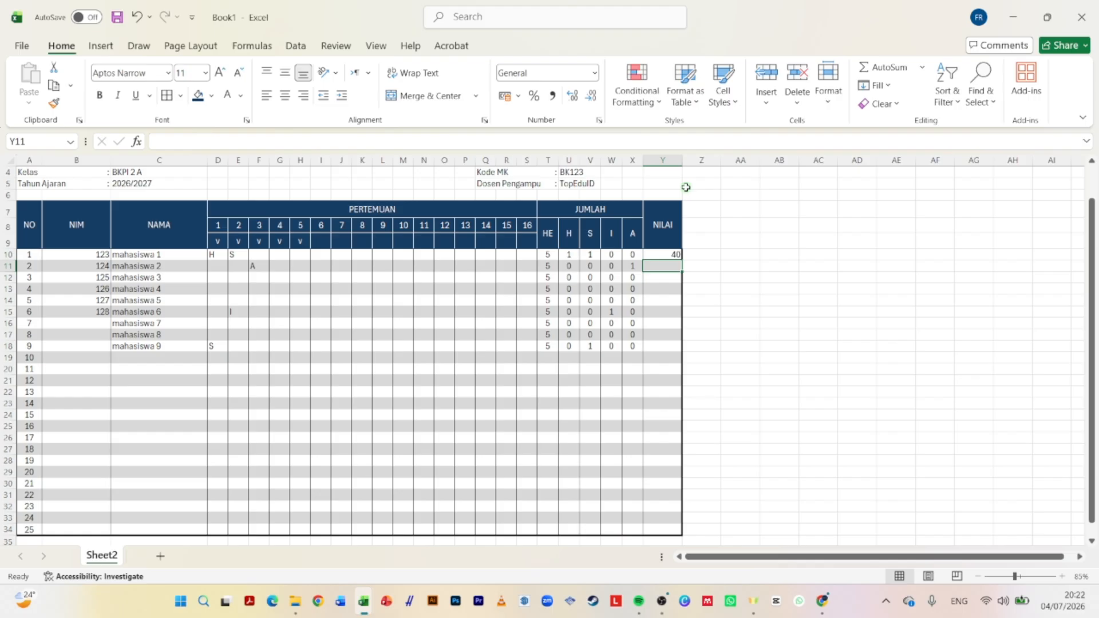
Step: Mark the first student as H in meetings 2 to 5 (E10:H10)
{"action": "left_click", "coordinate": [261, 255]}
{"action": "key", "text": "Left"}
{"action": "type", "text": "H"}
{"action": "key", "text": "Right"}
{"action": "type", "text": "H"}
{"action": "key", "text": "Right"}
{"action": "type", "text": "H"}
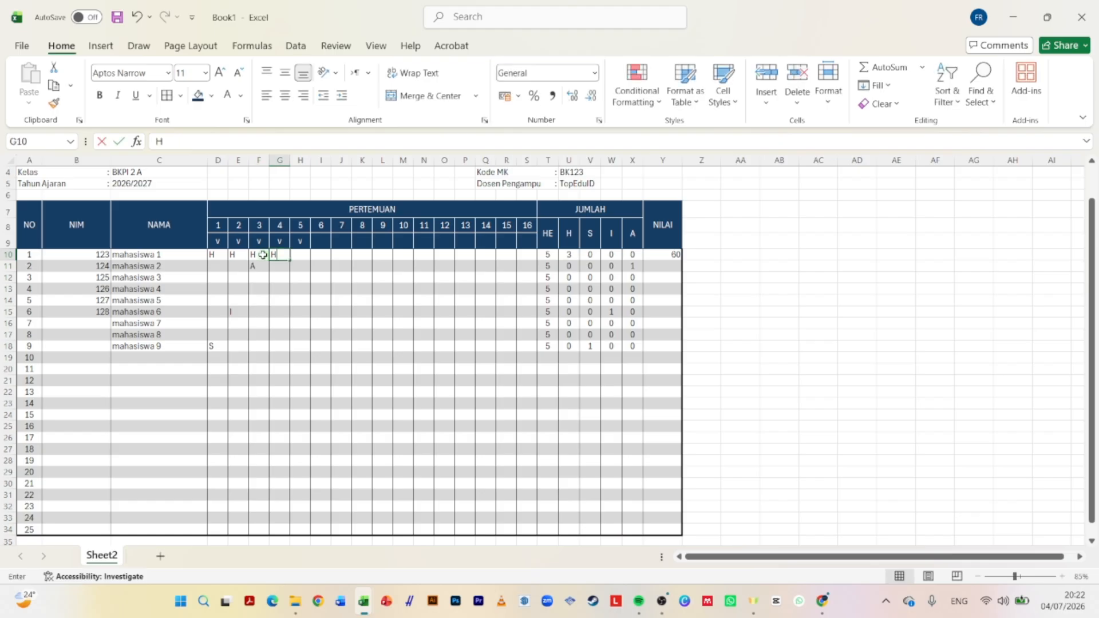
{"action": "key", "text": "Right"}
{"action": "type", "text": "H"}
{"action": "key", "text": "Return"}
{"action": "key", "text": "Right"}
{"action": "key", "text": "Left"}
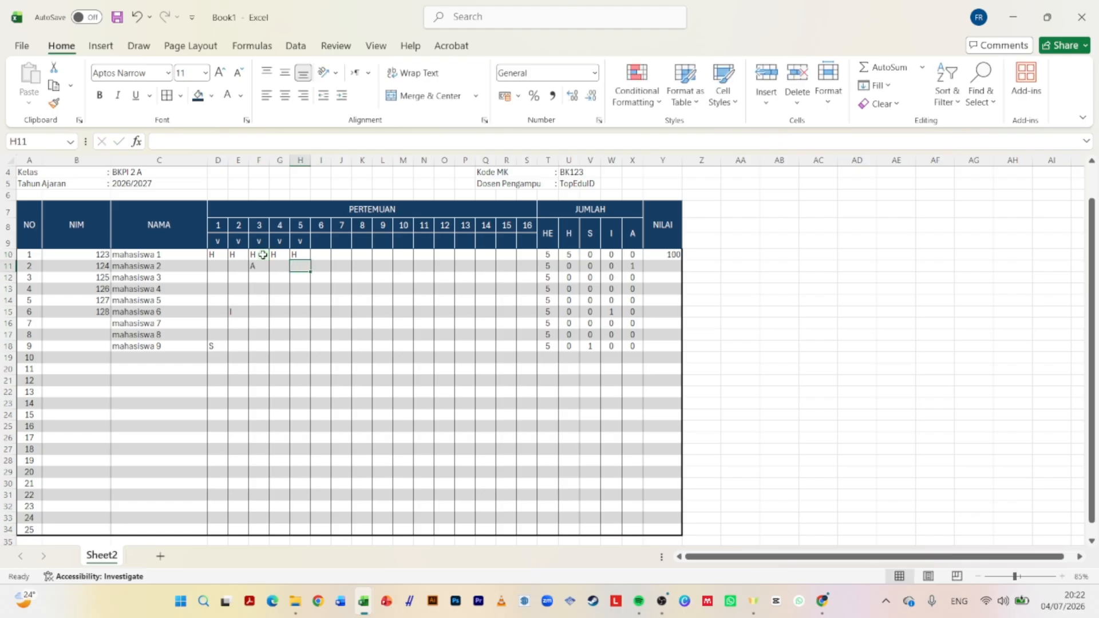
Step: Change the first student's meeting 5 mark to A
{"action": "key", "text": "Up"}
{"action": "key", "text": "Left"}
{"action": "key", "text": "Right"}
{"action": "type", "text": "A"}
{"action": "key", "text": "Right"}
{"action": "key", "text": "Left"}
{"action": "key", "text": "Right"}
{"action": "key", "text": "Right"}
{"action": "key", "text": "Right"}
{"action": "key", "text": "Right"}
{"action": "key", "text": "Right"}
{"action": "key", "text": "Right"}
{"action": "key", "text": "Right"}
{"action": "key", "text": "Right"}
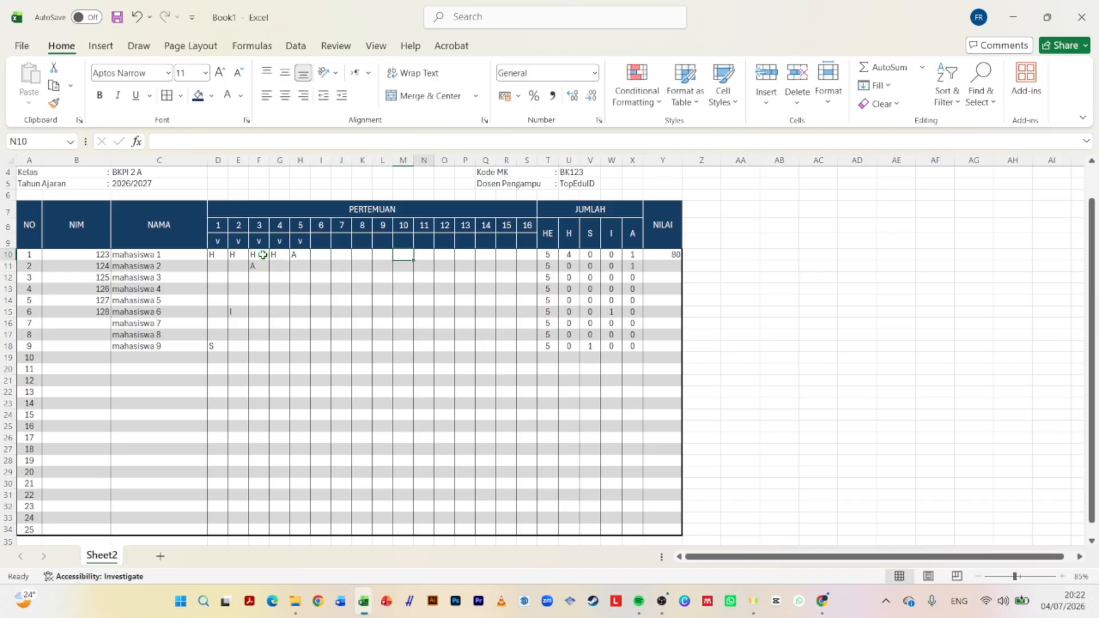
Step: Change the first student's NILAI formula in Y10 to =(U10/T10)*100 so only H marks count
{"action": "key", "text": "Right"}
{"action": "key", "text": "Right"}
{"action": "key", "text": "Right"}
{"action": "key", "text": "Right"}
{"action": "key", "text": "Right"}
{"action": "key", "text": "Right"}
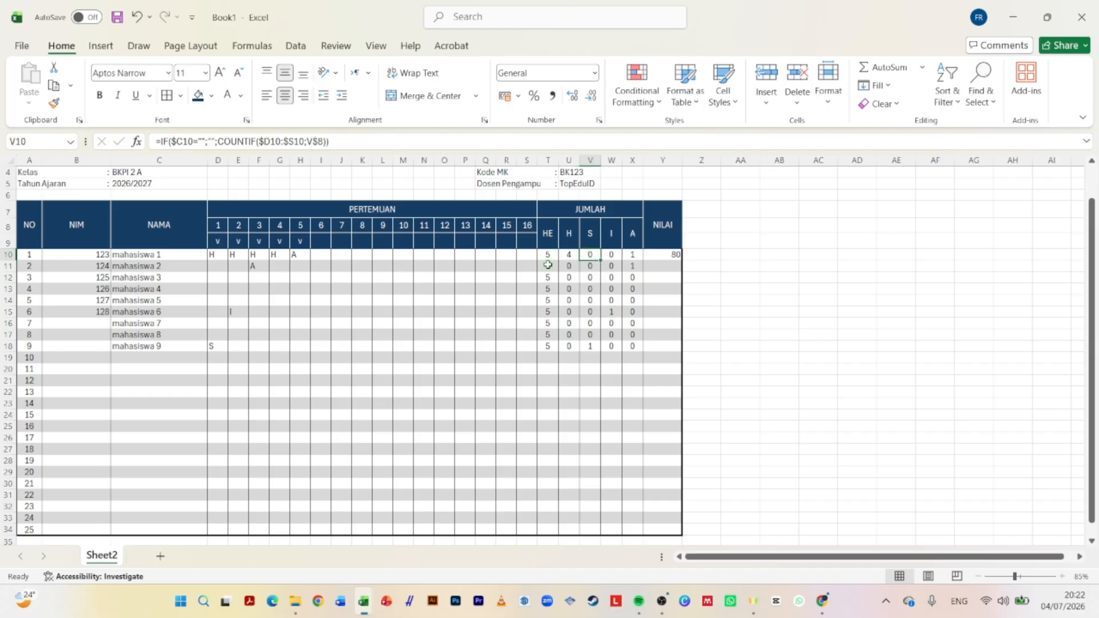
{"action": "left_click", "coordinate": [656, 255]}
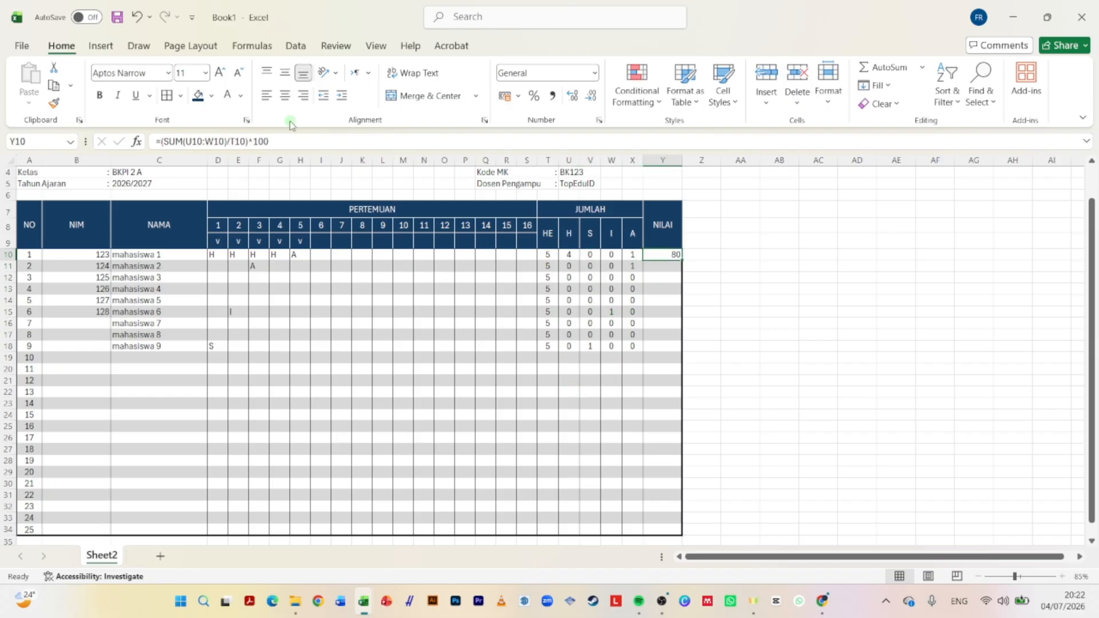
{"action": "left_click", "coordinate": [227, 142]}
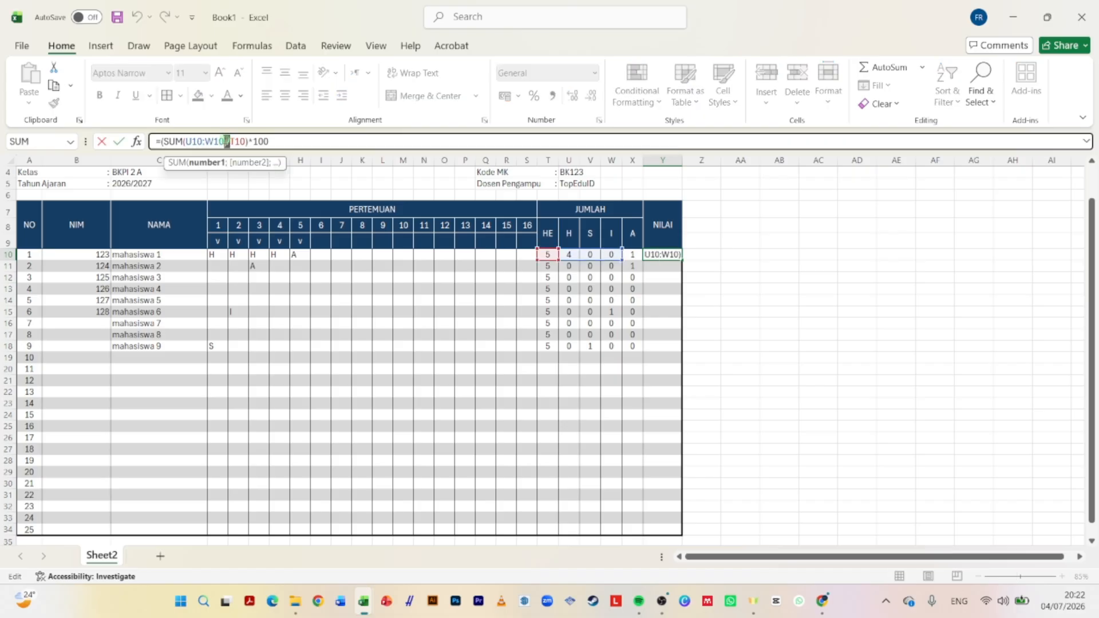
{"action": "left_click", "coordinate": [231, 142]}
{"action": "key", "text": "BackSpace"}
{"action": "key", "text": "BackSpace"}
{"action": "key", "text": "BackSpace"}
{"action": "key", "text": "BackSpace"}
{"action": "key", "text": "BackSpace"}
{"action": "key", "text": "BackSpace"}
{"action": "key", "text": "BackSpace"}
{"action": "key", "text": "BackSpace"}
{"action": "key", "text": "BackSpace"}
{"action": "key", "text": "BackSpace"}
{"action": "key", "text": "BackSpace"}
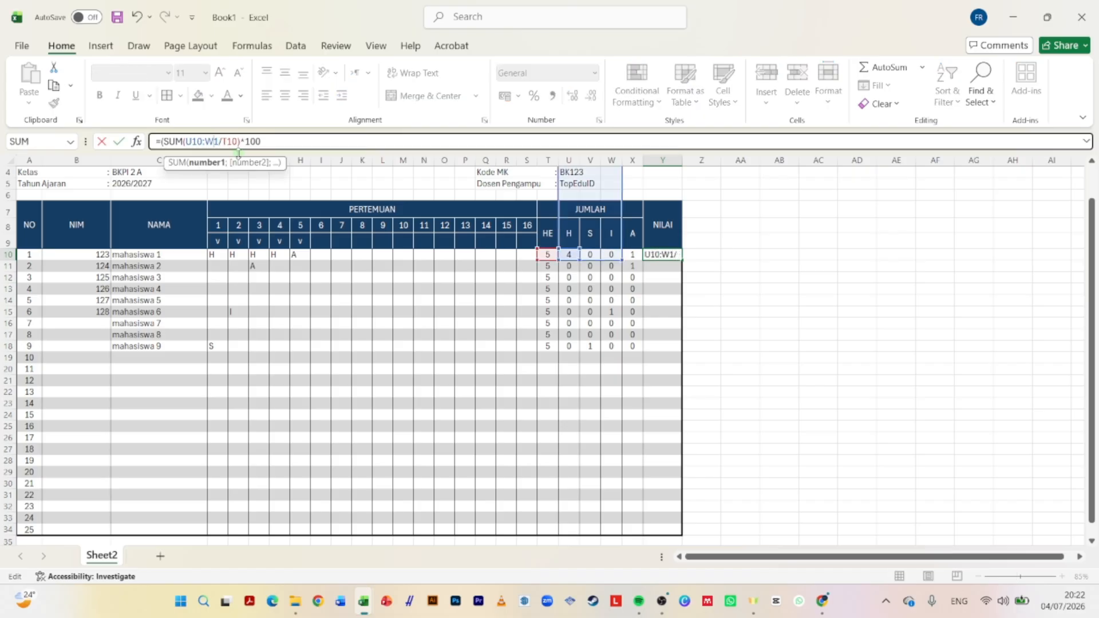
{"action": "key", "text": "BackSpace"}
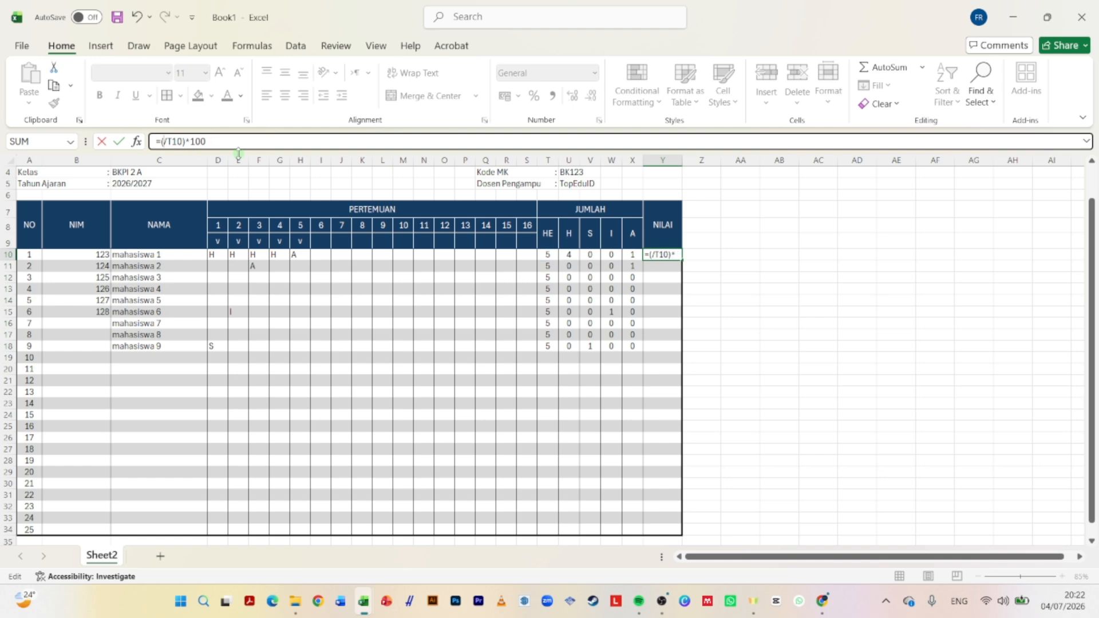
{"action": "left_click", "coordinate": [569, 254]}
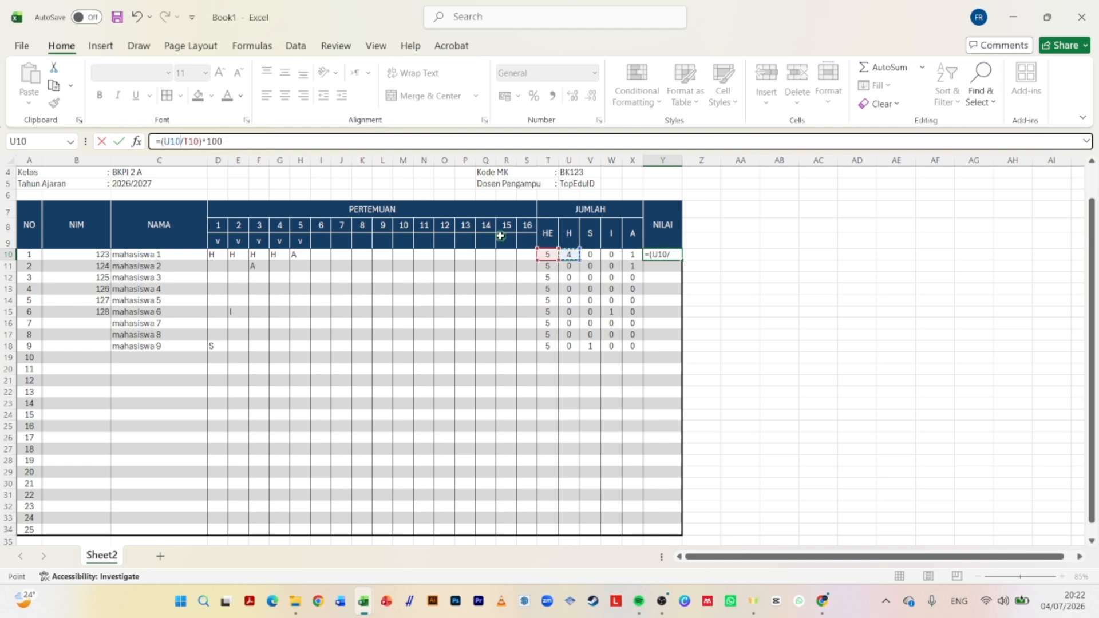
{"action": "key", "text": "Return"}
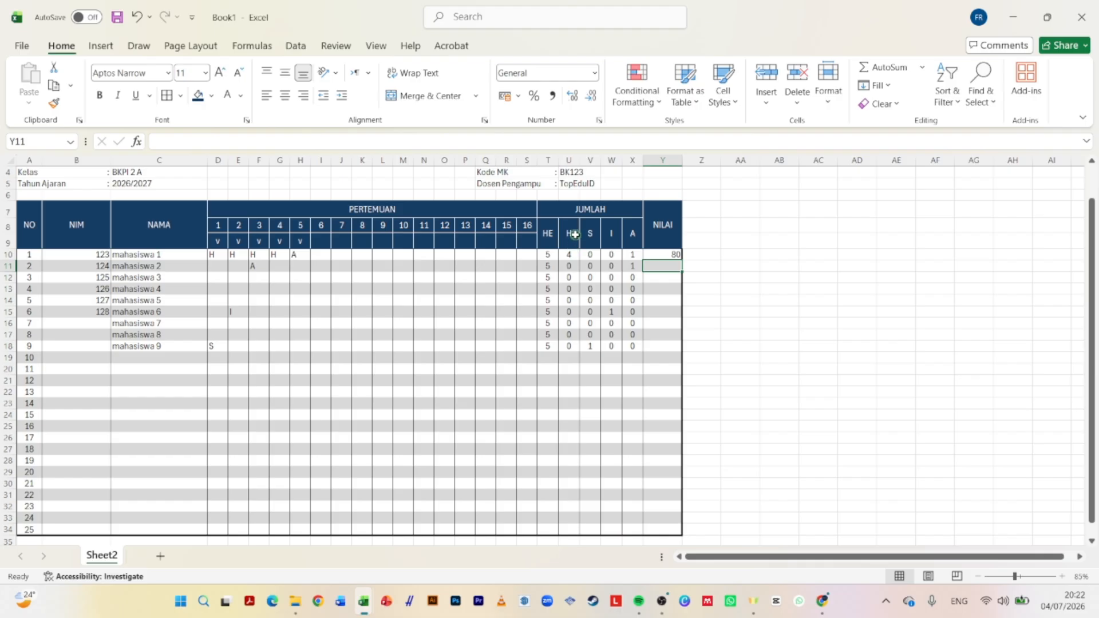
Step: Wrap the first student's NILAI formula in a blank-name check: =IF(C10="";"";(U10/T10)*100)
{"action": "left_click", "coordinate": [674, 257]}
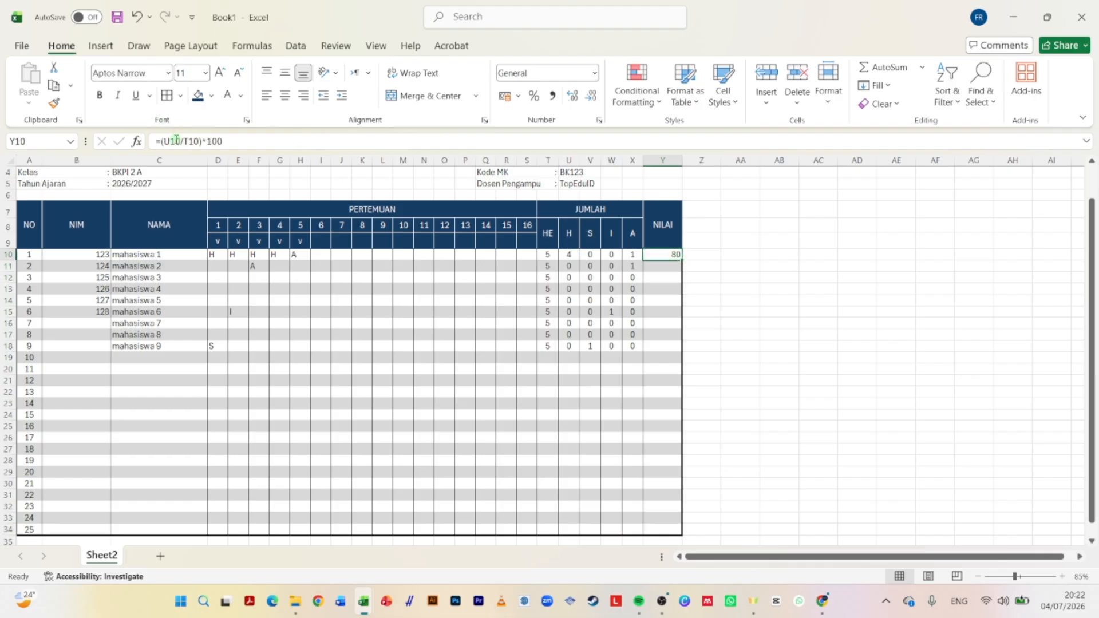
{"action": "left_click", "coordinate": [664, 299]}
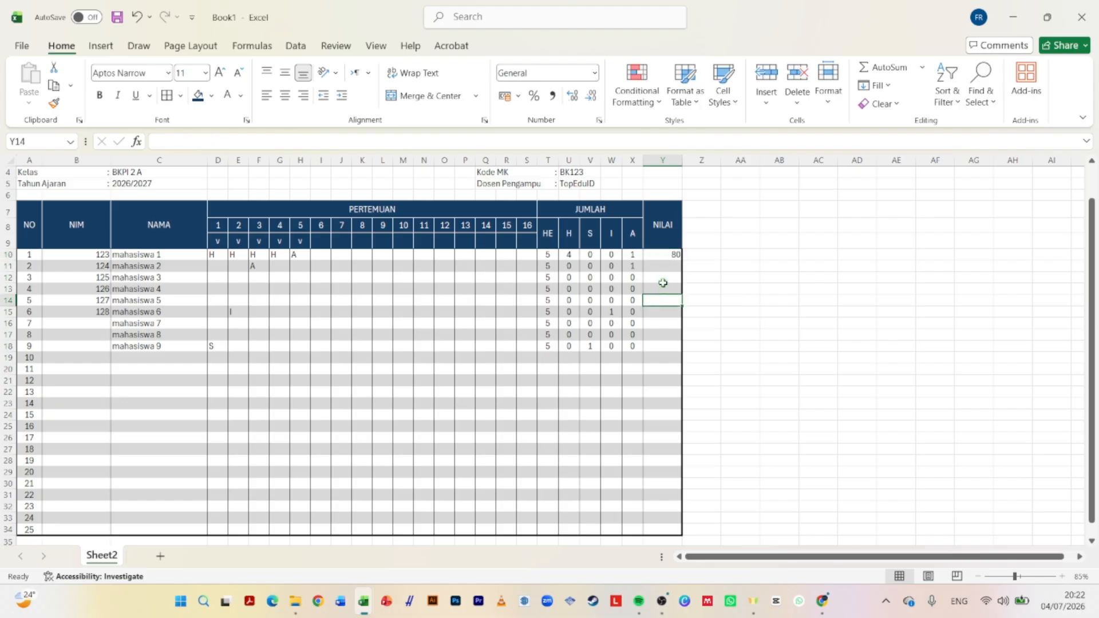
{"action": "left_click", "coordinate": [664, 255]}
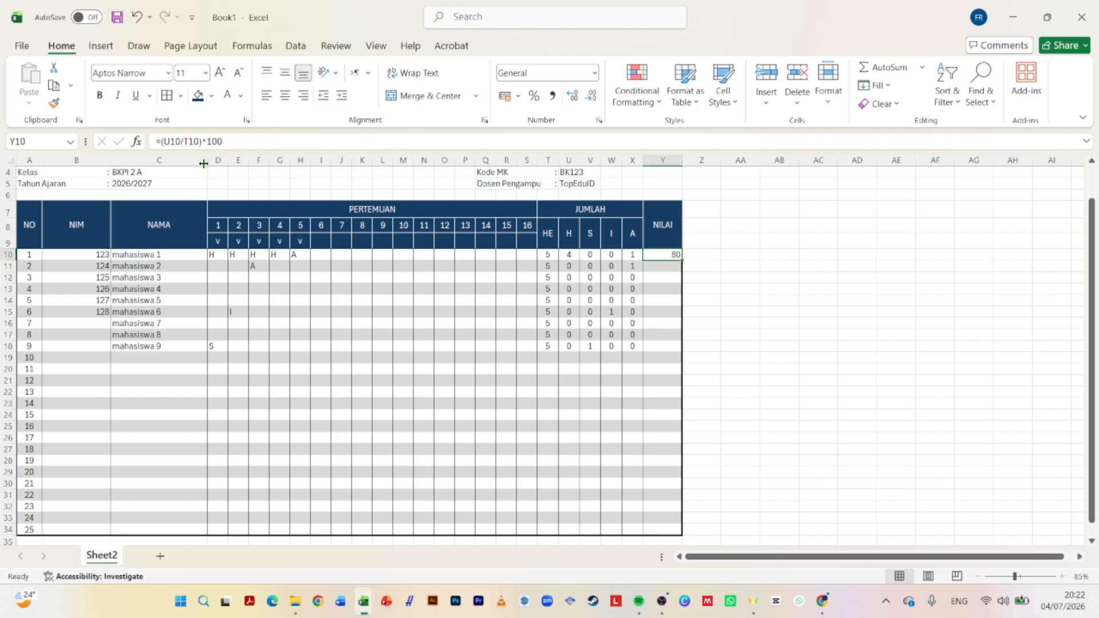
{"action": "left_click", "coordinate": [161, 142]}
{"action": "type", "text": "IF"}
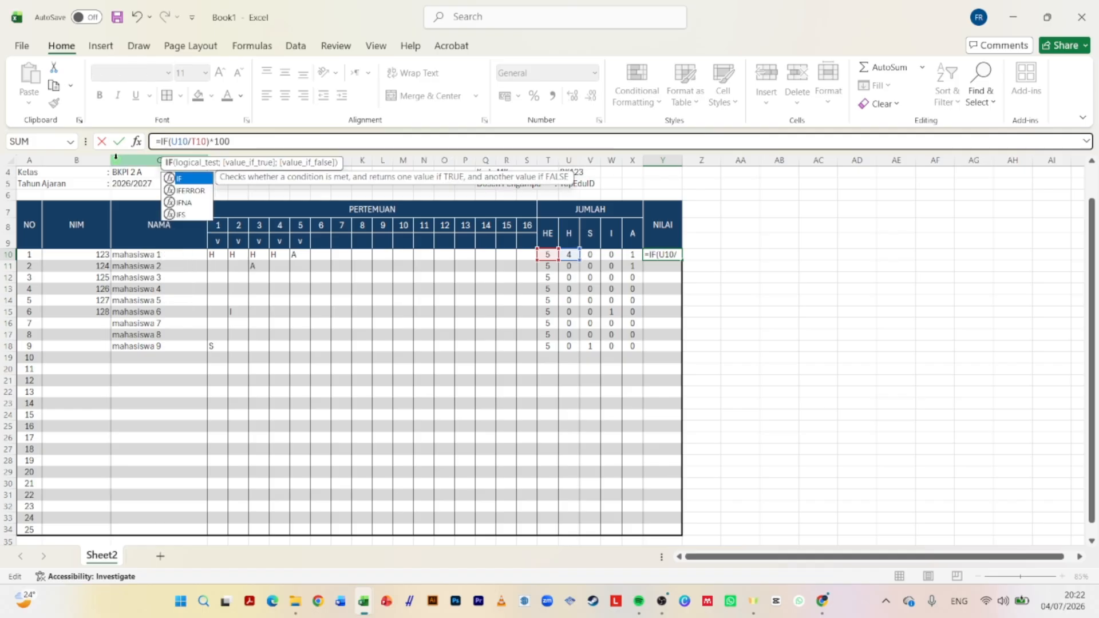
{"action": "type", "text": "("}
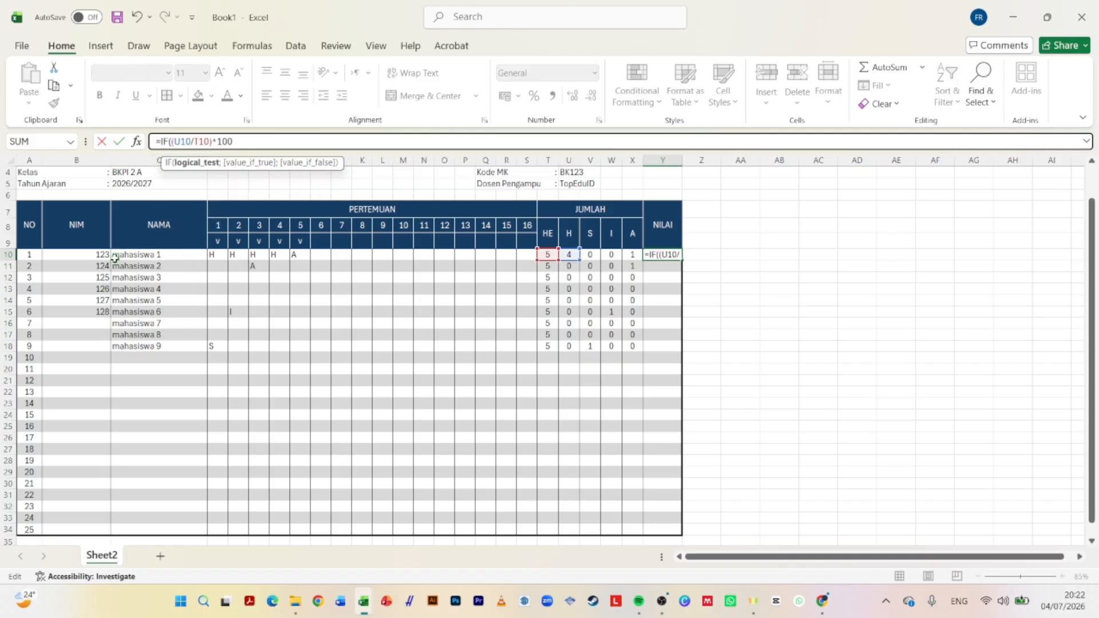
{"action": "left_click", "coordinate": [137, 256]}
{"action": "type", "text": "="}
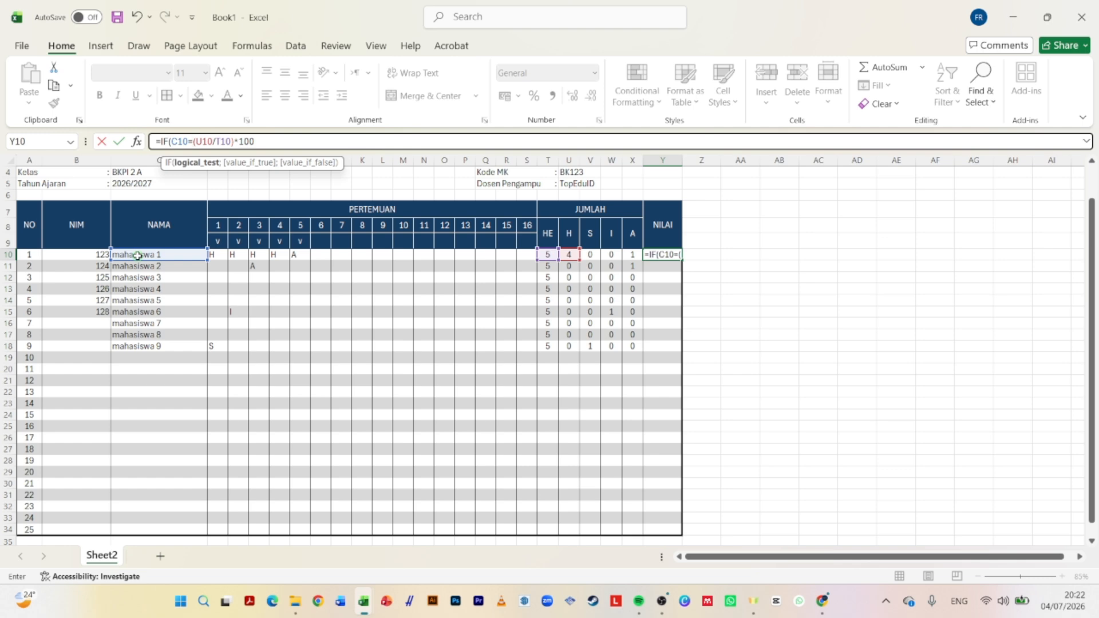
{"action": "type", "text": "\"\""}
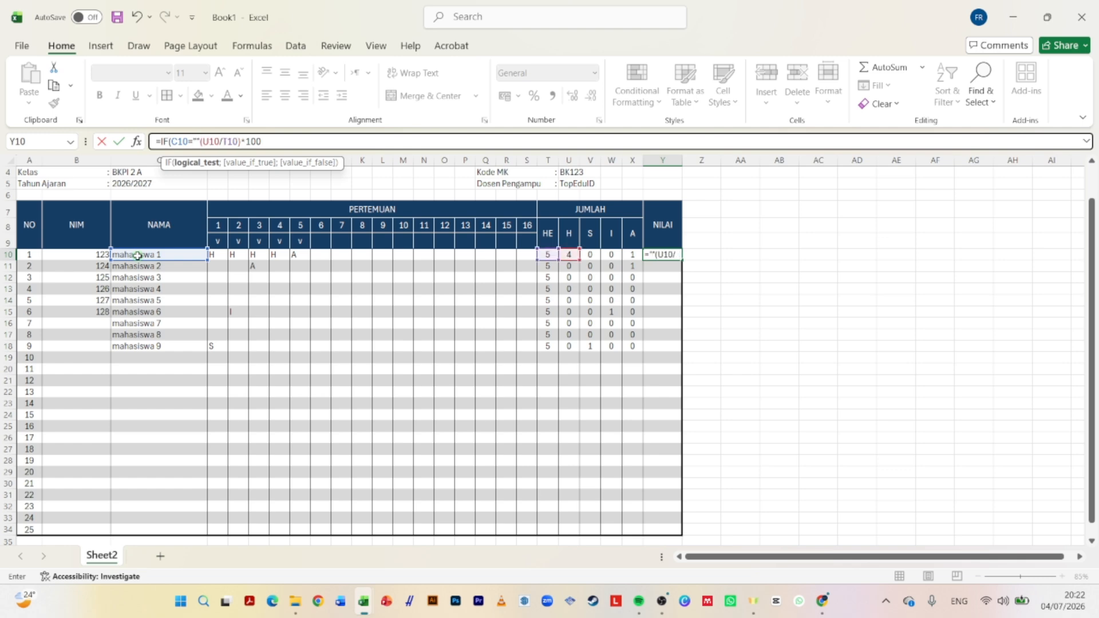
{"action": "type", "text": ";"}
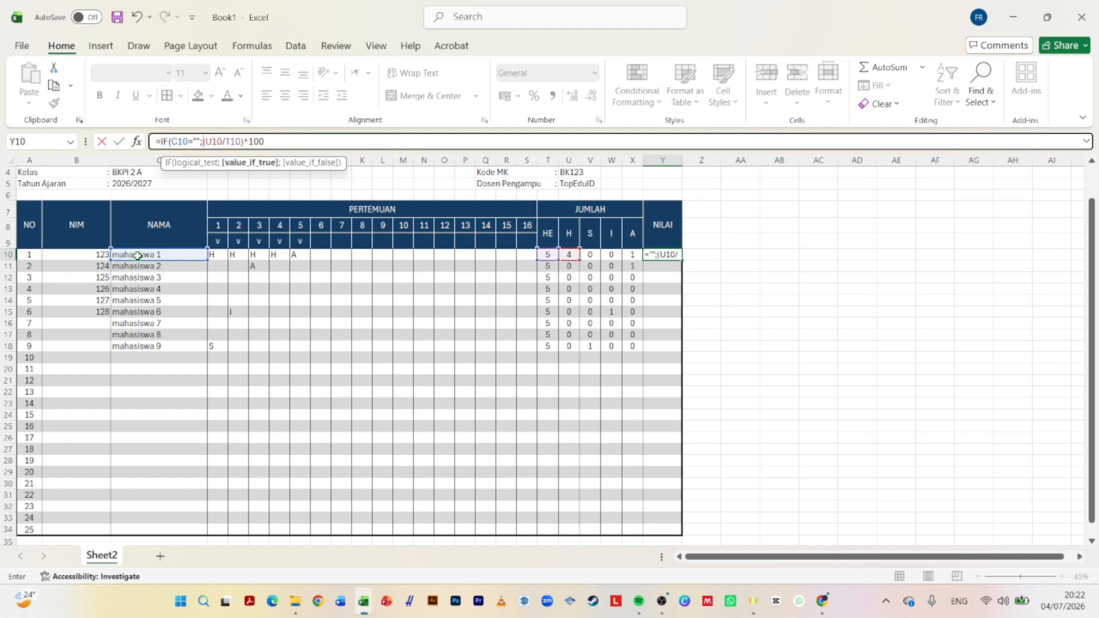
{"action": "type", "text": "\"\";"}
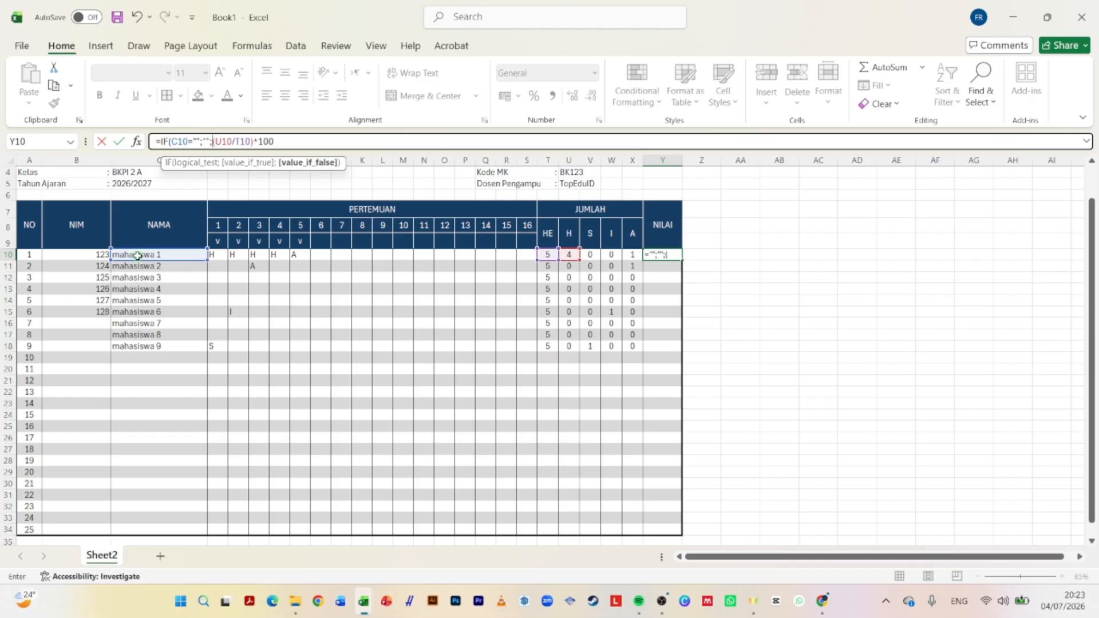
{"action": "type", "text": "("}
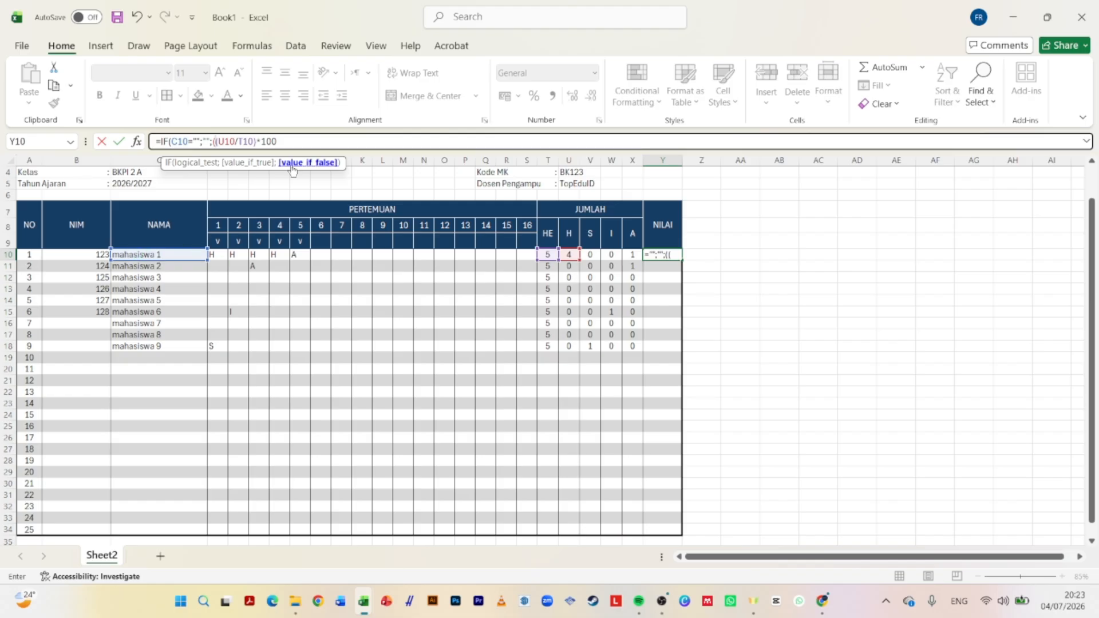
{"action": "left_click", "coordinate": [293, 138]}
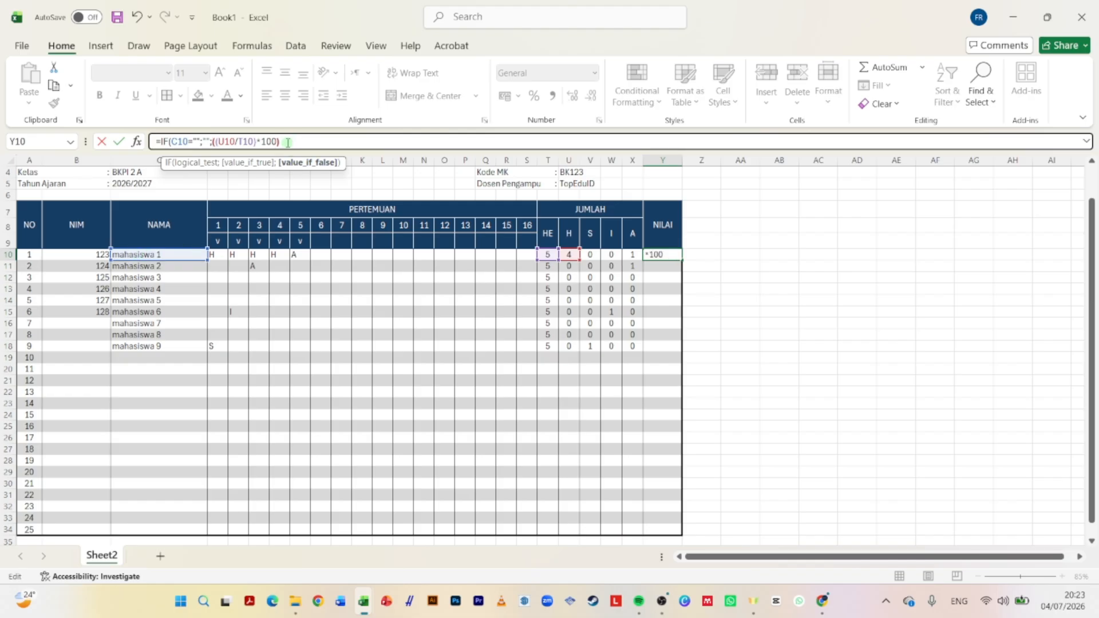
{"action": "type", "text": "))"}
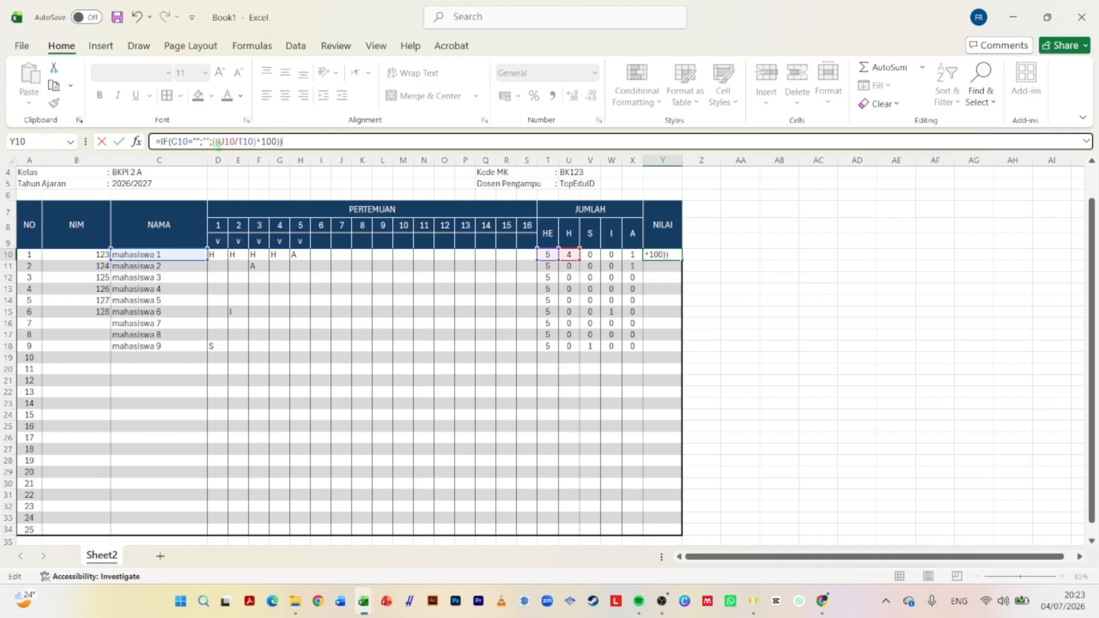
{"action": "left_click", "coordinate": [217, 142]}
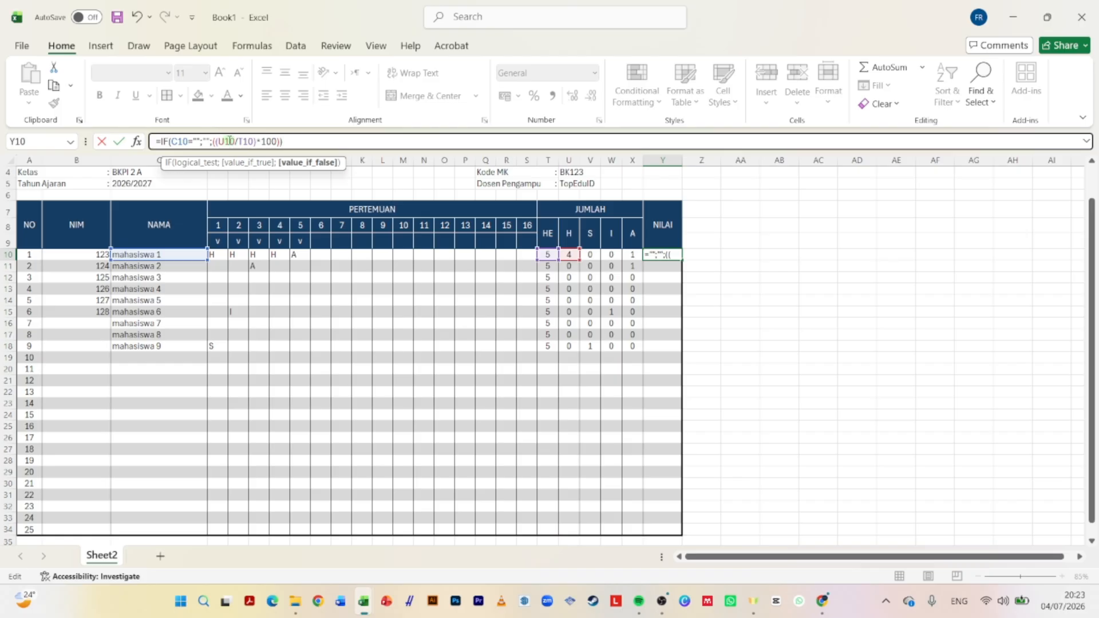
{"action": "key", "text": "BackSpace"}
{"action": "left_click", "coordinate": [278, 141]}
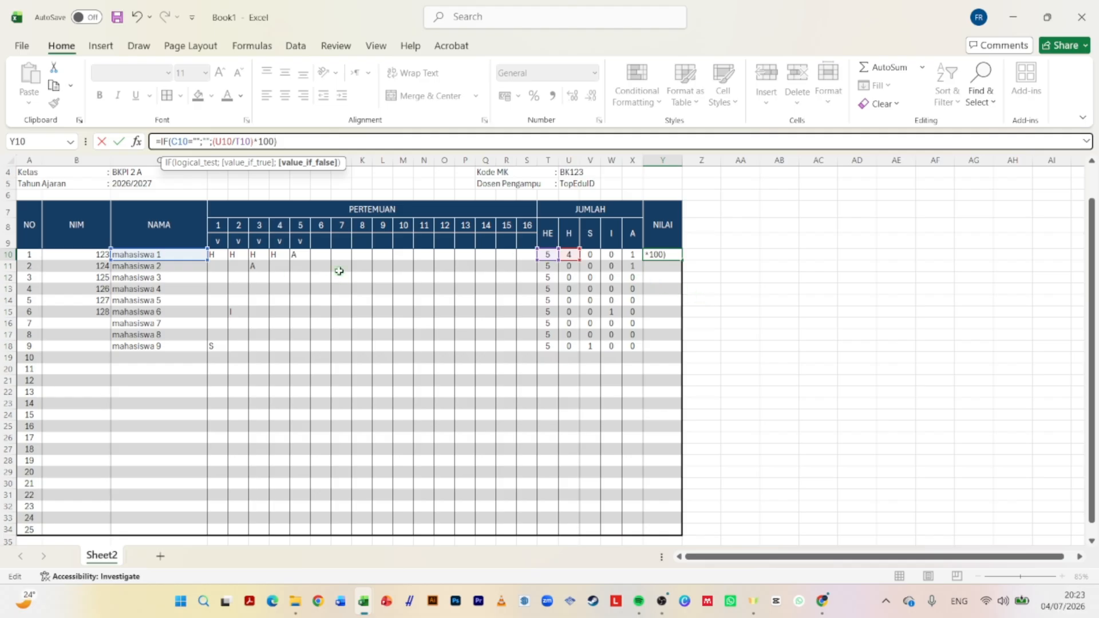
{"action": "key", "text": "Return"}
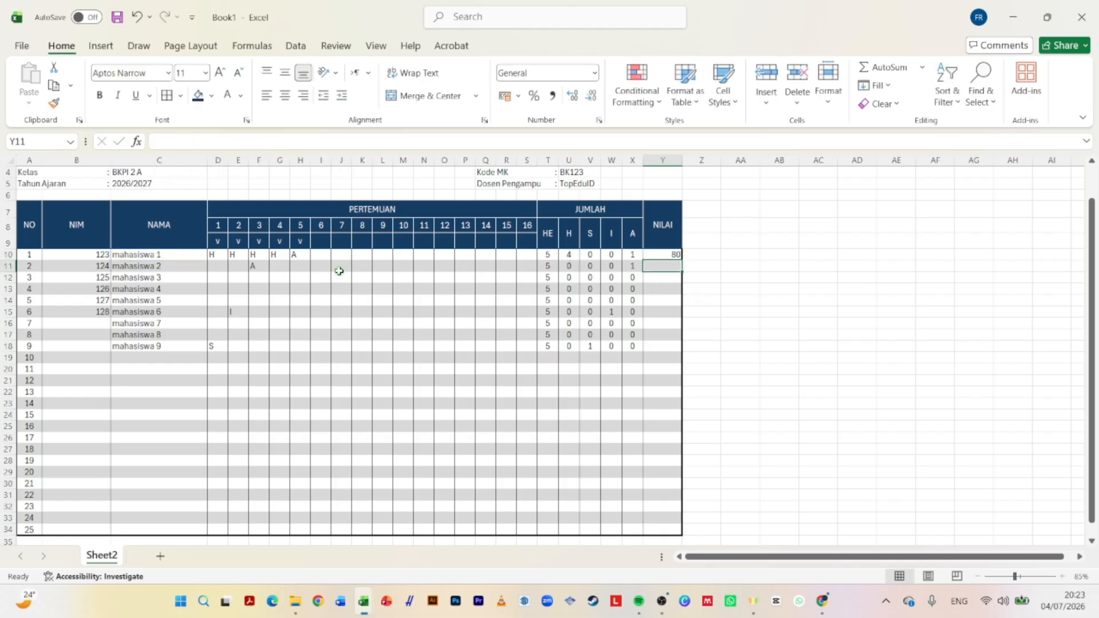
Step: Fill the NILAI formula from Y10 down to student 25 (Y34) without formatting
{"action": "left_click", "coordinate": [678, 257]}
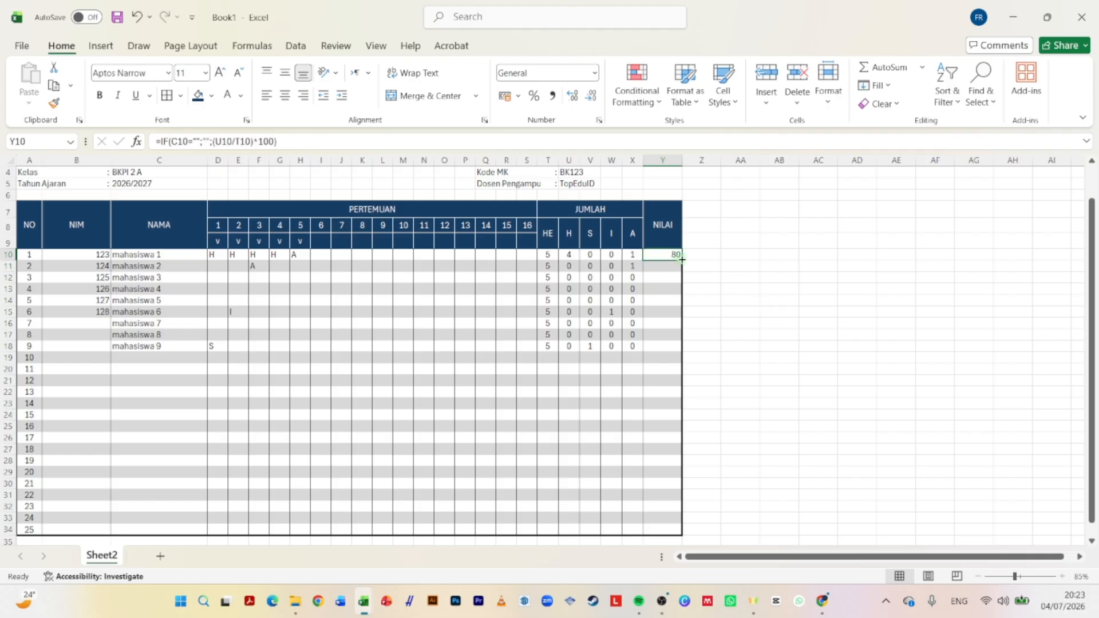
{"action": "left_click_drag", "start_coordinate": [681, 260], "coordinate": [716, 535]}
{"action": "left_click", "coordinate": [694, 527]}
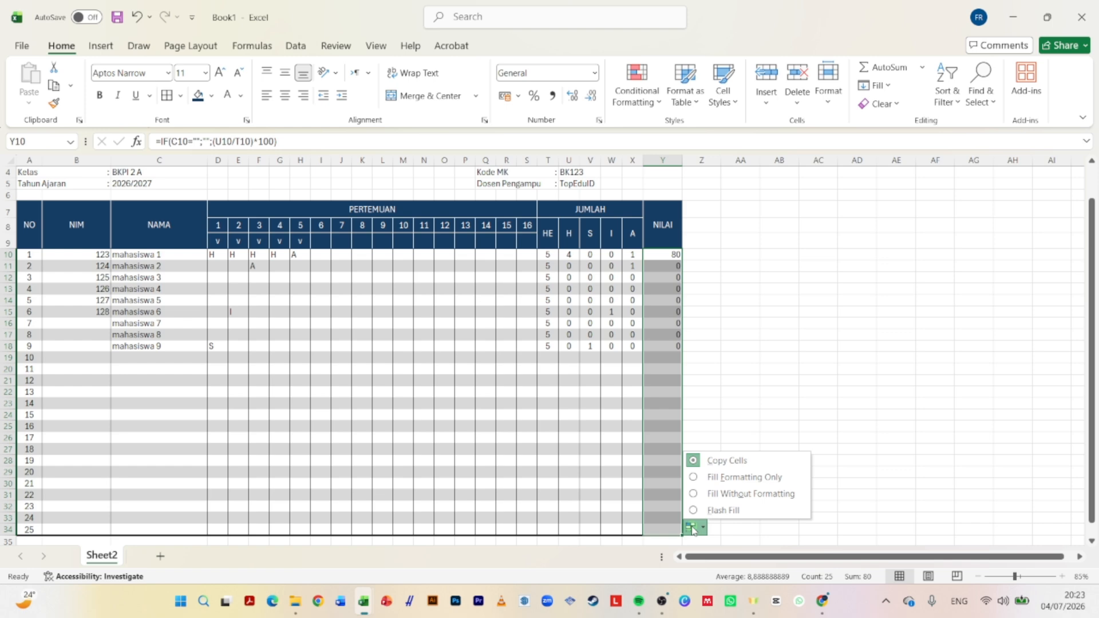
{"action": "left_click", "coordinate": [716, 496]}
{"action": "left_click", "coordinate": [239, 333]}
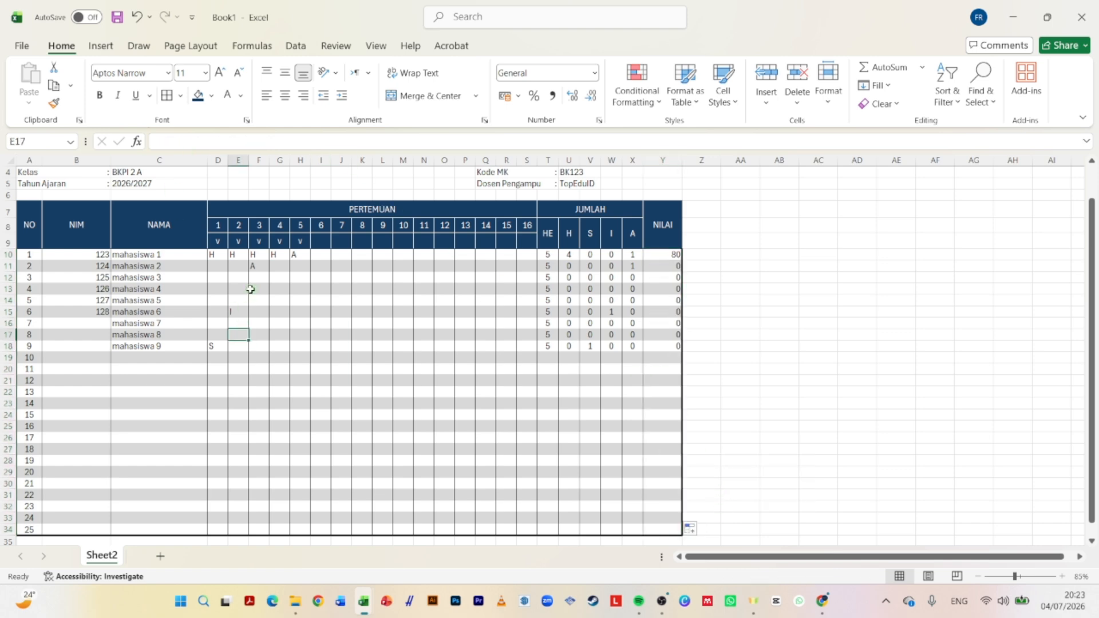
Step: Centre the attendance, total and grade cells D10:Y34 and the NIM cells B10:B34 horizontally
{"action": "left_click_drag", "start_coordinate": [225, 256], "coordinate": [667, 503]}
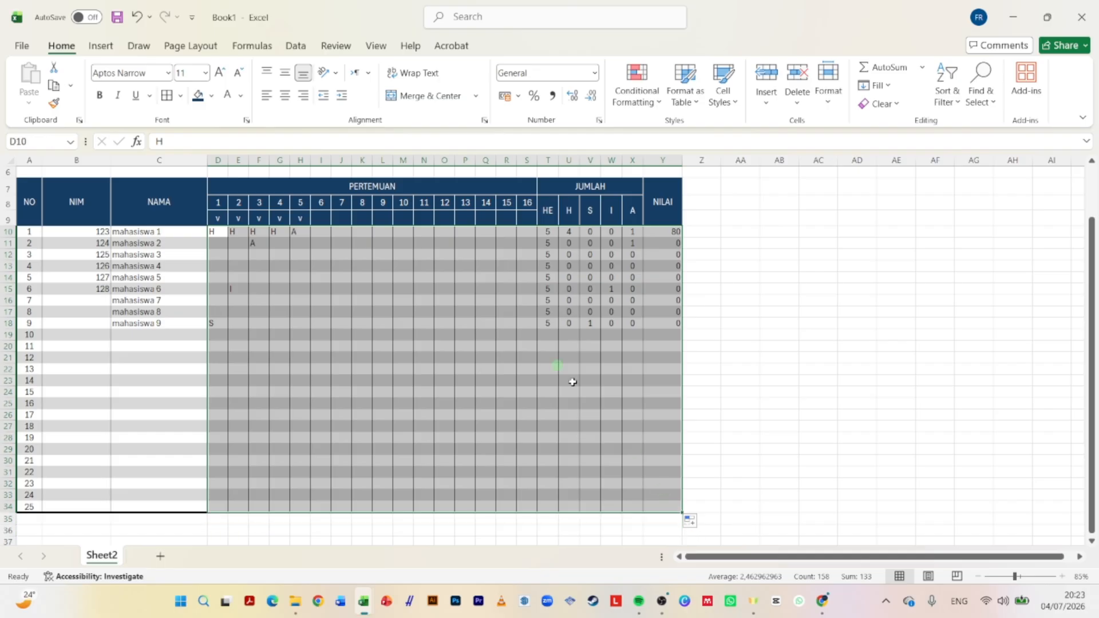
{"action": "left_click", "coordinate": [294, 102]}
{"action": "left_click_drag", "start_coordinate": [97, 232], "coordinate": [102, 505]}
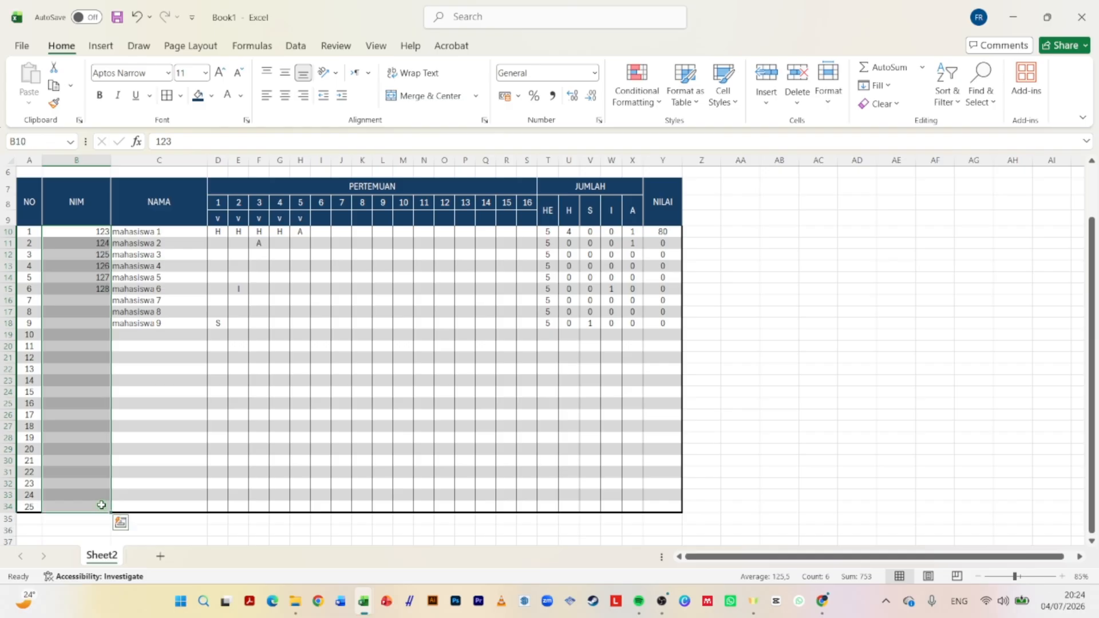
{"action": "left_click", "coordinate": [285, 96]}
{"action": "left_click", "coordinate": [166, 356]}
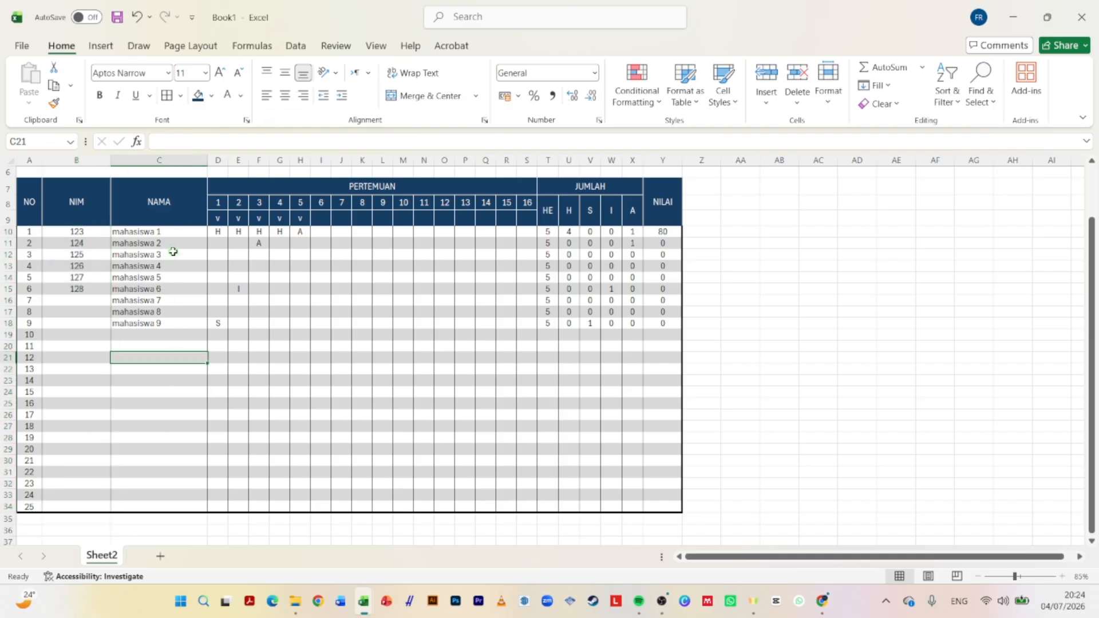
{"action": "left_click_drag", "start_coordinate": [174, 232], "coordinate": [201, 324]}
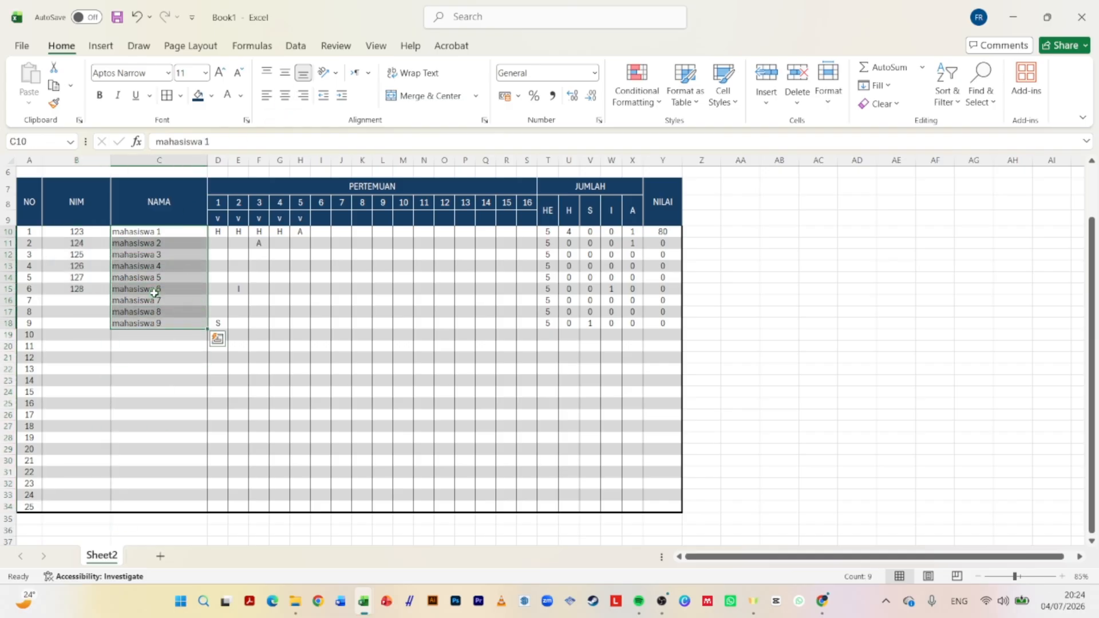
{"action": "scroll", "coordinate": [117, 292], "scroll_direction": "up", "scroll_amount": 2}
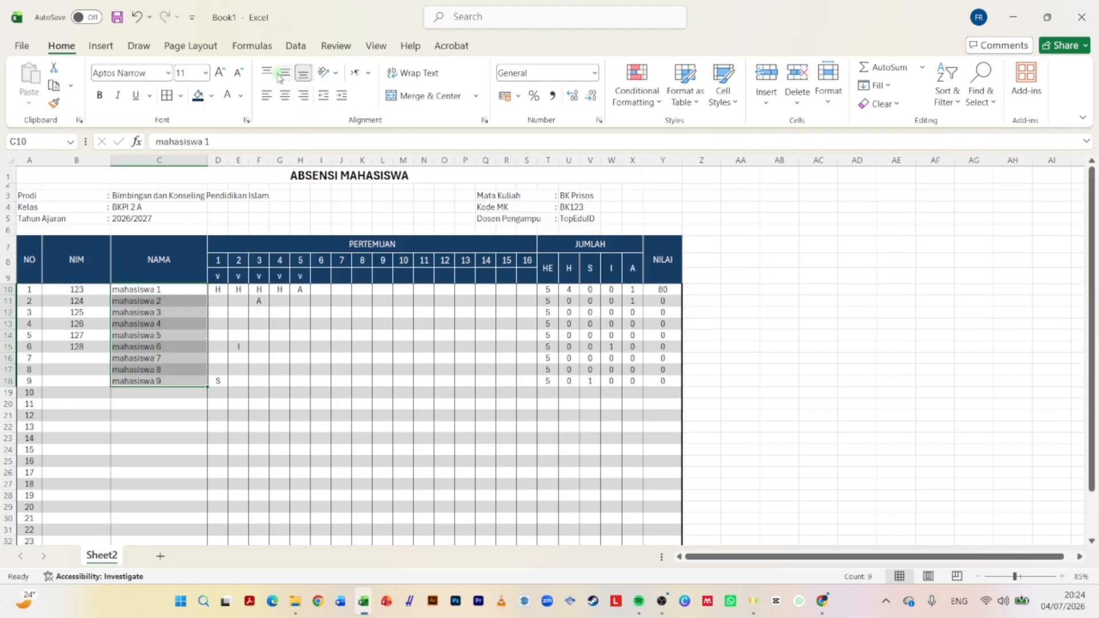
{"action": "left_click", "coordinate": [293, 345]}
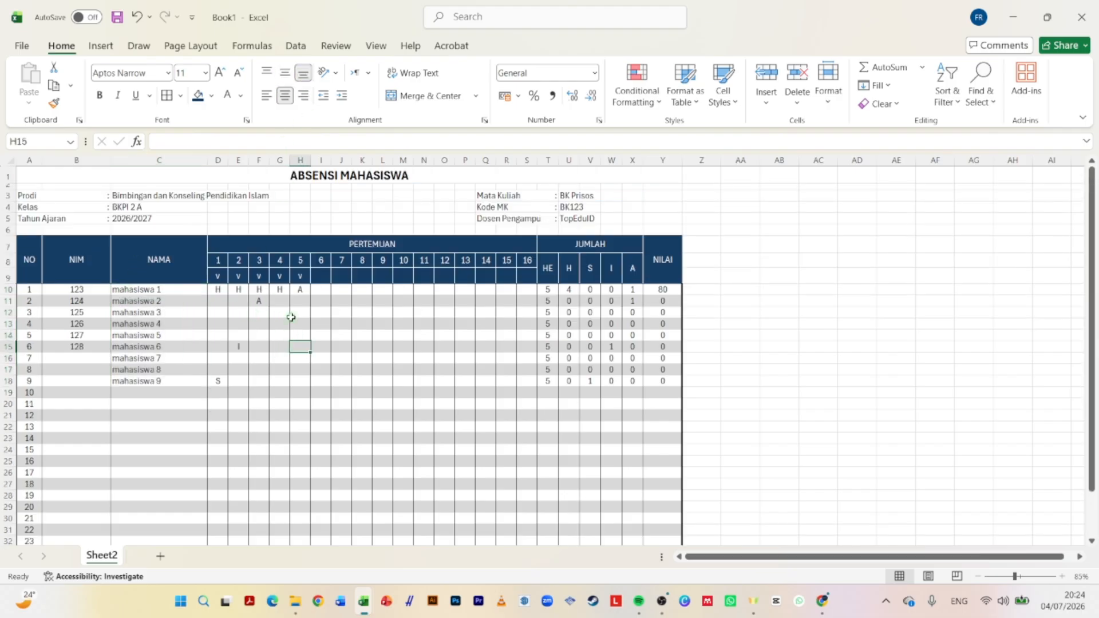
Step: Mark student 2 as H in meetings 1 to 5 (D11:H11), replacing the existing mark
{"action": "left_click", "coordinate": [236, 300]}
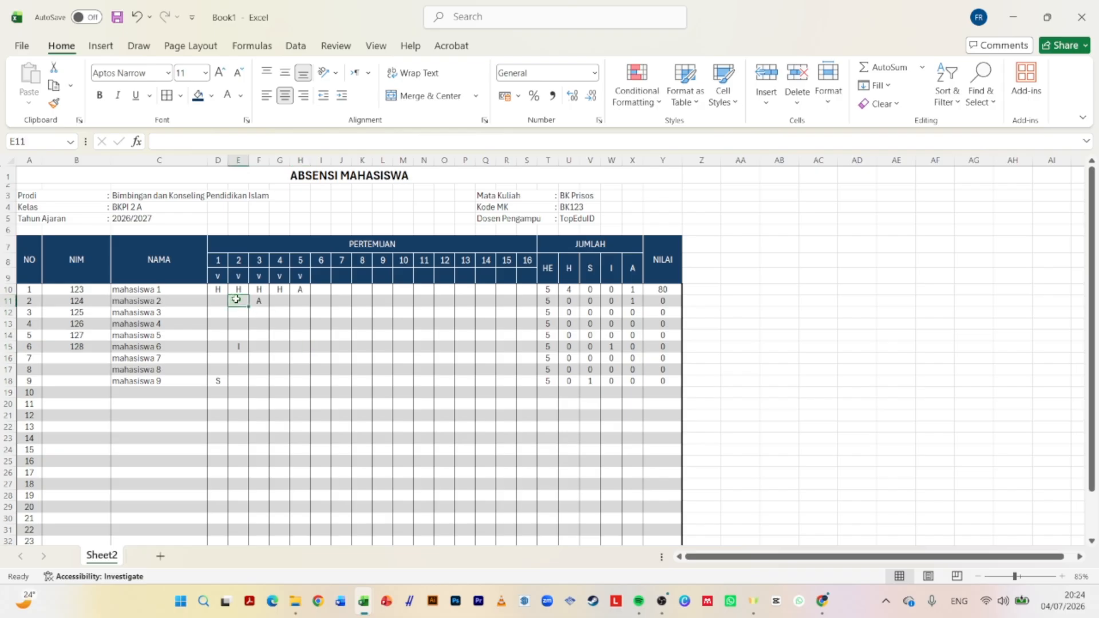
{"action": "key", "text": "Left"}
{"action": "type", "text": "H"}
{"action": "key", "text": "Right"}
{"action": "type", "text": "H"}
{"action": "key", "text": "Right"}
{"action": "type", "text": "H"}
{"action": "key", "text": "Right"}
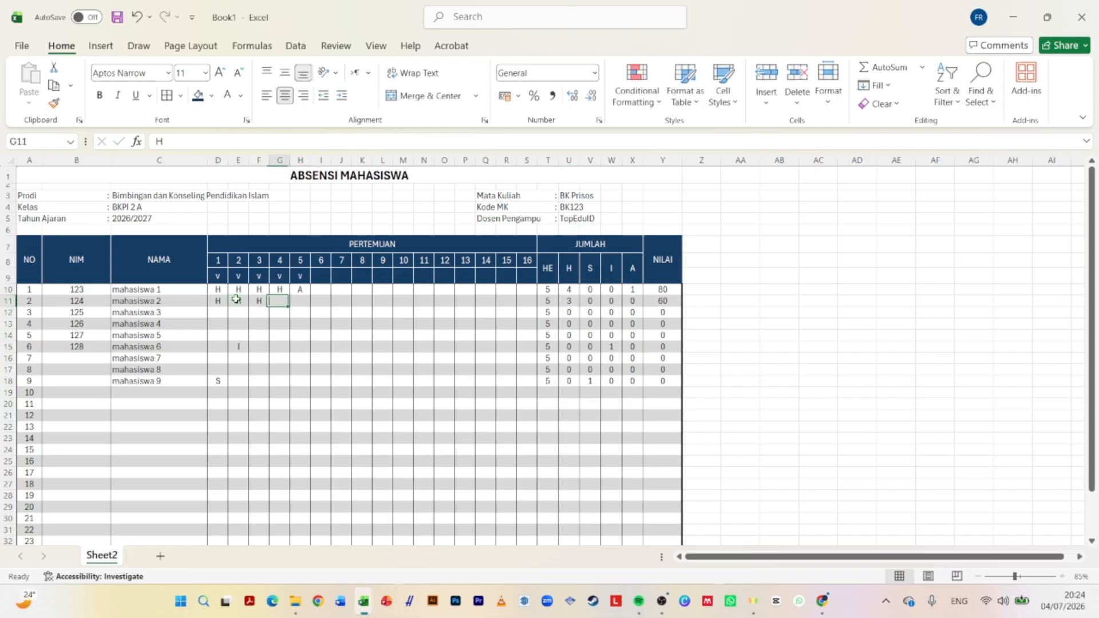
{"action": "type", "text": "H"}
{"action": "key", "text": "Right"}
Step: Mark student 3 as H in meetings 1 to 5 (D12:H12)
{"action": "key", "text": "Left"}
{"action": "key", "text": "Left"}
{"action": "key", "text": "Left"}
{"action": "key", "text": "Left"}
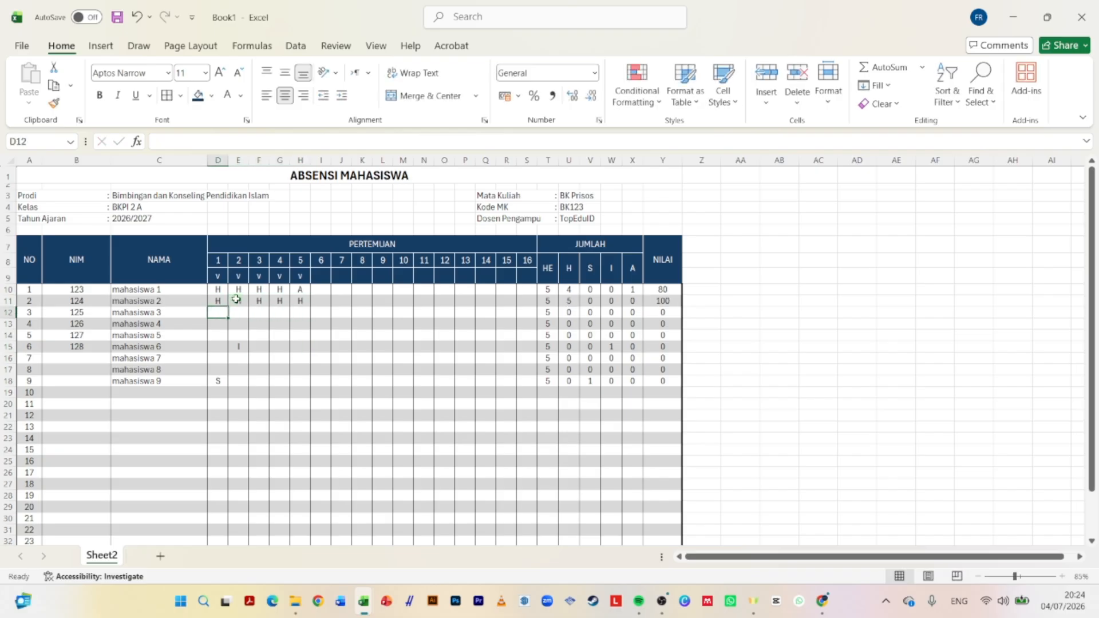
{"action": "type", "text": "H"}
{"action": "key", "text": "Right"}
{"action": "type", "text": "H"}
{"action": "key", "text": "Right"}
{"action": "type", "text": "H"}
{"action": "key", "text": "Right"}
{"action": "type", "text": "HH"}
{"action": "key", "text": "Return"}
{"action": "key", "text": "Left"}
{"action": "key", "text": "Left"}
{"action": "key", "text": "Left"}
{"action": "key", "text": "Left"}
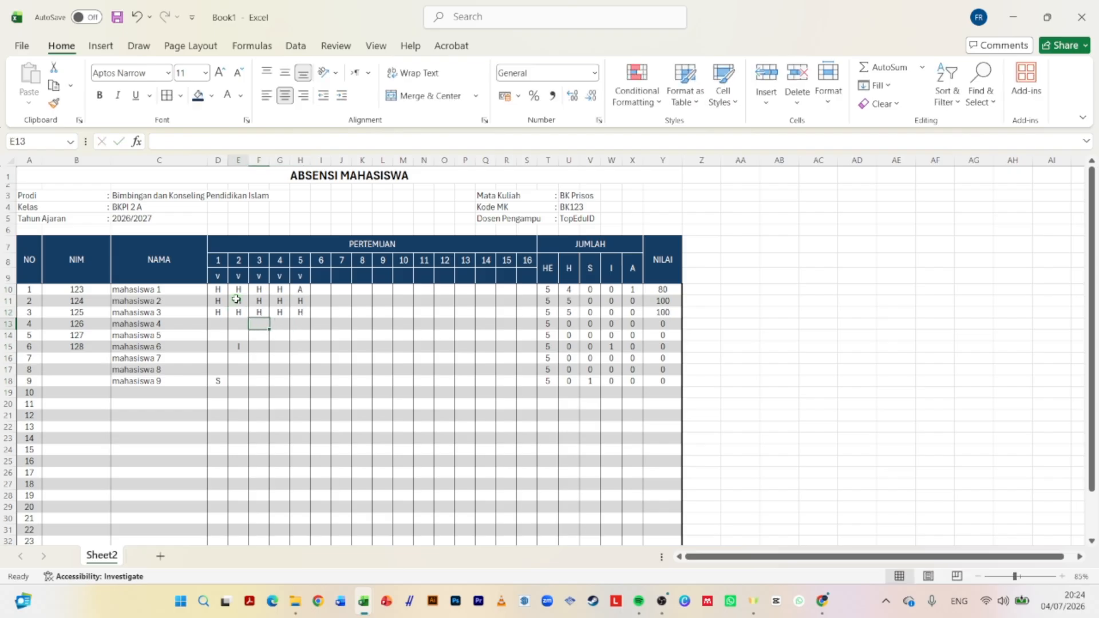
Step: Mark student 4 as H in meetings 1 to 5 (D13:H13)
{"action": "type", "text": "H"}
{"action": "key", "text": "Right"}
{"action": "type", "text": "H"}
{"action": "key", "text": "Right"}
{"action": "type", "text": "H"}
{"action": "key", "text": "Right"}
{"action": "type", "text": "H"}
{"action": "key", "text": "Return"}
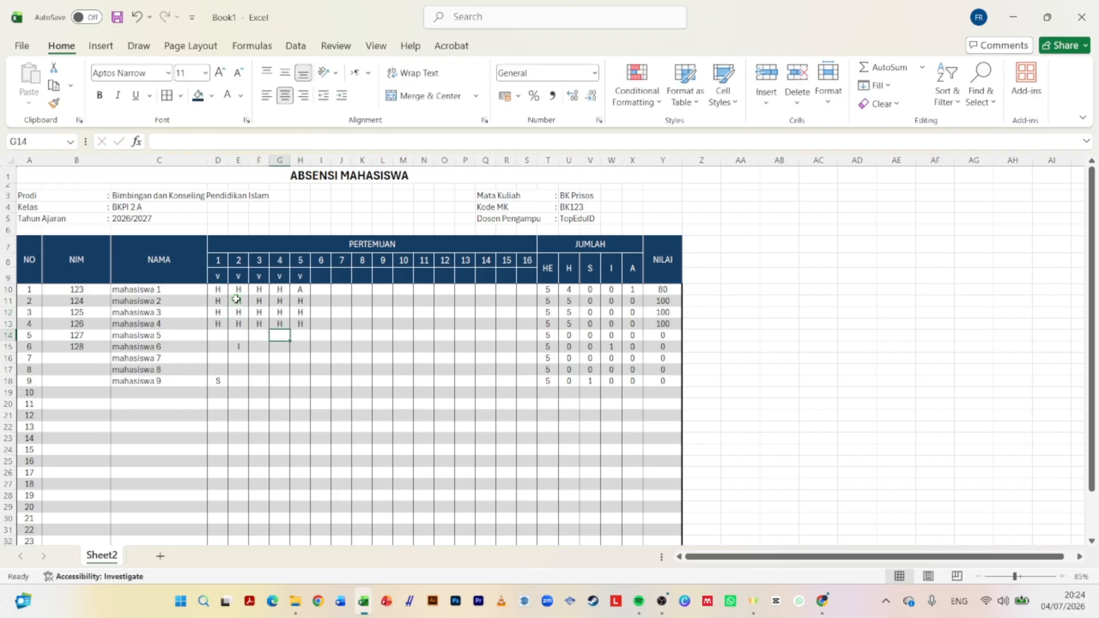
Step: Mark student 5 as H in meetings 1 to 5 (D14:H14)
{"action": "key", "text": "Left"}
{"action": "key", "text": "Left"}
{"action": "key", "text": "Left"}
{"action": "key", "text": "Left"}
{"action": "type", "text": "H"}
{"action": "key", "text": "Right"}
{"action": "type", "text": "H"}
{"action": "key", "text": "Right"}
{"action": "type", "text": "H"}
{"action": "key", "text": "Right"}
{"action": "type", "text": "H"}
{"action": "key", "text": "Right"}
{"action": "type", "text": "H"}
{"action": "key", "text": "Return"}
Step: Mark student 6 as H in meetings 1 to 5 (D15:H15), replacing the existing mark
{"action": "key", "text": "Left"}
{"action": "key", "text": "Left"}
{"action": "key", "text": "Left"}
{"action": "key", "text": "Left"}
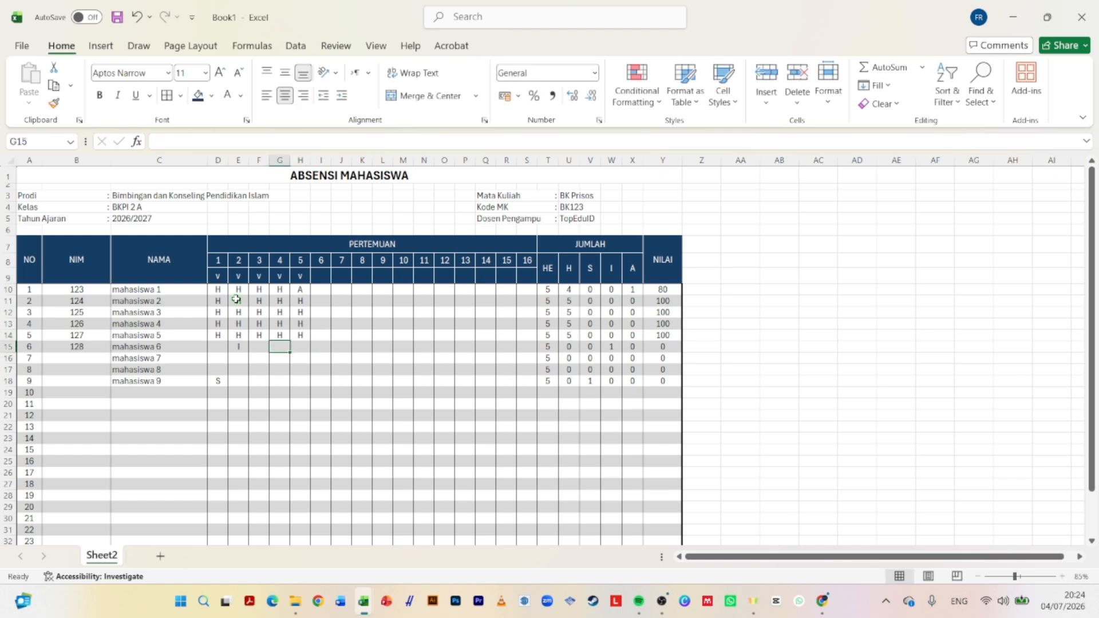
{"action": "type", "text": "H"}
{"action": "key", "text": "Right"}
{"action": "key", "text": "H"}
{"action": "key", "text": "Right"}
{"action": "key", "text": "H"}
{"action": "key", "text": "Right"}
{"action": "type", "text": "H"}
{"action": "key", "text": "Right"}
{"action": "type", "text": "H"}
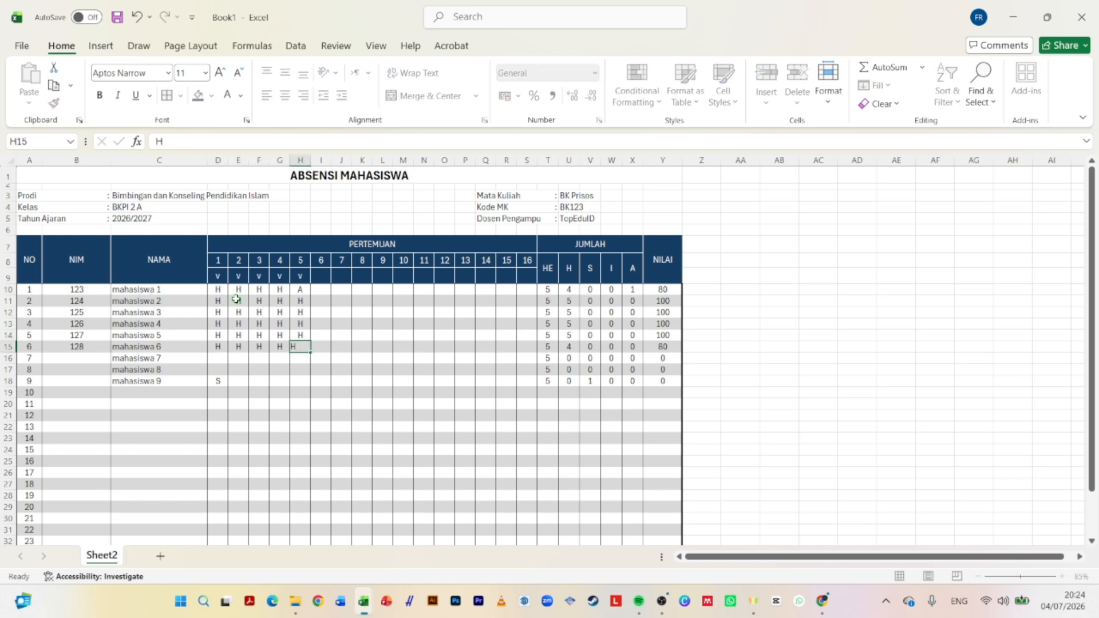
{"action": "key", "text": "Return"}
Step: Mark student 7 as H in meetings 1 to 5 (D16:H16)
{"action": "key", "text": "Left"}
{"action": "key", "text": "Left"}
{"action": "key", "text": "Left"}
{"action": "key", "text": "Left"}
{"action": "type", "text": "H"}
{"action": "key", "text": "Right"}
{"action": "type", "text": "H"}
{"action": "key", "text": "Right"}
{"action": "type", "text": "H"}
{"action": "key", "text": "Right"}
{"action": "type", "text": "H"}
{"action": "key", "text": "Right"}
{"action": "type", "text": "H"}
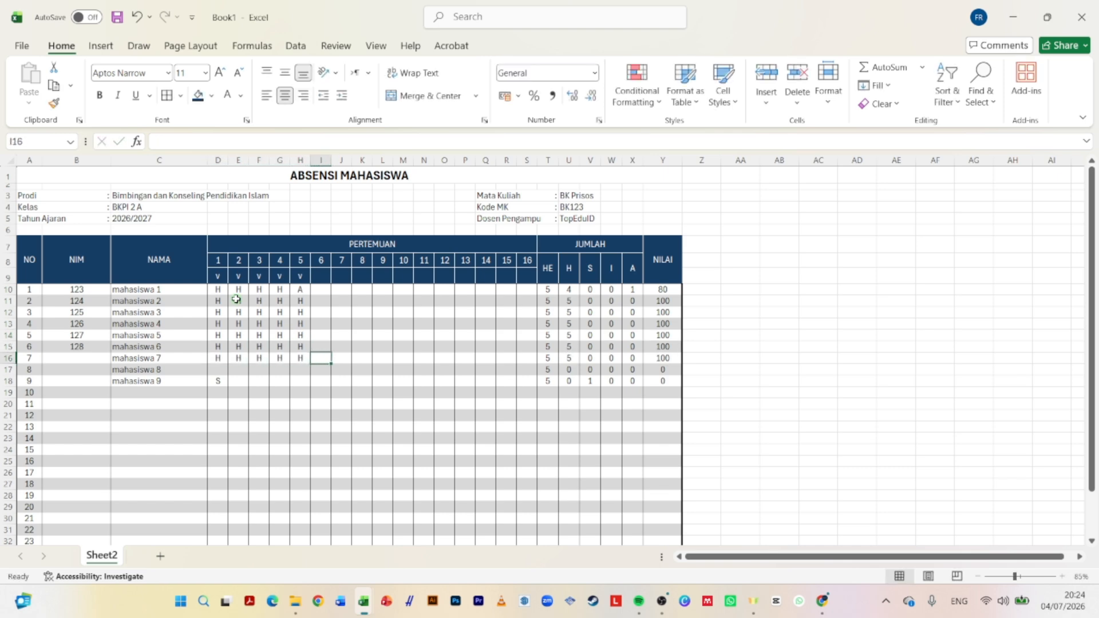
{"action": "key", "text": "Return"}
Step: Mark student 8 as H in meetings 1 to 5 (D17:H17)
{"action": "key", "text": "Left"}
{"action": "key", "text": "Left"}
{"action": "key", "text": "Left"}
{"action": "key", "text": "Left"}
{"action": "type", "text": "H"}
{"action": "key", "text": "Right"}
{"action": "type", "text": "H"}
{"action": "key", "text": "Right"}
{"action": "key", "text": "H"}
{"action": "key", "text": "Right"}
{"action": "key", "text": "H"}
{"action": "key", "text": "Right"}
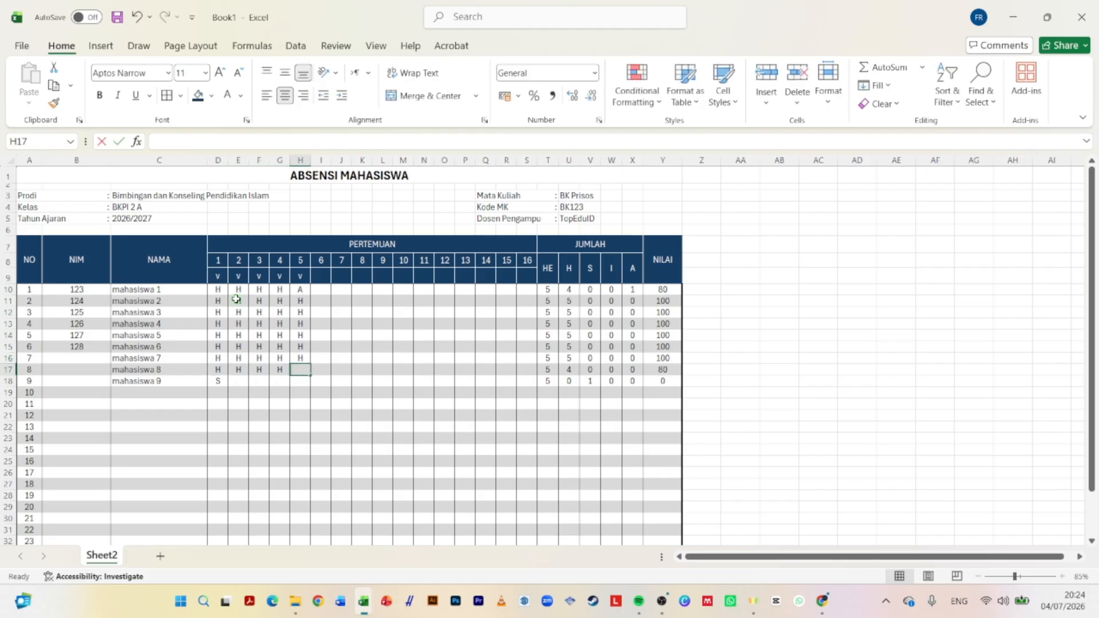
{"action": "type", "text": "H"}
{"action": "key", "text": "Return"}
Step: Mark student 9 as H in meetings 1 to 5 (D18:H18), replacing the existing mark
{"action": "key", "text": "Left"}
{"action": "key", "text": "Left"}
{"action": "key", "text": "Left"}
{"action": "key", "text": "Left"}
{"action": "type", "text": "H"}
{"action": "key", "text": "Right"}
{"action": "type", "text": "H"}
{"action": "key", "text": "Right"}
{"action": "key", "text": "H"}
{"action": "key", "text": "Right"}
{"action": "key", "text": "H"}
{"action": "key", "text": "Right"}
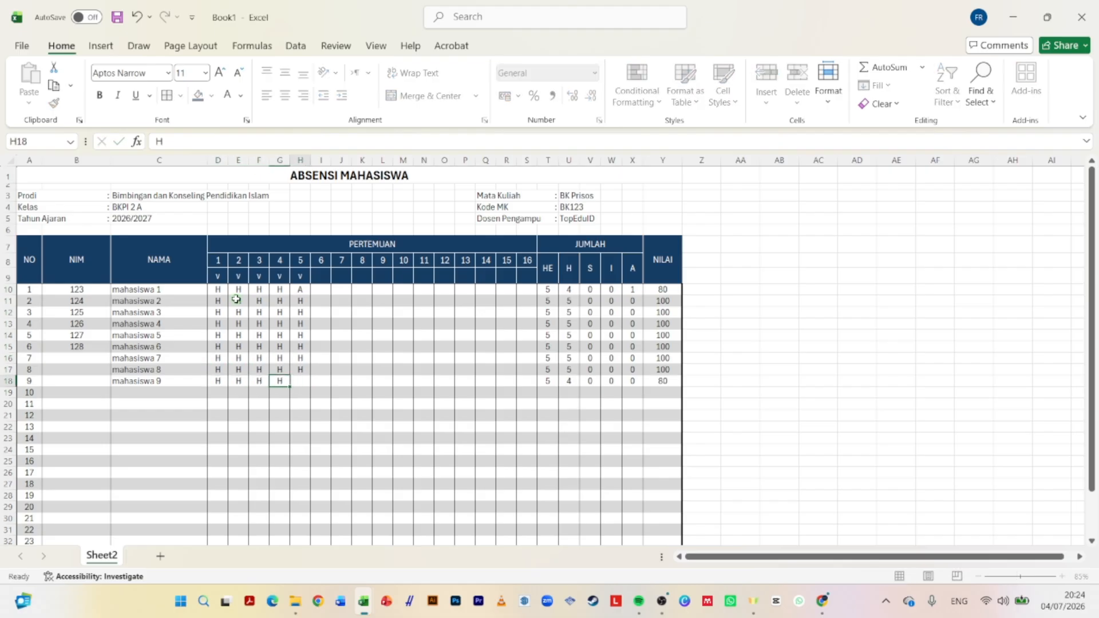
{"action": "type", "text": "H"}
{"action": "key", "text": "Return"}
{"action": "key", "text": "Up"}
{"action": "key", "text": "Up"}
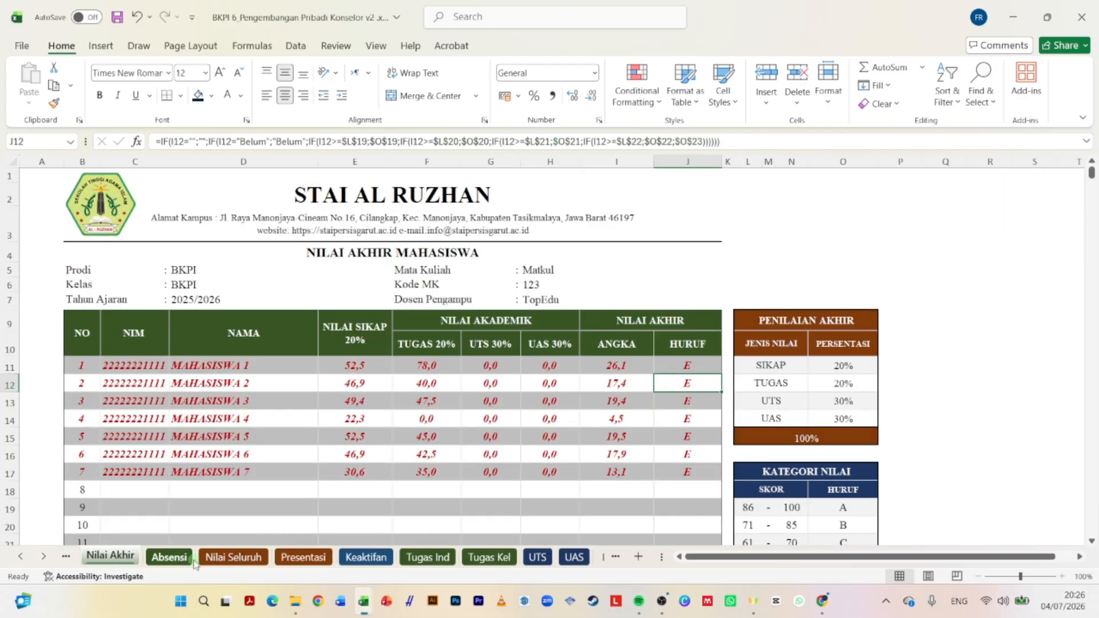
Step: Review the Absensi sheet and the Nilai Akhir sheet's final grades, weightings and grade categories in the BKPI 6 workbook
{"action": "left_click", "coordinate": [191, 558]}
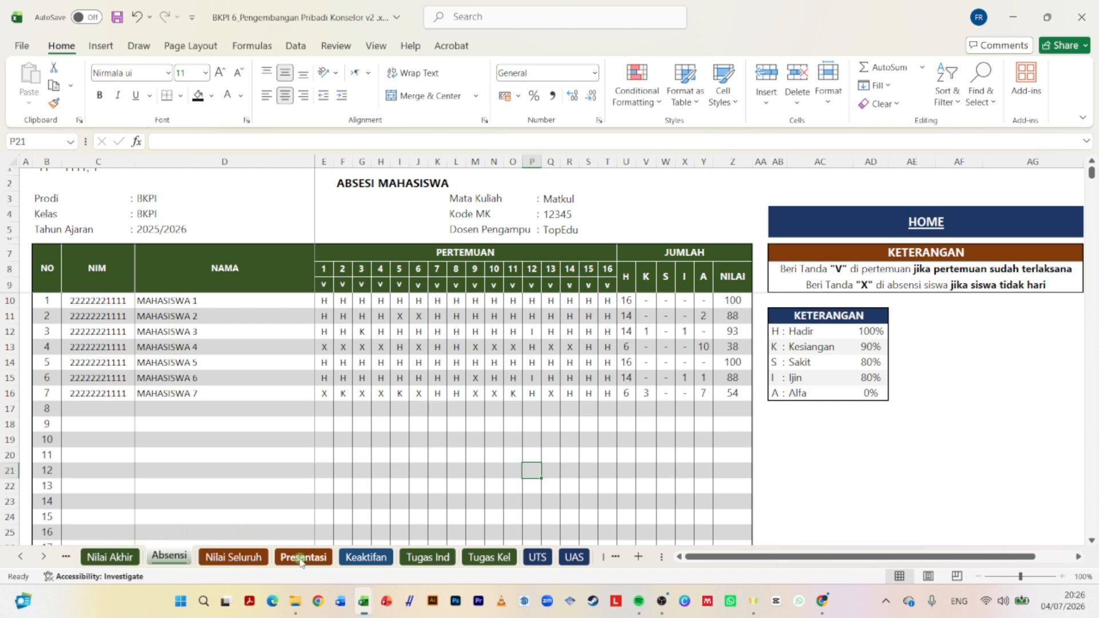
{"action": "left_click", "coordinate": [111, 556]}
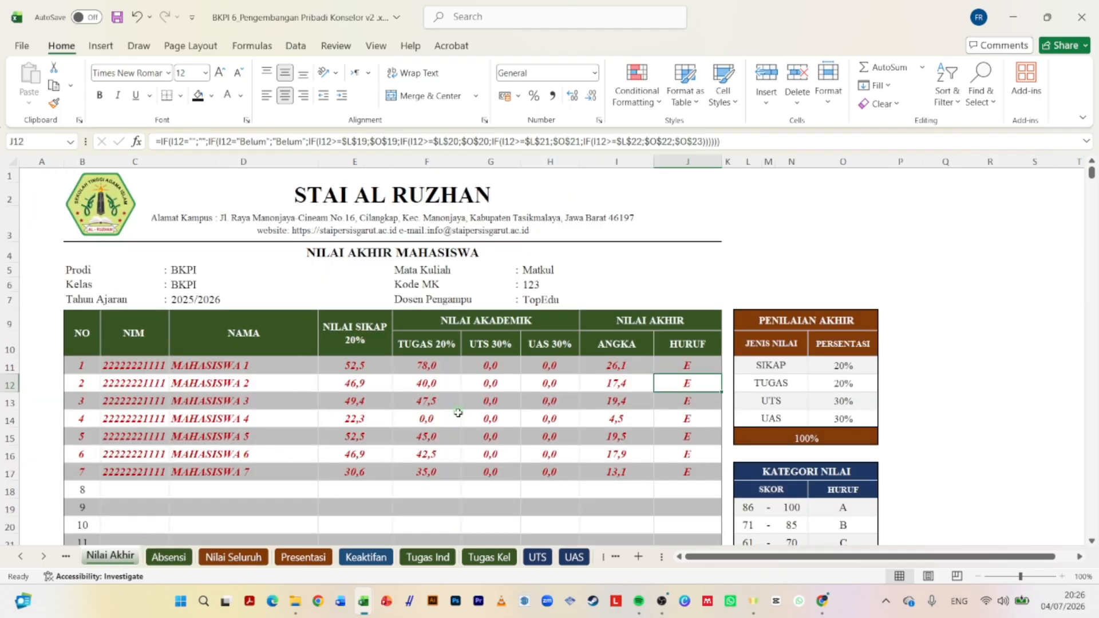
{"action": "scroll", "coordinate": [620, 386], "scroll_direction": "down", "scroll_amount": 1}
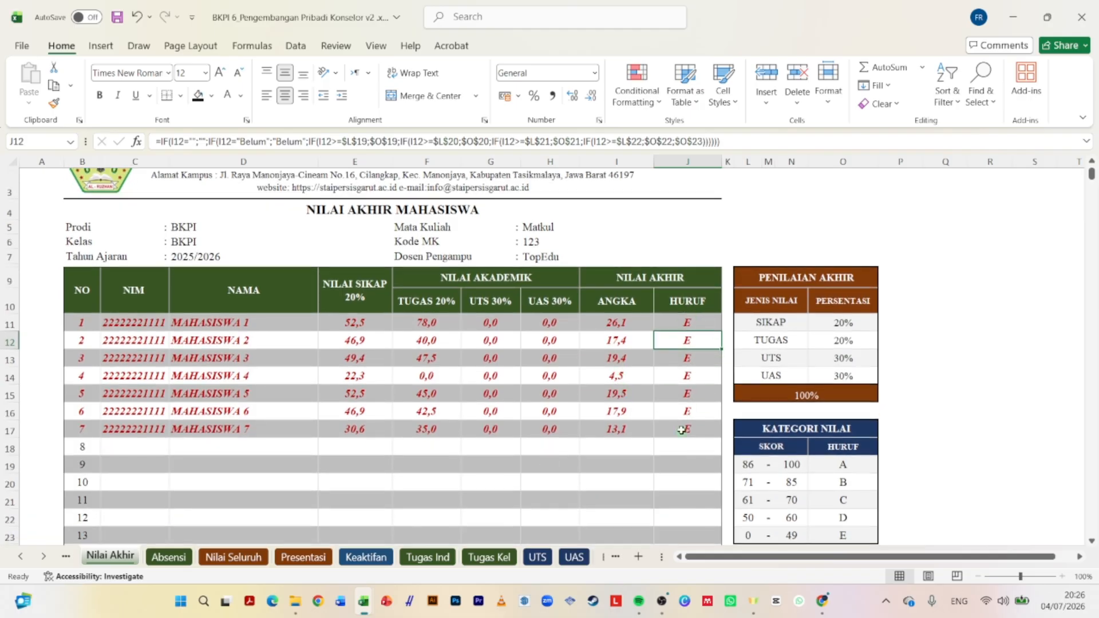
{"action": "scroll", "coordinate": [645, 323], "scroll_direction": "down", "scroll_amount": 2}
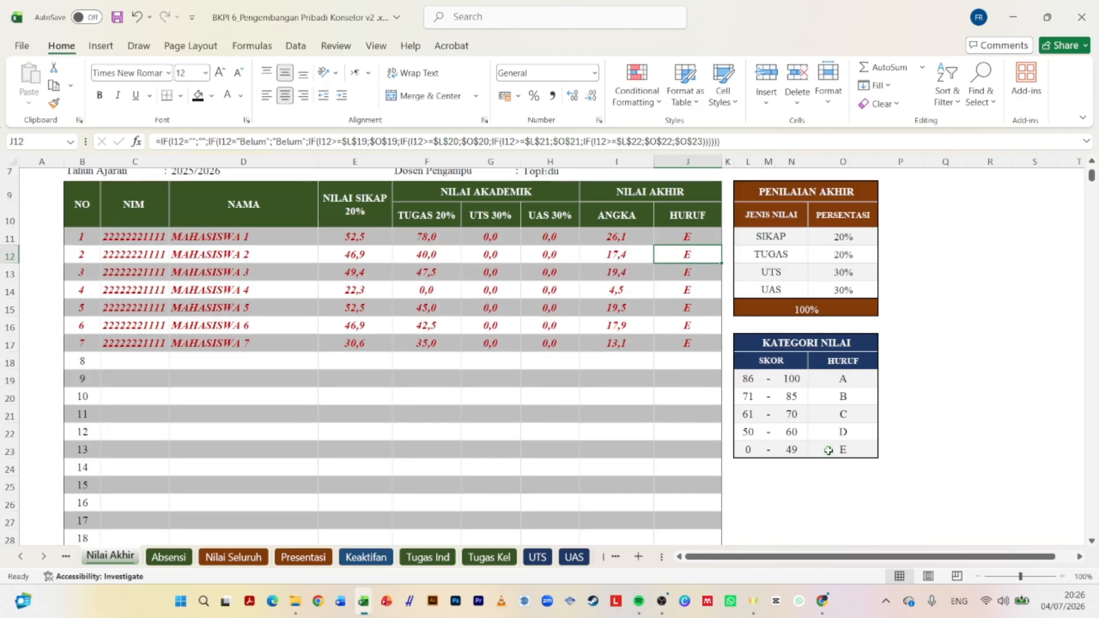
{"action": "scroll", "coordinate": [788, 321], "scroll_direction": "up", "scroll_amount": 2}
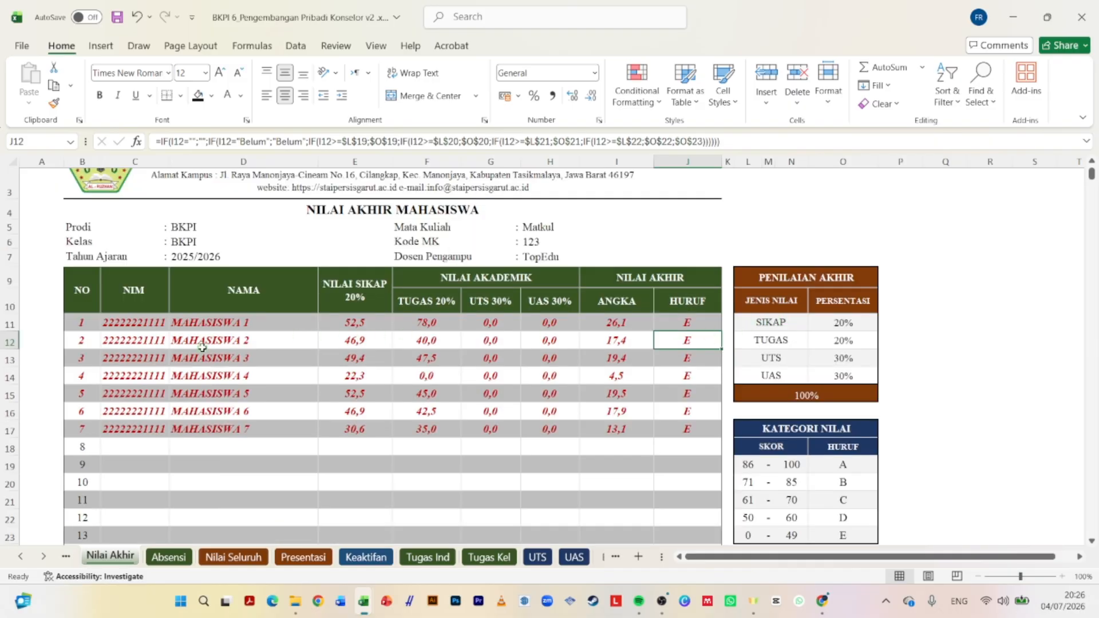
{"action": "scroll", "coordinate": [202, 347], "scroll_direction": "up", "scroll_amount": 1}
{"action": "scroll", "coordinate": [202, 347], "scroll_direction": "down", "scroll_amount": 1}
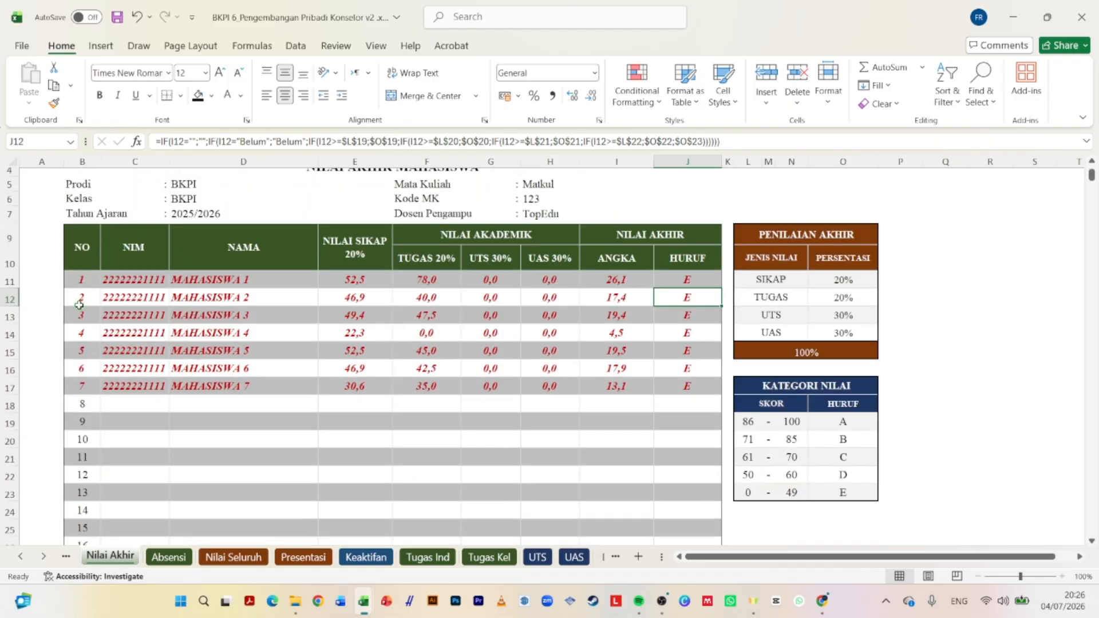